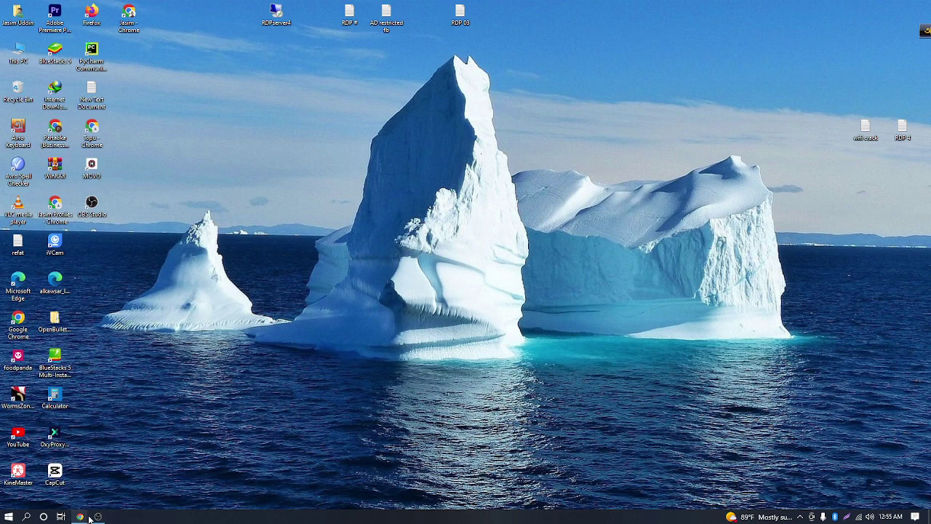
Step: Bring up the browser, maximize its window and look through the Fitness Hub site's home page
mouse_move(89, 518)
click(85, 489)
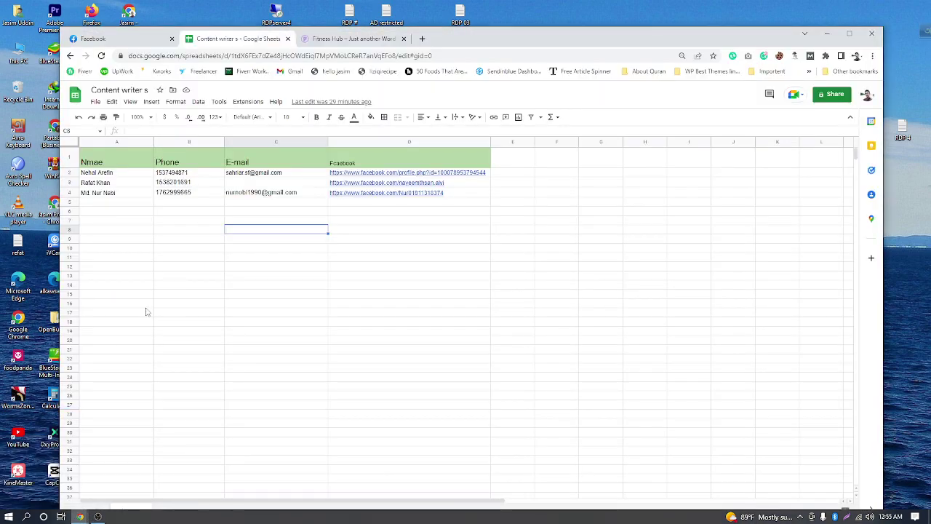
drag(458, 47, 420, 28)
click(306, 19)
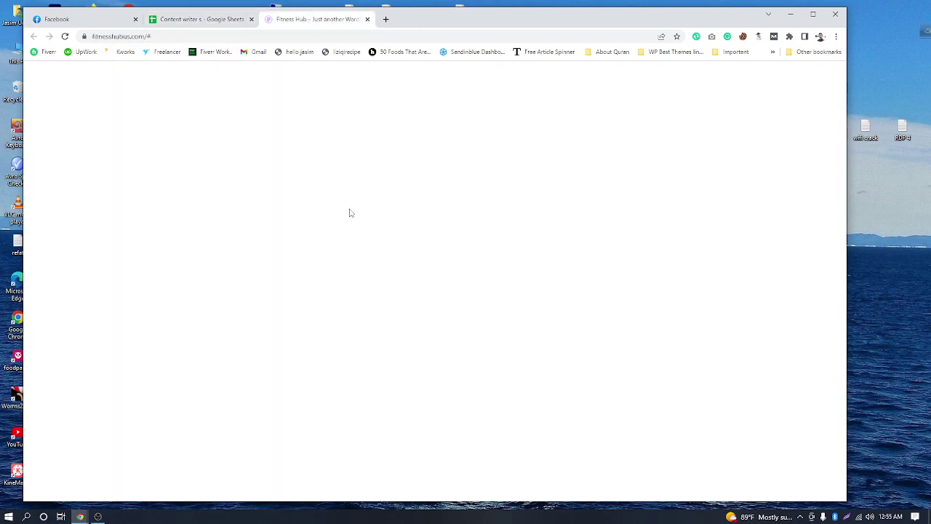
scroll(350, 212, down, 7)
scroll(676, 242, up, 3)
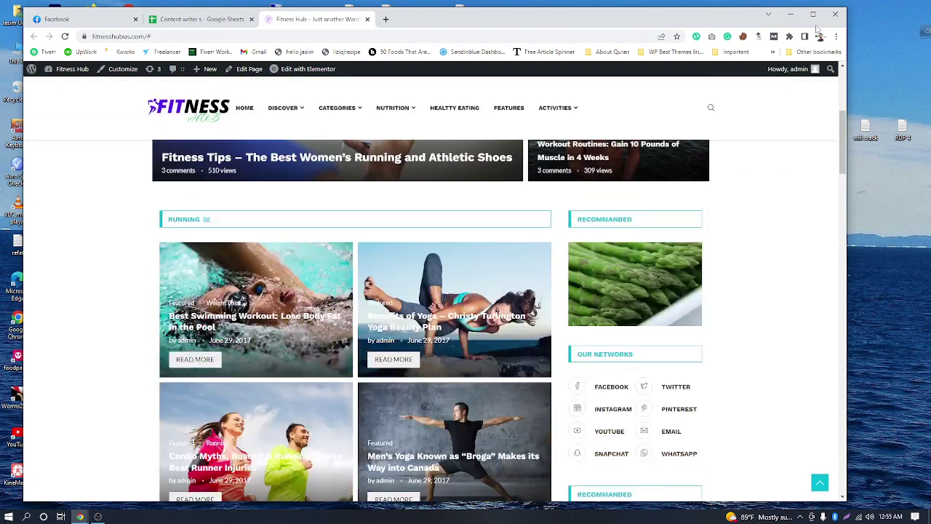
click(813, 14)
scroll(384, 315, down, 1)
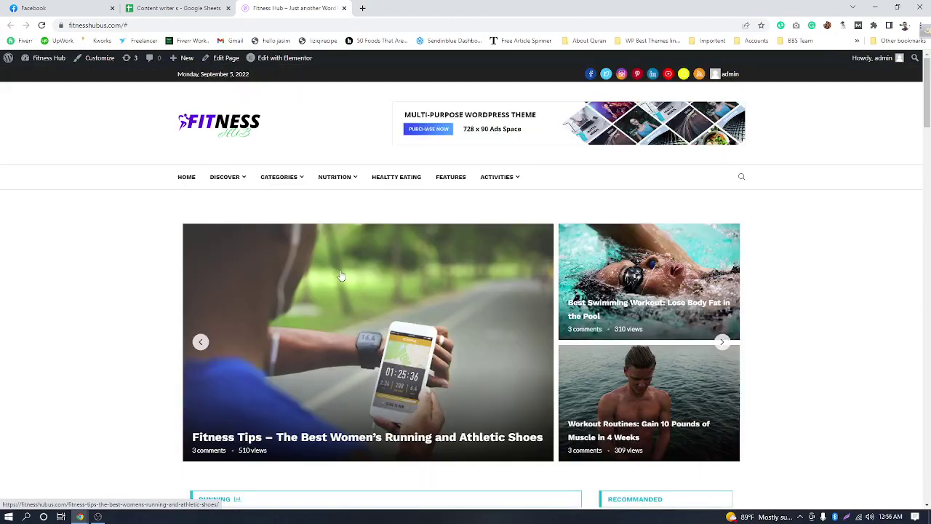
scroll(364, 297, down, 10)
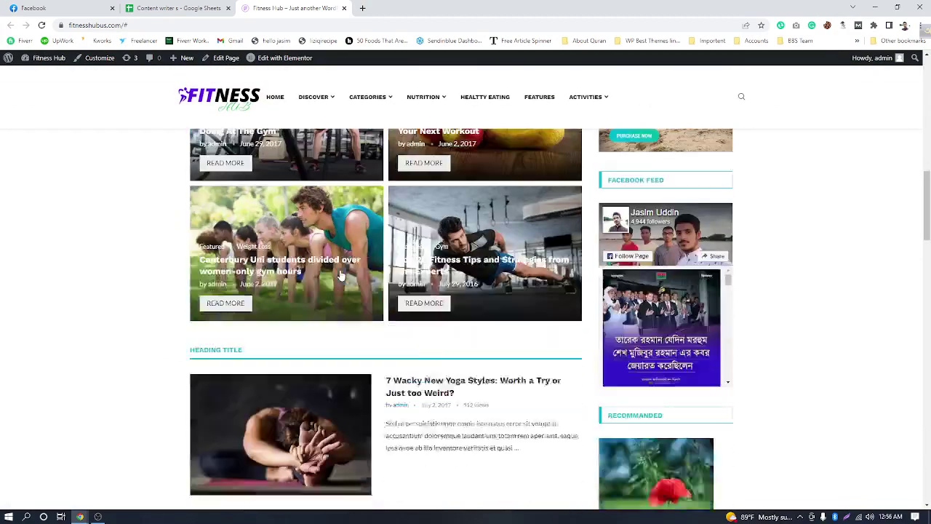
scroll(340, 275, down, 3)
Step: Search Google for "kivabe chikon shasto muta kora jay" in a new tab
key(ctrl+t)
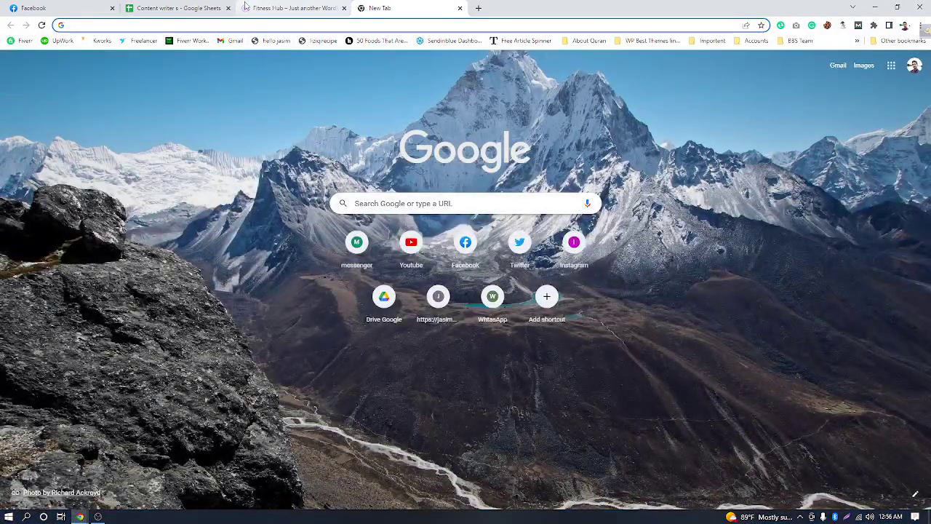
text(kivabe)
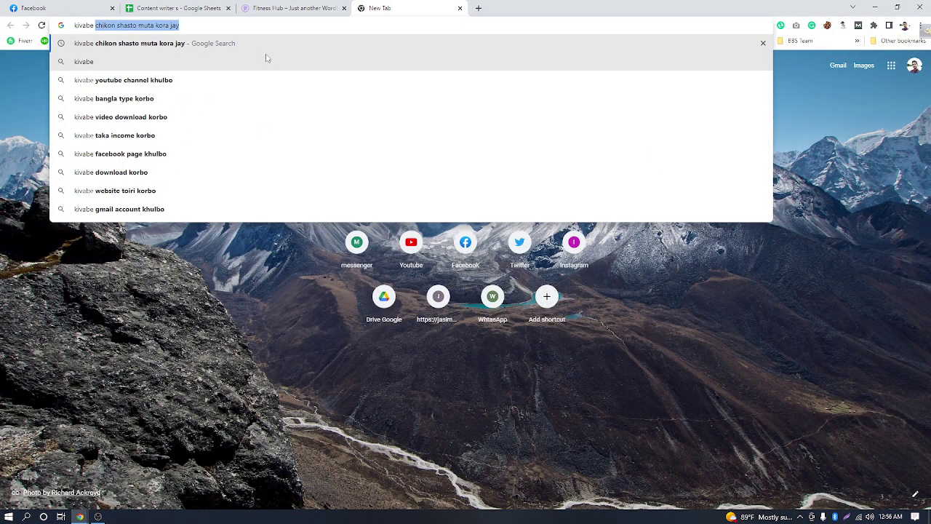
key(Return)
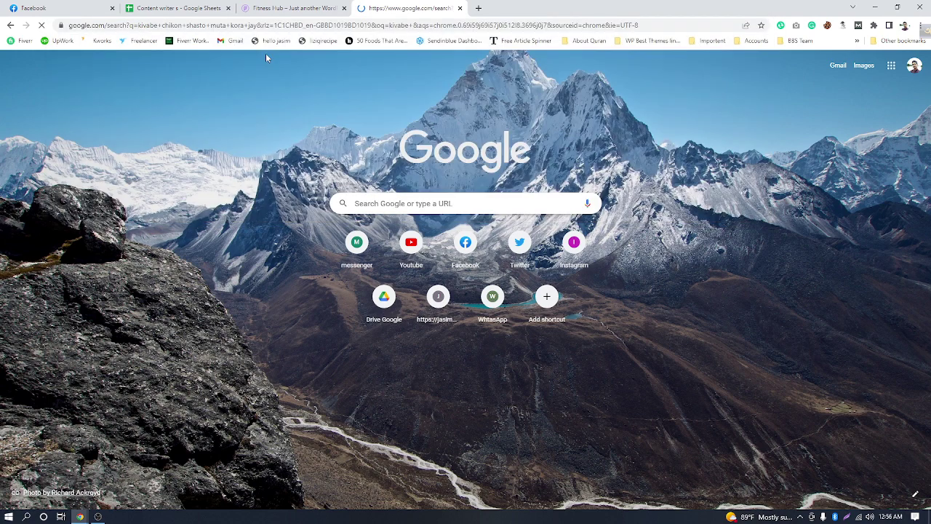
Step: Open the theuntoldtips.com search result in a new tab and switch to it
scroll(182, 320, down, 2)
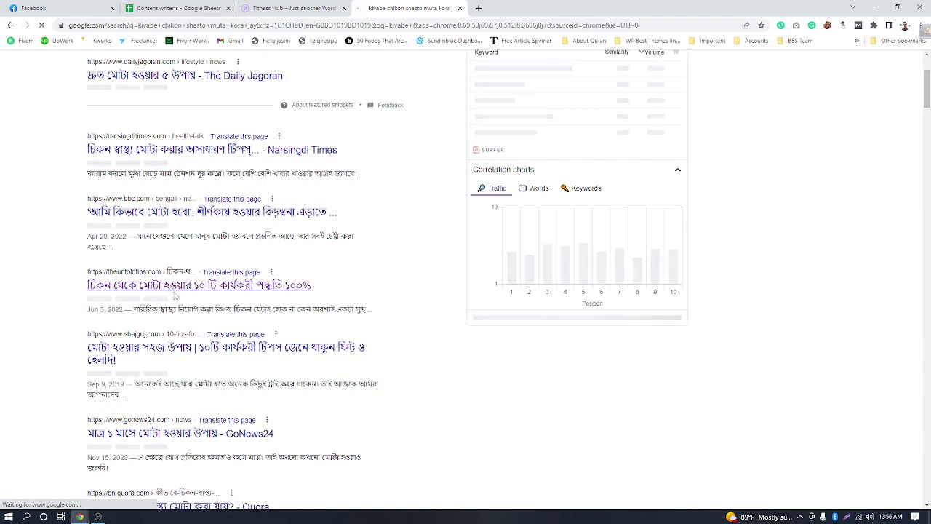
right_click(140, 323)
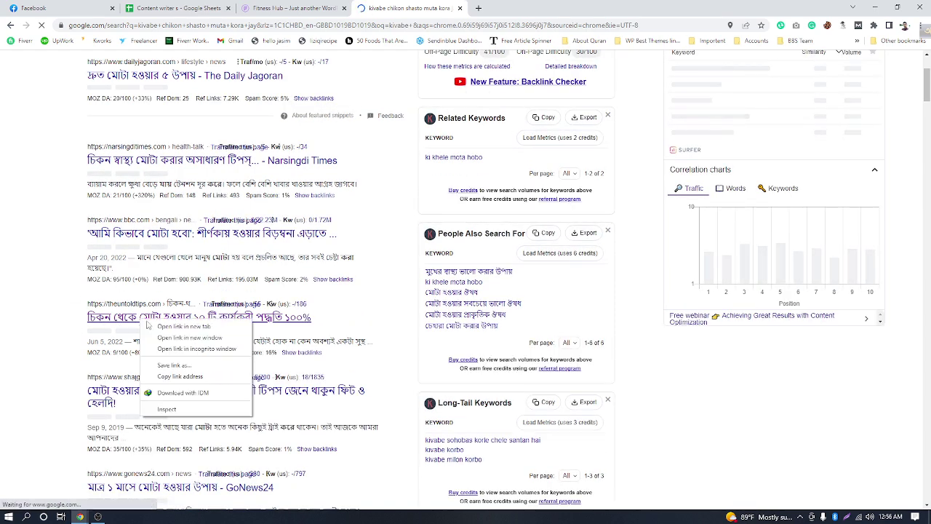
click(156, 326)
click(525, 15)
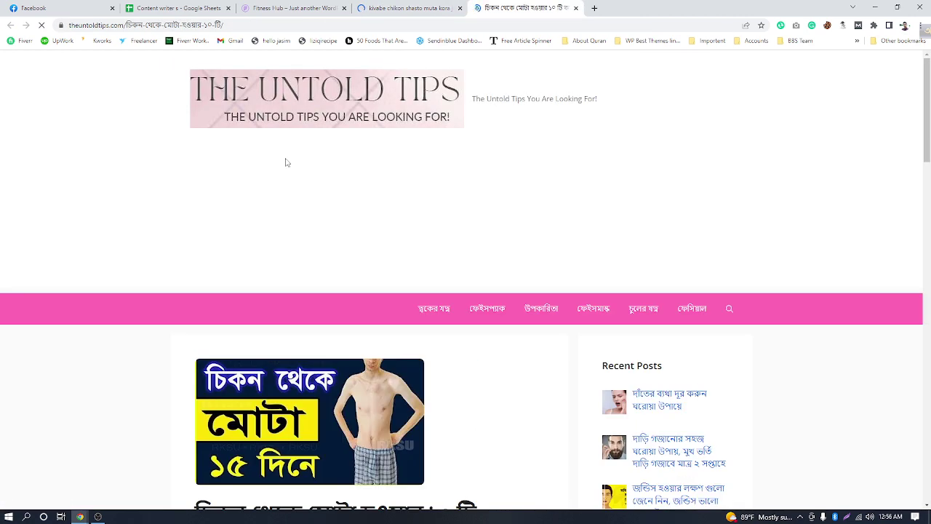
Step: Return to the search results, open the gonews24.com article in a new tab and switch to it
click(421, 13)
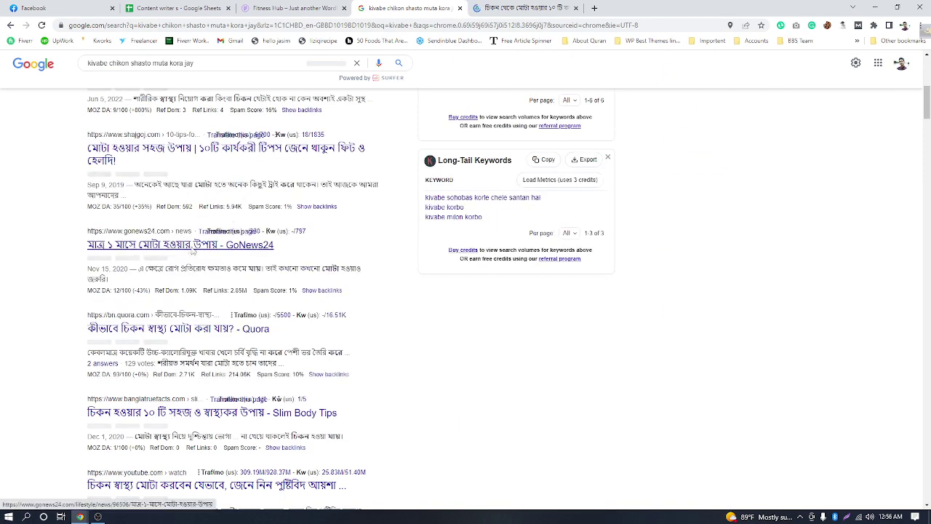
right_click(193, 251)
click(198, 254)
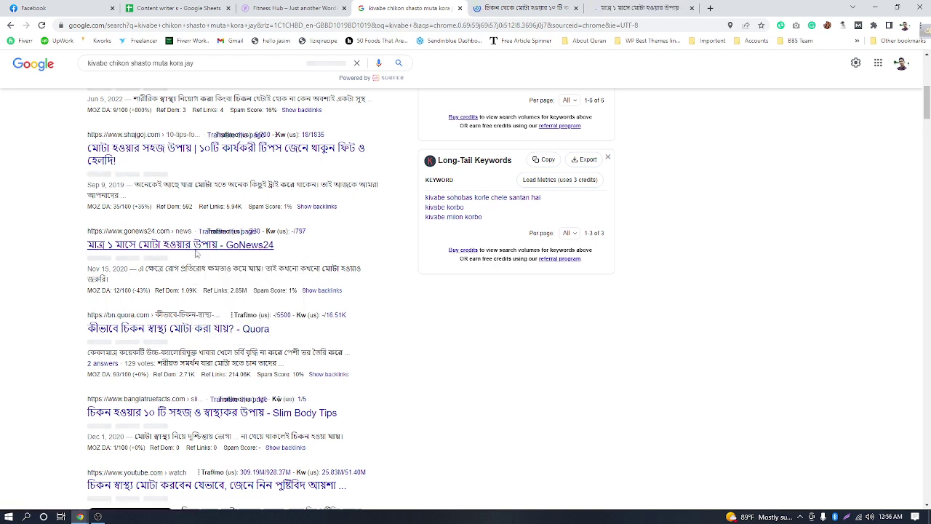
click(524, 8)
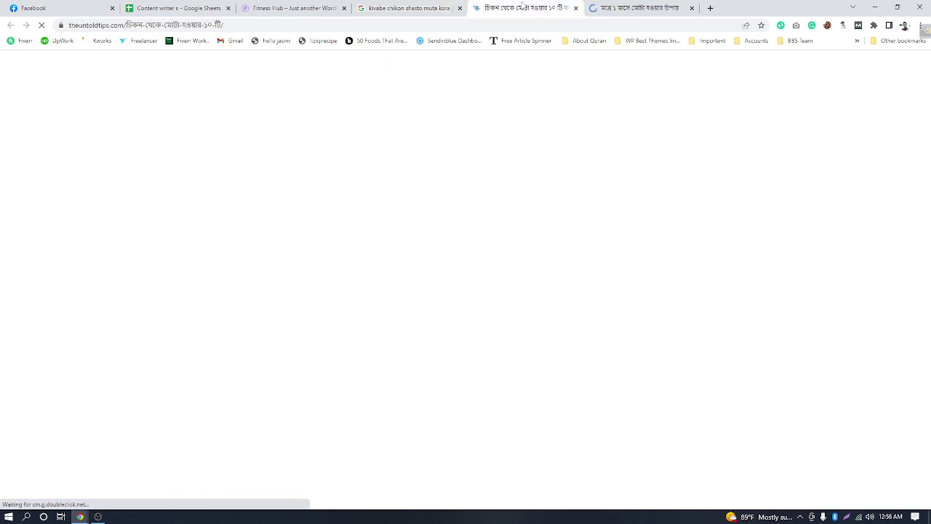
click(614, 10)
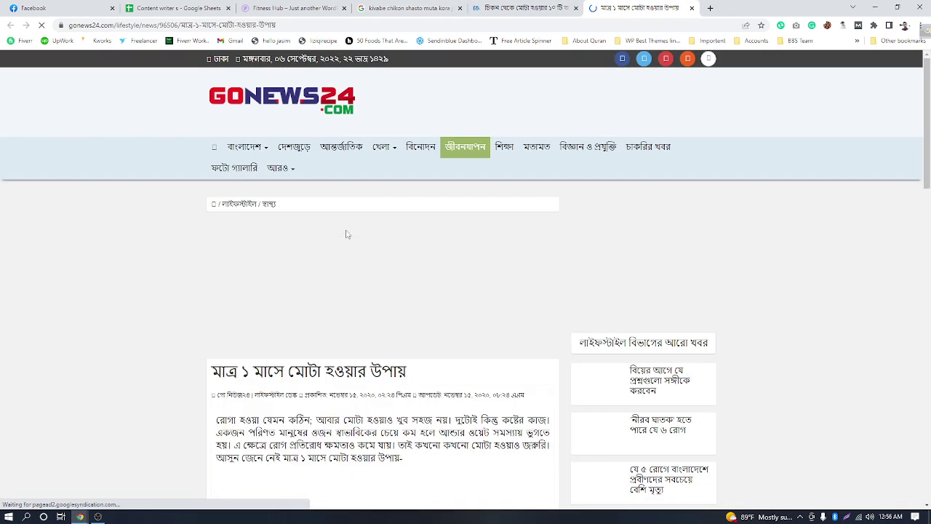
Step: Examine the gonews24.com weight-gain article from its heading down to the footer and back
scroll(347, 234, down, 5)
scroll(338, 240, down, 4)
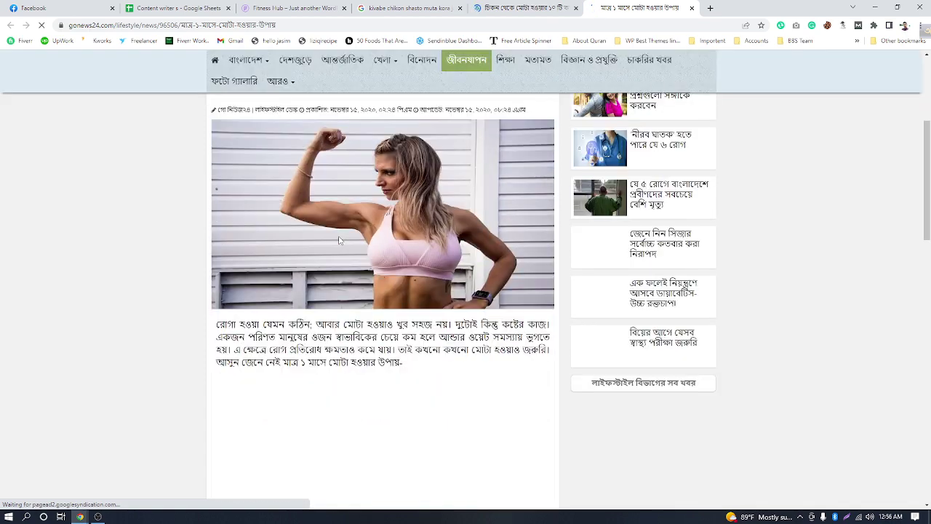
scroll(338, 249, down, 3)
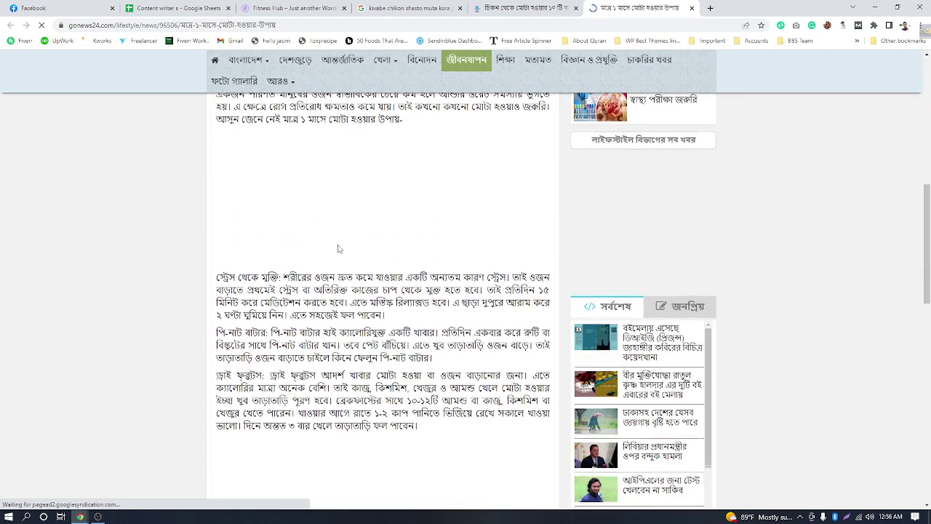
scroll(336, 241, down, 8)
scroll(333, 230, down, 3)
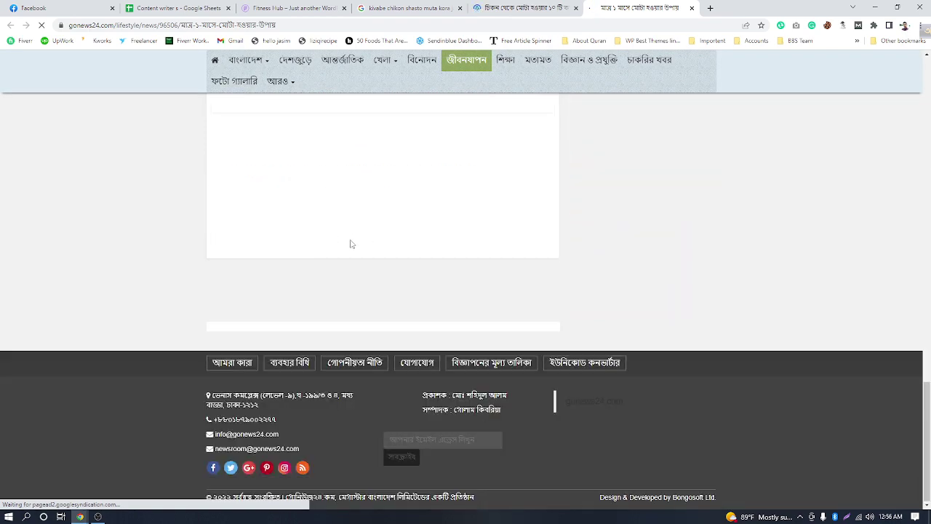
scroll(324, 245, up, 5)
scroll(318, 241, up, 10)
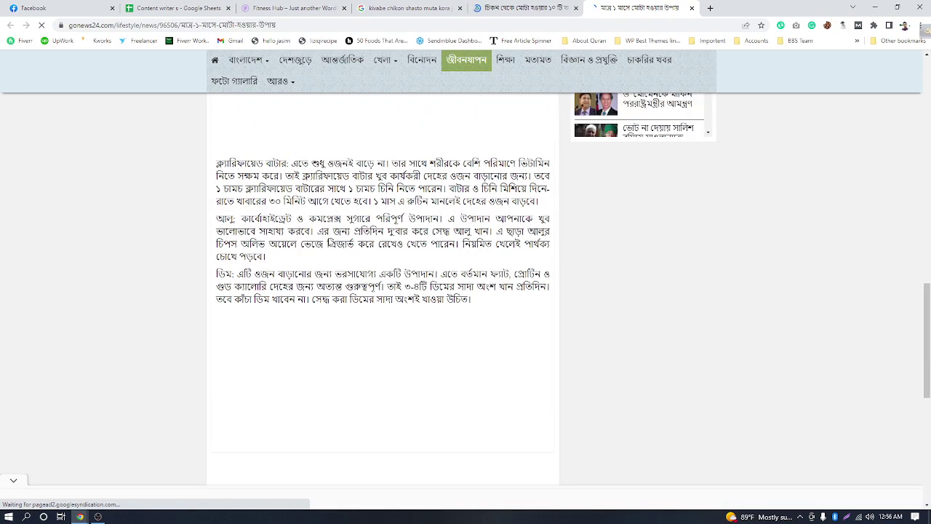
scroll(318, 241, up, 2)
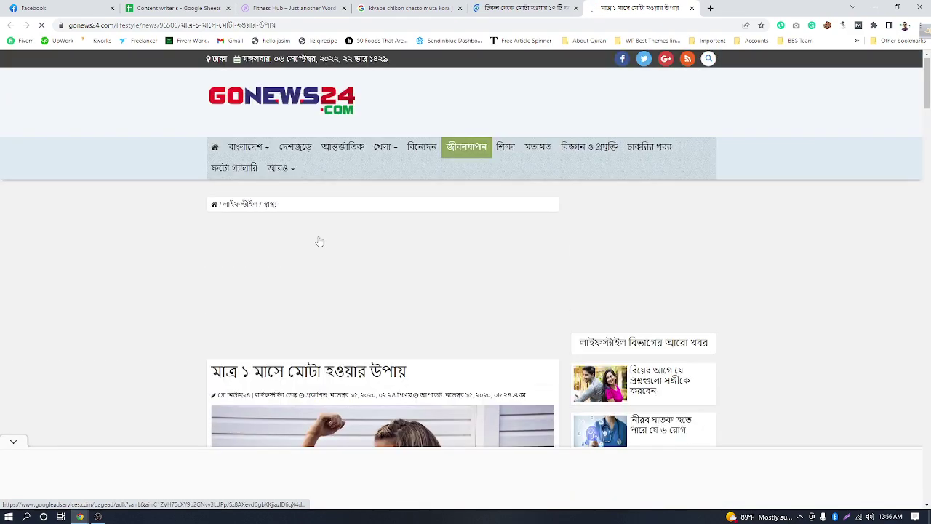
scroll(318, 241, down, 4)
scroll(446, 261, down, 5)
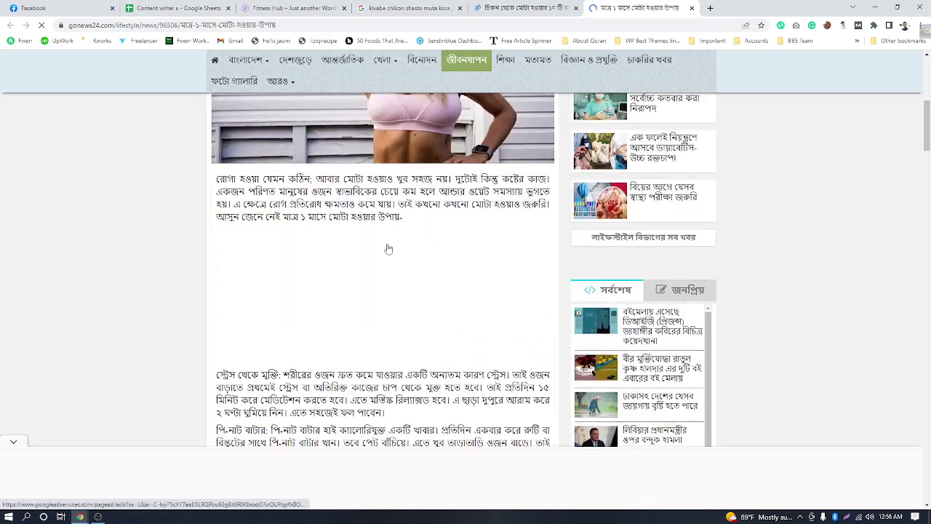
scroll(514, 284, down, 5)
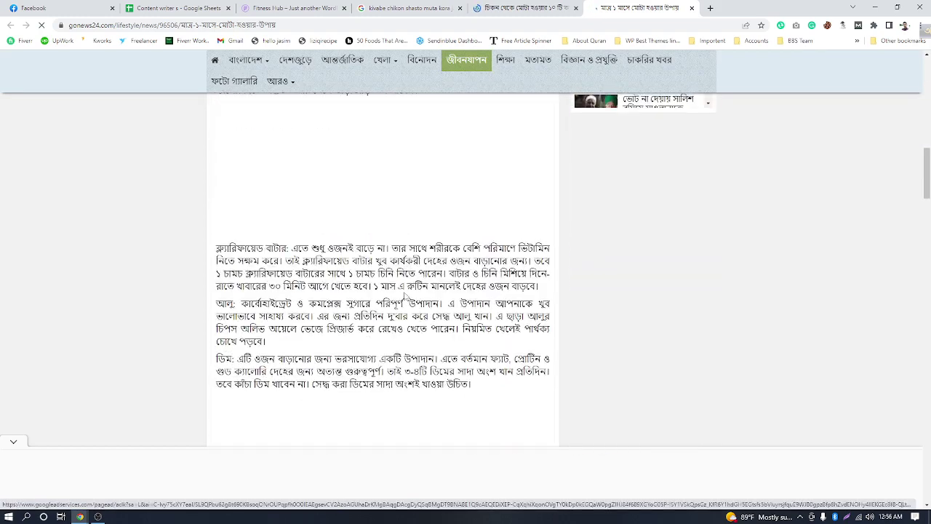
scroll(415, 159, up, 1)
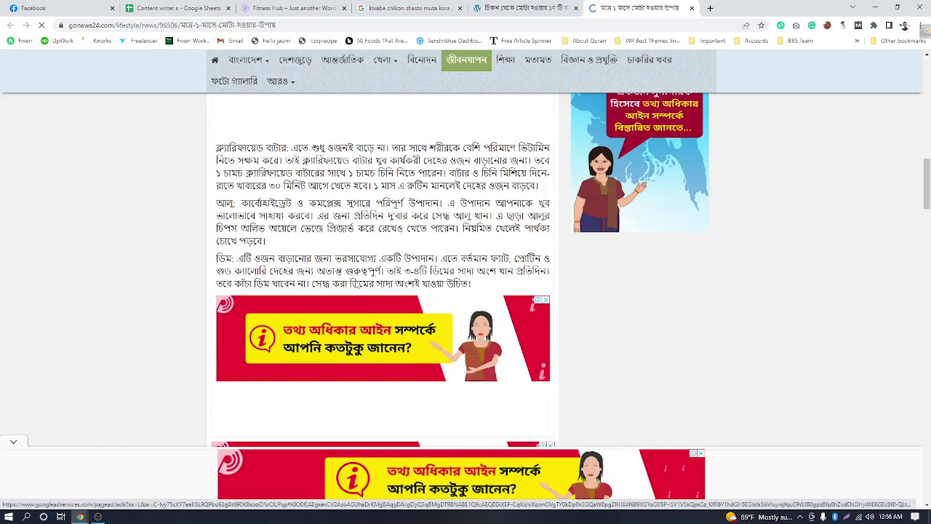
scroll(356, 284, up, 15)
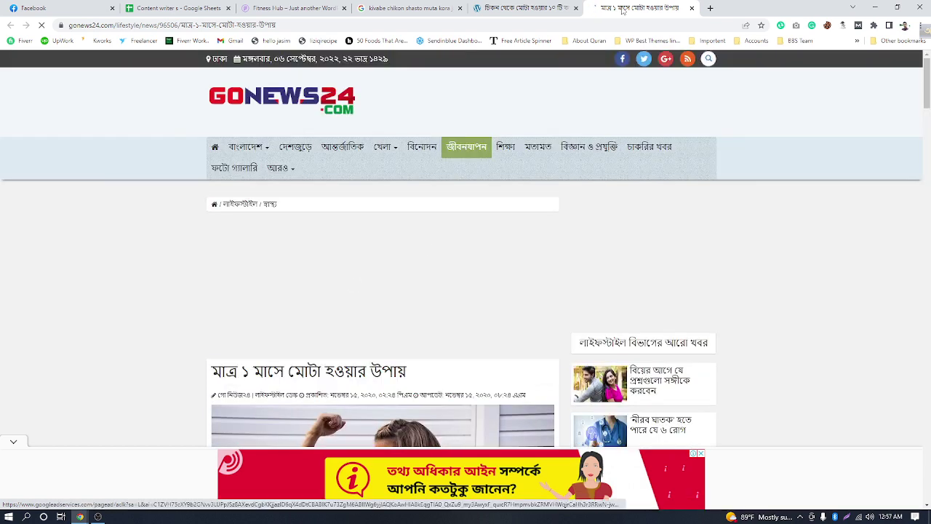
Step: Search Google for "google translate bangla to english" in a new tab
click(524, 8)
click(667, 14)
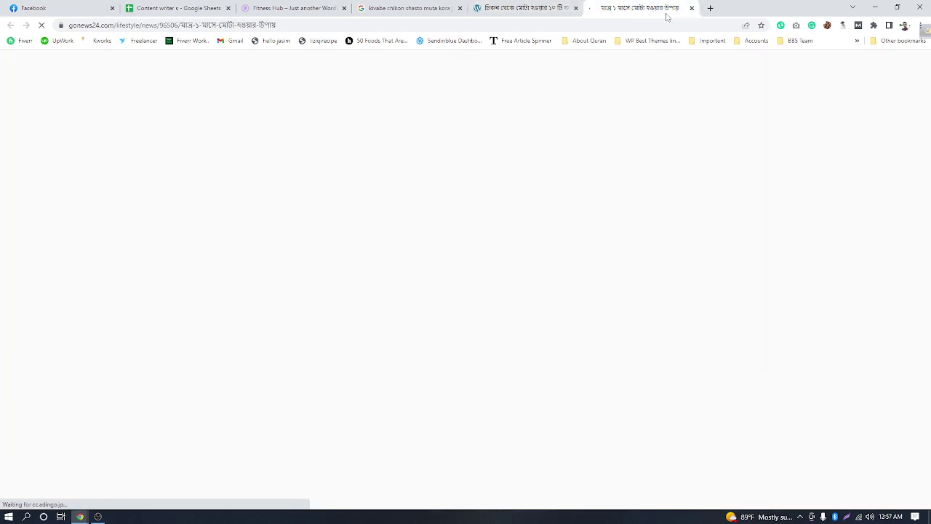
click(710, 9)
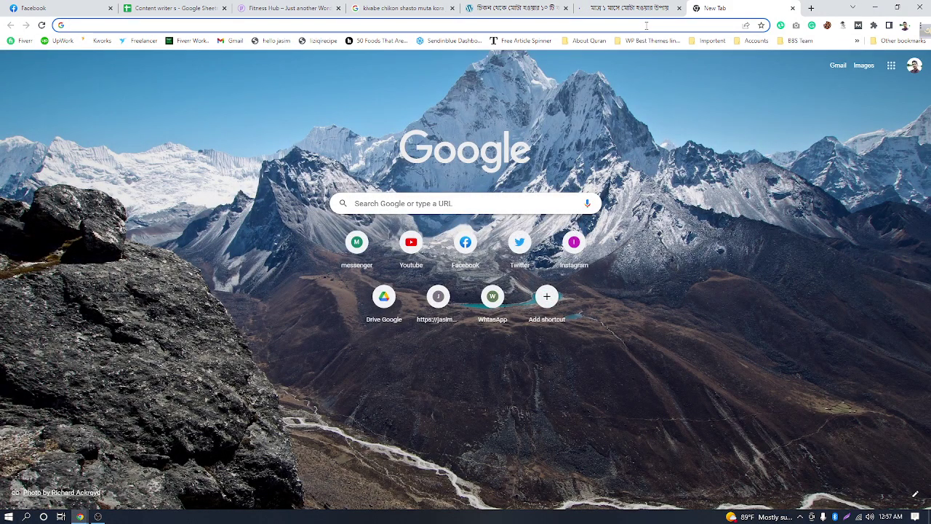
text(g)
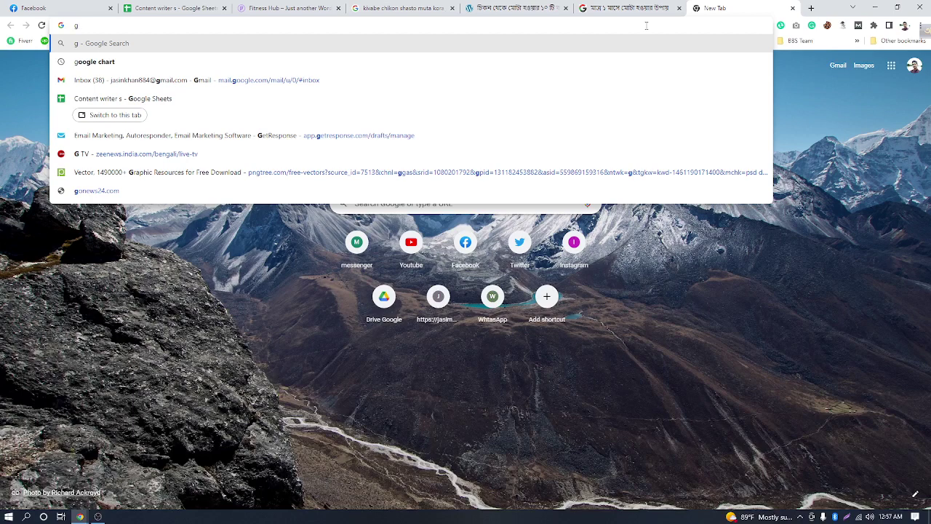
text(oogle tra)
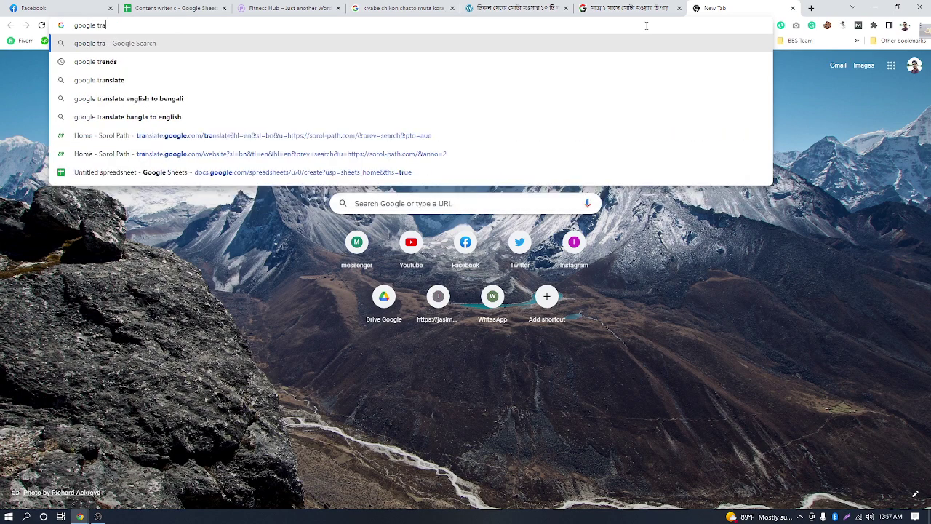
text(nslate)
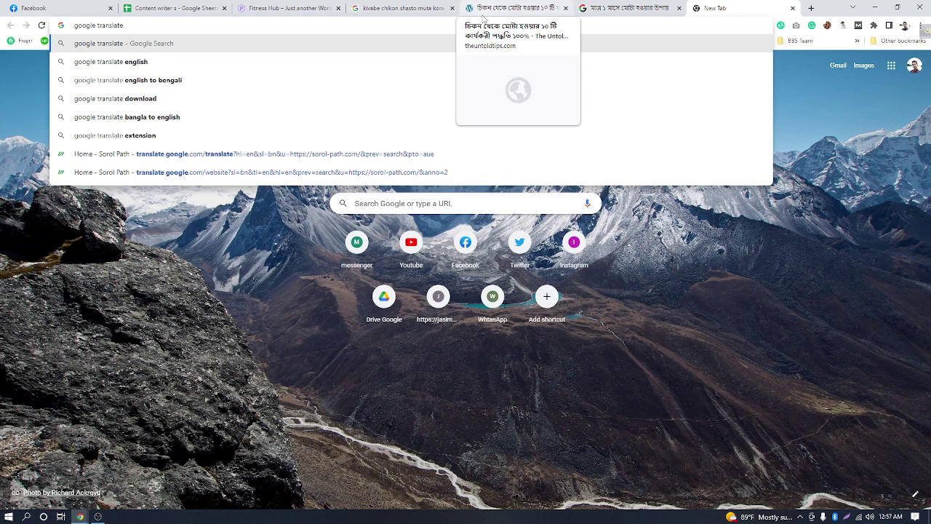
text(bangla)
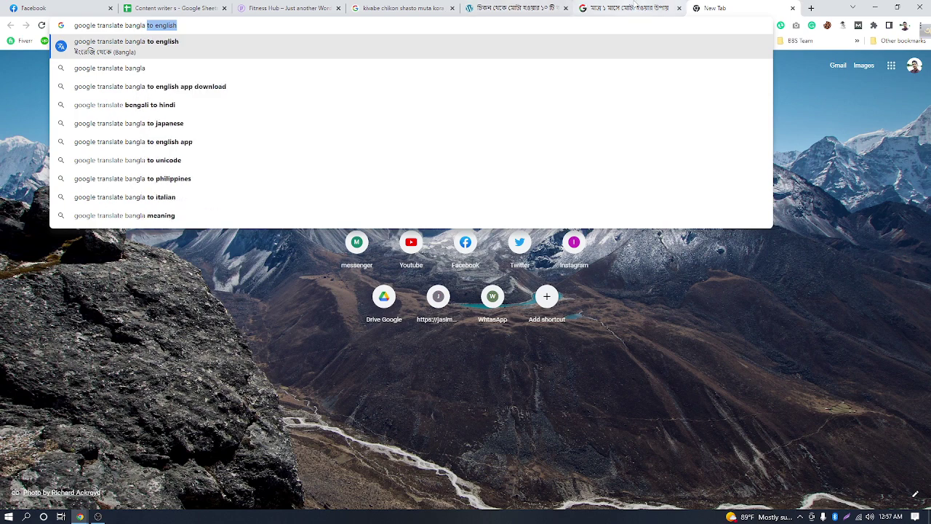
key(Return)
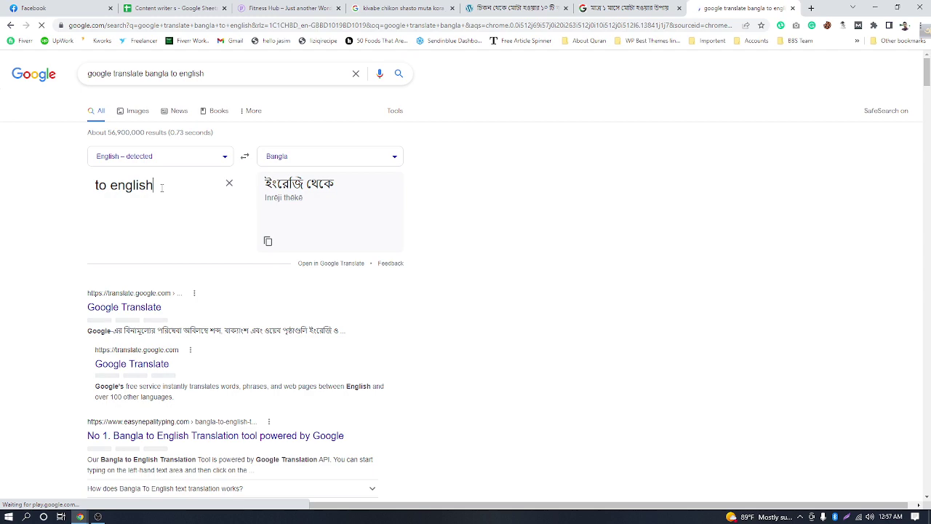
Step: Examine the theuntoldtips.com weight-gain article from its heading to the end of the text and back
click(517, 8)
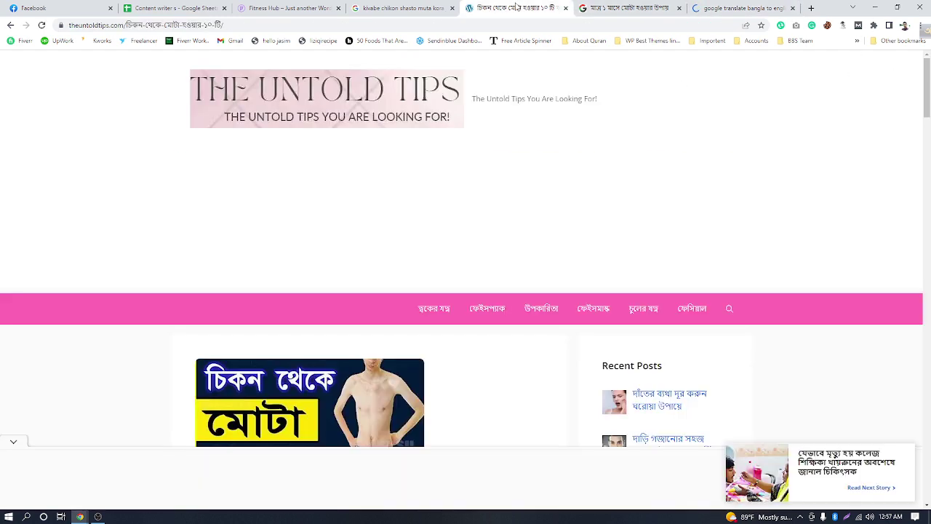
scroll(200, 255, down, 10)
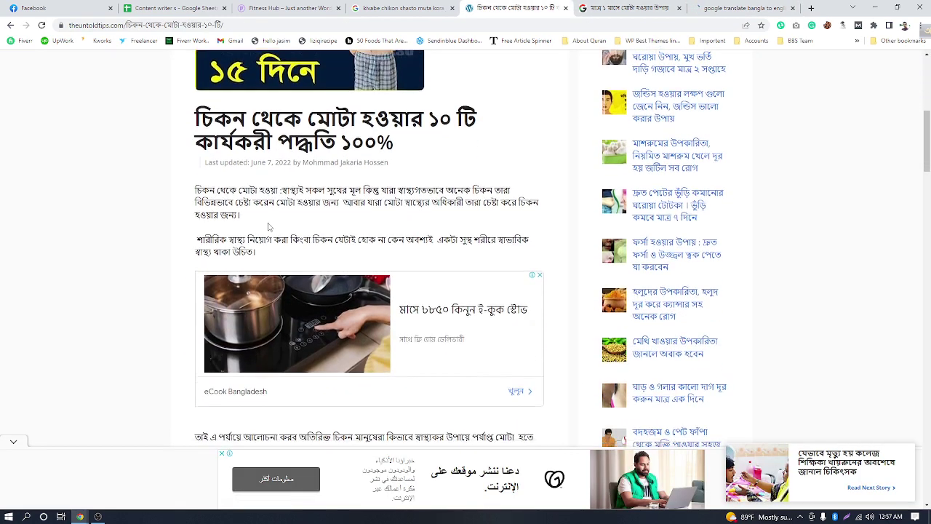
scroll(197, 251, down, 3)
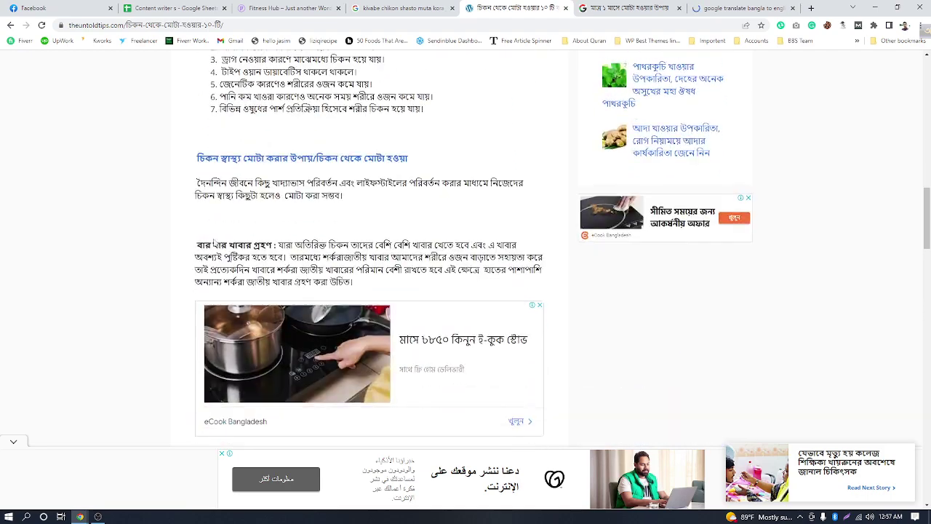
scroll(226, 240, down, 9)
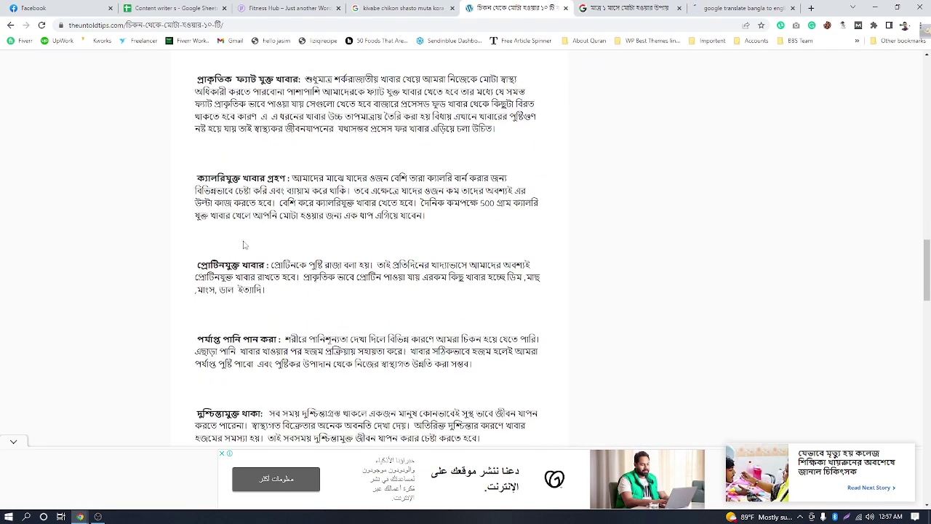
scroll(244, 243, down, 7)
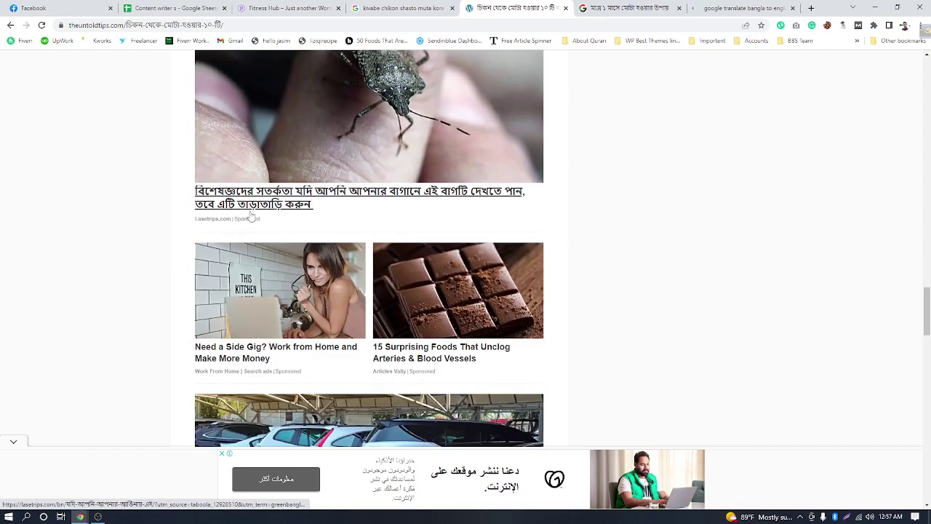
scroll(251, 216, up, 10)
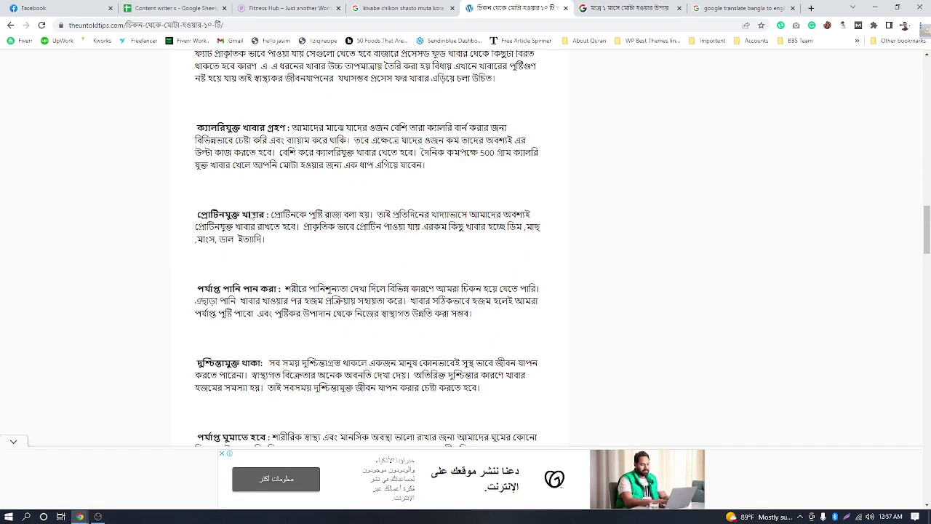
scroll(251, 217, up, 15)
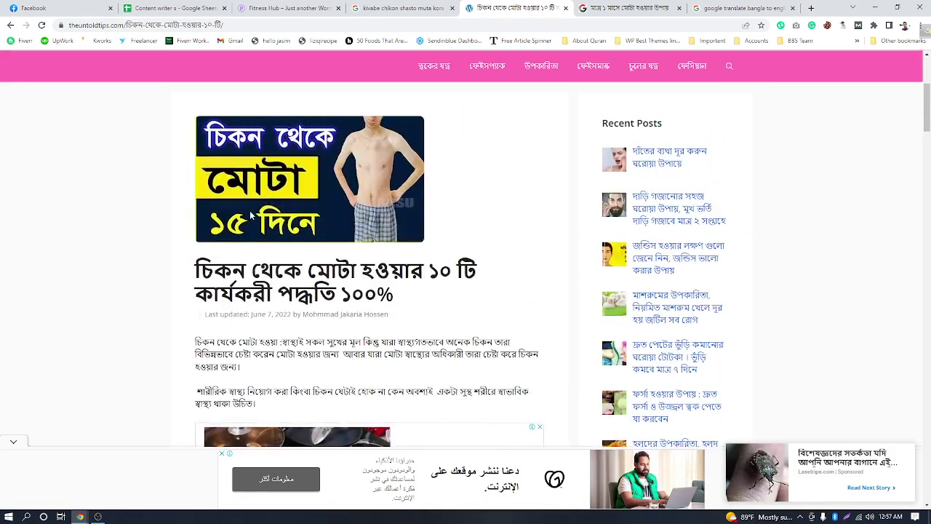
scroll(251, 216, up, 1)
Step: Copy the main title of the theuntoldtips.com weight-gain article
scroll(248, 207, down, 5)
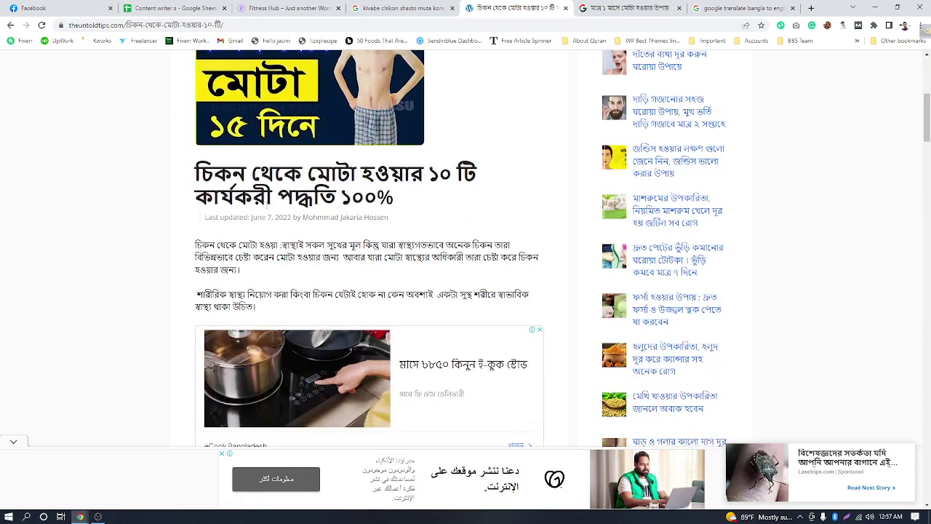
drag(195, 70, 416, 114)
right_click(333, 101)
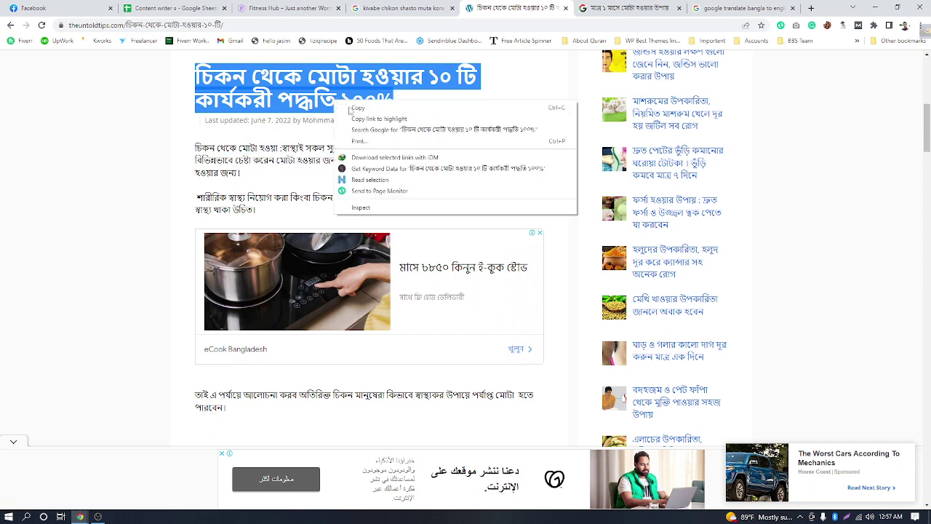
click(362, 109)
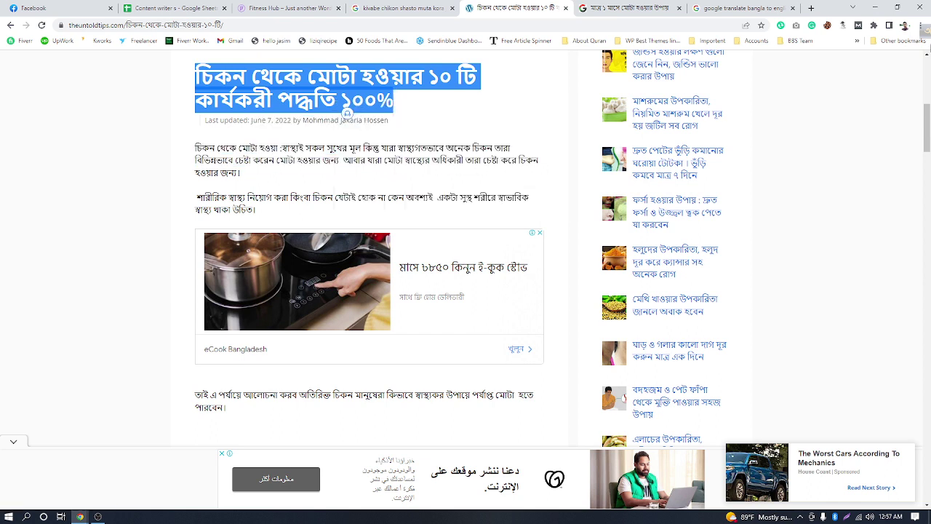
Step: Search Google for "online notepad" in a new tab
click(811, 8)
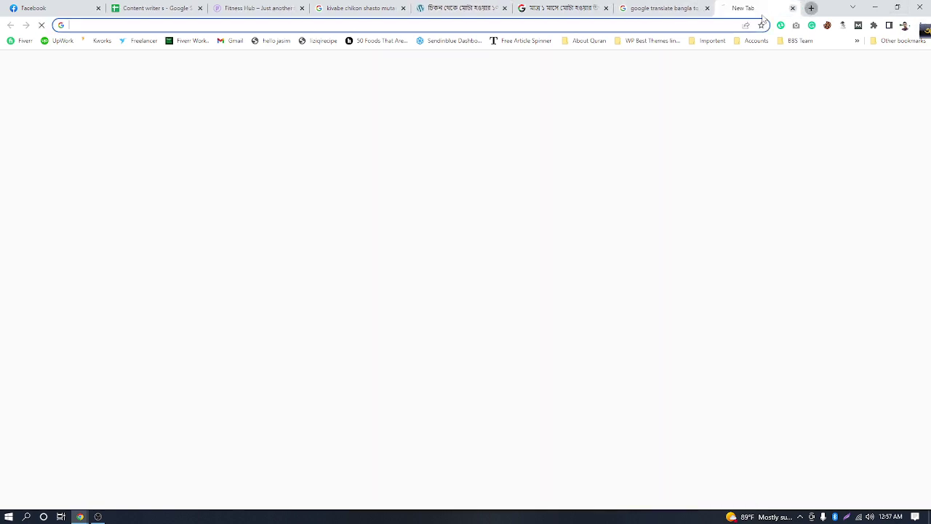
text(on)
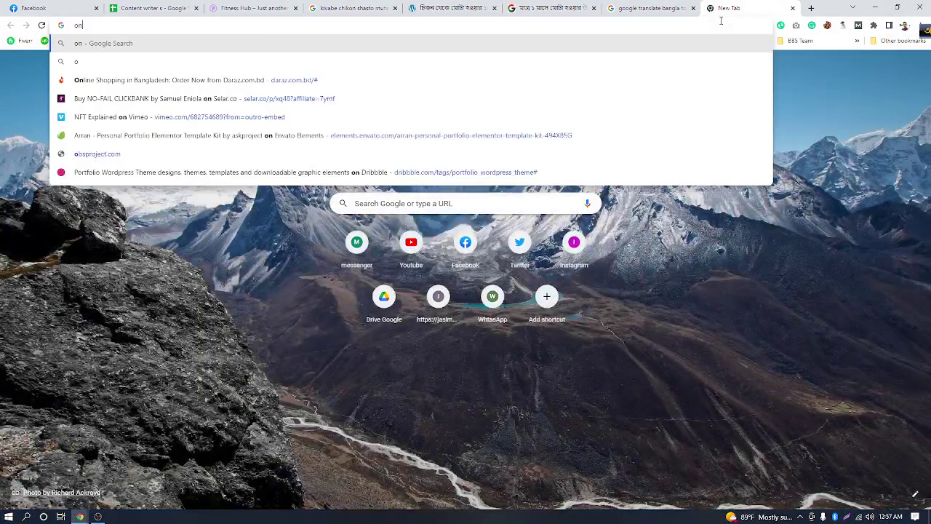
text(line note)
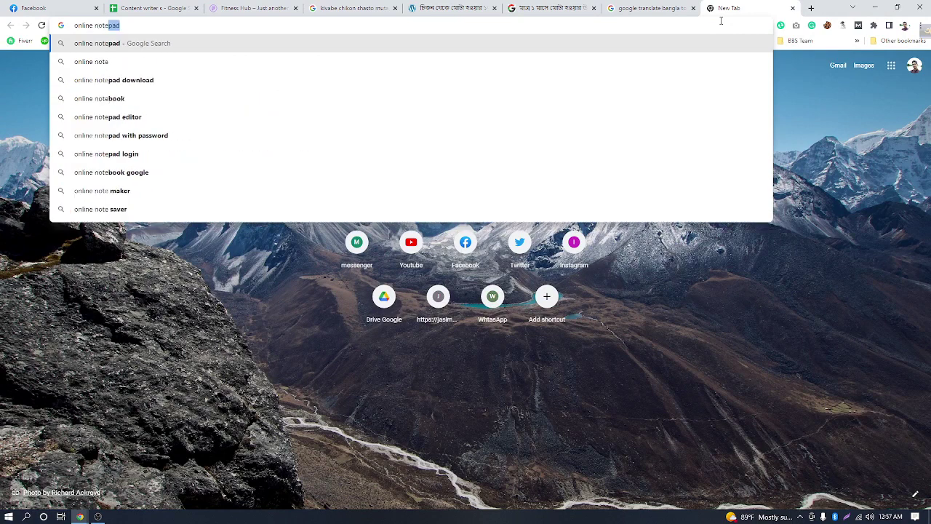
key(Return)
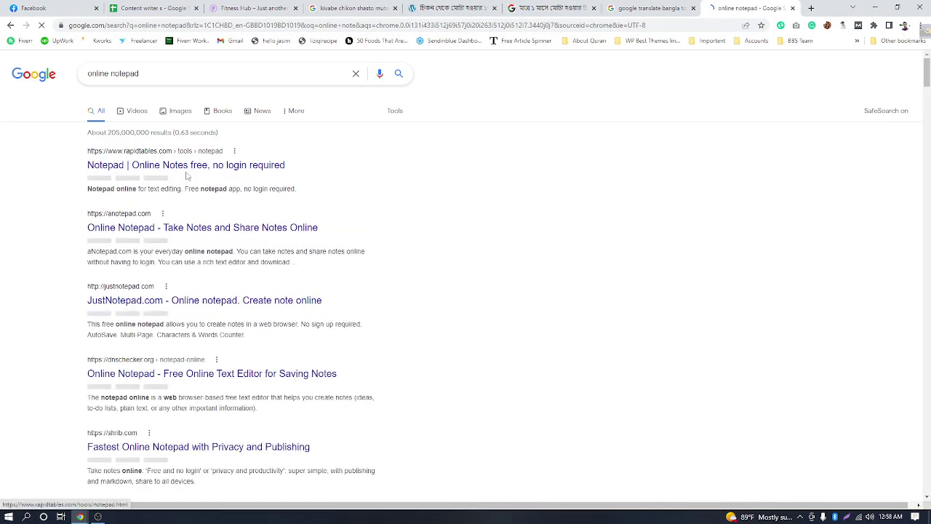
Step: Open the JustNotepad.com search result in its own tab and paste the copied article title into the note
click(185, 168)
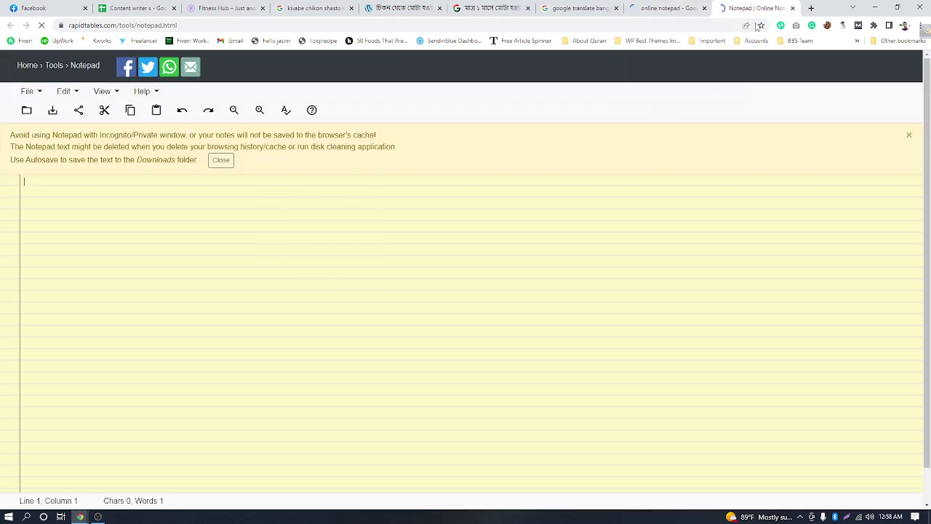
click(666, 8)
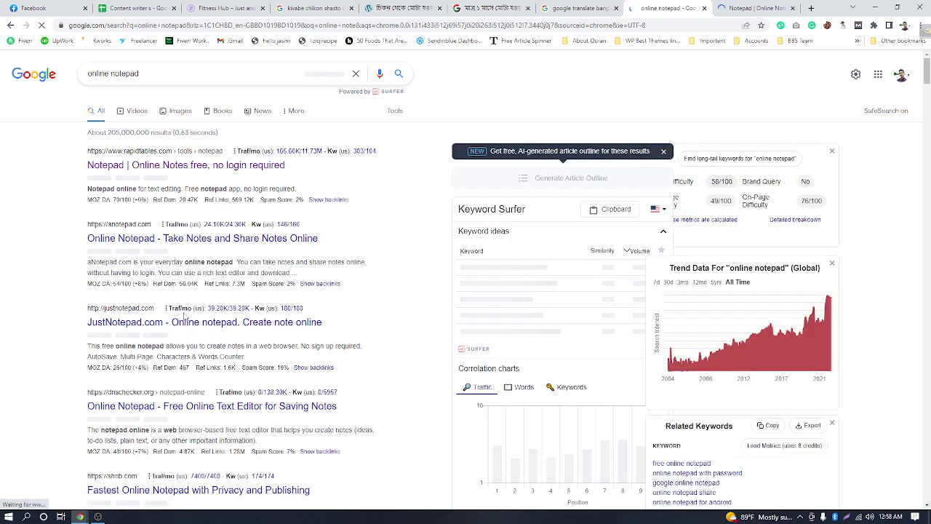
click(175, 324)
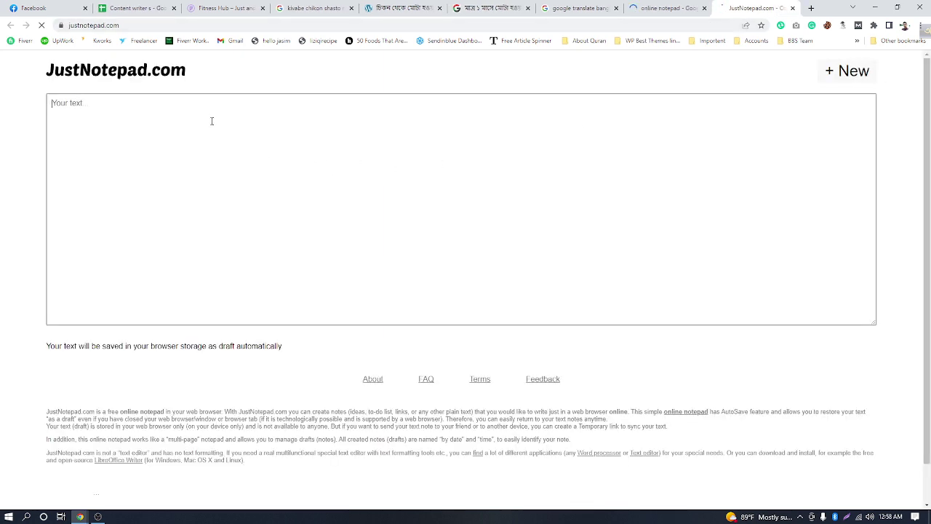
key(ctrl+v)
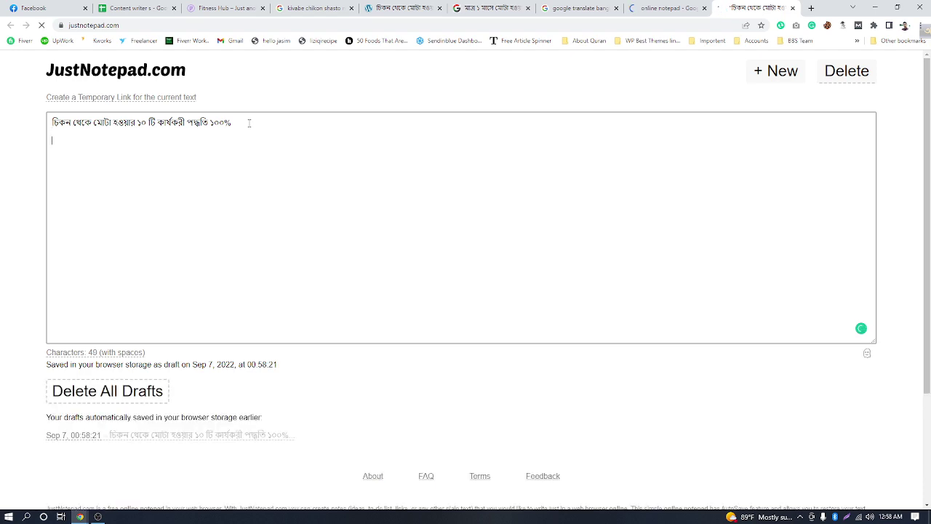
Step: Close the "google translate bangla to english" and "online notepad" search tabs
click(499, 8)
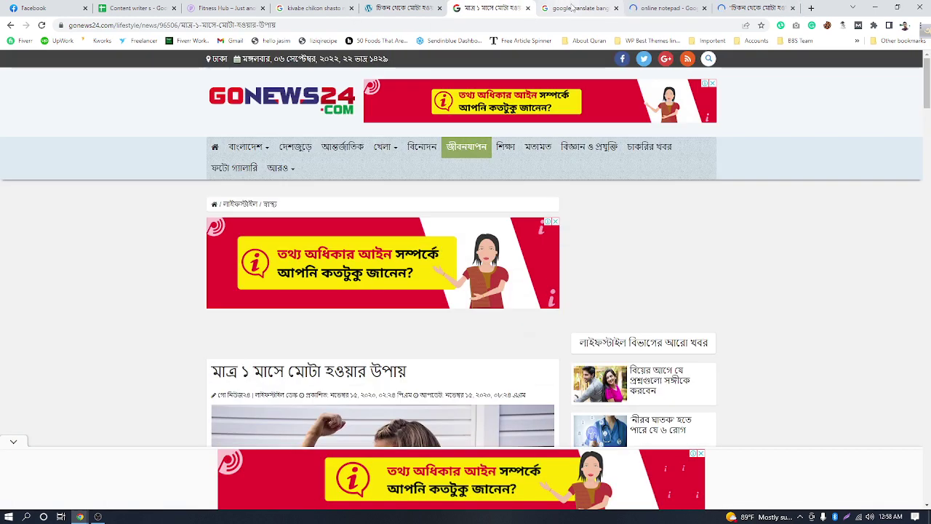
click(572, 7)
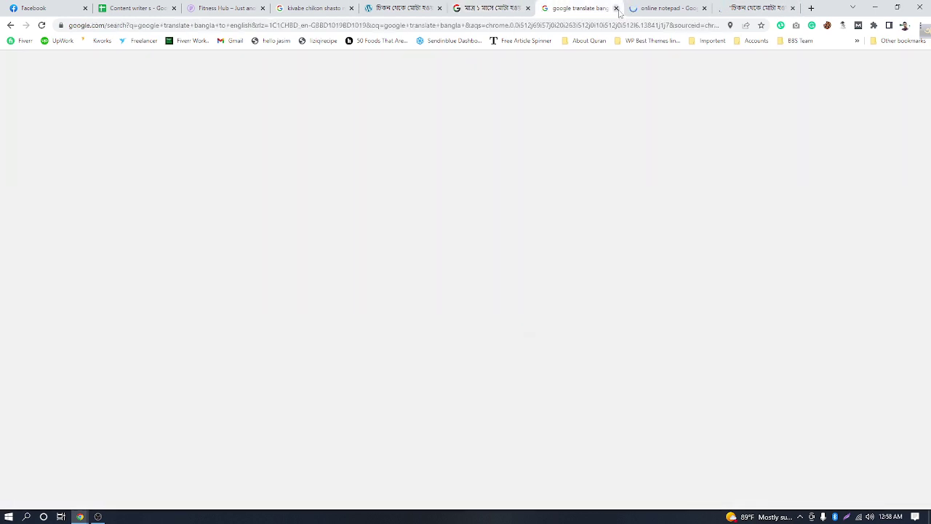
click(616, 8)
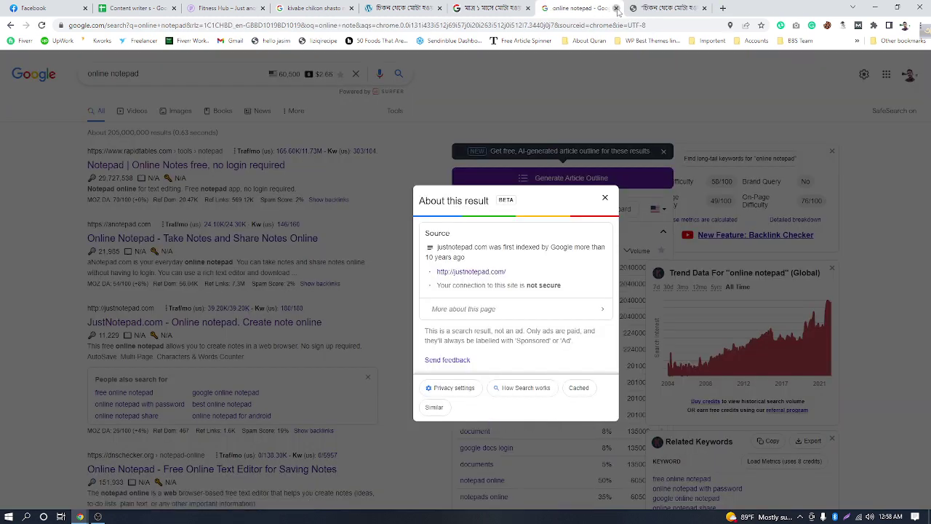
click(617, 8)
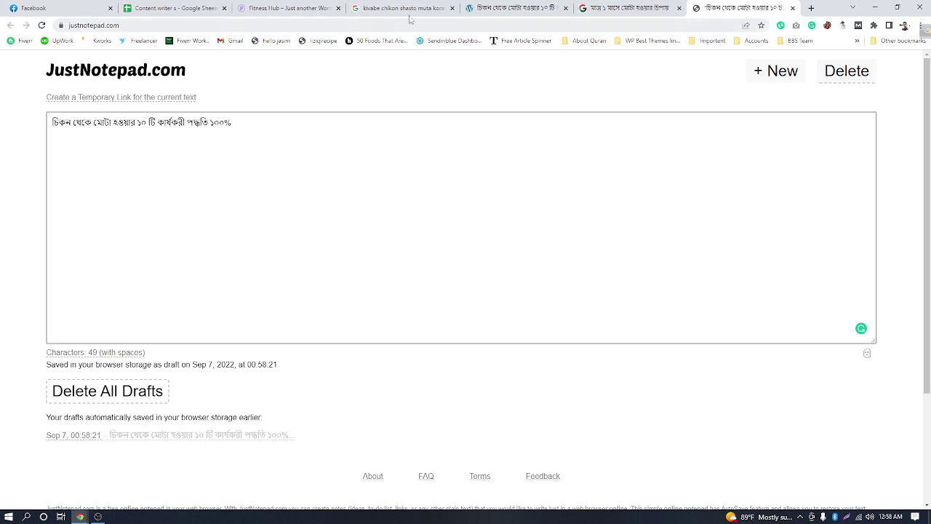
Step: Copy the article's two opening paragraphs into the JustNotepad note below the title, placing the notepad tab beside the article tab
click(513, 8)
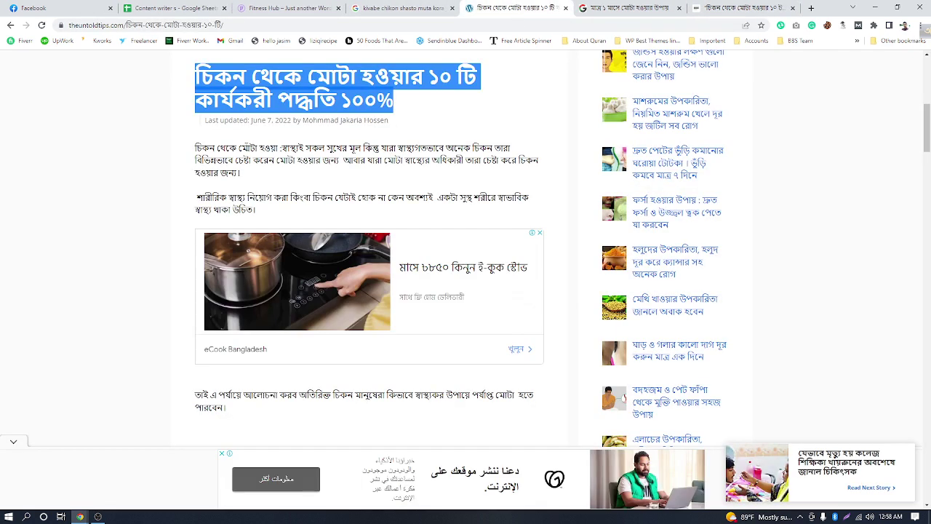
drag(195, 148, 260, 211)
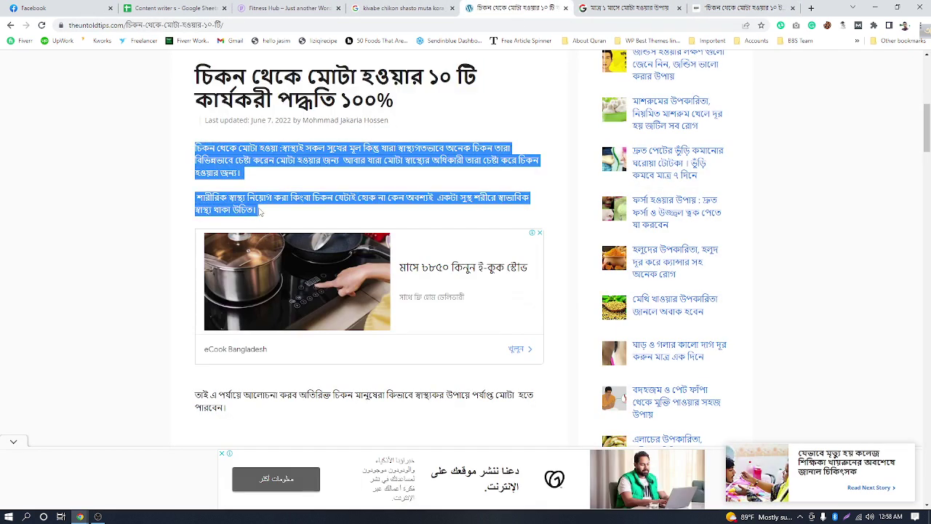
right_click(259, 164)
click(280, 181)
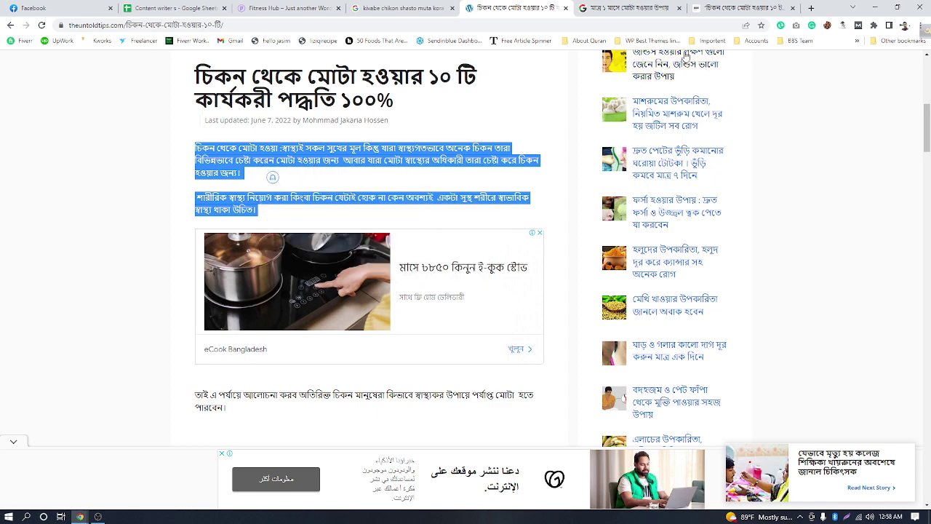
click(644, 8)
drag(722, 11, 631, 9)
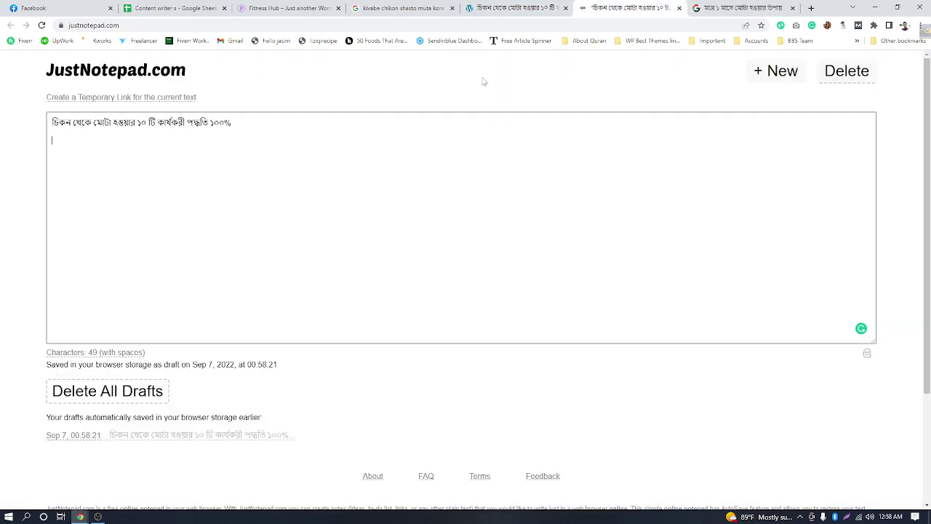
key(ctrl+v)
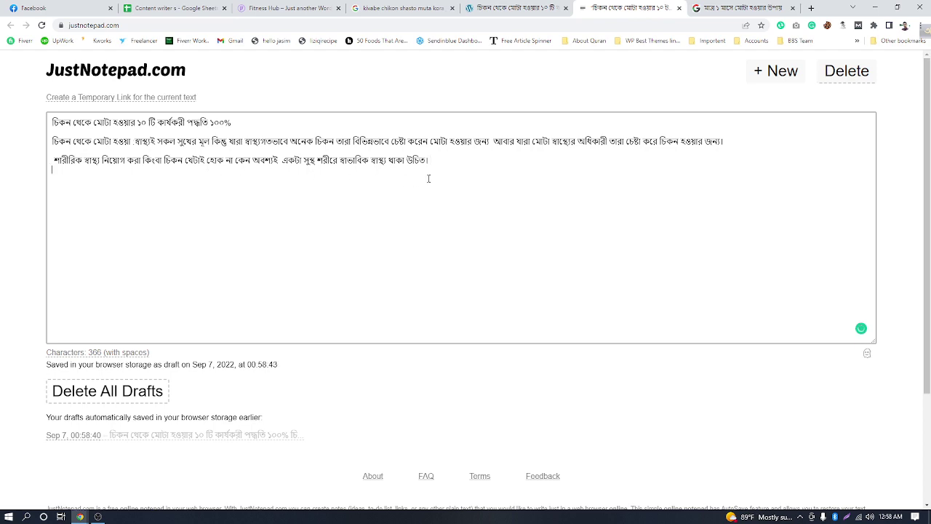
Step: Copy the article's text from the third paragraph through the seven-item list of low-weight causes into the note, add new lines and return to the article
click(515, 8)
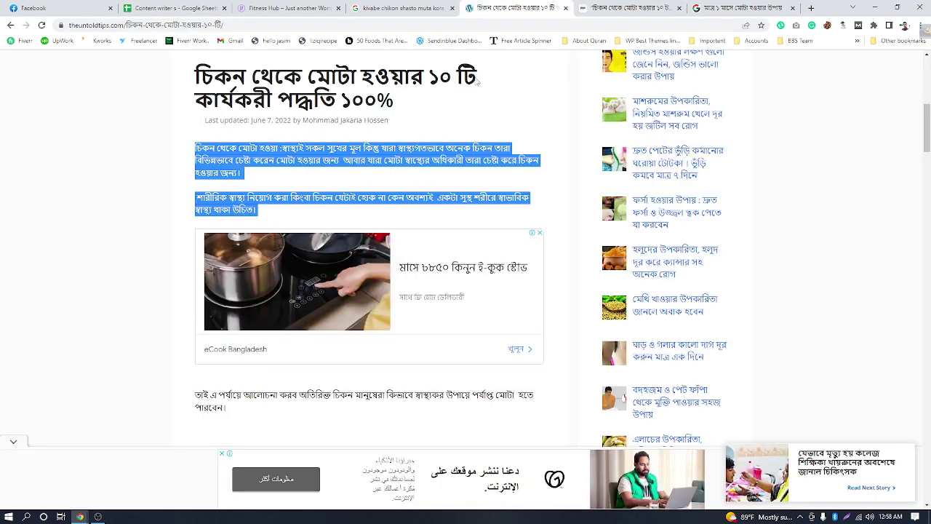
scroll(242, 226, down, 4)
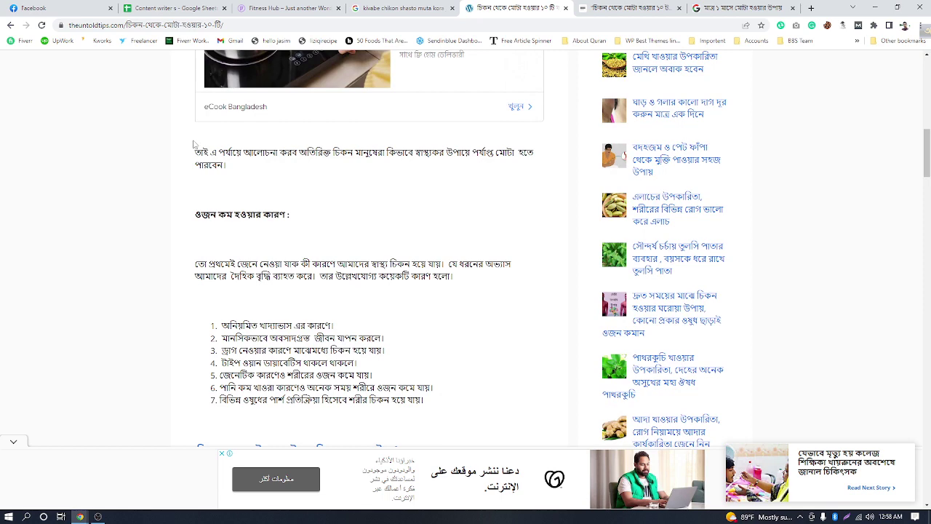
scroll(264, 186, down, 1)
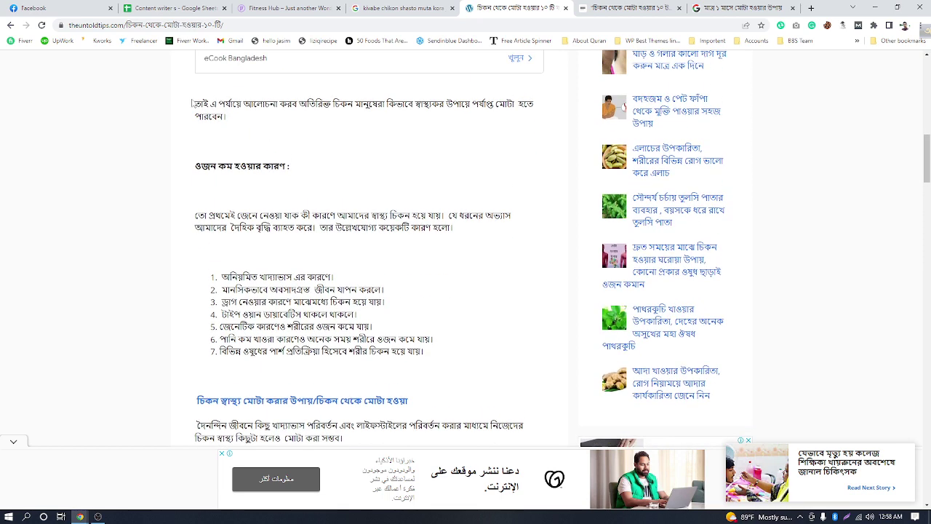
drag(195, 104, 426, 352)
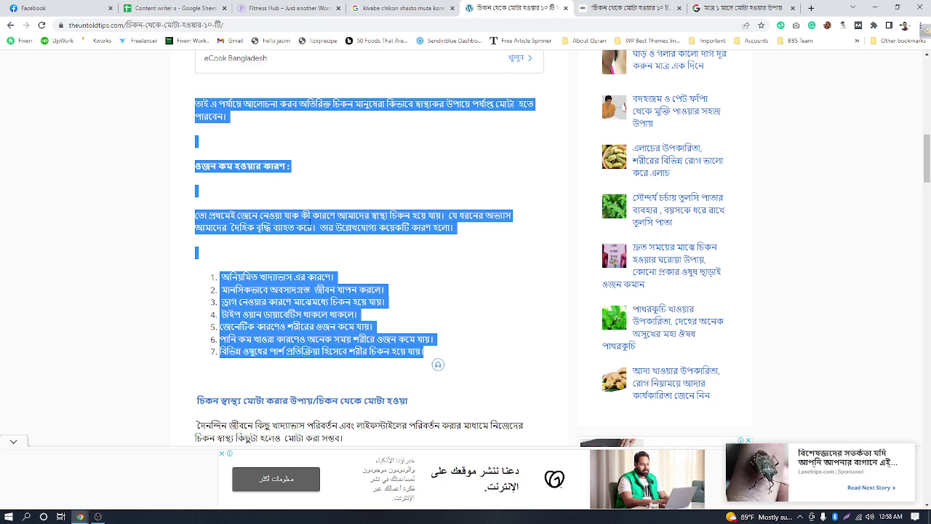
click(639, 9)
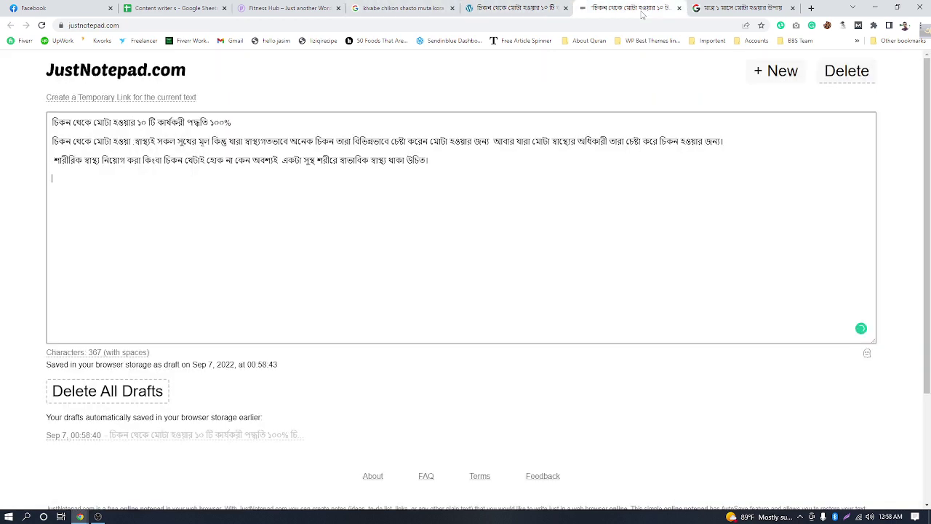
key(ctrl+v)
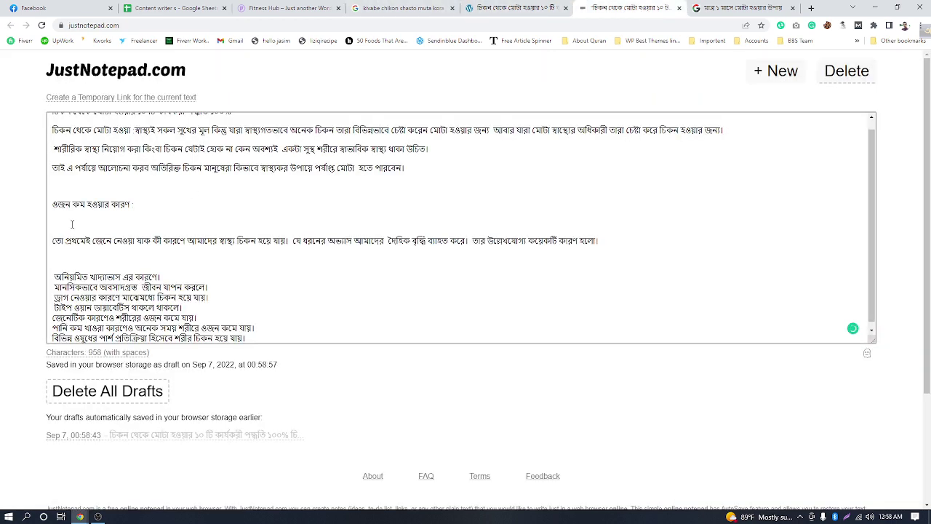
key(Return)
scroll(72, 224, down, 1)
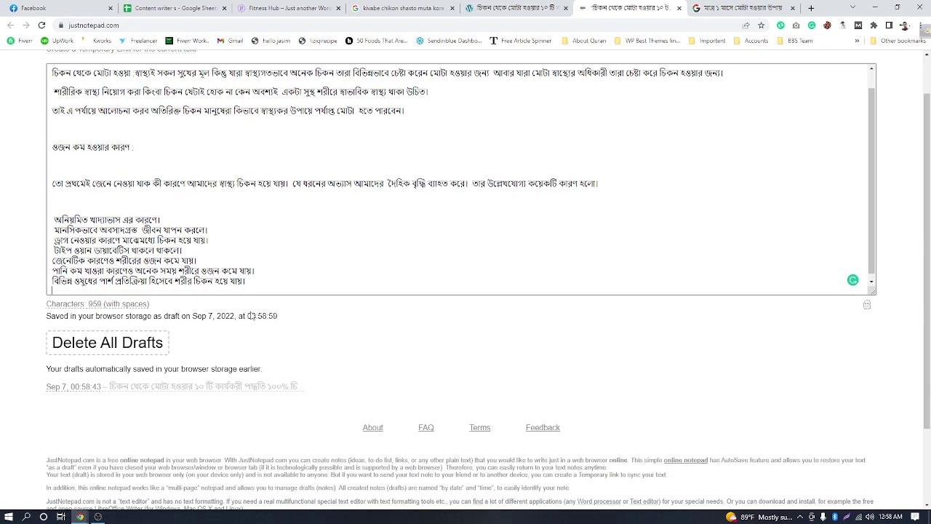
key(Return)
click(535, 7)
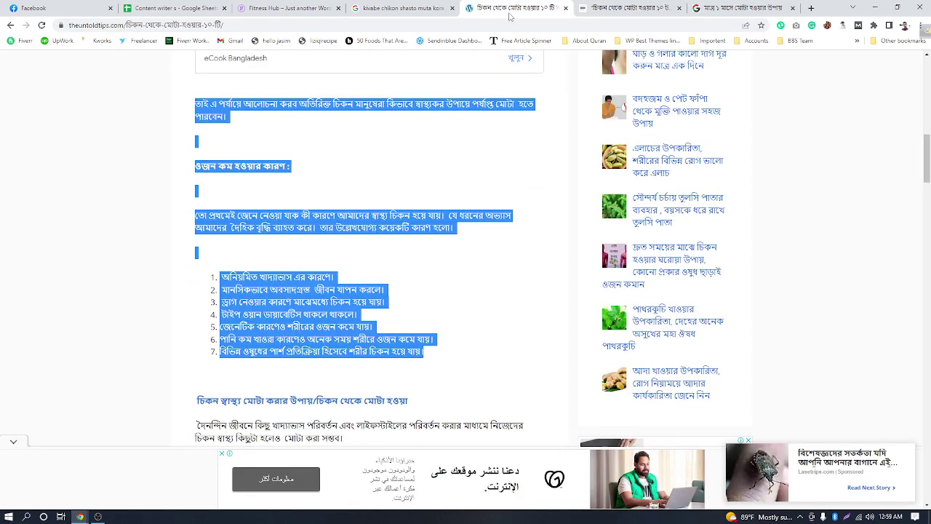
Step: Copy the article's "চিকন স্বাস্থ্য মোটা করার উপায়" heading through the frequent-eating paragraph into the note and add two new lines
scroll(364, 247, down, 4)
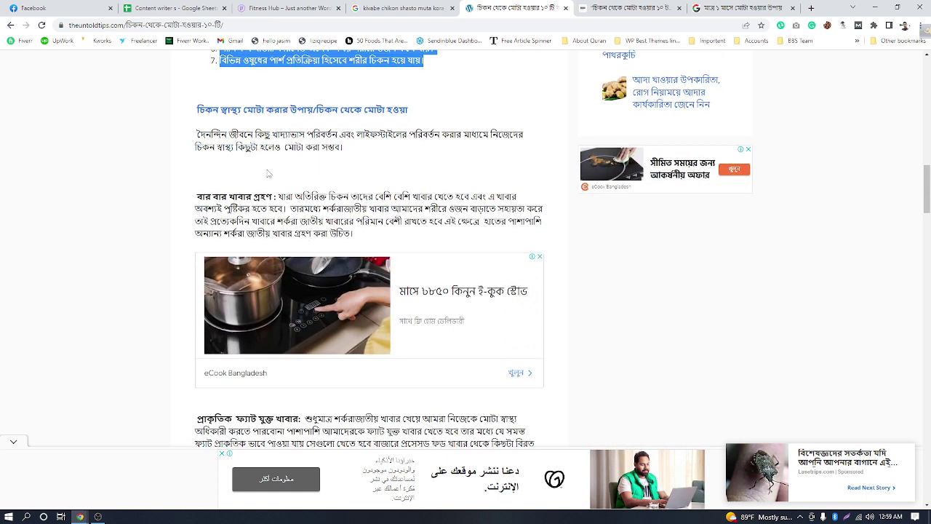
click(266, 172)
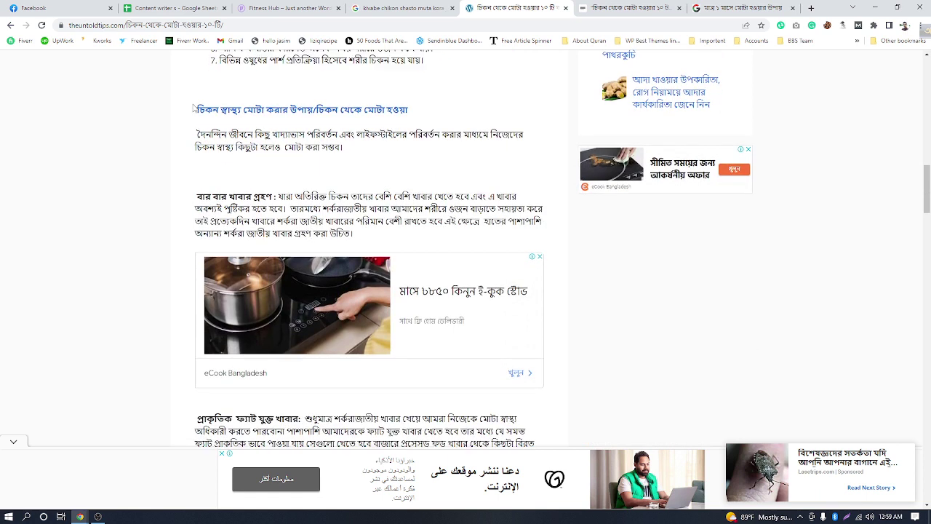
drag(193, 109, 270, 234)
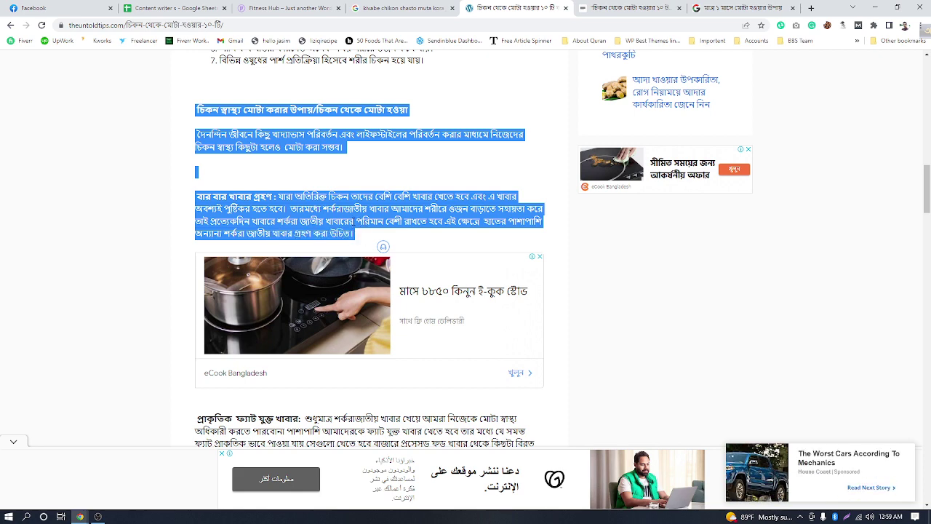
click(631, 8)
key(ctrl+v)
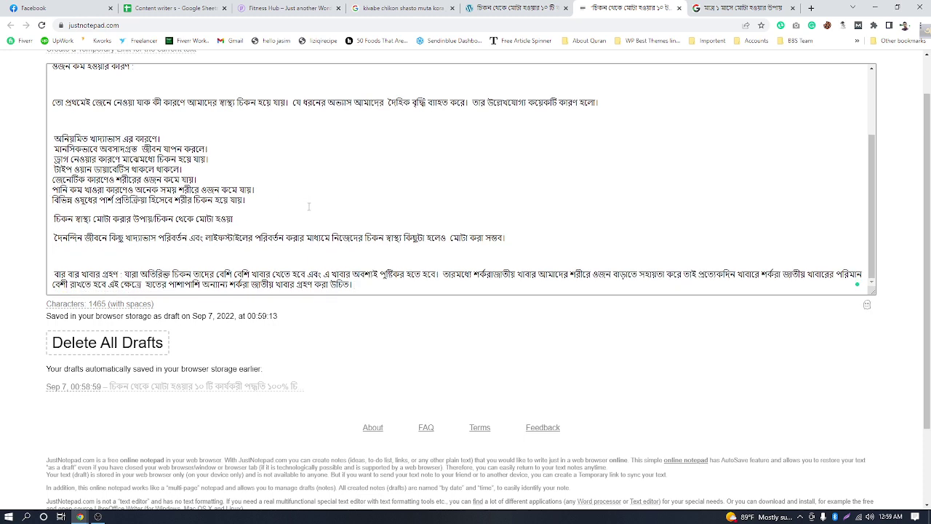
key(Return)
key(Return)
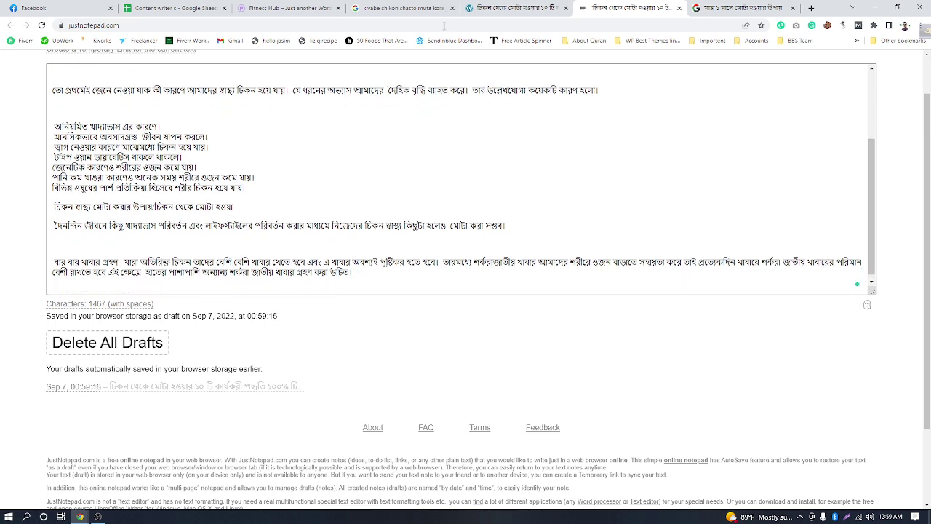
Step: Copy the article's four paragraphs from natural-fat foods through drinking enough water into the note, followed by two new lines
click(513, 8)
scroll(466, 255, down, 5)
scroll(224, 170, down, 2)
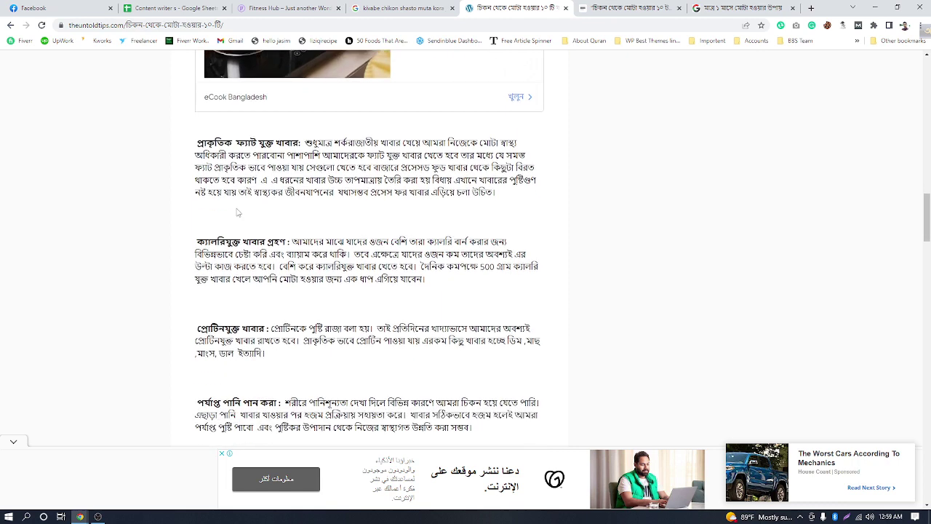
drag(195, 80, 480, 371)
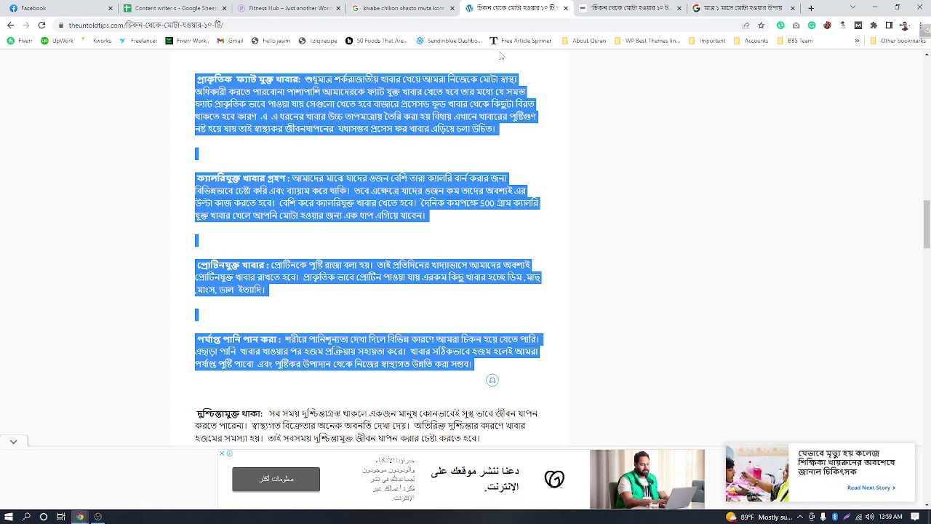
click(625, 8)
scroll(266, 236, down, 1)
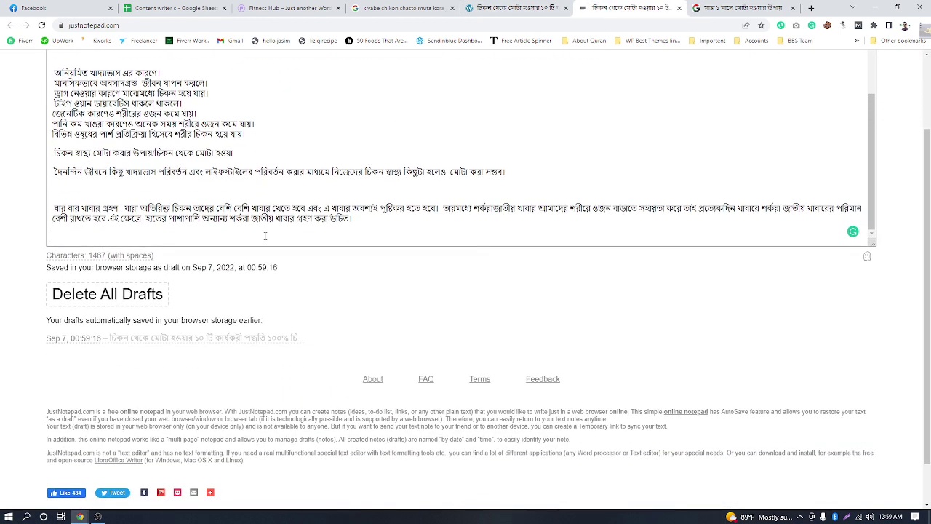
key(ctrl+v)
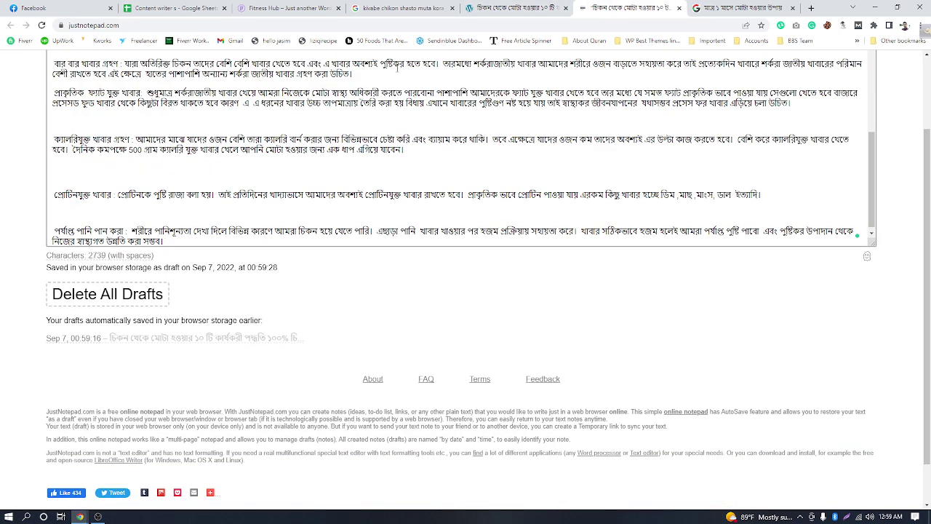
key(Return)
key(Return)
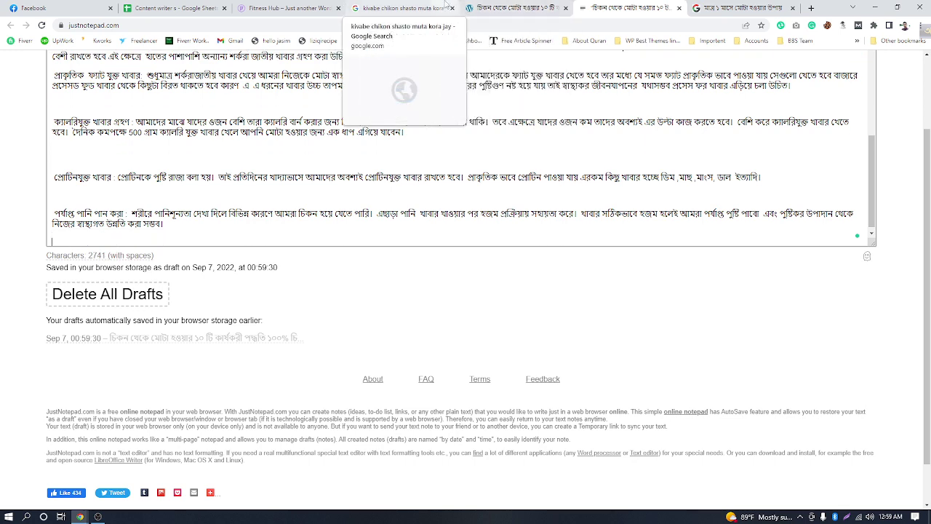
Step: Copy the article's sections from staying worry-free through the list of healthy foods into the note, followed by two new lines
click(445, 6)
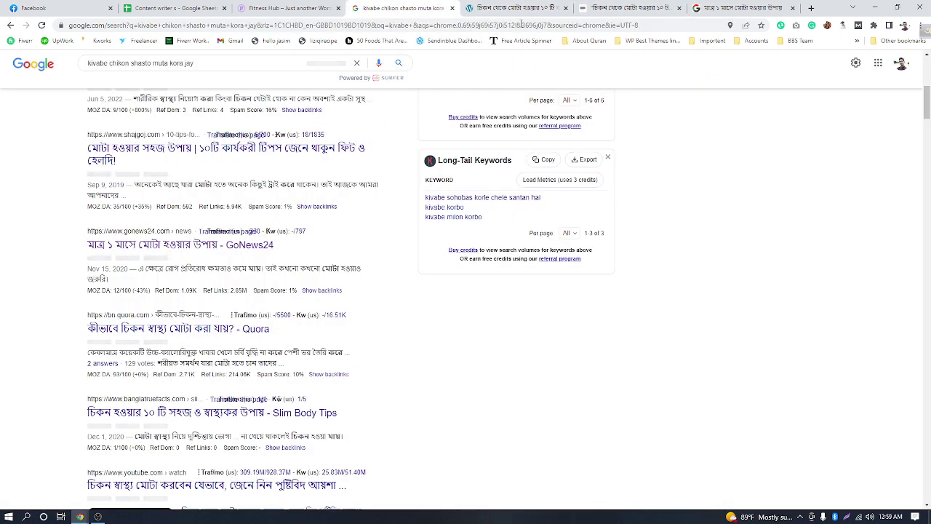
click(517, 7)
scroll(310, 259, down, 4)
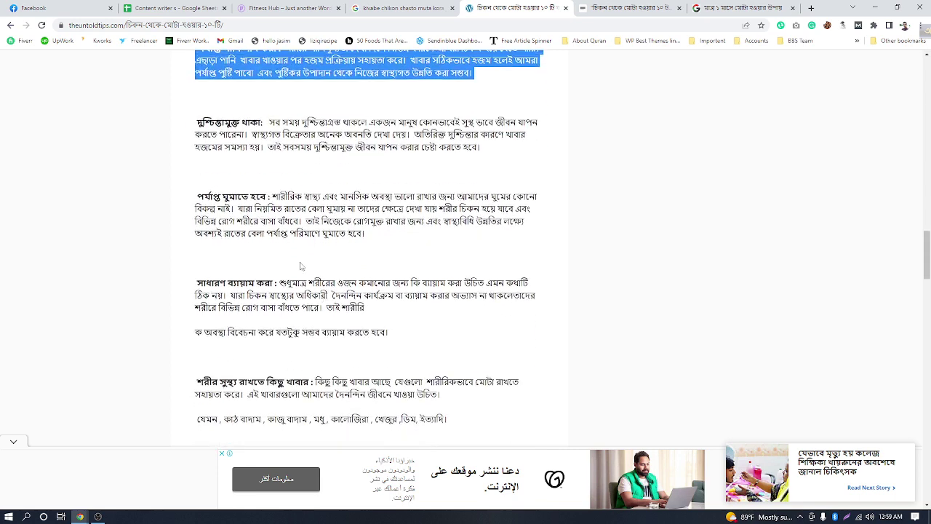
drag(196, 122, 449, 421)
scroll(412, 329, down, 1)
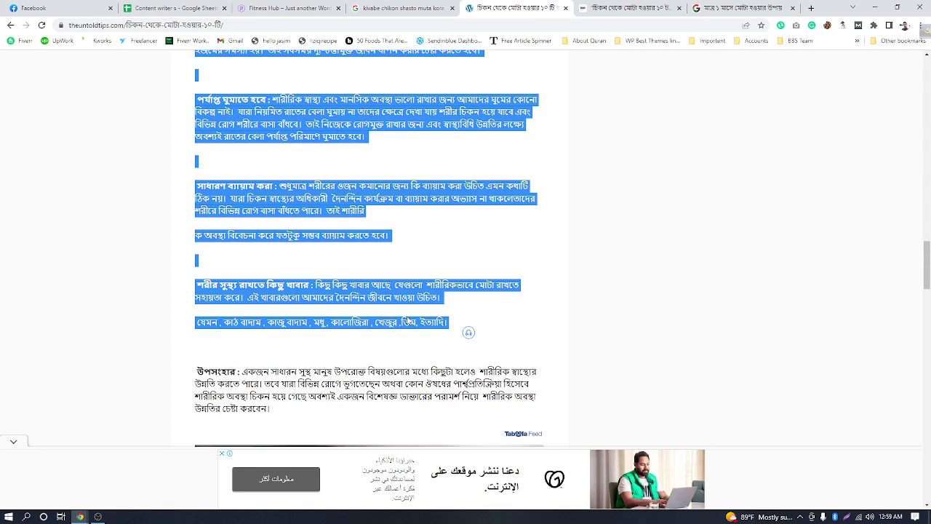
right_click(361, 302)
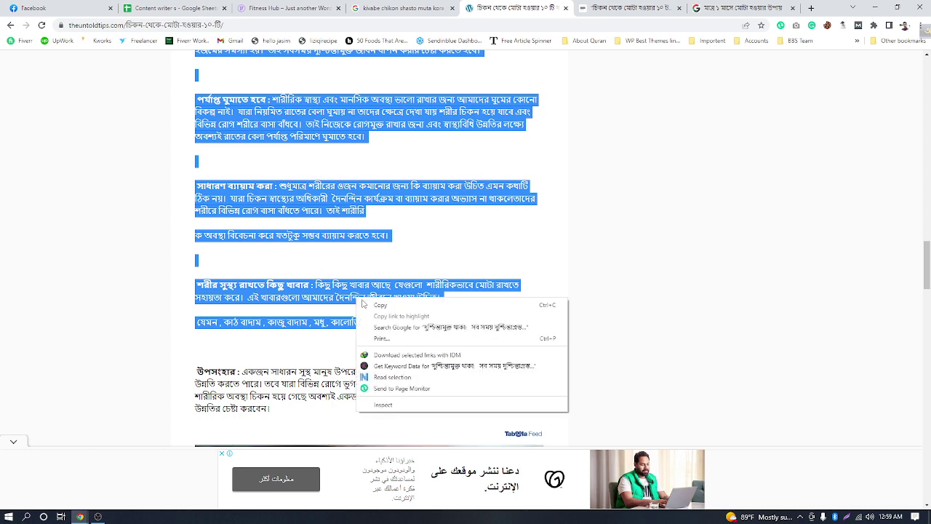
click(366, 305)
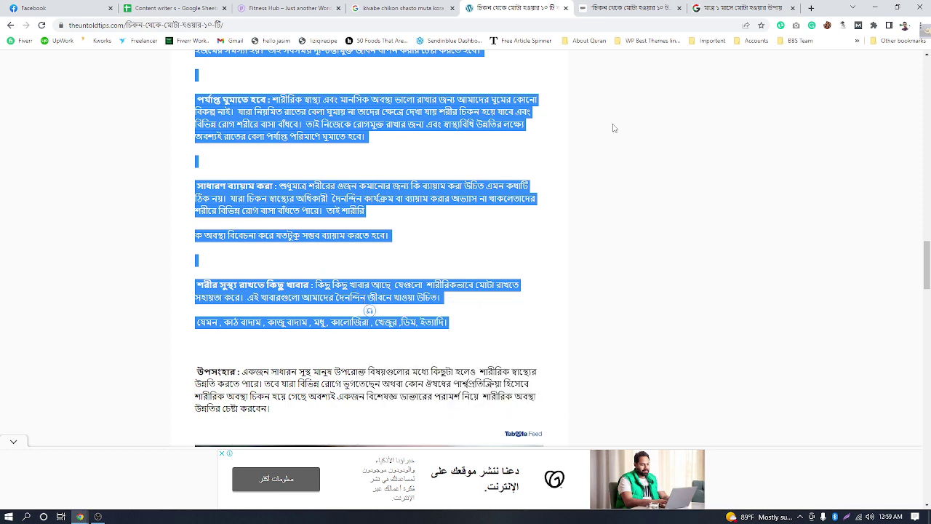
click(609, 14)
key(ctrl+v)
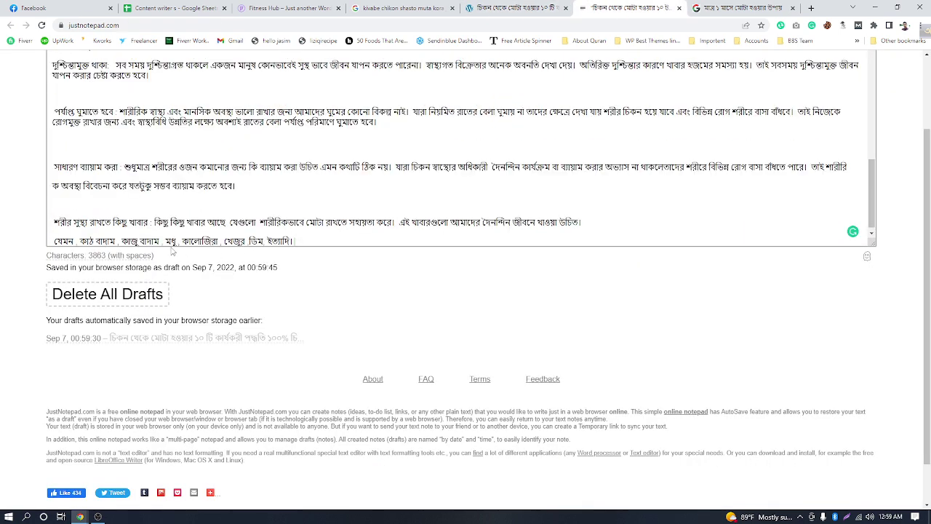
key(Return)
key(Return)
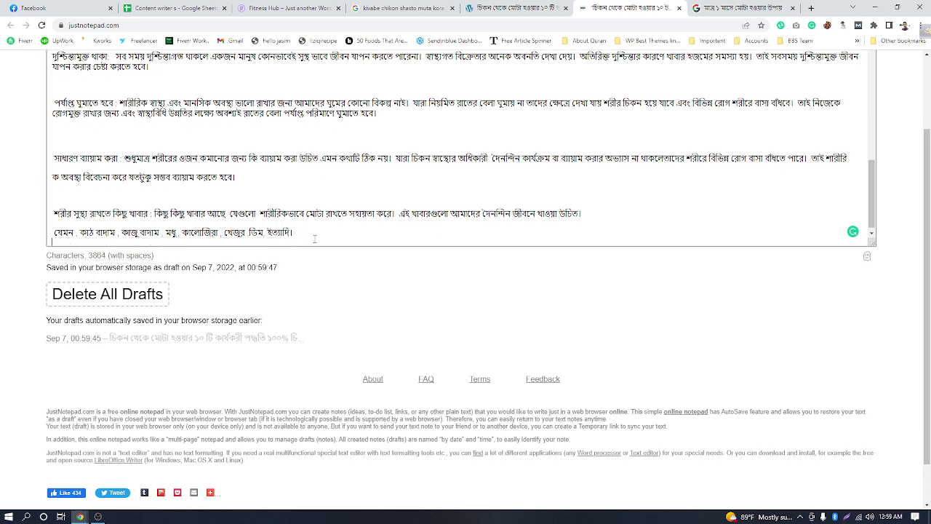
Step: Copy the article's concluding "উপসংহার" paragraph to the end of the note and insert an extra line above it
click(483, 10)
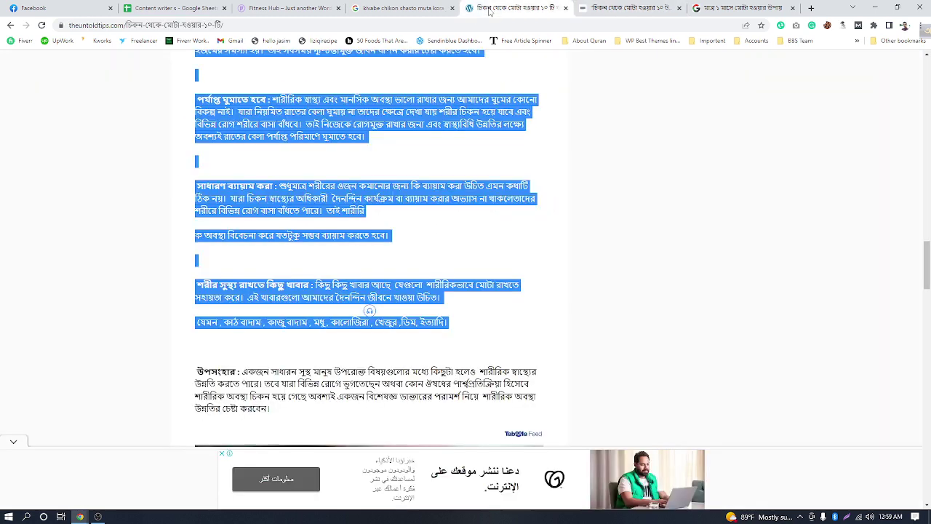
scroll(267, 211, down, 3)
click(267, 212)
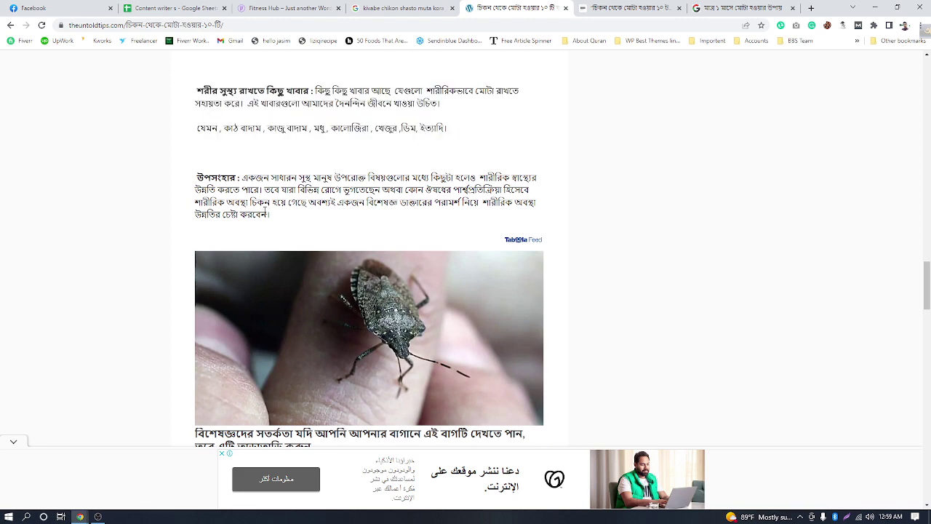
drag(196, 177, 277, 228)
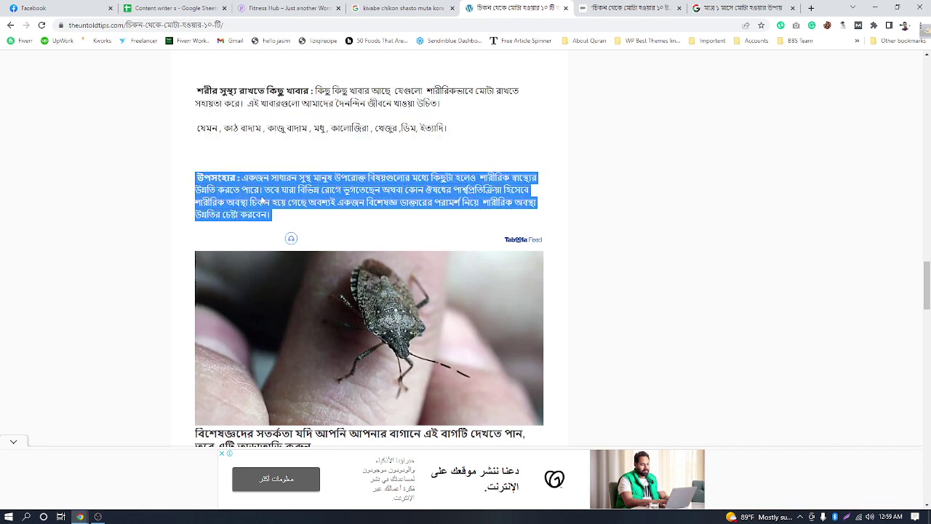
right_click(264, 197)
click(276, 204)
click(577, 6)
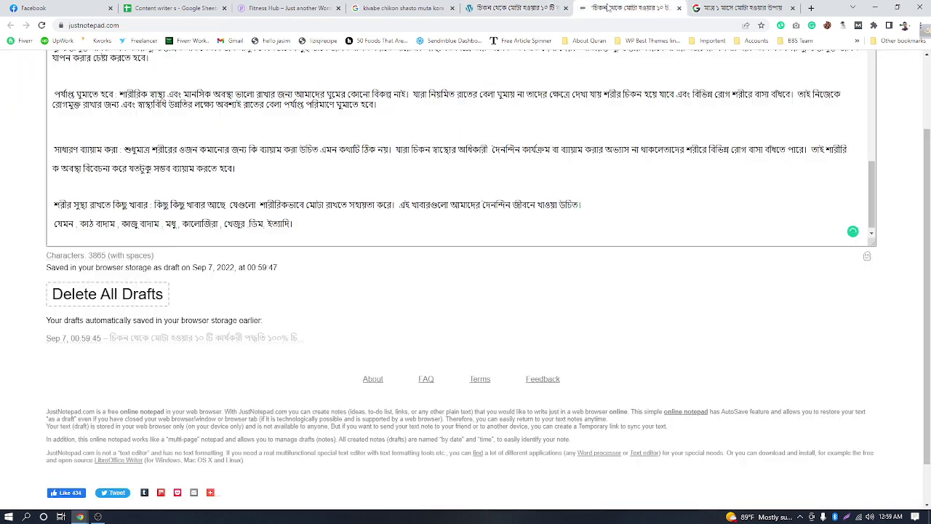
key(ctrl+v)
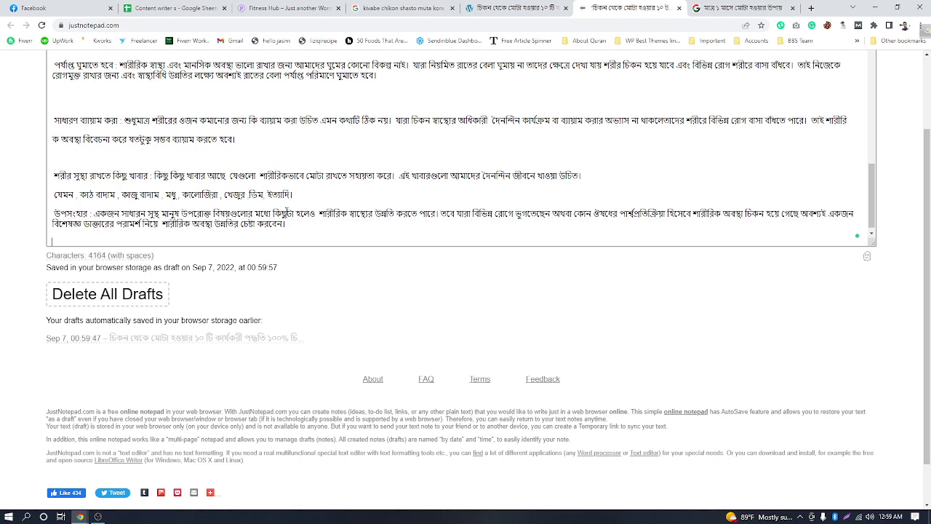
click(314, 192)
key(Return)
scroll(314, 192, down, 1)
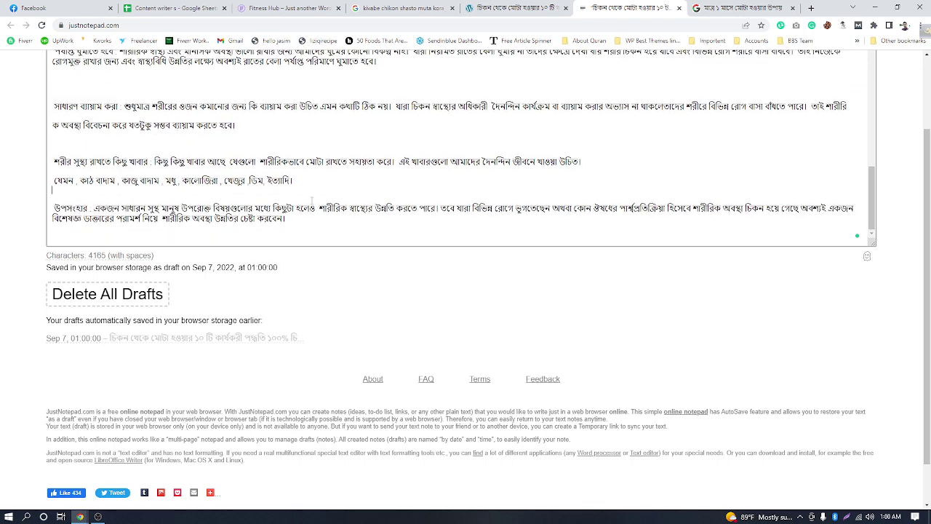
Step: Review the collected note from beginning to end and check the source article for any remaining text
scroll(321, 305, up, 2)
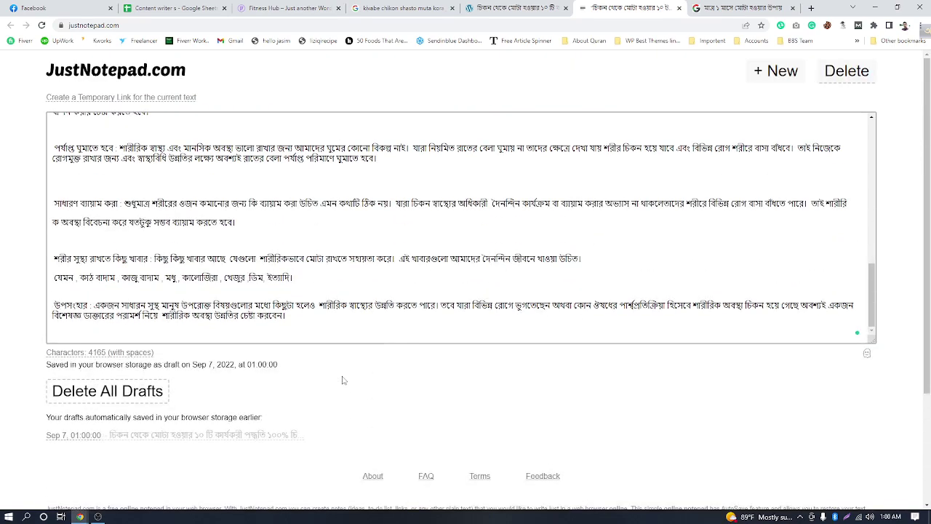
scroll(364, 311, up, 10)
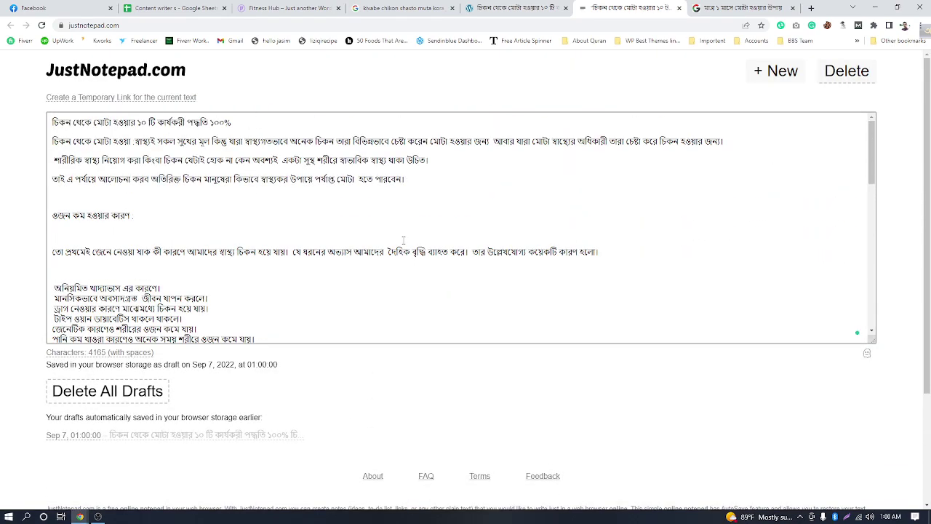
scroll(286, 232, down, 12)
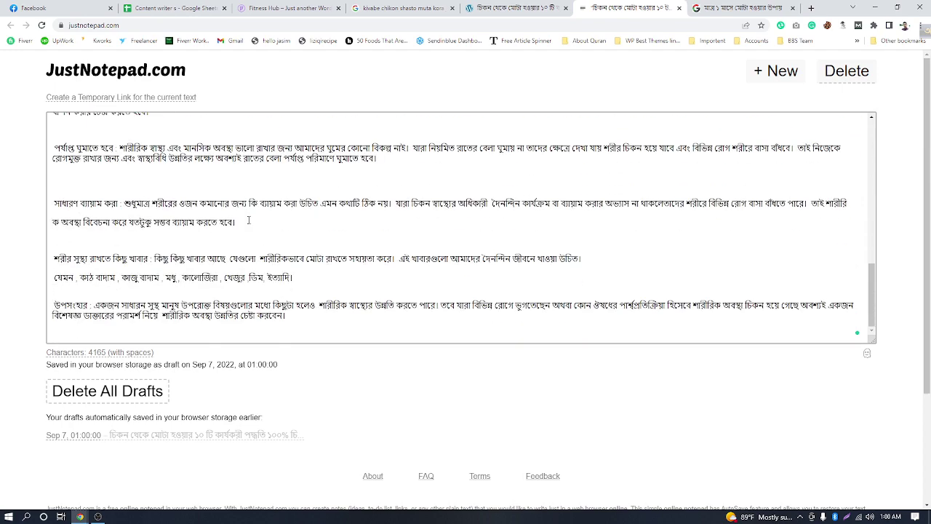
click(533, 9)
scroll(328, 216, down, 3)
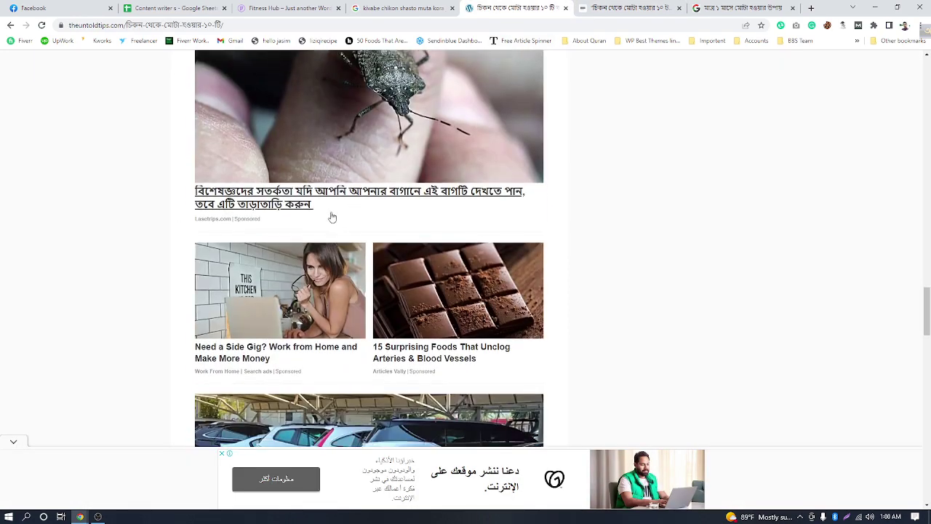
scroll(509, 240, up, 10)
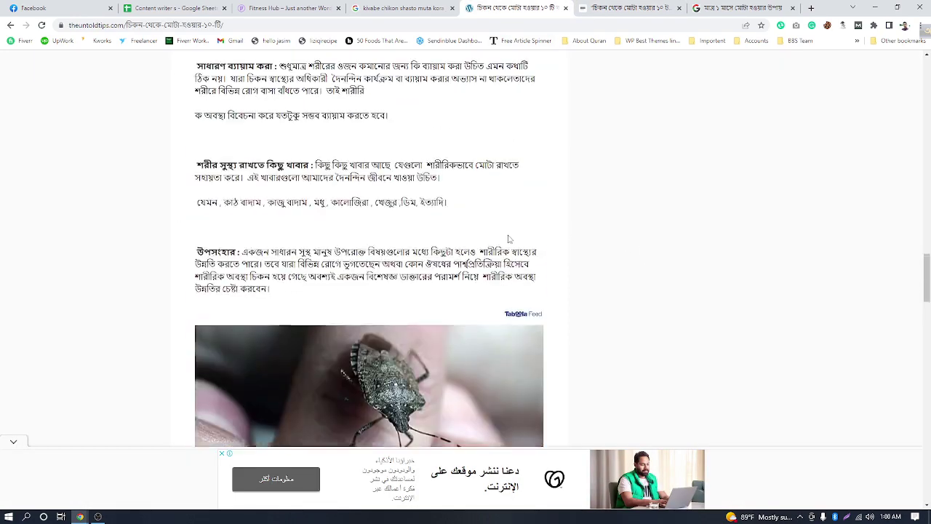
scroll(509, 236, up, 15)
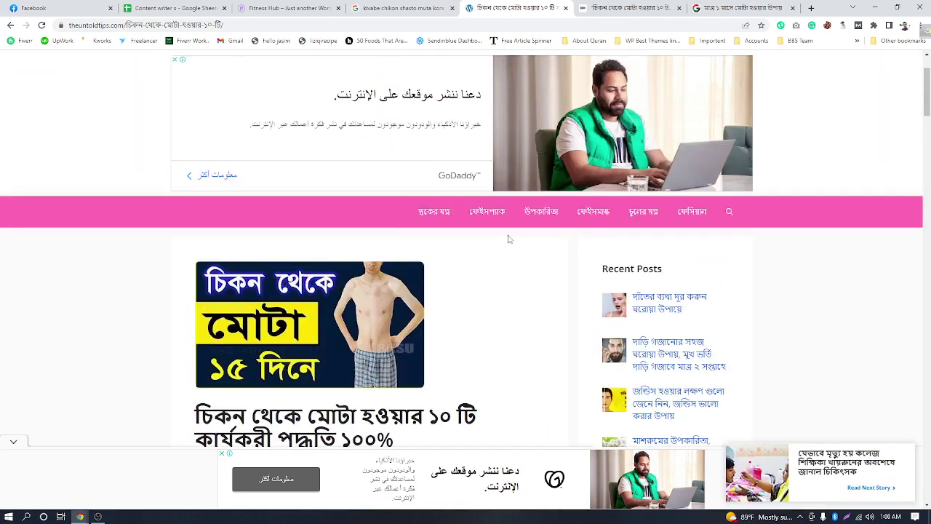
scroll(502, 238, down, 5)
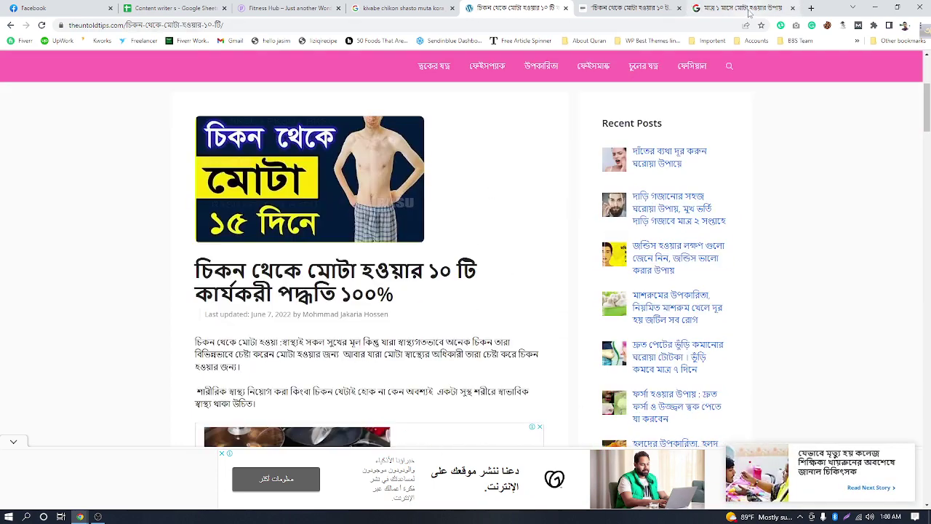
Step: Copy the JustNotepad page's web address and load it in a new browser tab
click(742, 8)
click(633, 8)
scroll(291, 146, up, 5)
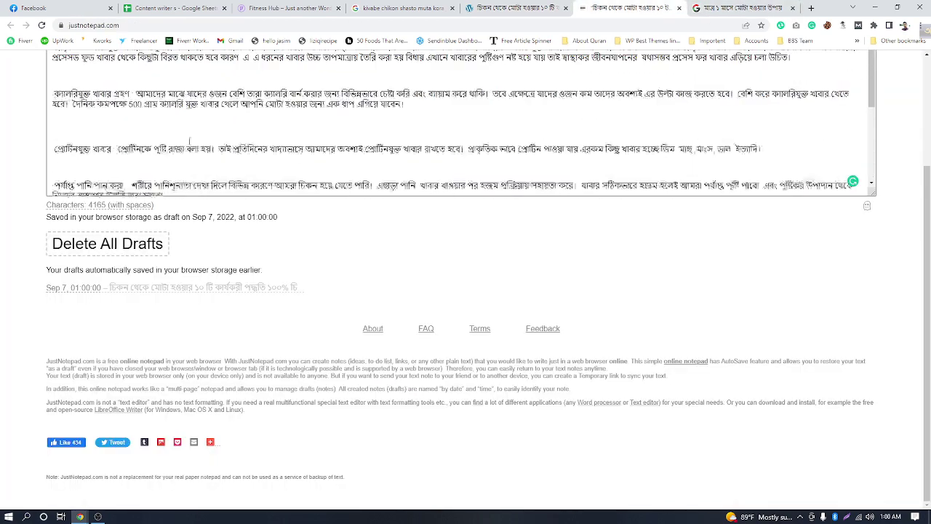
scroll(176, 252, up, 2)
click(135, 26)
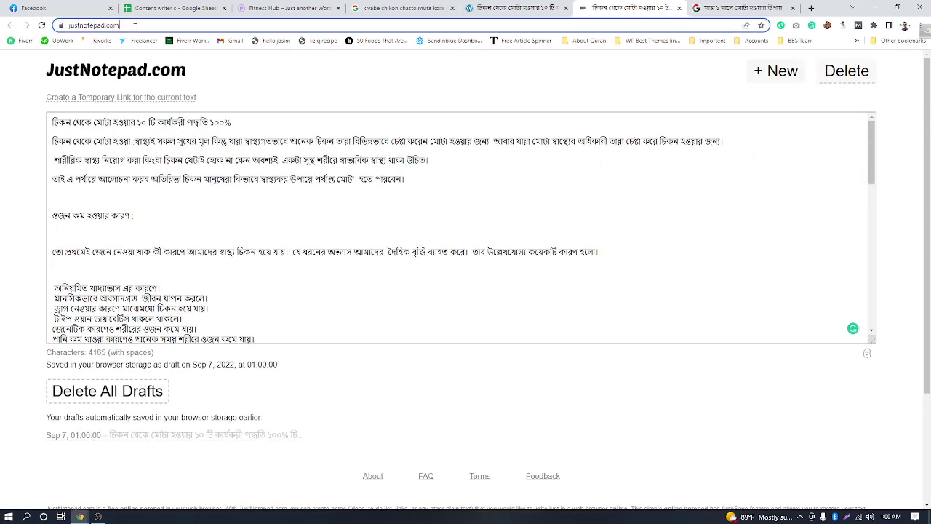
right_click(134, 29)
click(158, 95)
click(318, 95)
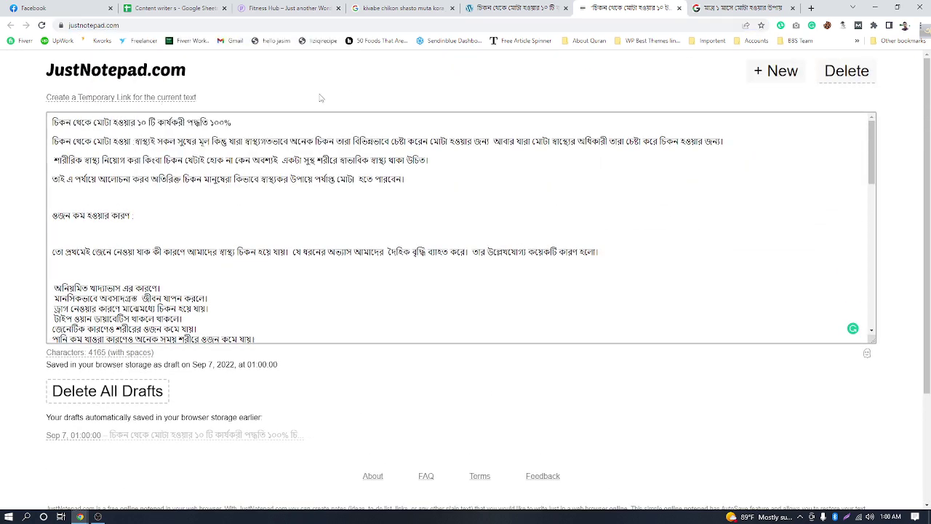
click(746, 9)
click(811, 8)
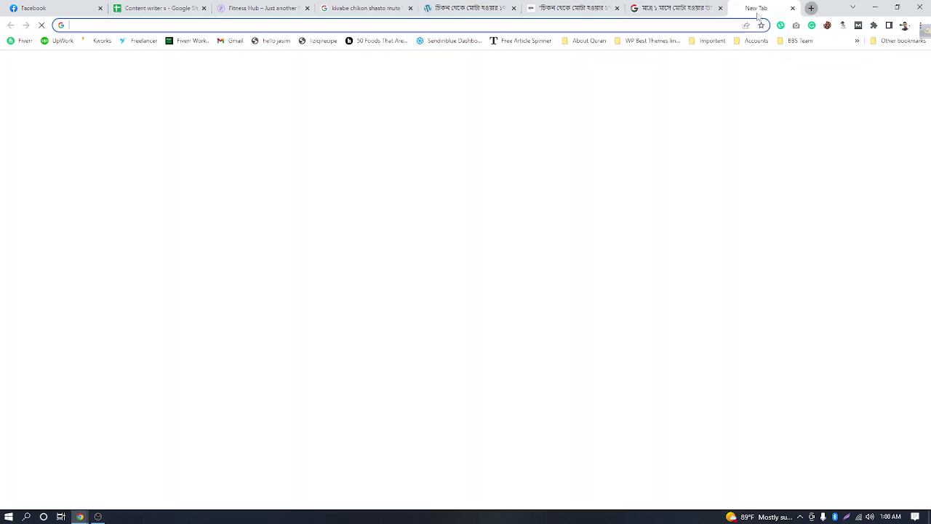
key(ctrl+v)
key(Return)
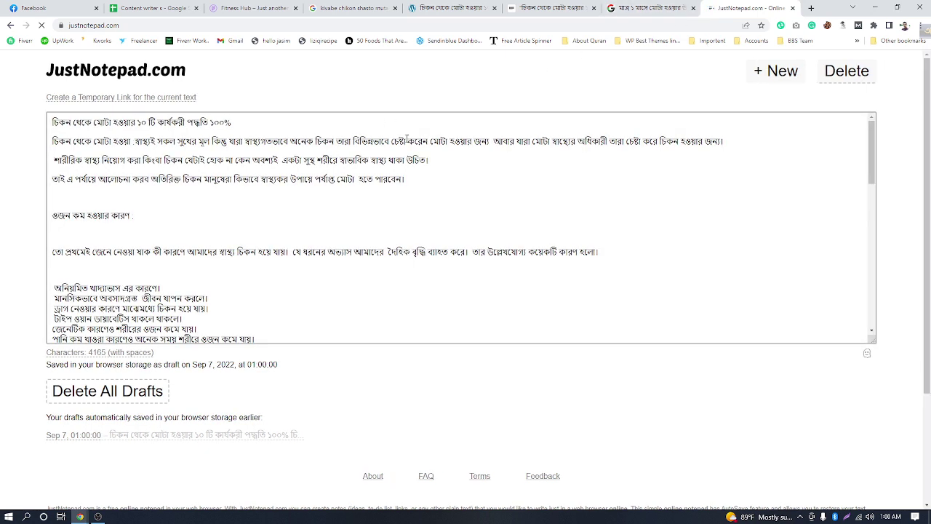
Step: Start a new blank note alongside the collected Bangla article note
click(777, 73)
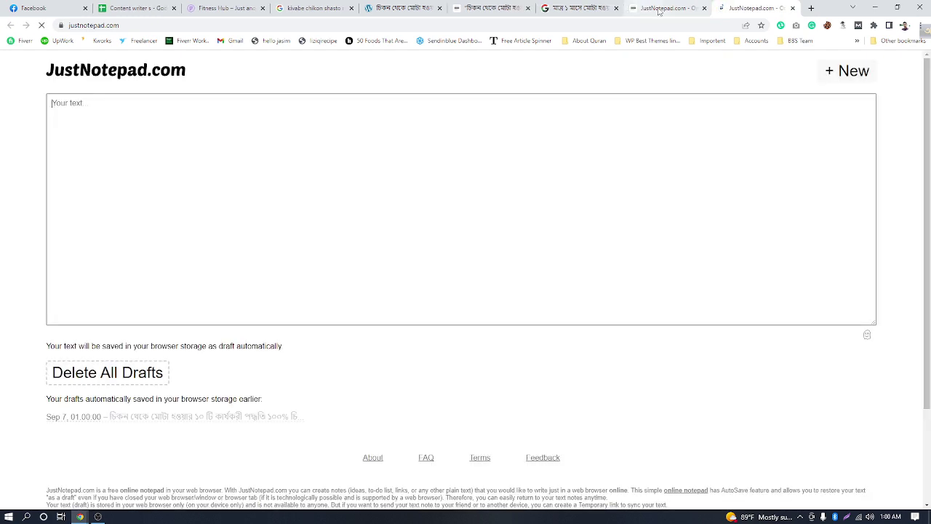
click(658, 9)
click(757, 8)
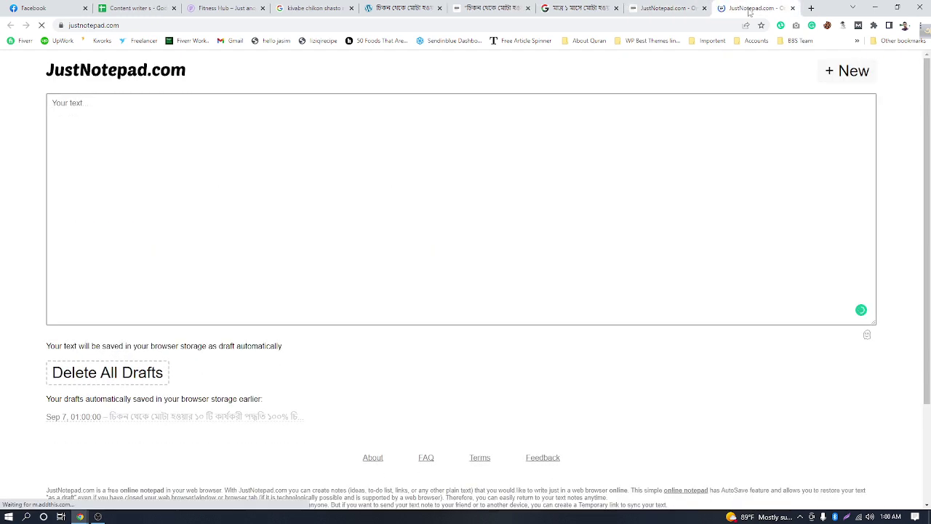
text(Do)
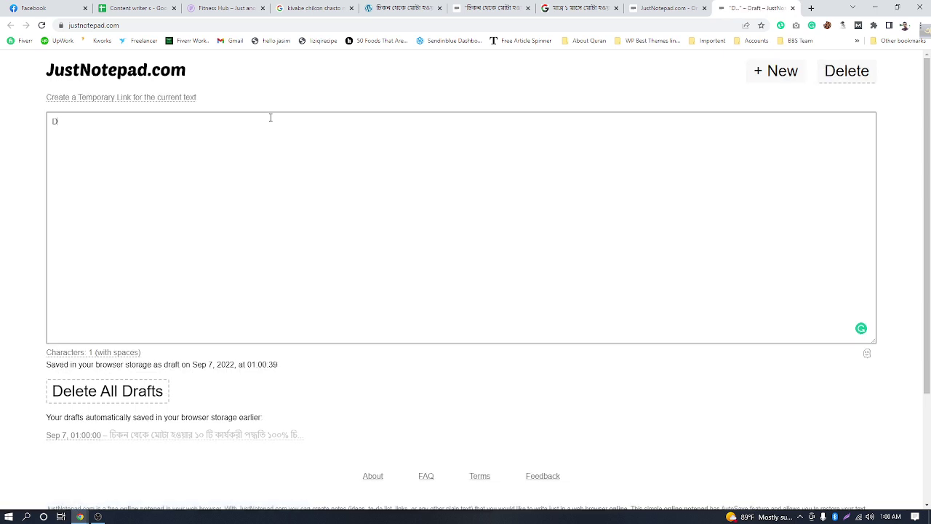
key(BackSpace)
key(BackSpace)
key(BackSpace)
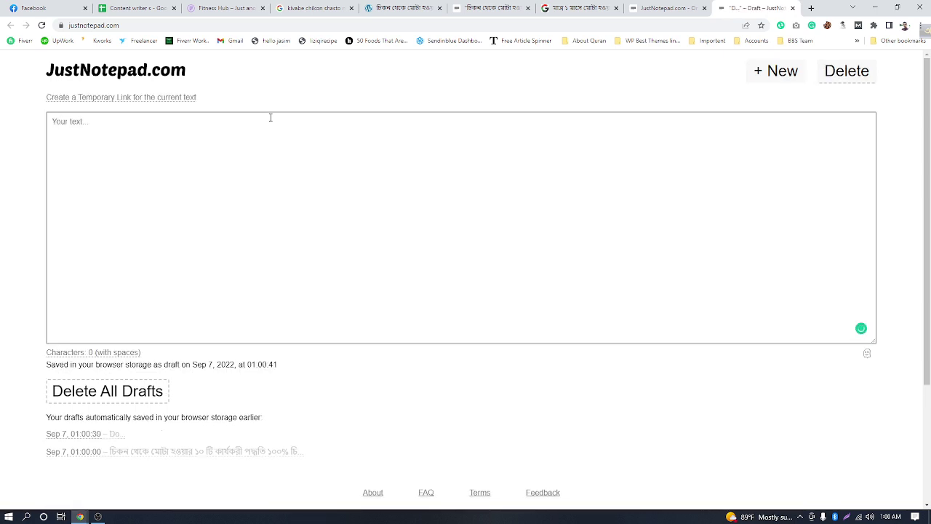
Step: Begin the new note with the text "So we just collected waht we want to generate in English"
text(So we just)
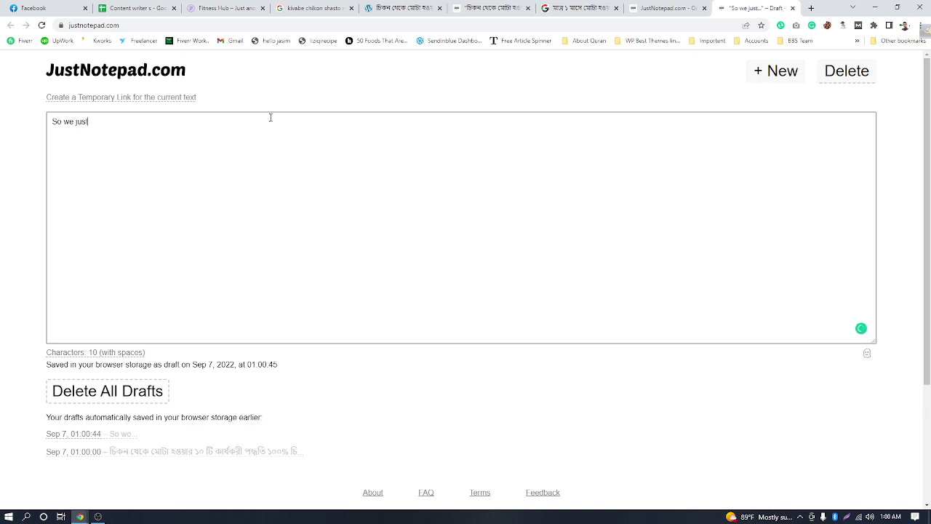
text( collected waht )
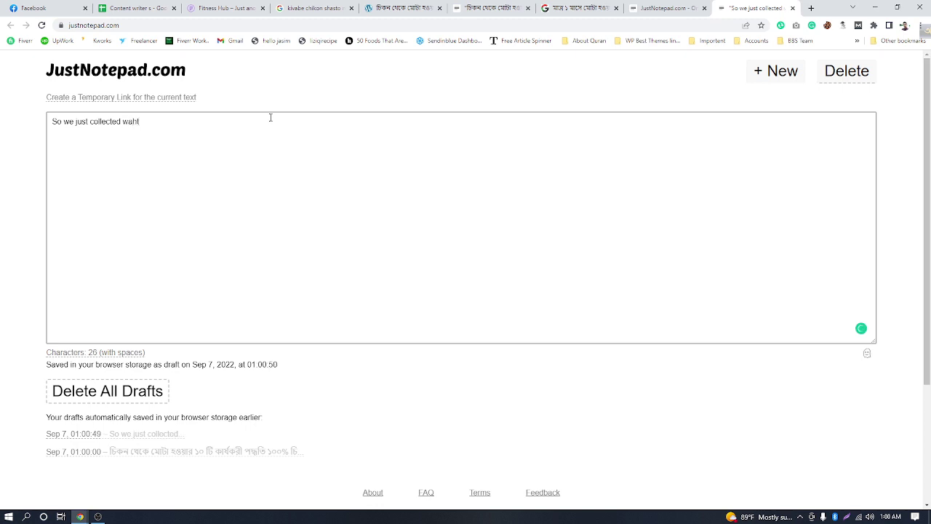
text(we want to)
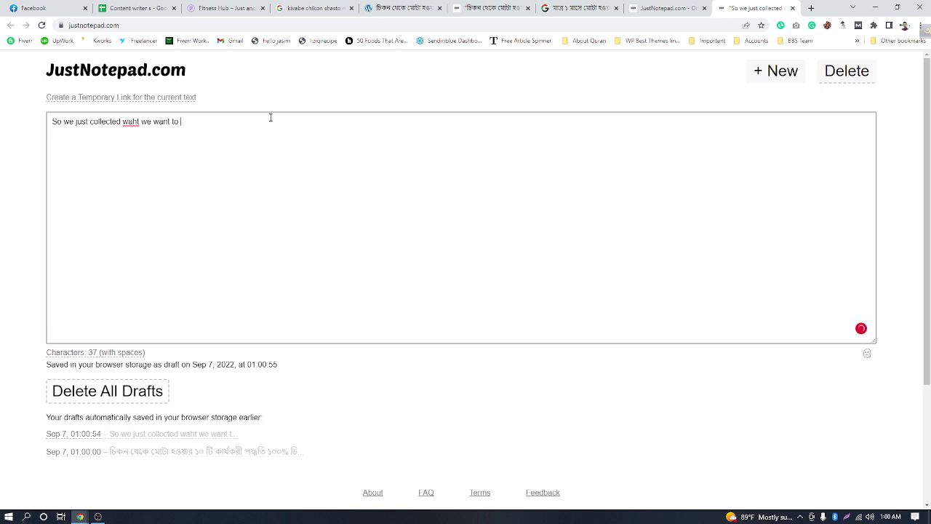
text(gane)
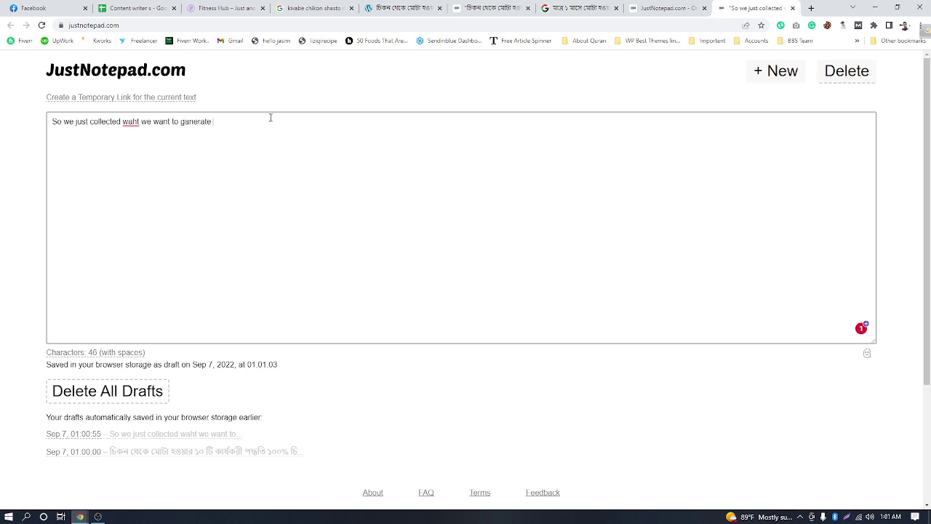
text(rate in Englis)
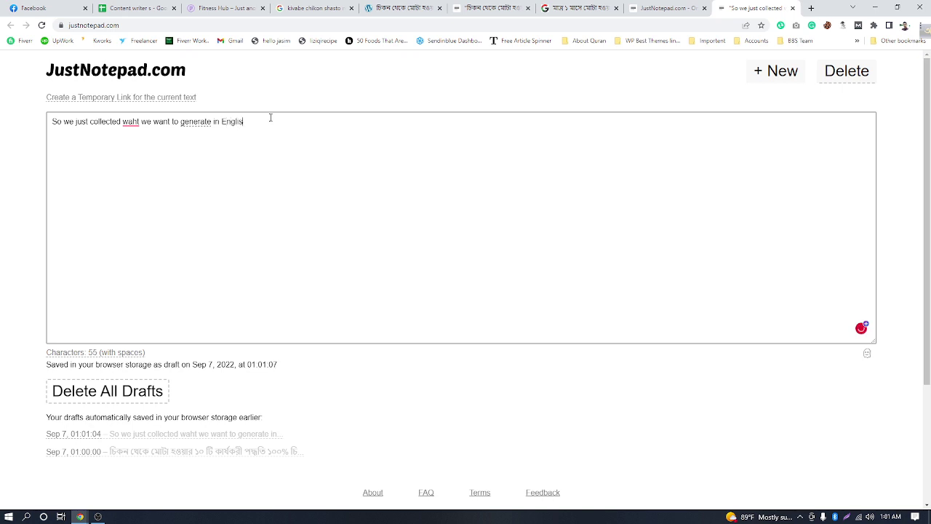
Step: Continue the sentence with ", I mean the bangla article we,ve collected now we will convert it into English"
text(h , I mean the bangla)
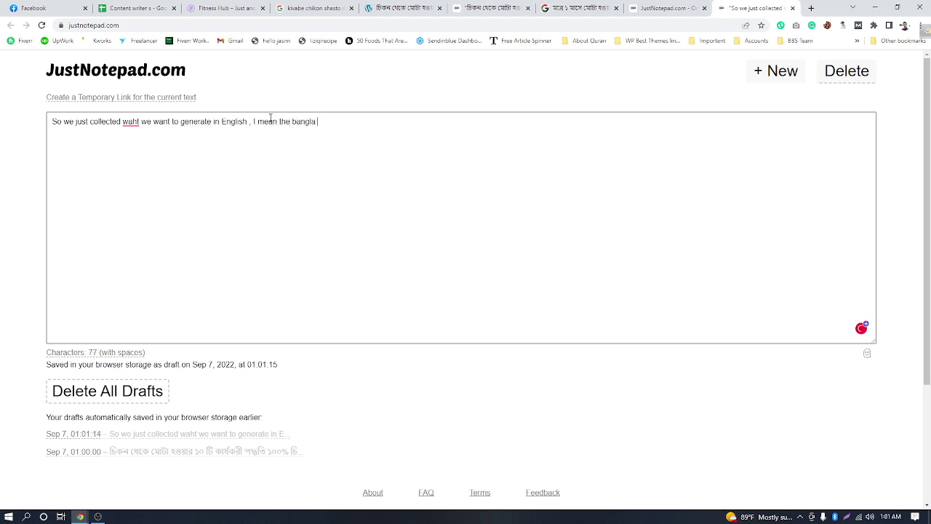
text( article we,ve collected)
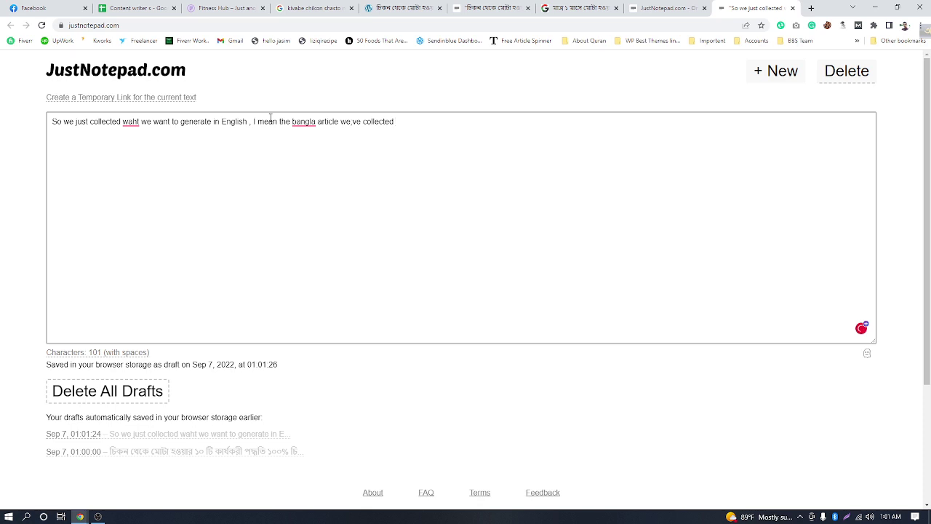
text( now we will)
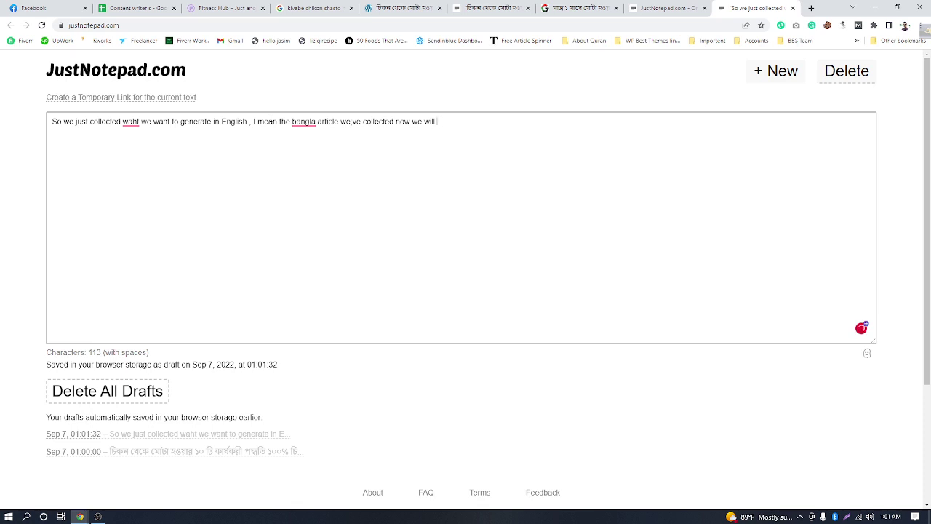
text( convert it in)
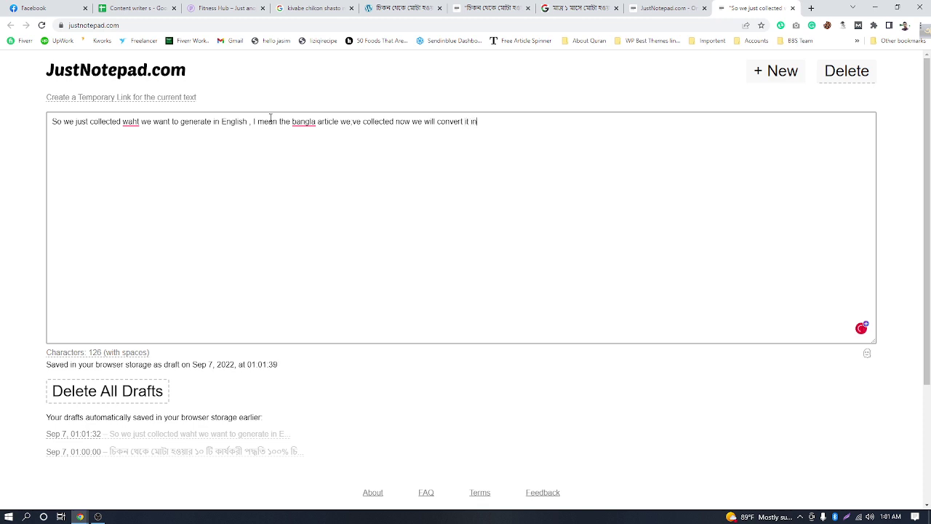
text(to English)
Step: Correct "bangla" to "Bangla" and "waht" to "what" in the note using the spelling suggestions
click(304, 122)
click(308, 150)
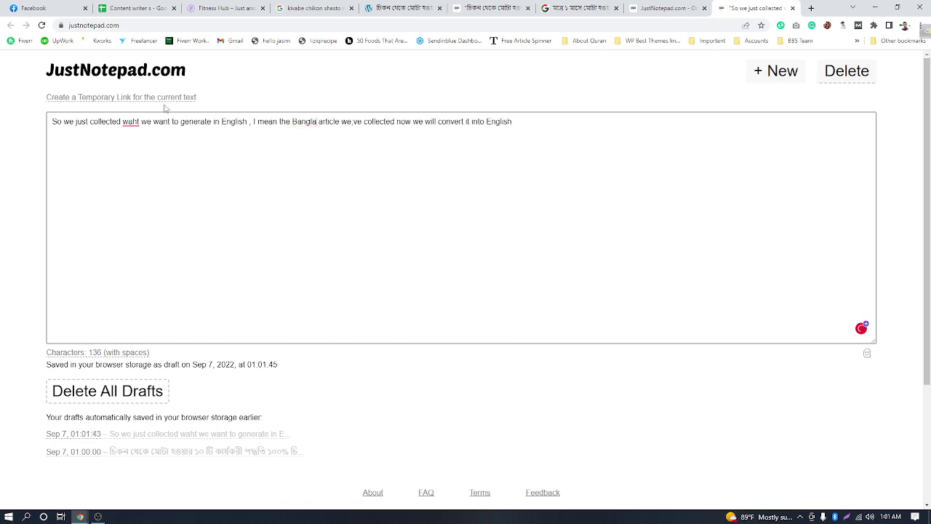
click(133, 122)
click(145, 149)
Step: Look through the collected Bangla article from beginning to end and return to the note with the English explanation
click(575, 9)
click(638, 9)
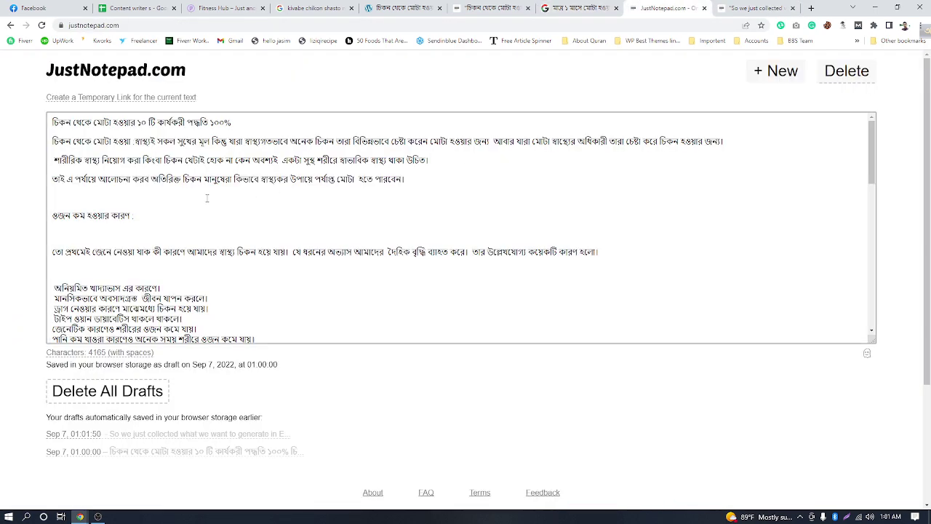
scroll(207, 198, down, 15)
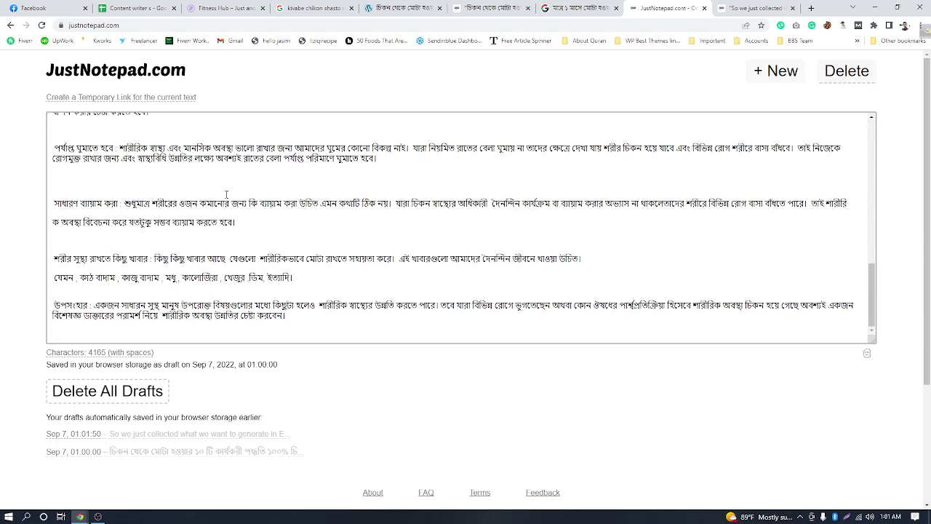
scroll(226, 194, up, 15)
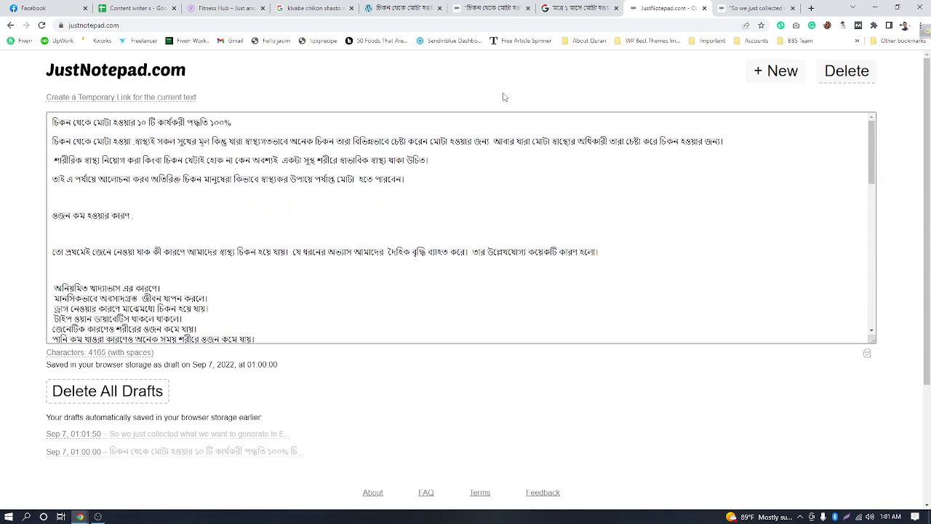
click(580, 9)
click(505, 9)
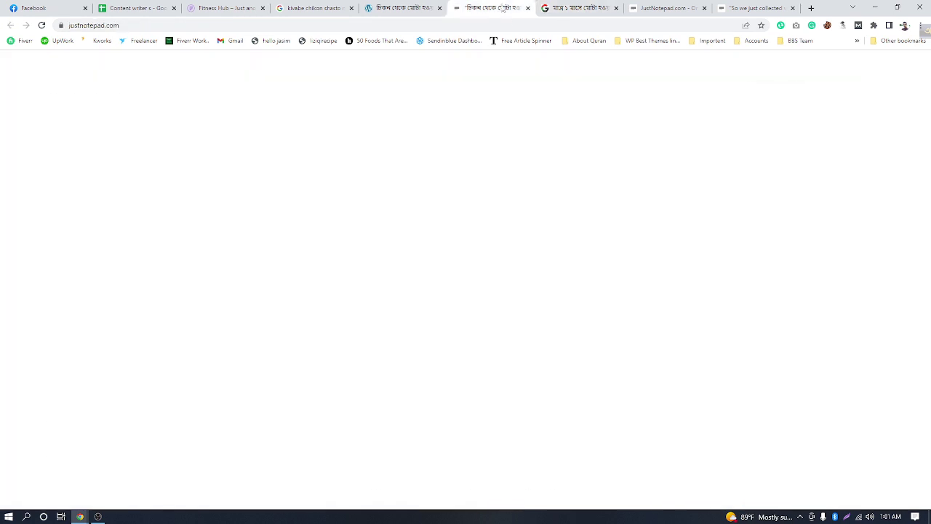
click(668, 8)
click(757, 8)
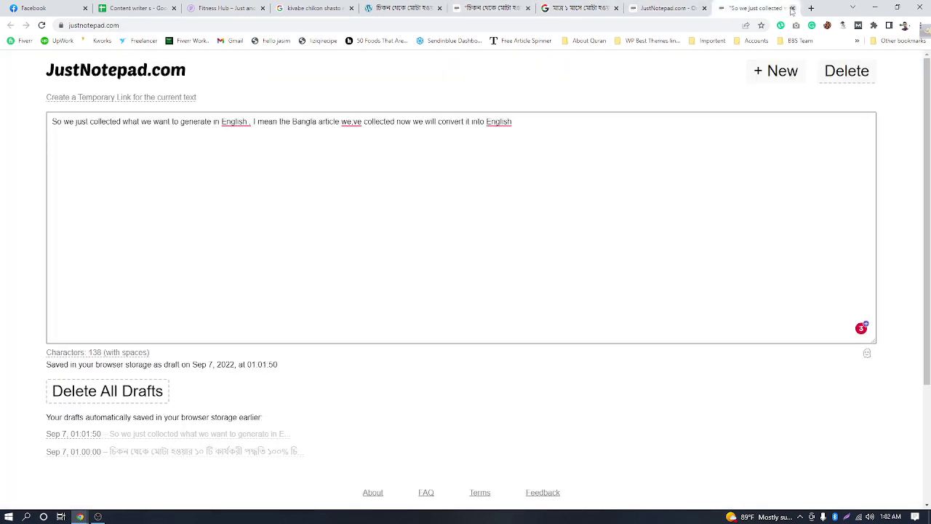
Step: Open translate.google.com in a new browser tab and set the translation from Bengali to English
click(811, 8)
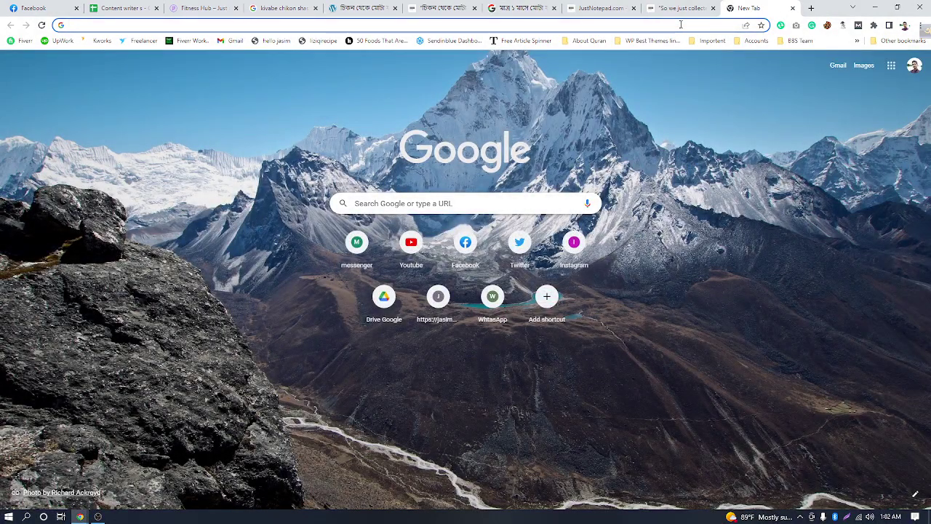
text(tra)
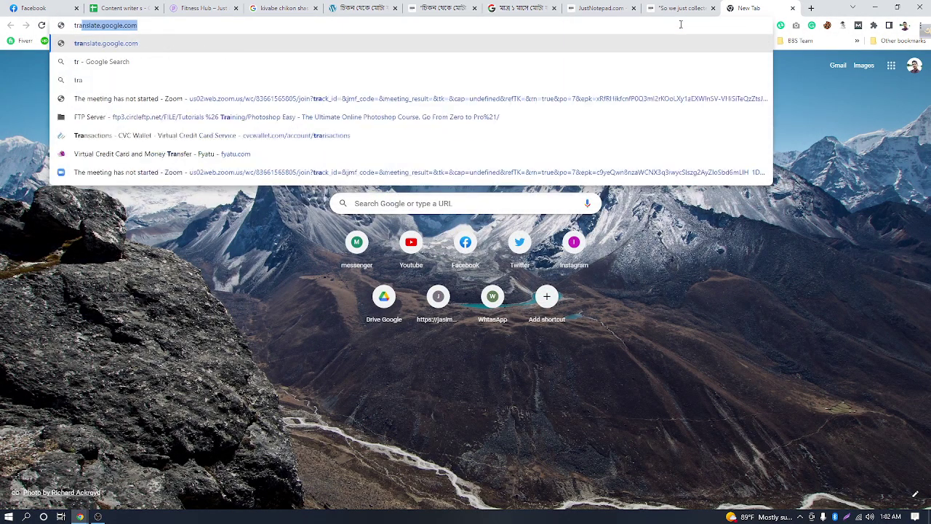
text(ns)
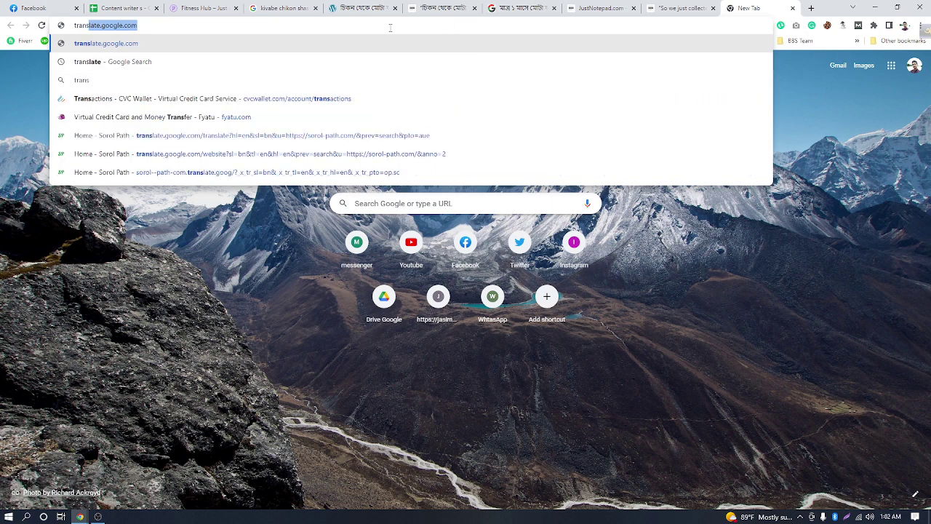
click(378, 43)
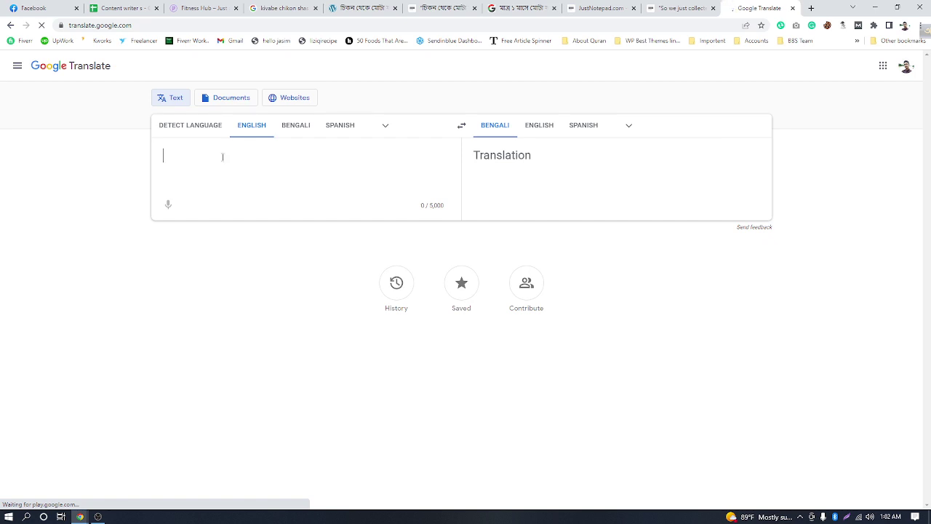
click(294, 131)
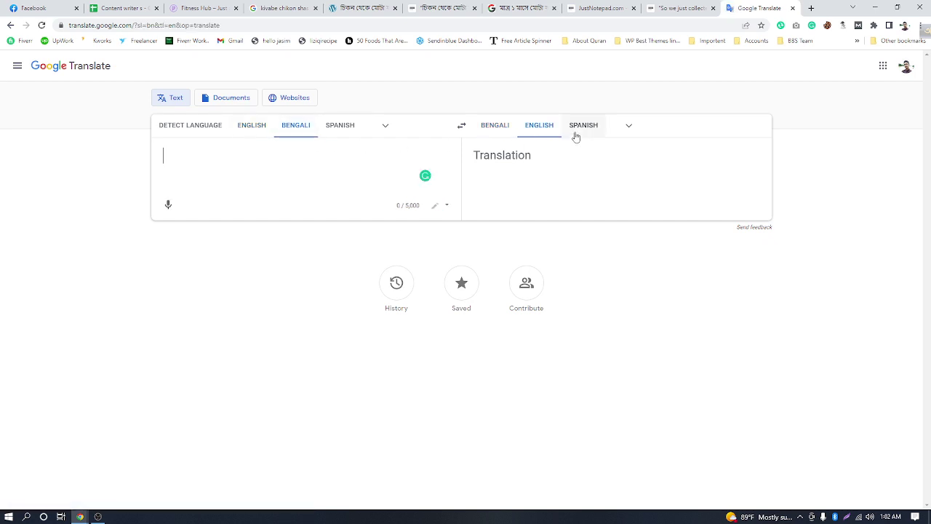
Step: Look over the Bangla article in its JustNotepad note and select its entire text
click(602, 8)
scroll(225, 188, down, 3)
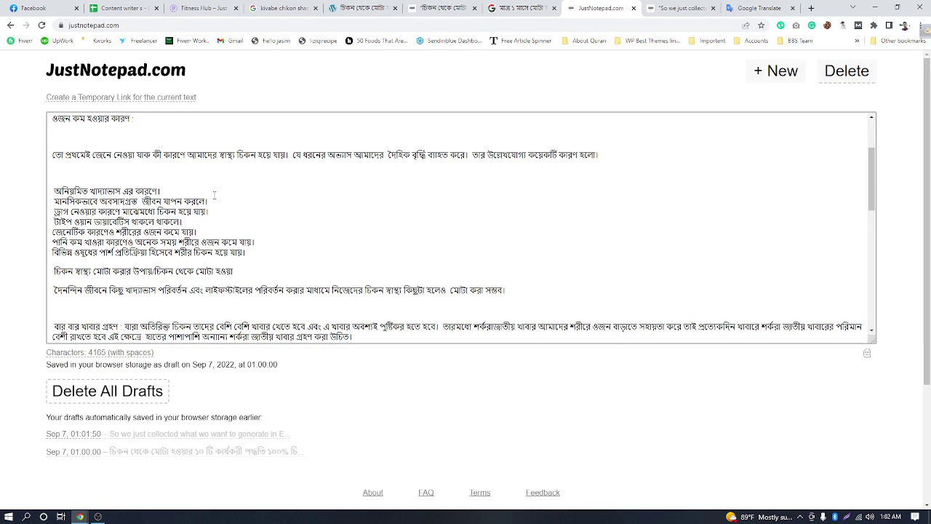
scroll(192, 216, down, 10)
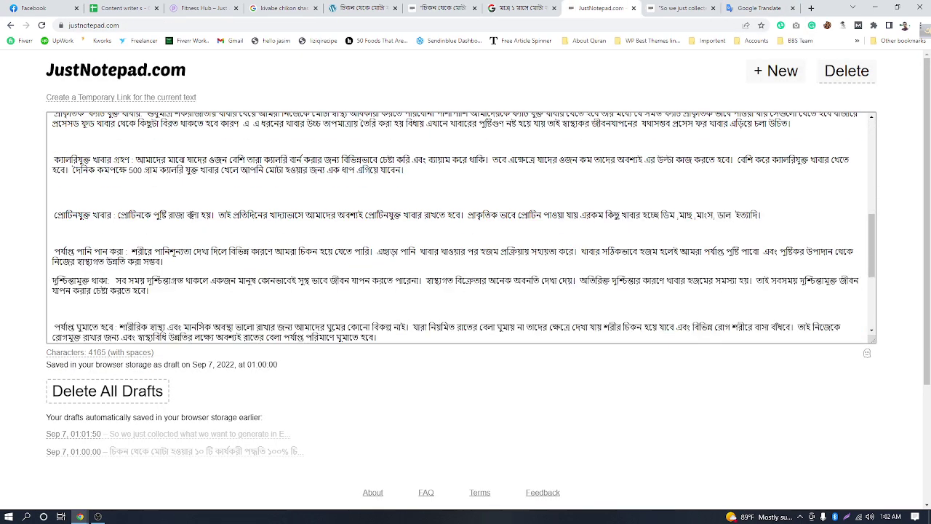
scroll(192, 215, up, 6)
scroll(182, 210, up, 5)
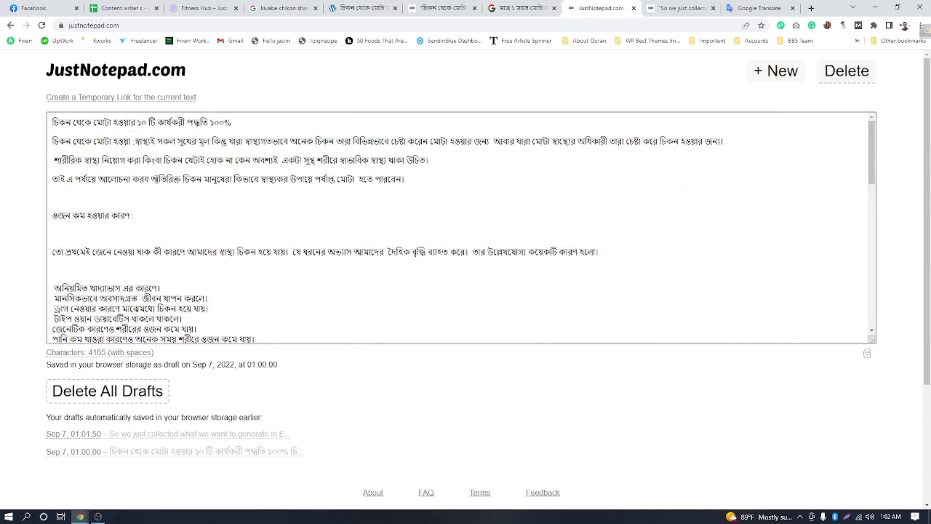
key(ctrl+a)
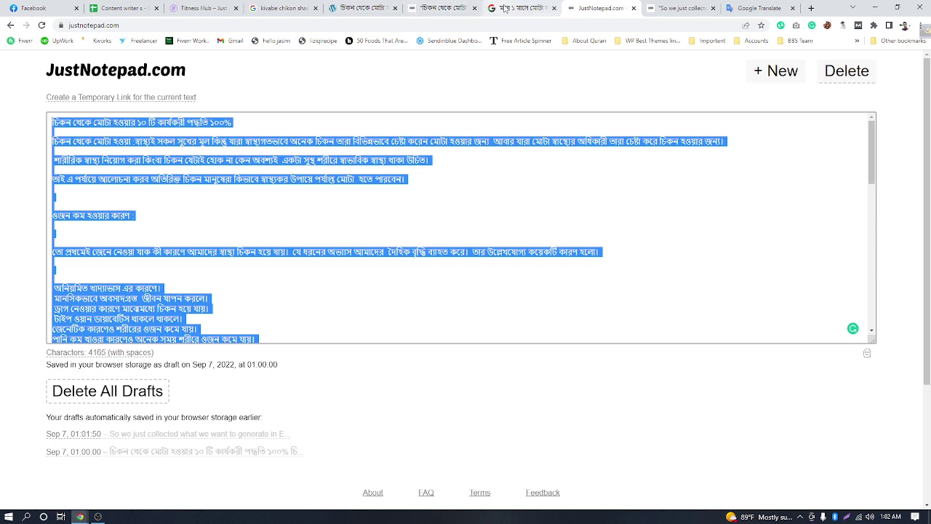
click(520, 8)
click(438, 8)
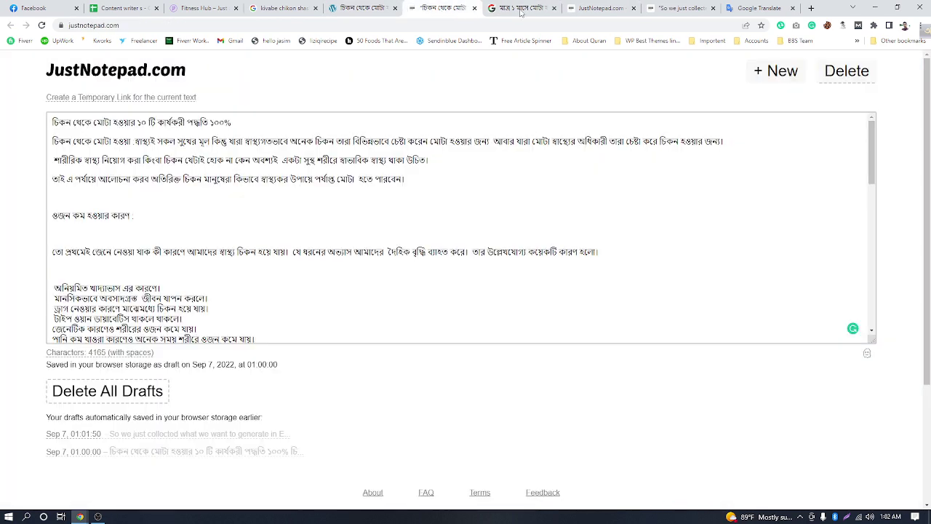
Step: End the explanation note's sentence with a period and add the line "we just copy the content and paste it to google translate"
click(680, 8)
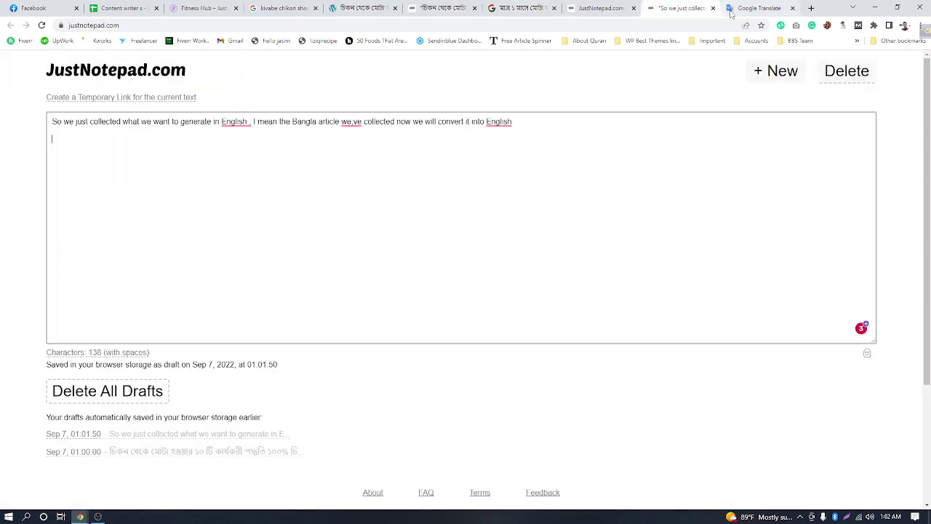
click(565, 122)
text(English,  )
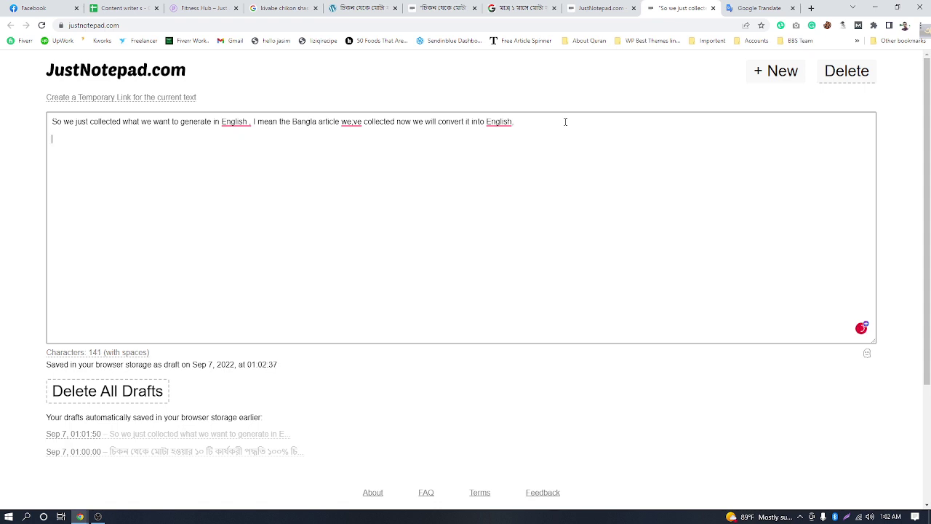
text(we)
text( ju)
text(st c)
text(opy th)
text(e conte)
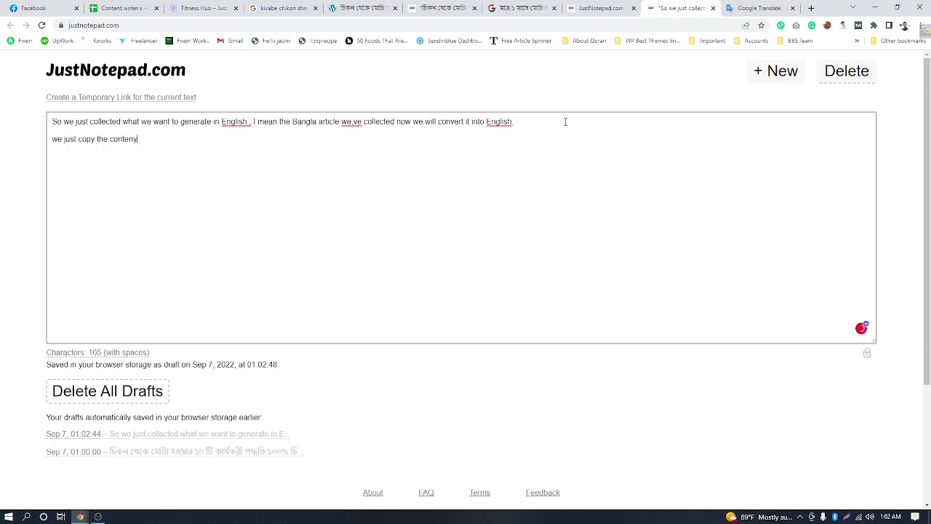
text(nt and paste it to google transla)
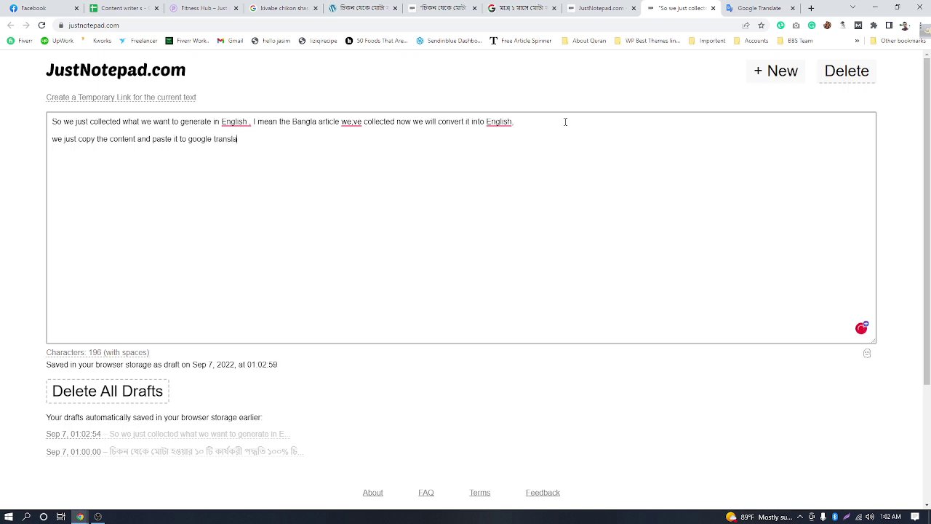
text(te)
Step: Paste the copied Bangla article into Google Translate and look through its English translation from the title to the conclusion
click(441, 8)
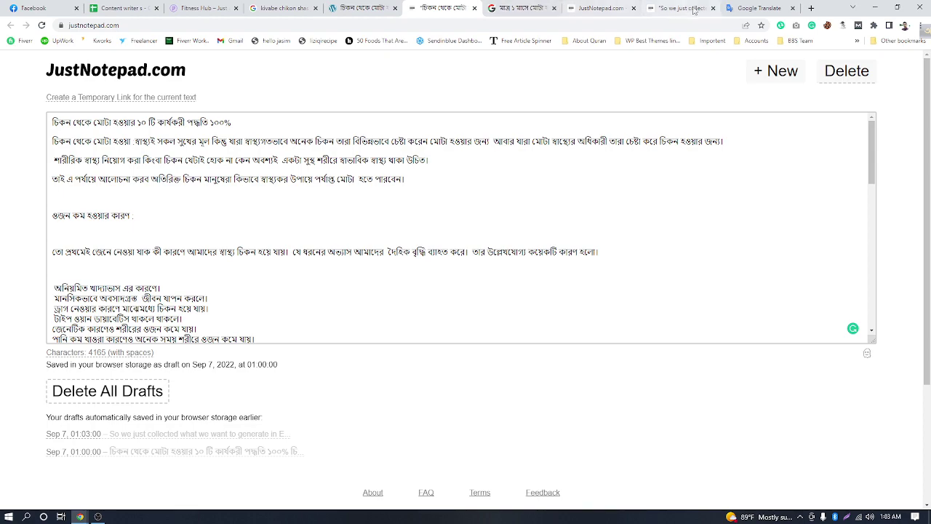
click(757, 8)
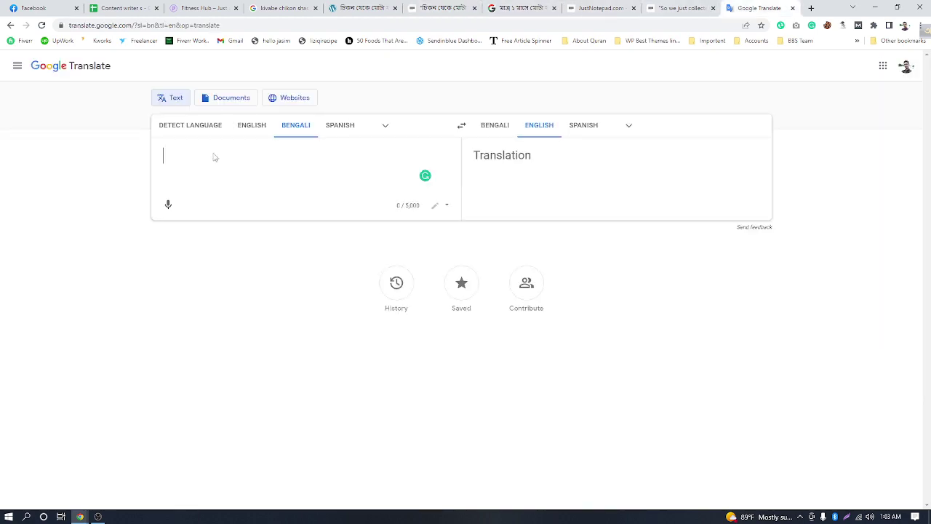
key(ctrl+v)
scroll(465, 291, up, 5)
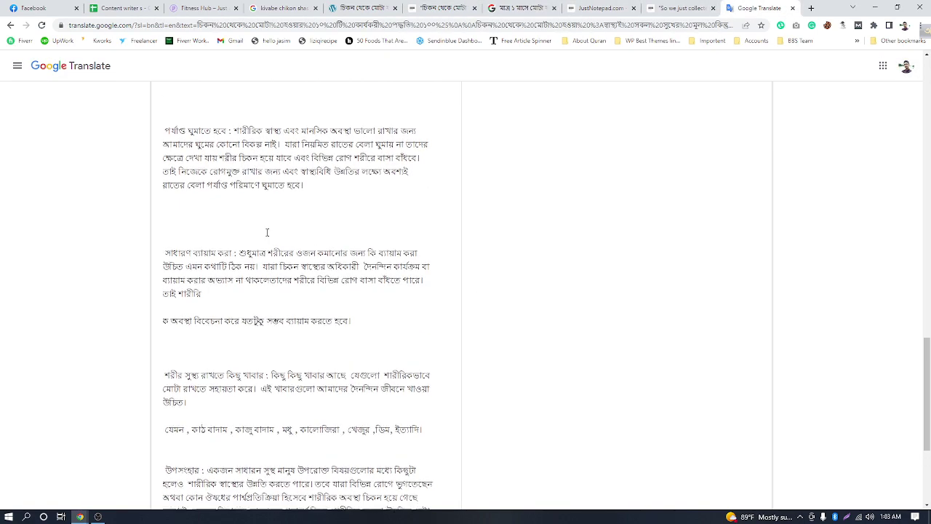
scroll(263, 231, up, 10)
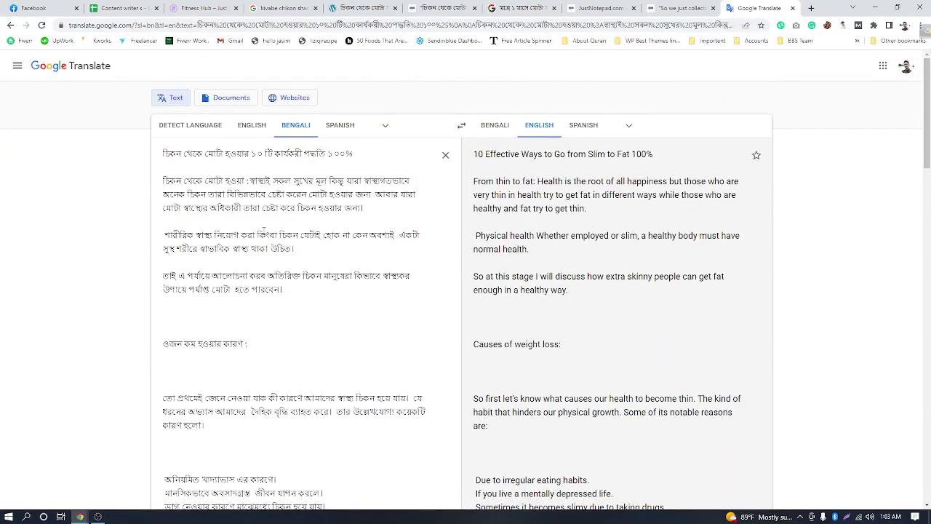
triple_click(507, 154)
scroll(526, 195, down, 10)
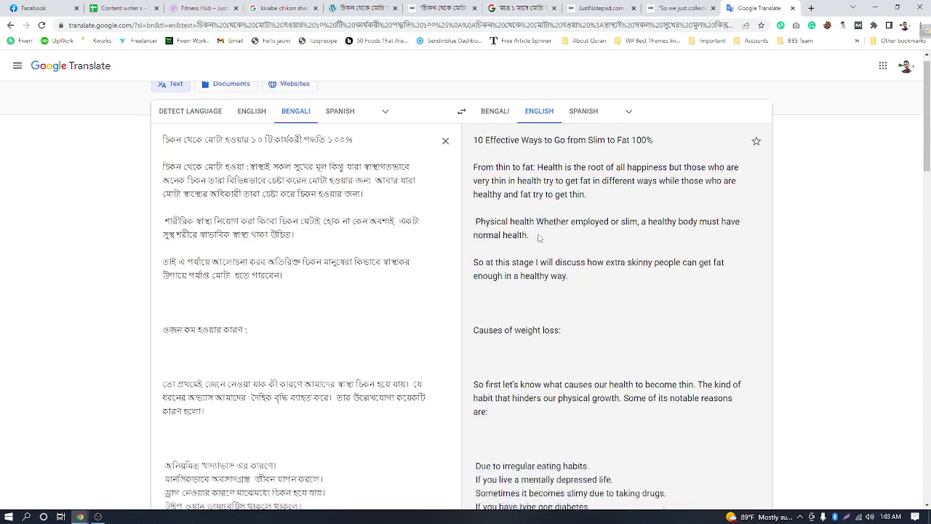
scroll(535, 246, down, 10)
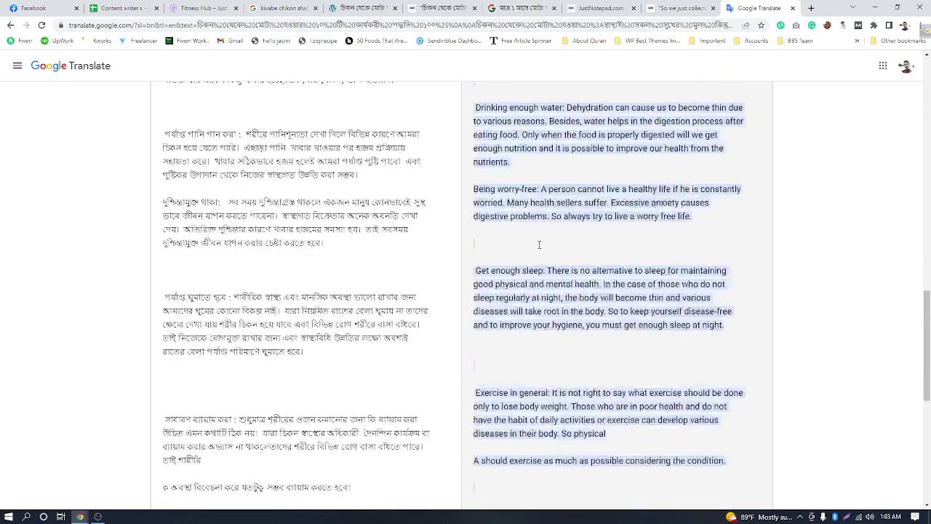
click(686, 267)
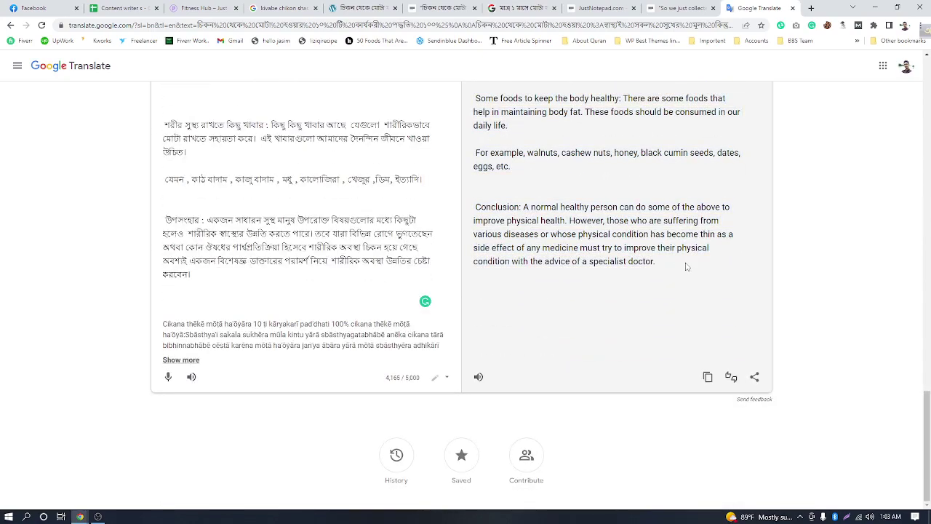
Step: Add the line "Boom ! :) you can see its totally has been english, Now we will check it on plagirsm" to the JustNotepad explanation note
click(684, 8)
click(508, 7)
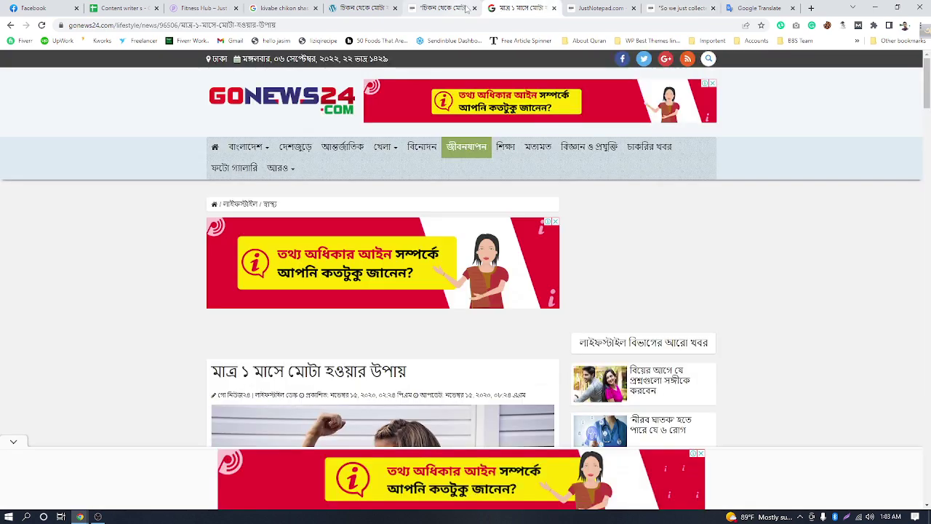
click(670, 11)
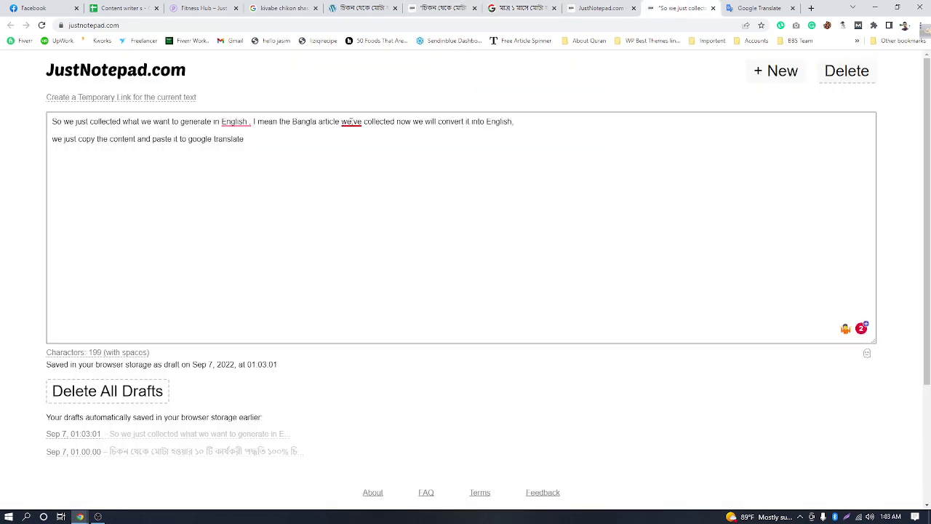
key(Return)
text(Boom ! :))
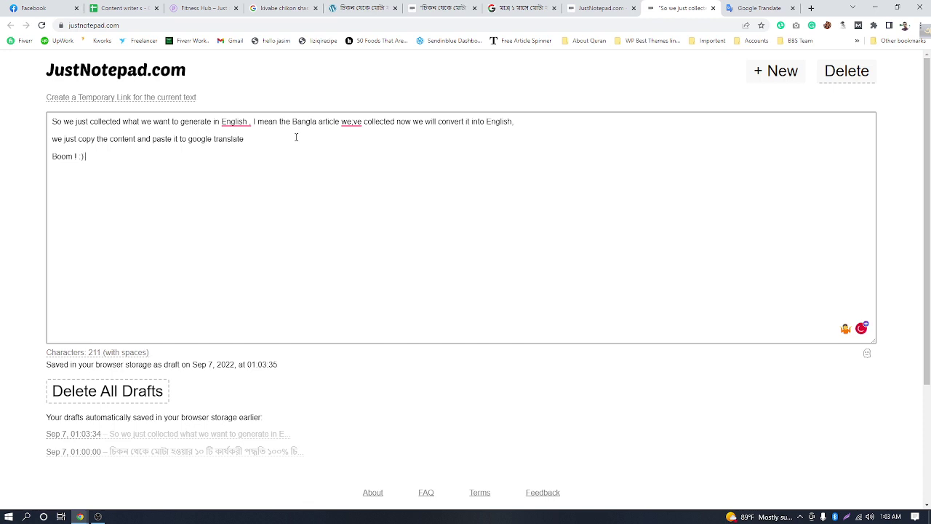
text( you can see)
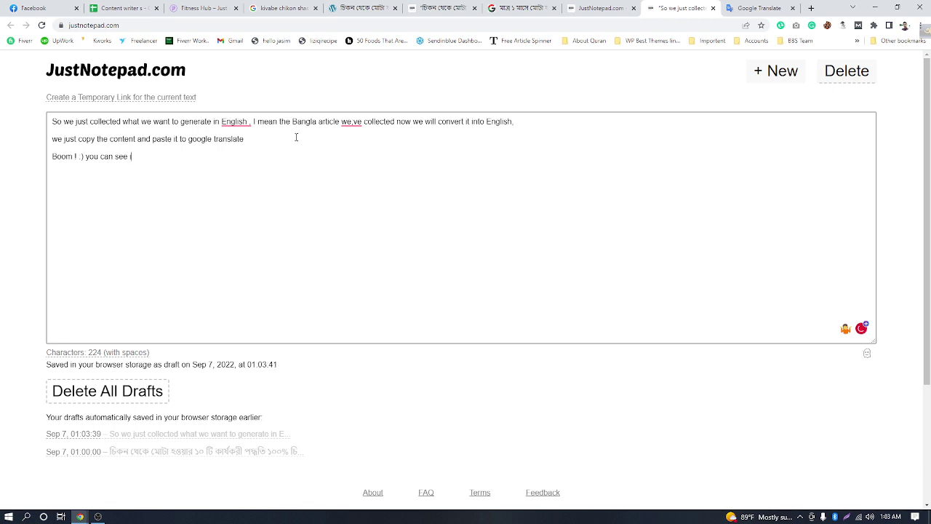
text( its totally has been )
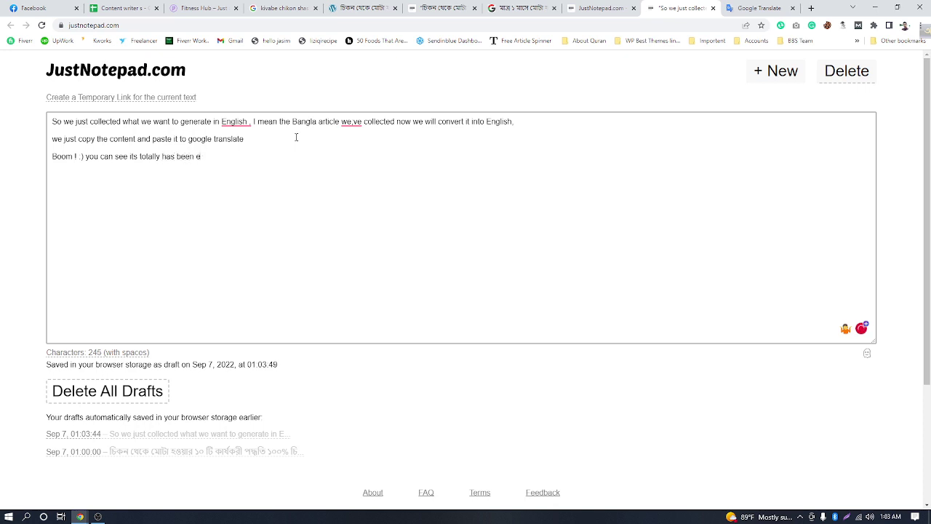
text(english, Now we will d)
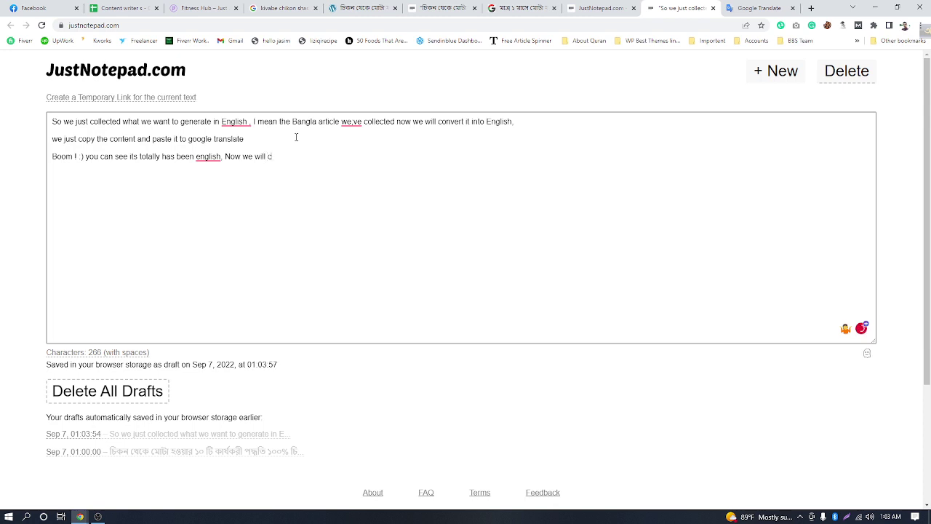
text(heck it on plagirsm)
Step: Search Google for "article plagiarism check" in a new browser tab and open the SmallSEOTools Plagiarism Checker result
click(812, 8)
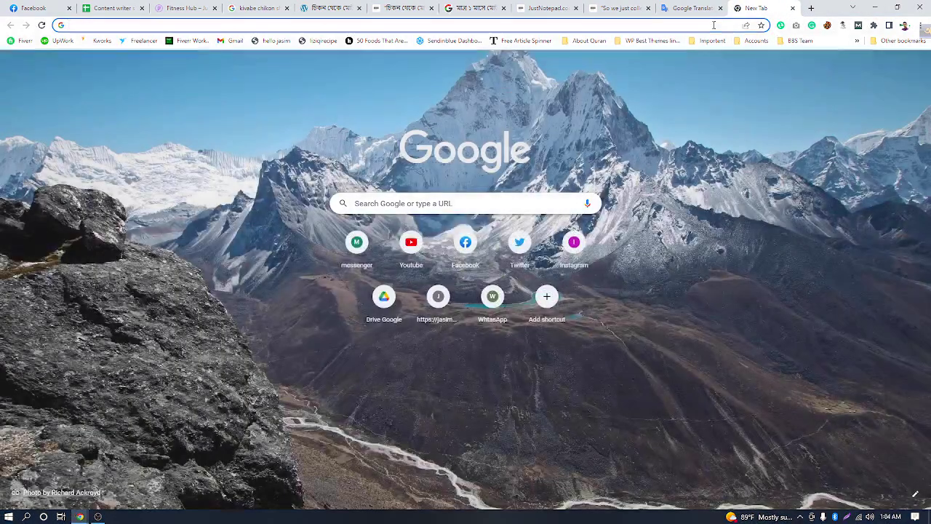
click(714, 25)
text(arti)
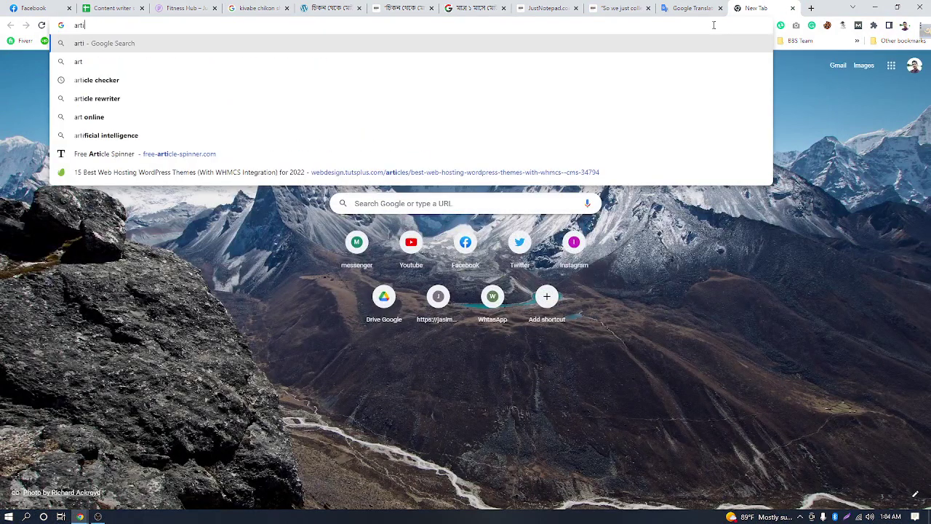
text(cle )
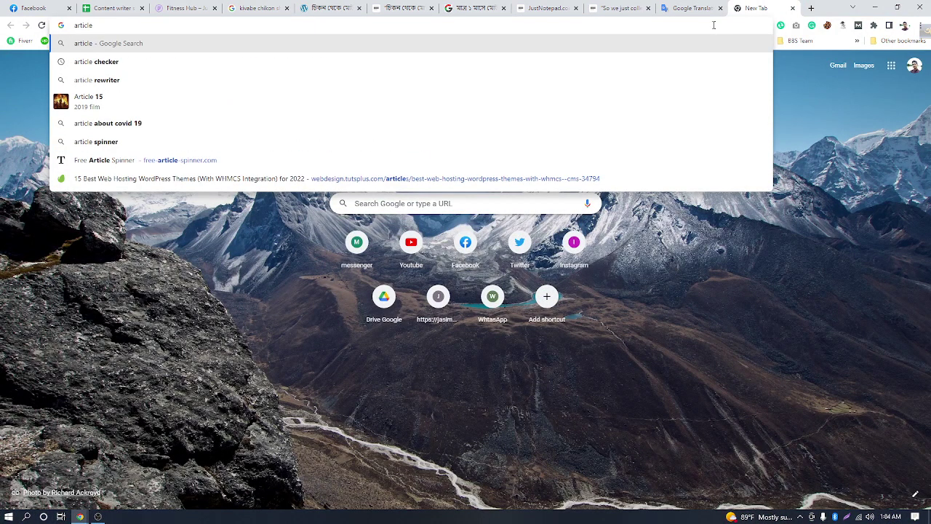
text(pl)
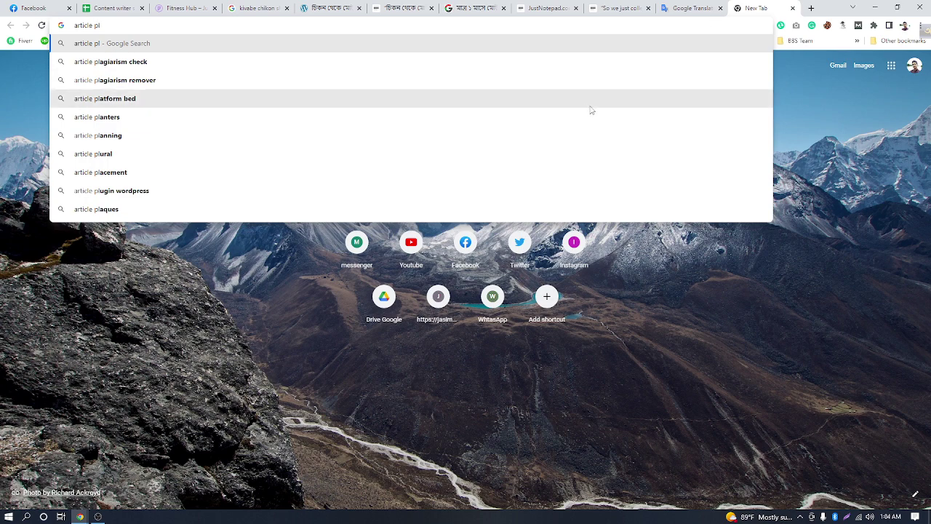
click(569, 68)
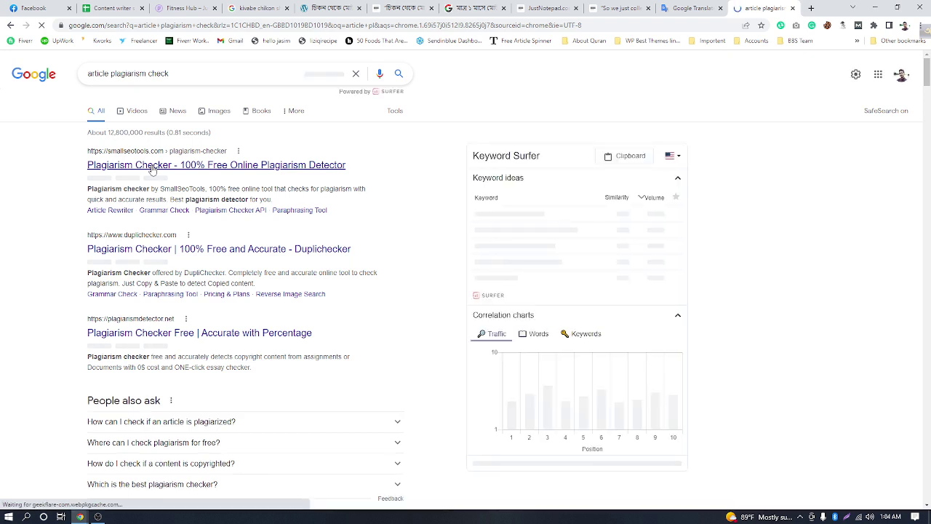
click(151, 167)
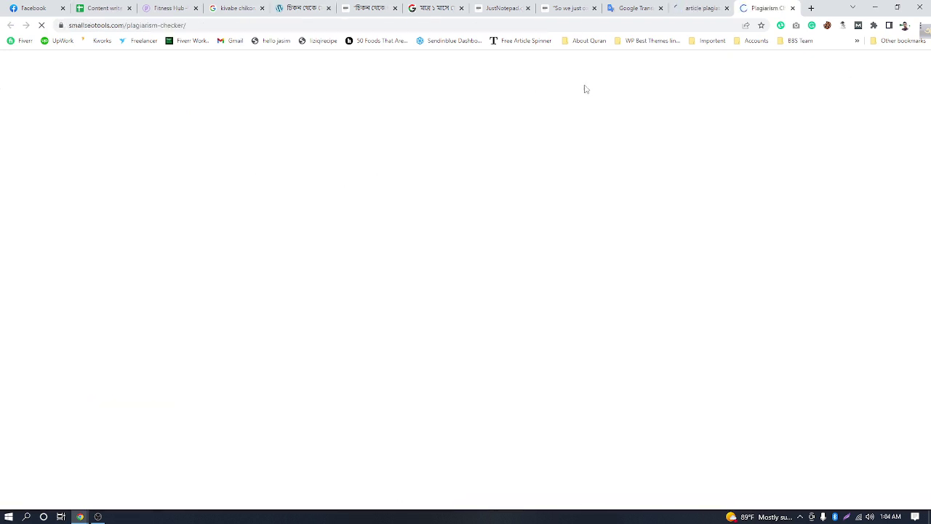
Step: Copy the full English translation from Google Translate and paste it into the SmallSEOTools plagiarism checker's text box
click(633, 8)
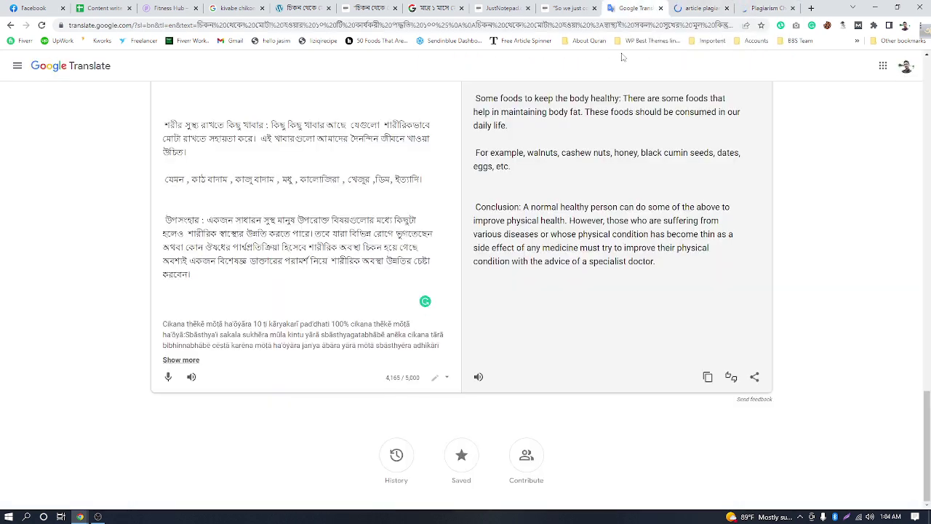
click(706, 378)
click(708, 377)
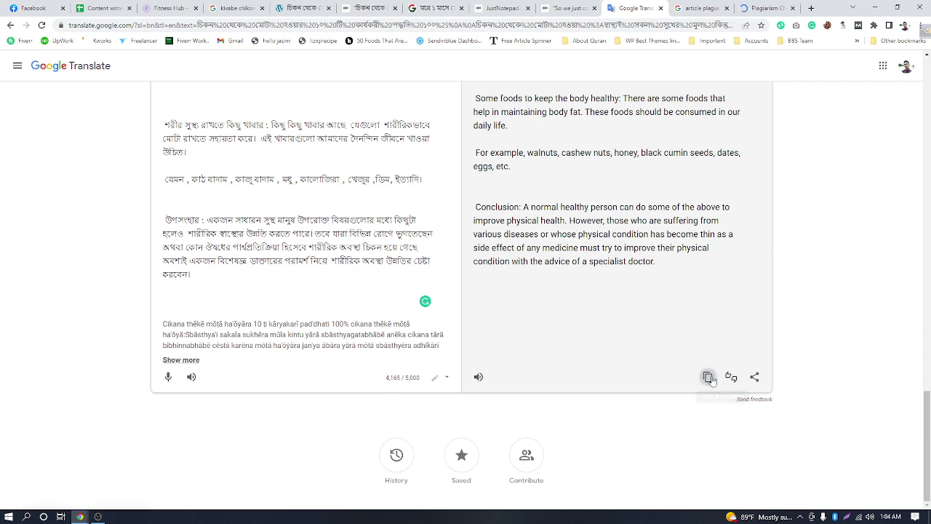
click(761, 8)
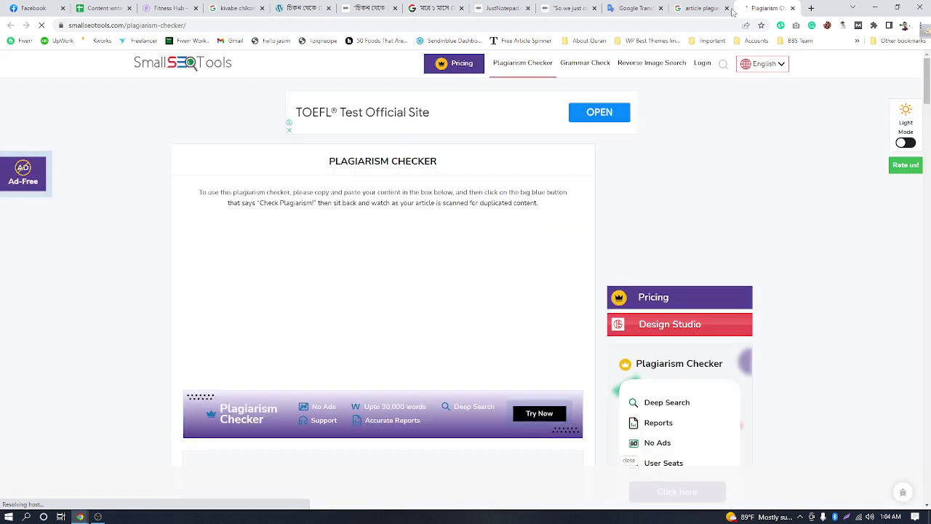
scroll(342, 192, down, 1)
scroll(342, 192, down, 1)
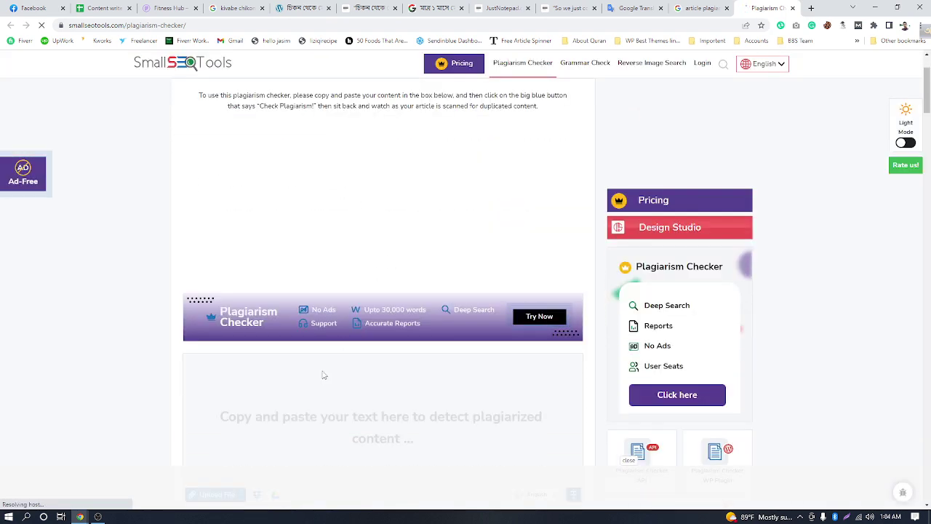
scroll(323, 376, down, 5)
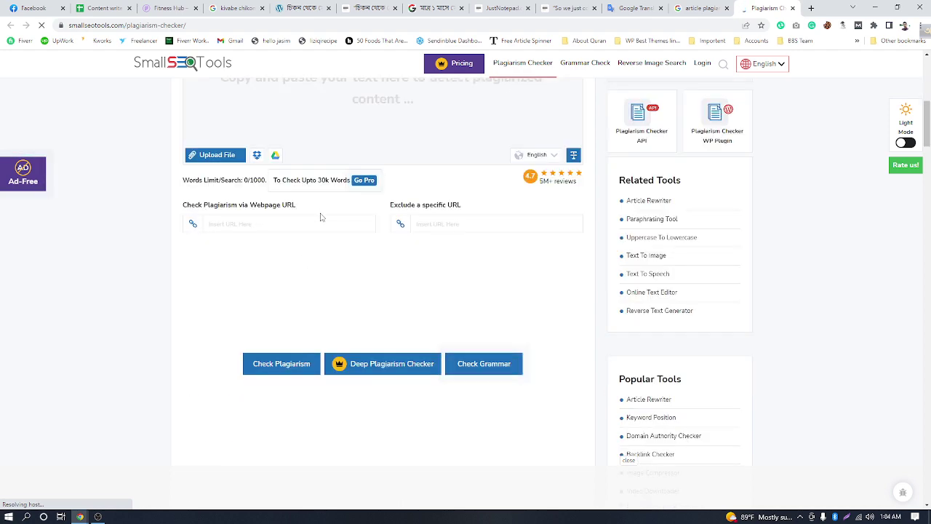
scroll(318, 222, up, 4)
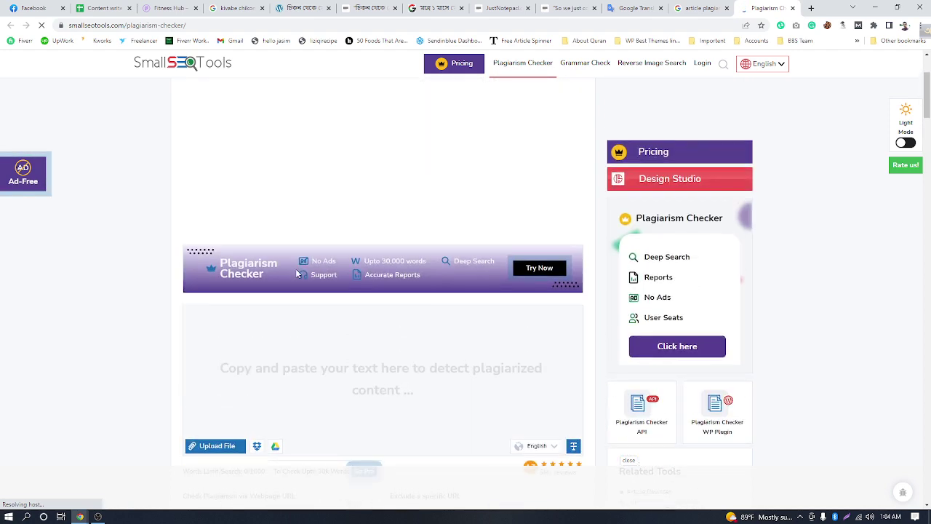
scroll(288, 342, down, 3)
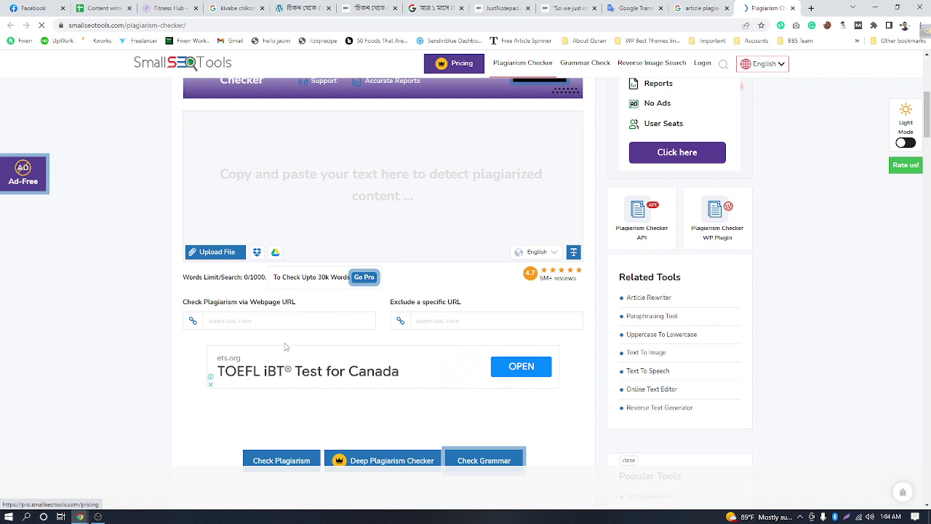
click(318, 174)
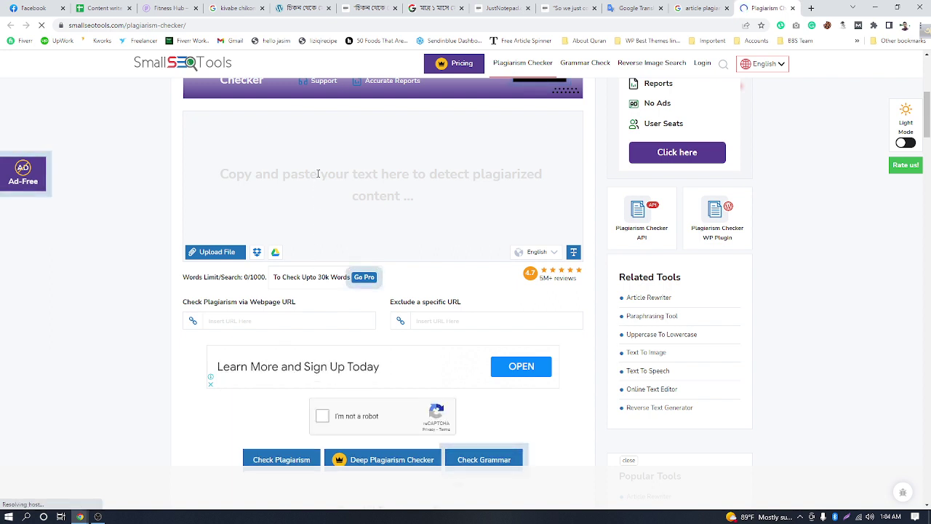
key(ctrl+v)
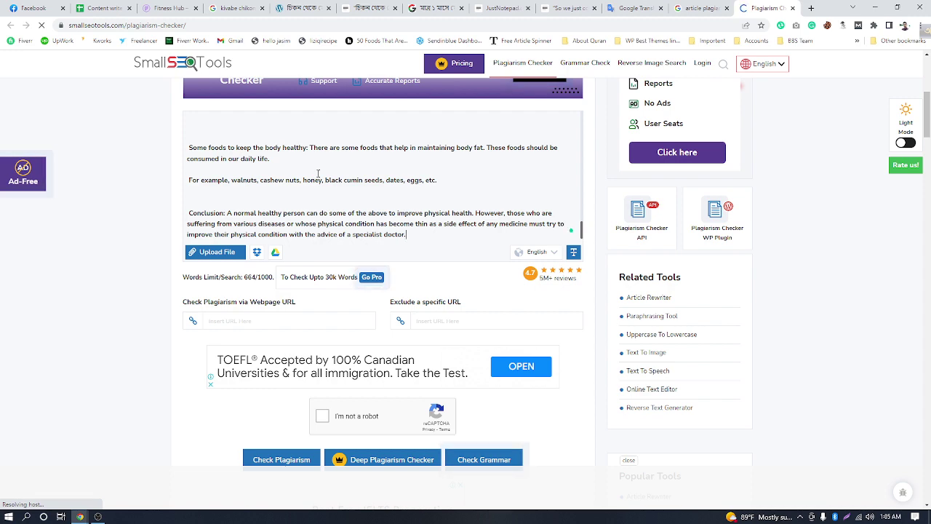
Step: Look over the plagiarism checker page around the pasted article and start the "I'm not a robot" verification
scroll(389, 193, down, 2)
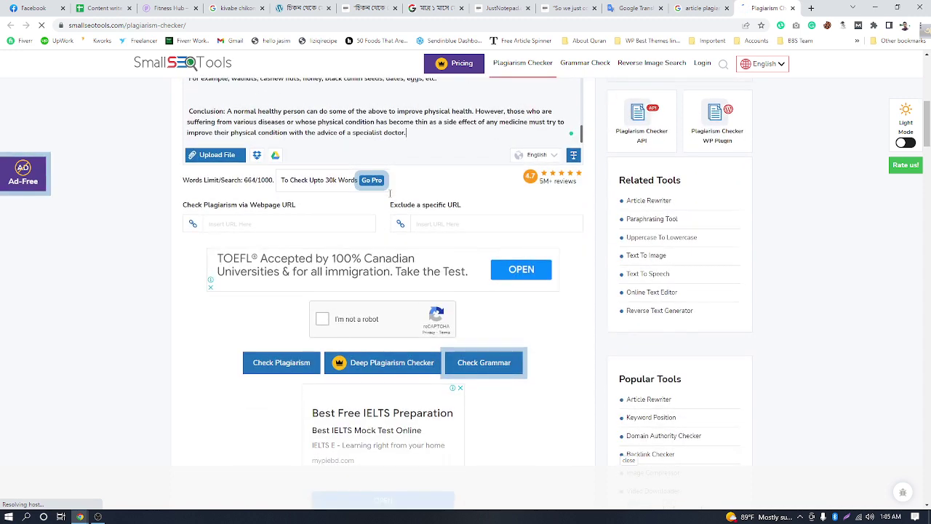
scroll(445, 198, down, 3)
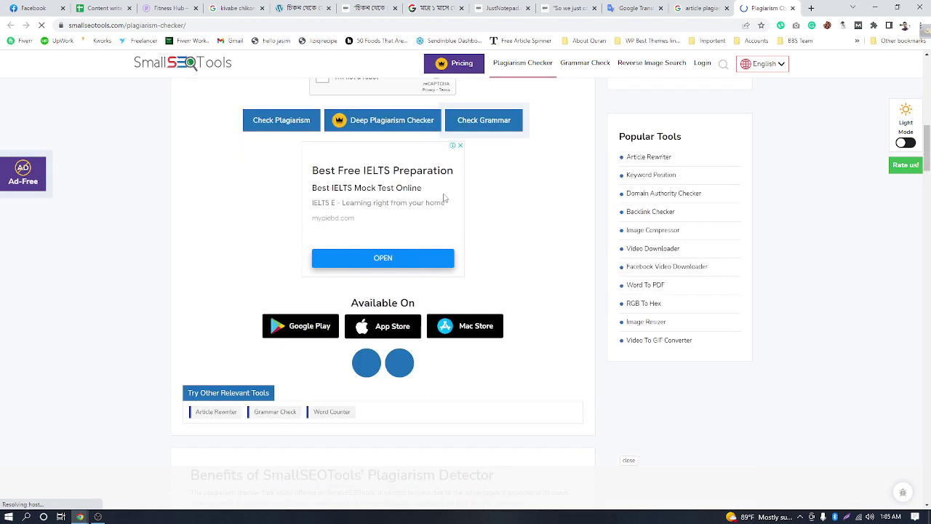
scroll(445, 198, down, 3)
scroll(445, 198, up, 5)
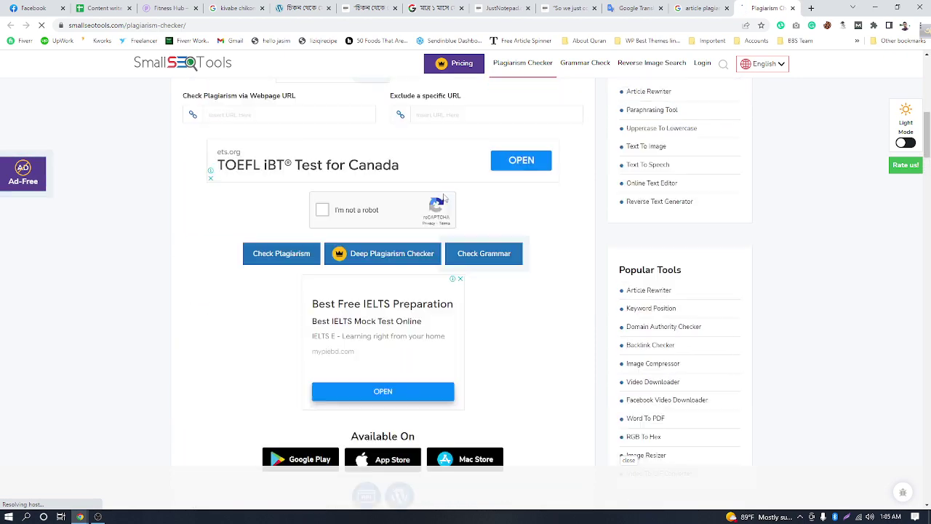
scroll(444, 197, up, 7)
scroll(444, 193, down, 4)
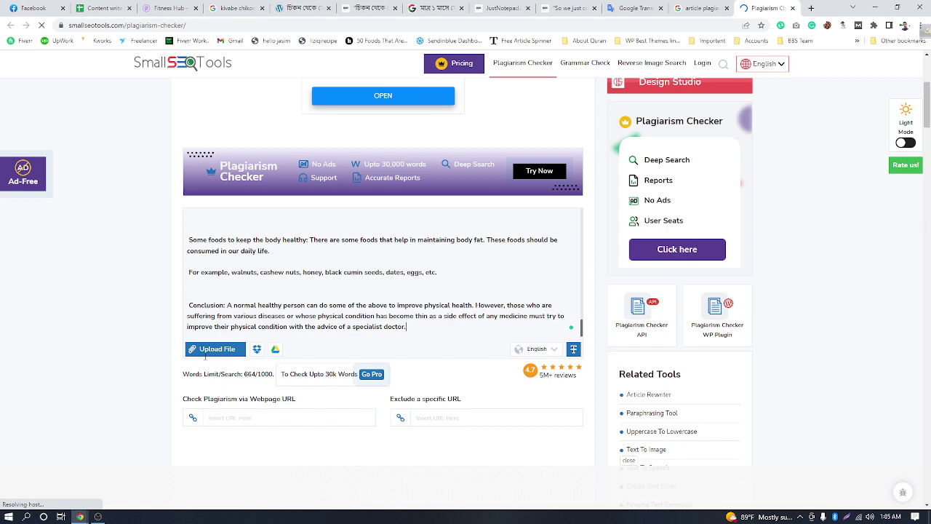
scroll(205, 356, down, 7)
scroll(230, 393, up, 6)
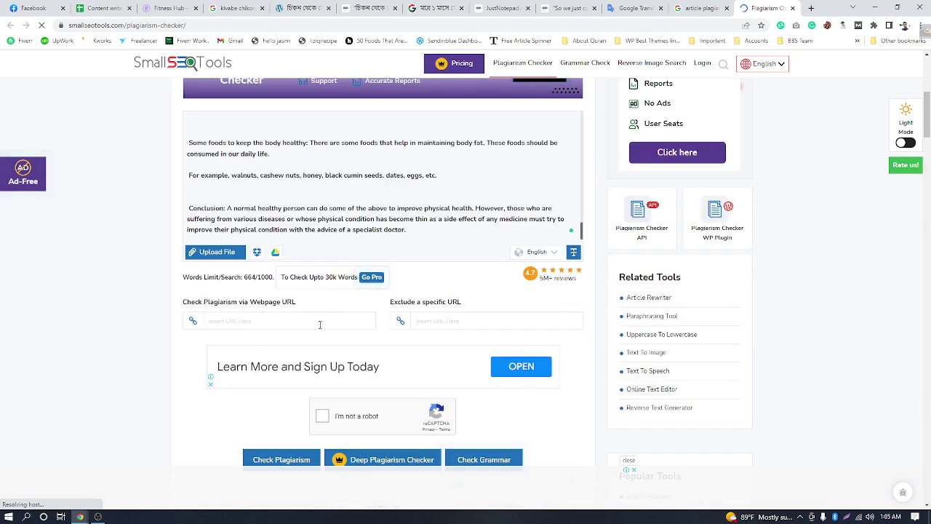
scroll(319, 324, down, 1)
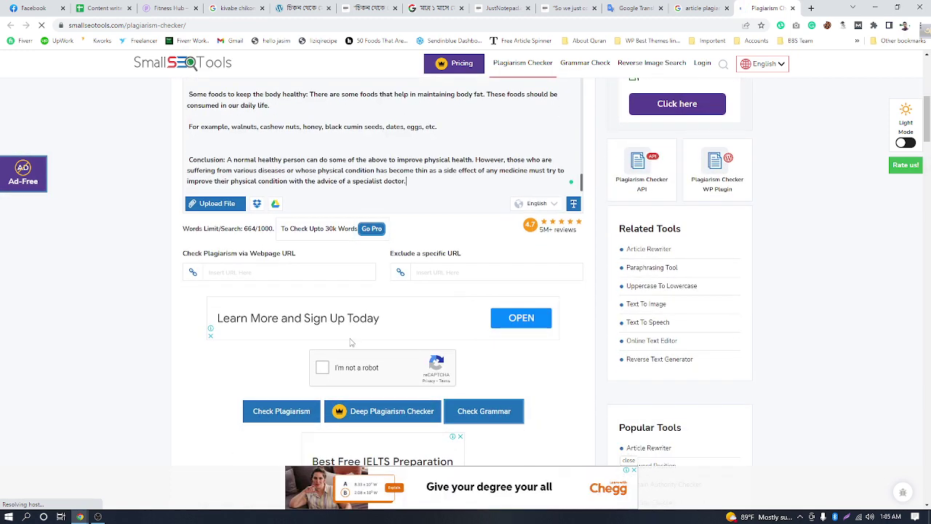
click(323, 369)
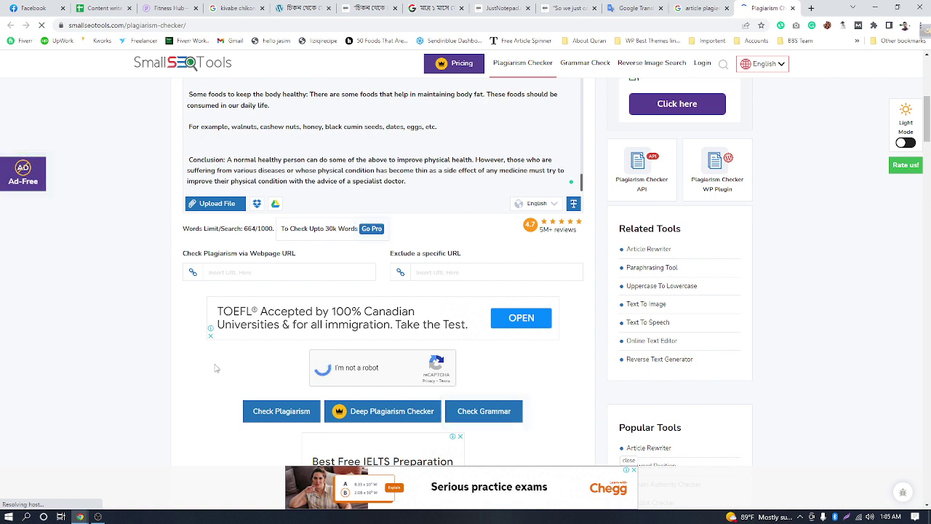
Step: Run the plagiarism check on the pasted article in SmallSEOTools and look through the page while it processes
click(275, 411)
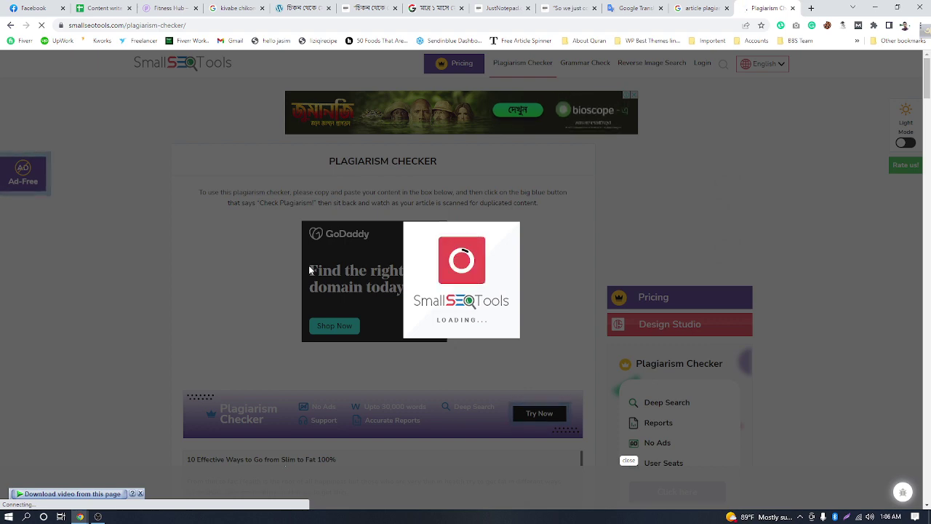
scroll(309, 270, down, 9)
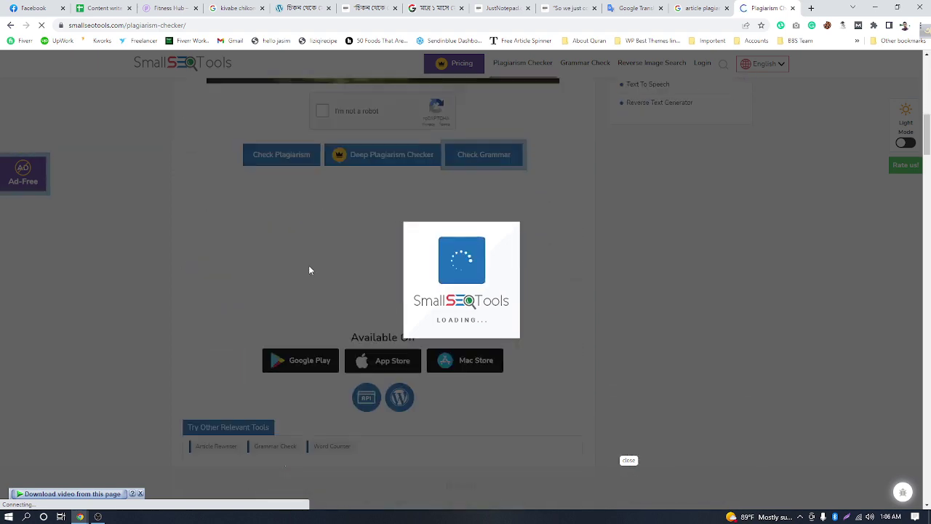
scroll(309, 270, down, 7)
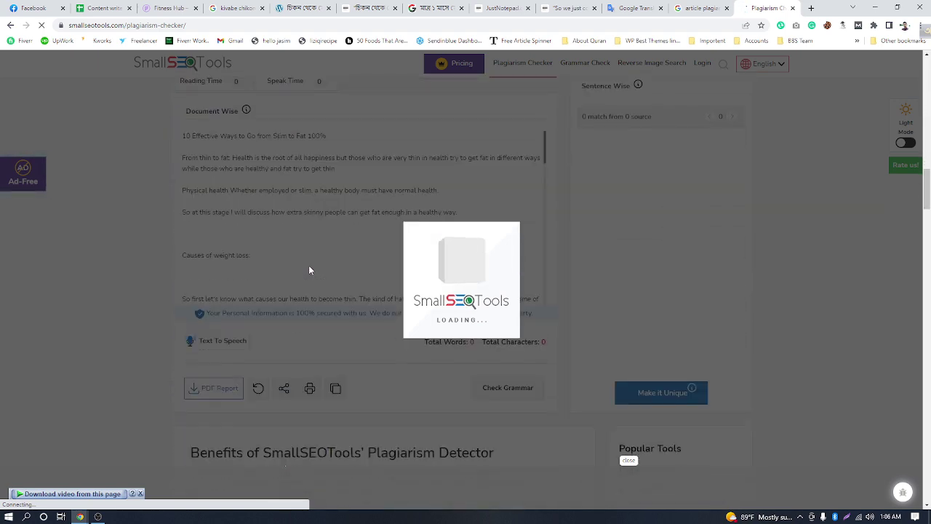
scroll(309, 269, down, 8)
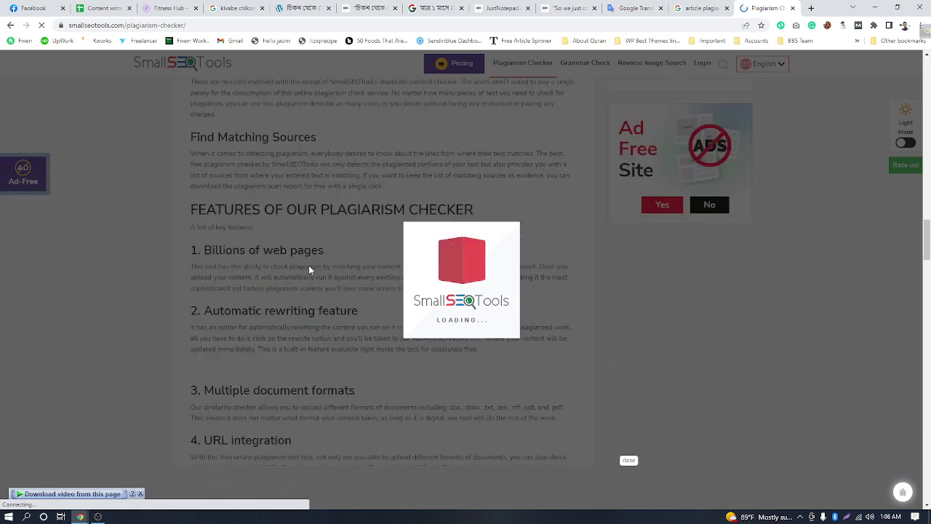
scroll(308, 269, down, 7)
scroll(309, 269, up, 2)
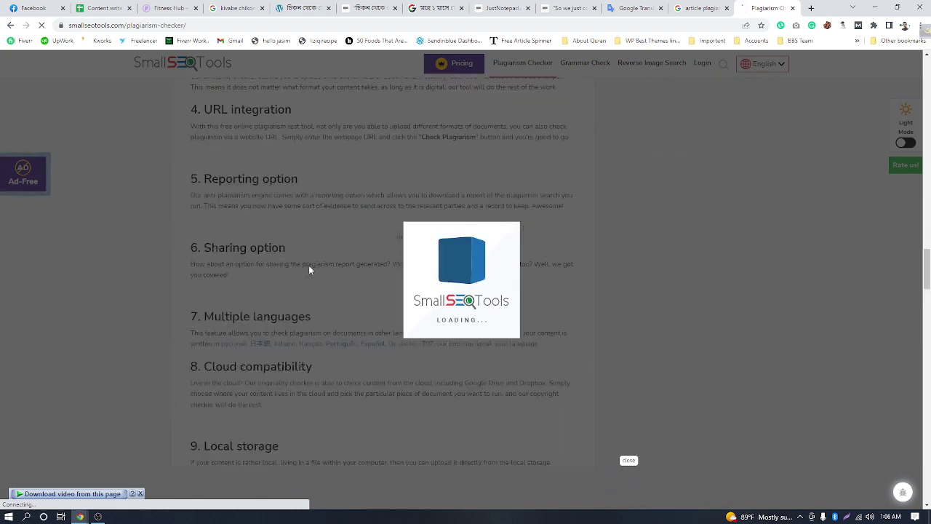
scroll(308, 269, up, 5)
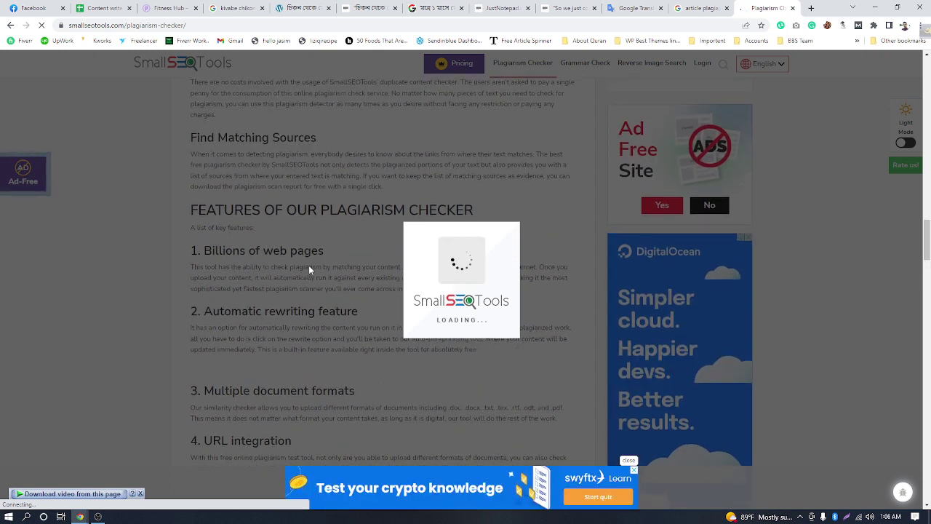
scroll(309, 265, up, 1)
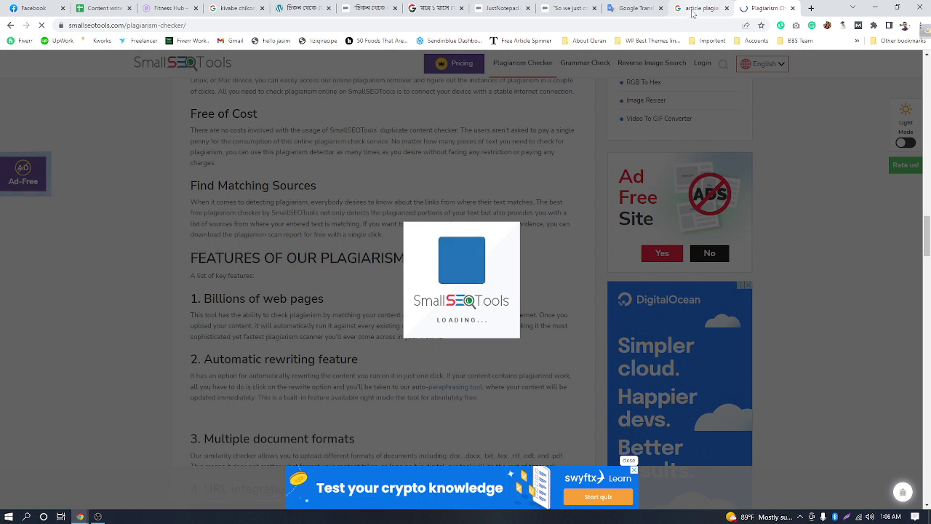
Step: Open the Duplichecker result from the "article plagiarism check" Google search in a new tab and switch to it
click(693, 9)
click(742, 9)
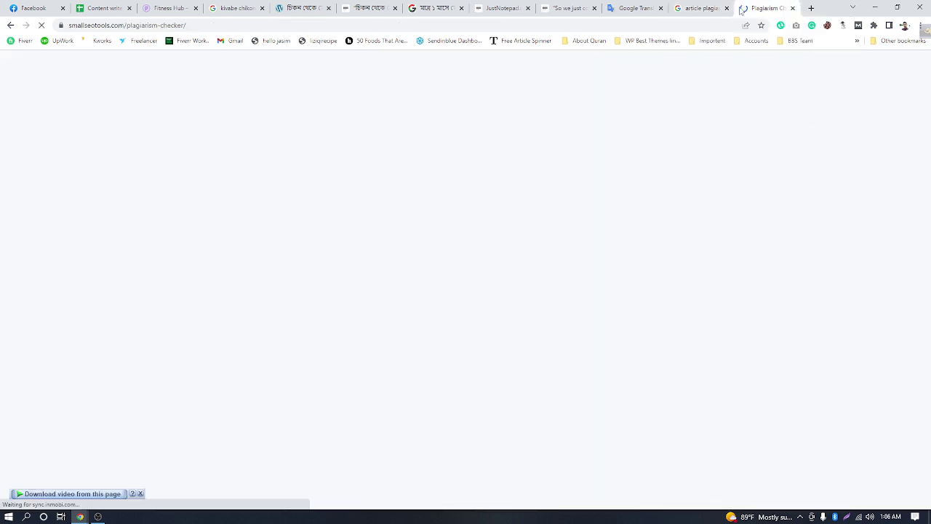
click(698, 9)
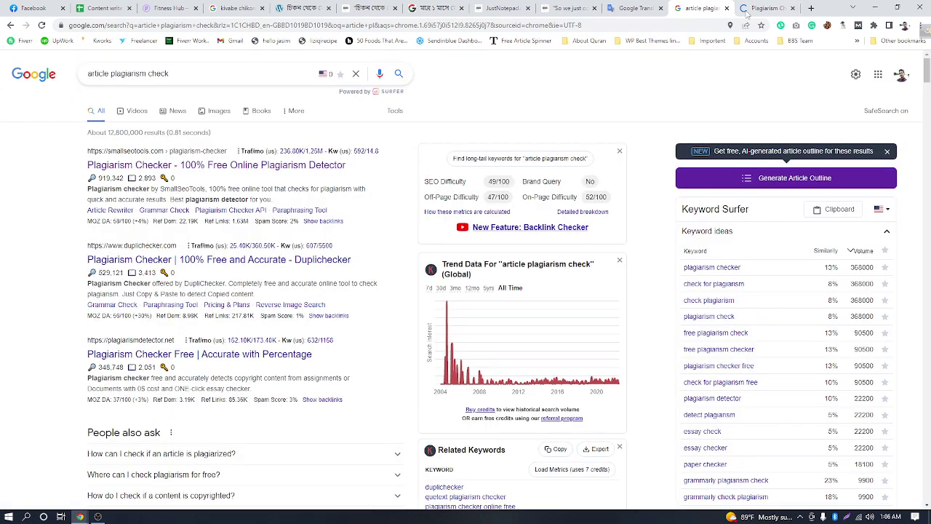
click(753, 9)
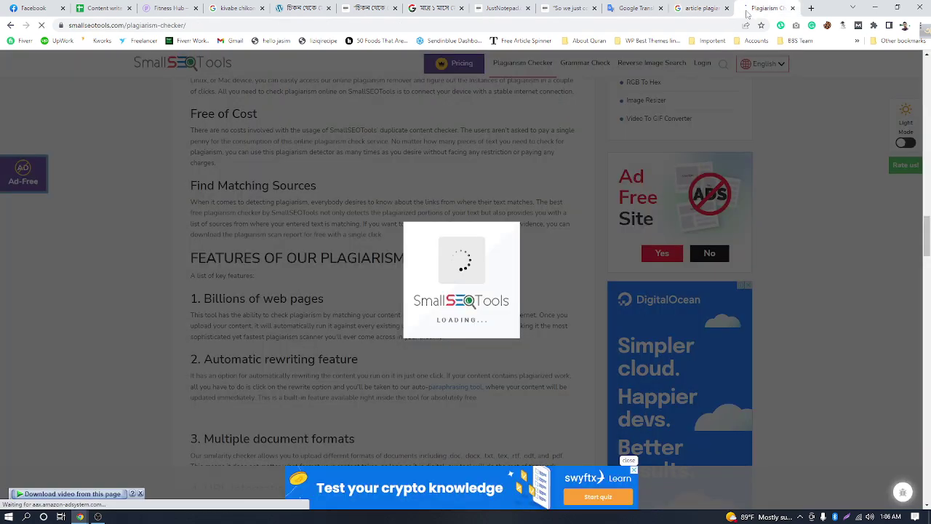
click(704, 9)
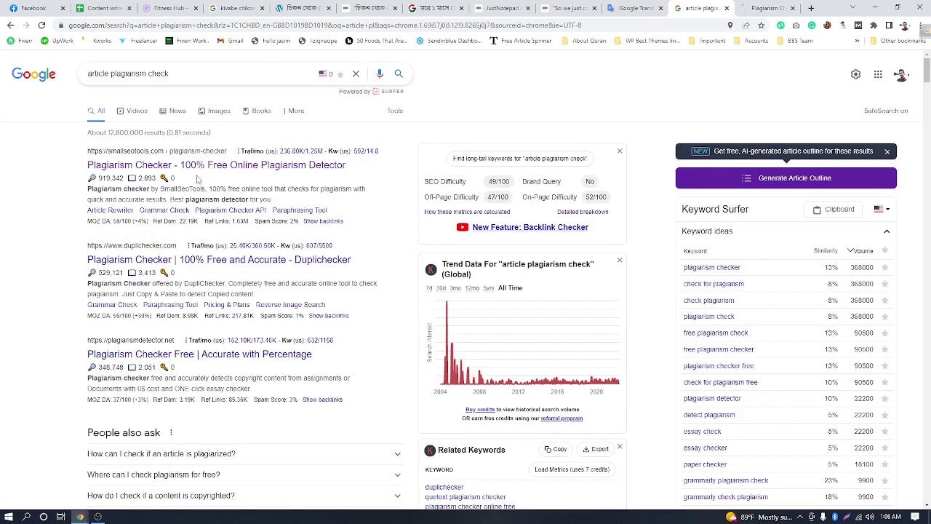
right_click(165, 265)
click(193, 269)
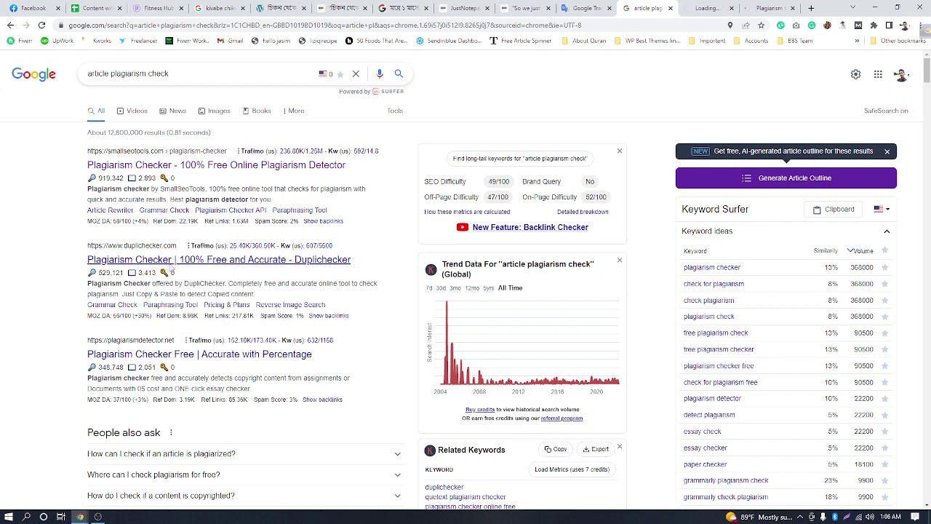
click(696, 10)
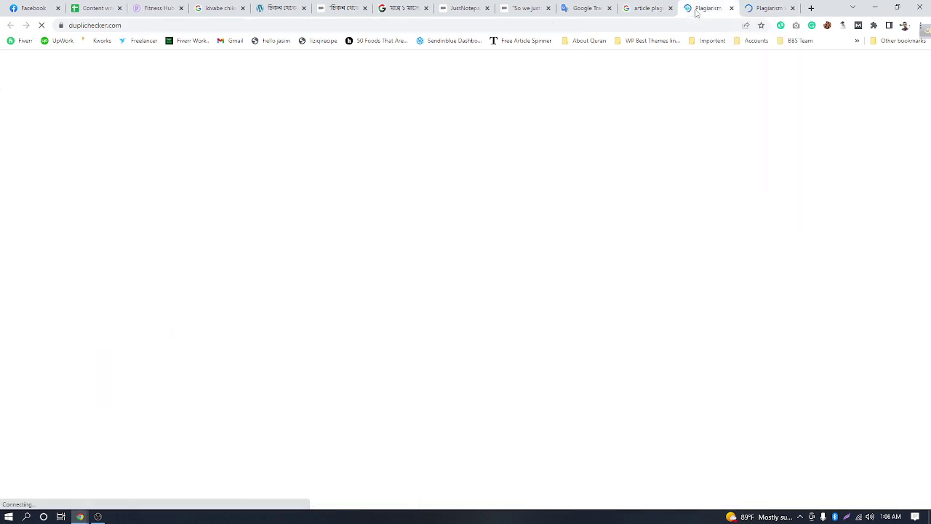
Step: Paste the English article into Duplichecker's text box and try to start the plagiarism check
scroll(268, 270, down, 3)
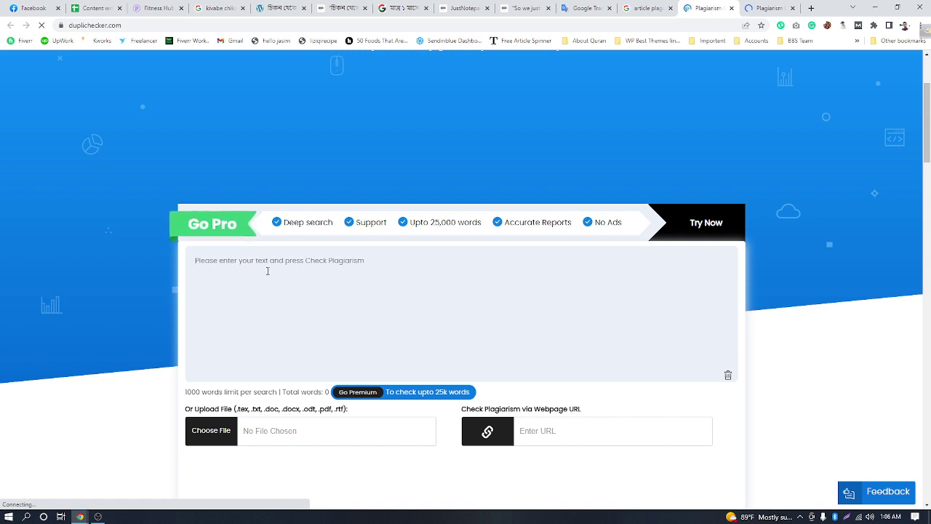
key(ctrl+v)
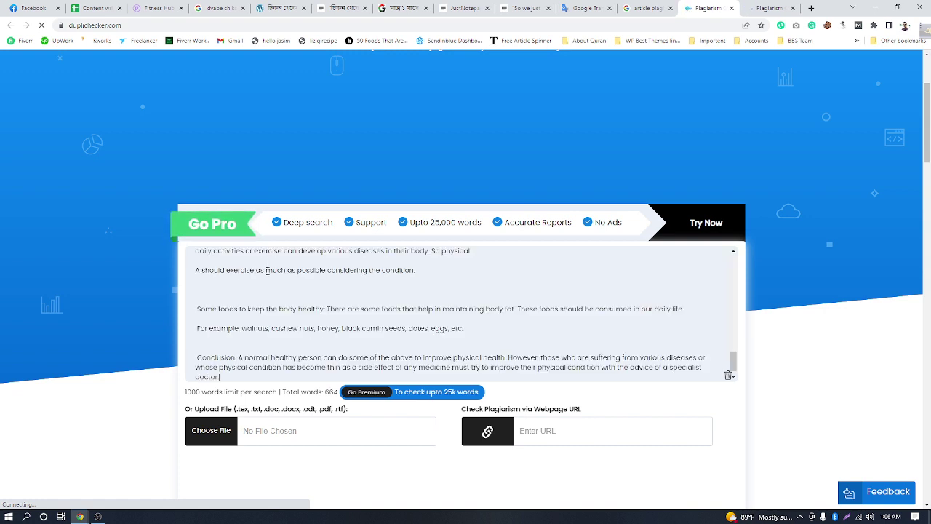
scroll(267, 270, down, 3)
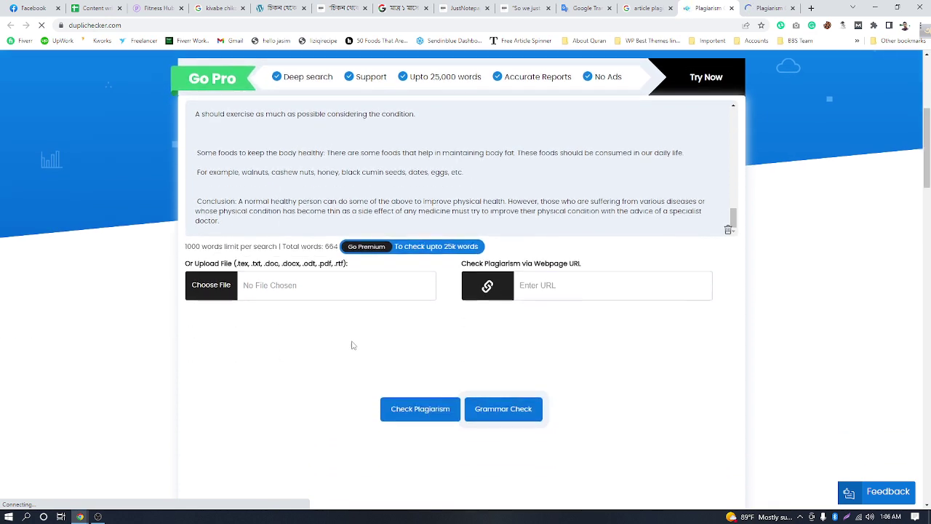
click(397, 408)
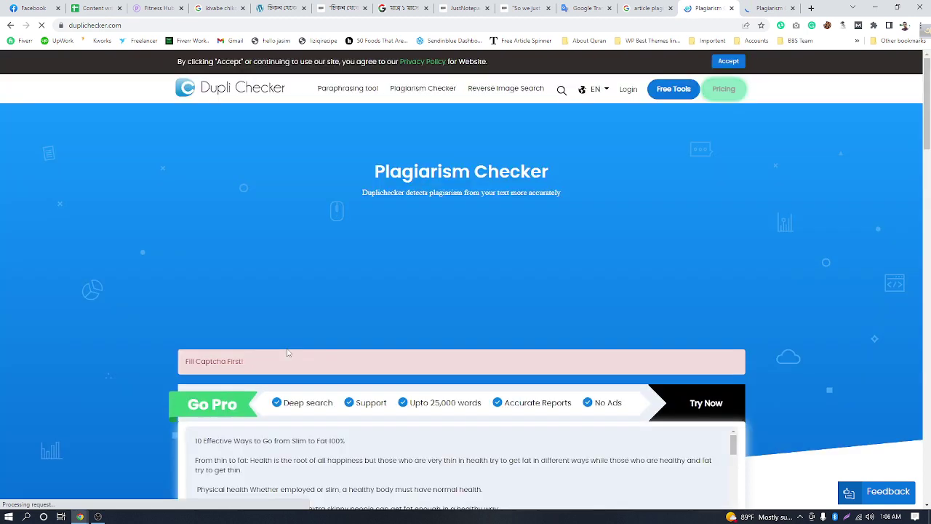
Step: Complete Duplichecker's "I'm not a robot" verification and submit the pasted article for the plagiarism check again
scroll(343, 329, down, 1)
scroll(333, 330, down, 4)
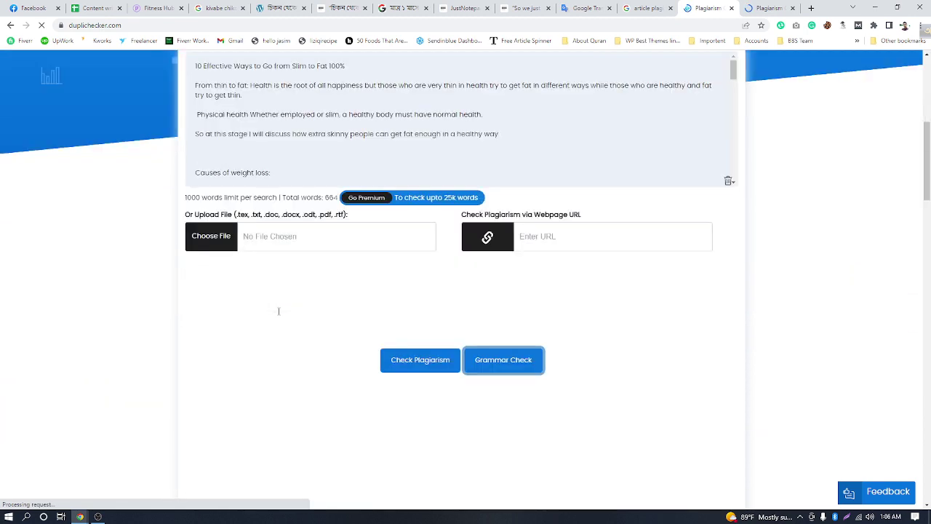
scroll(412, 213, up, 1)
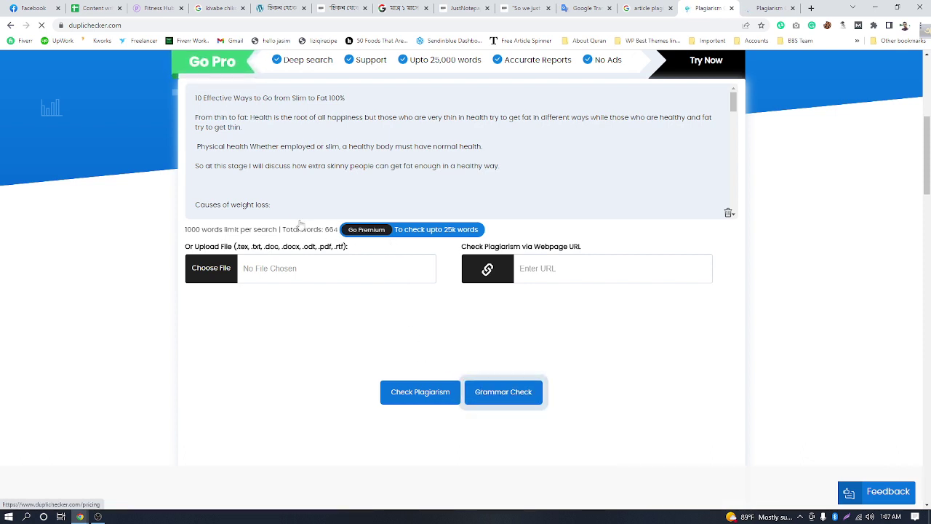
click(503, 391)
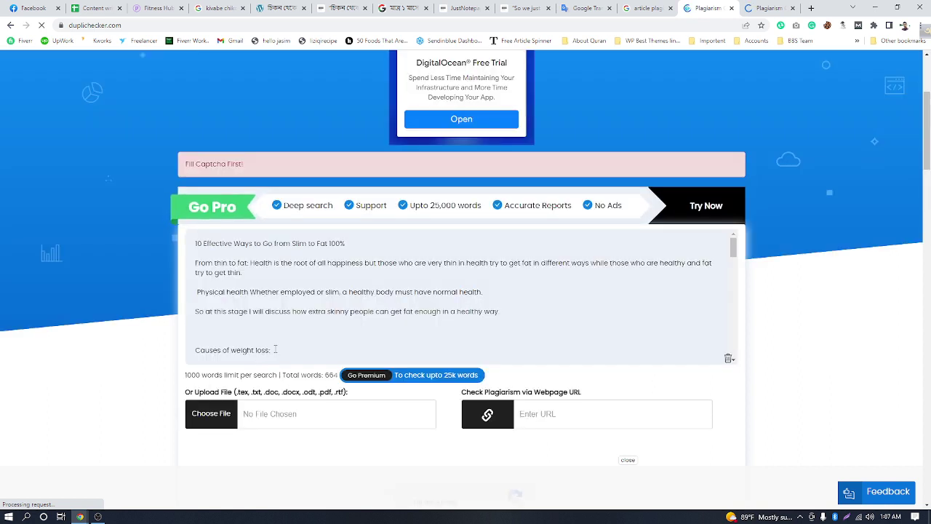
scroll(339, 337, down, 10)
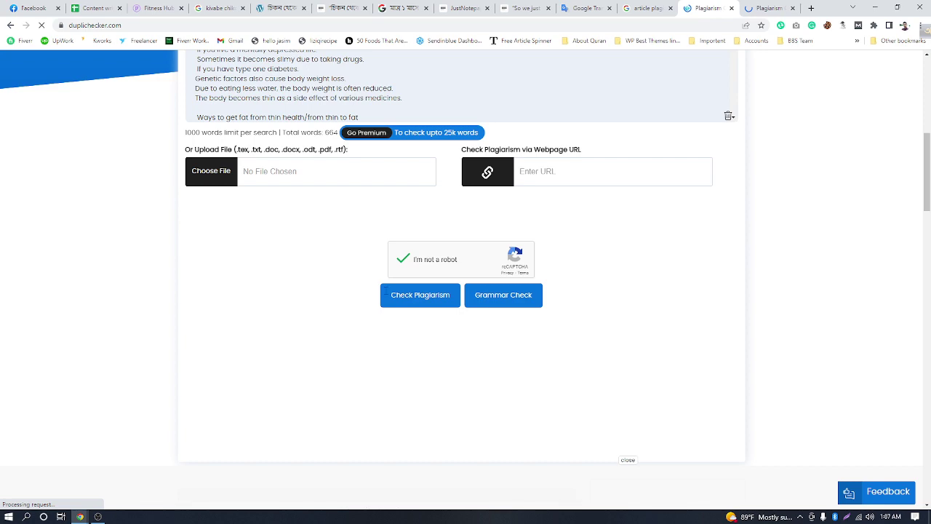
click(412, 300)
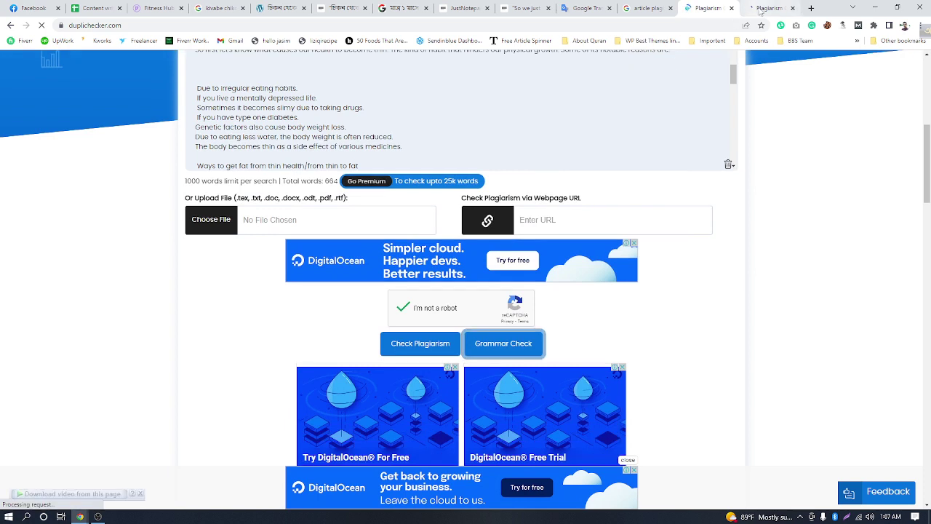
Step: Check the progress of the plagiarism scans on the SmallSEOTools and Duplichecker pages
click(760, 10)
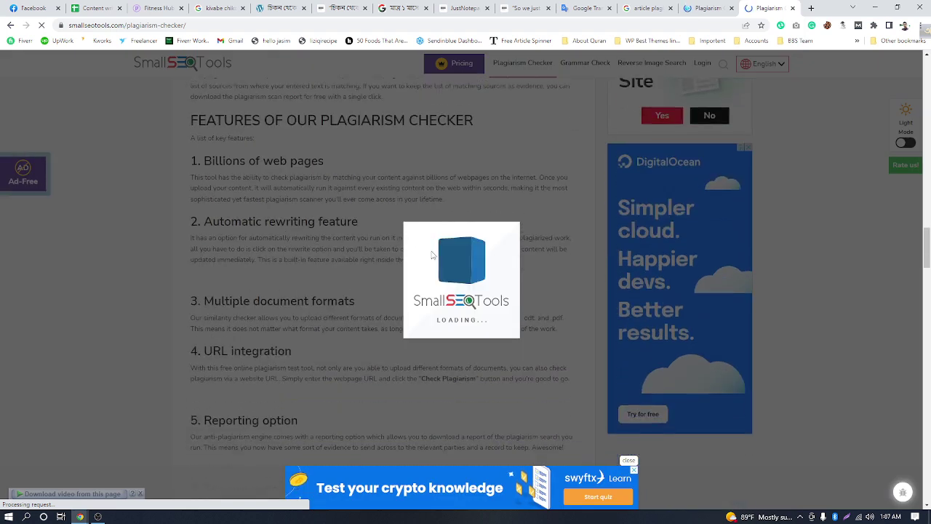
click(699, 11)
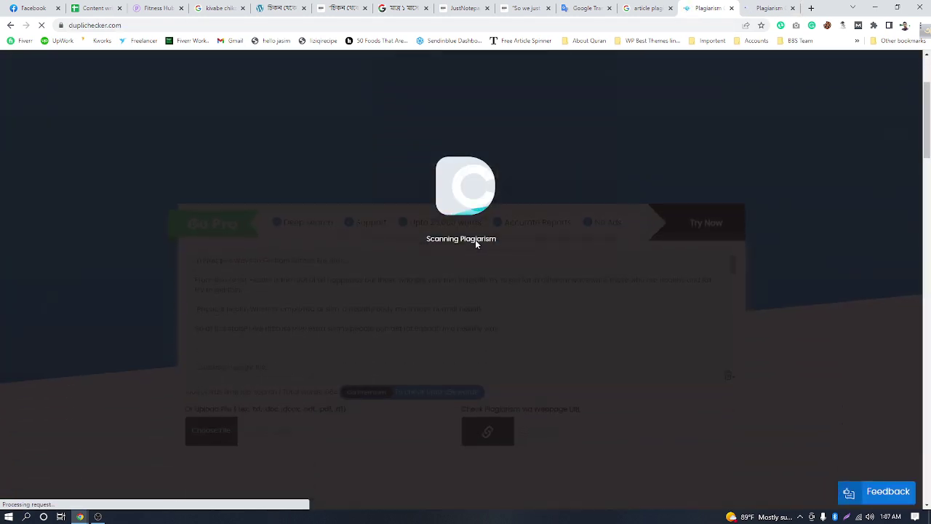
scroll(472, 247, up, 3)
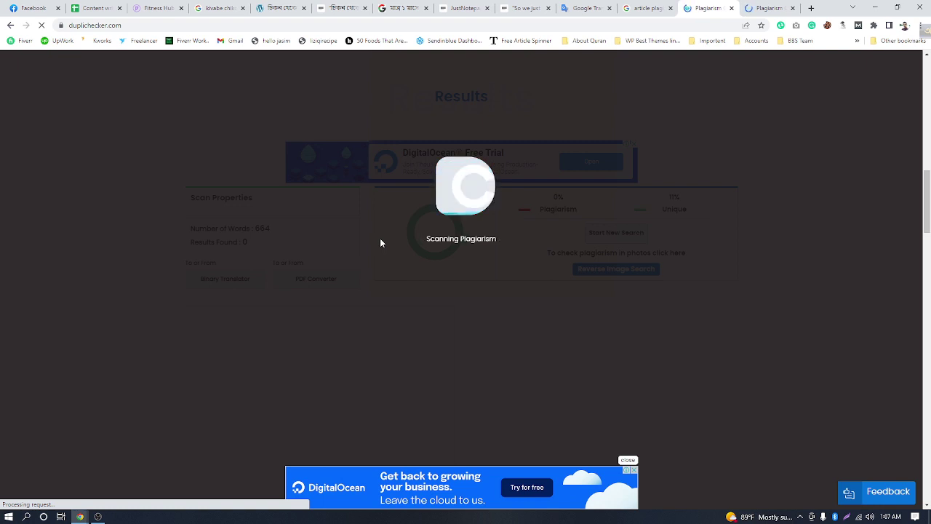
scroll(352, 289, down, 1)
scroll(351, 290, up, 3)
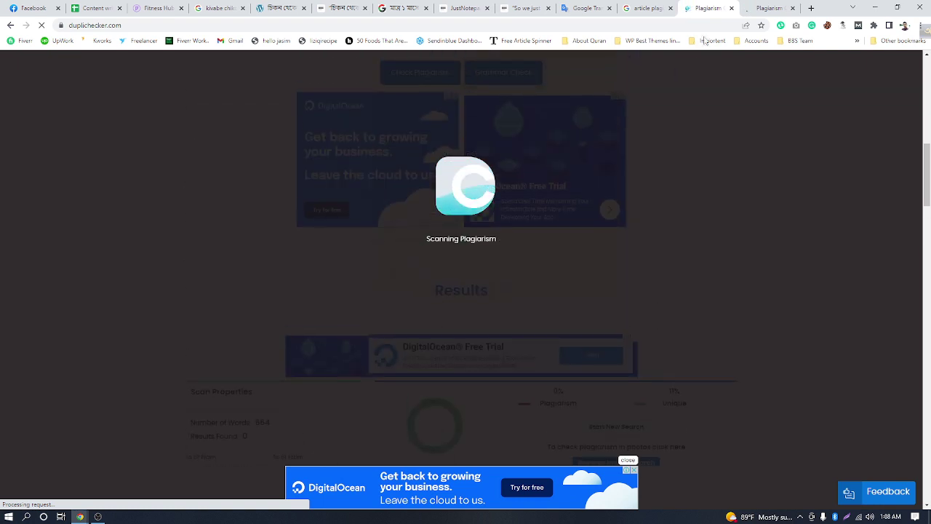
click(757, 8)
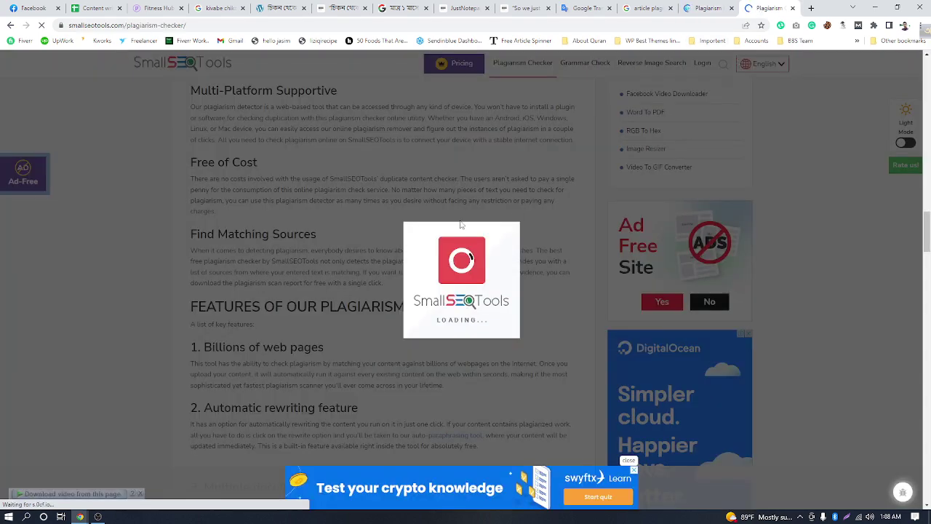
click(709, 9)
Step: Switch to the JustNotepad explanation note and apply the suggested corrections ". Now" and "plagiarism" in its last line
click(637, 9)
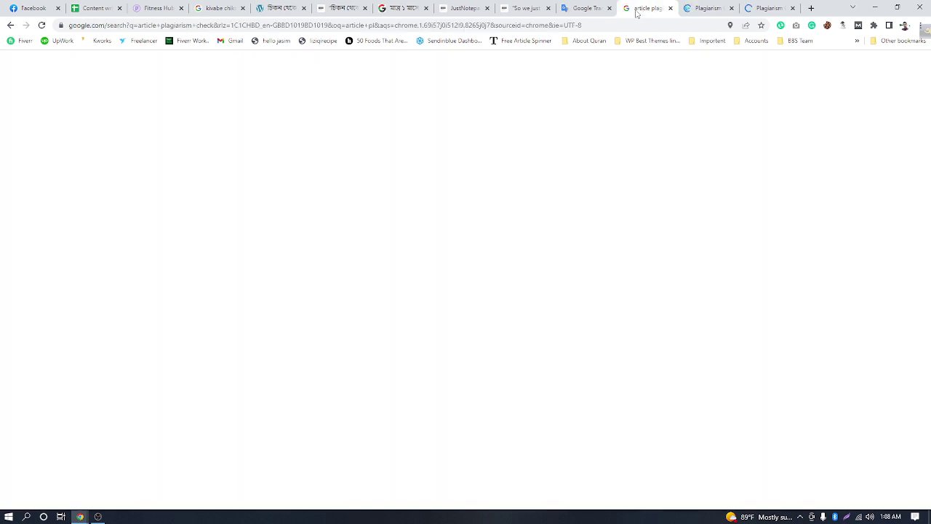
click(532, 9)
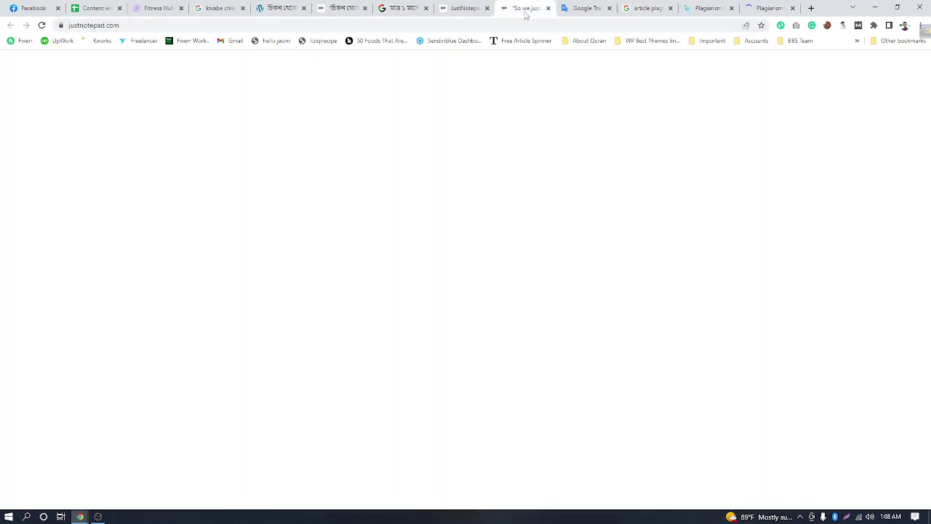
mouse_move(315, 158)
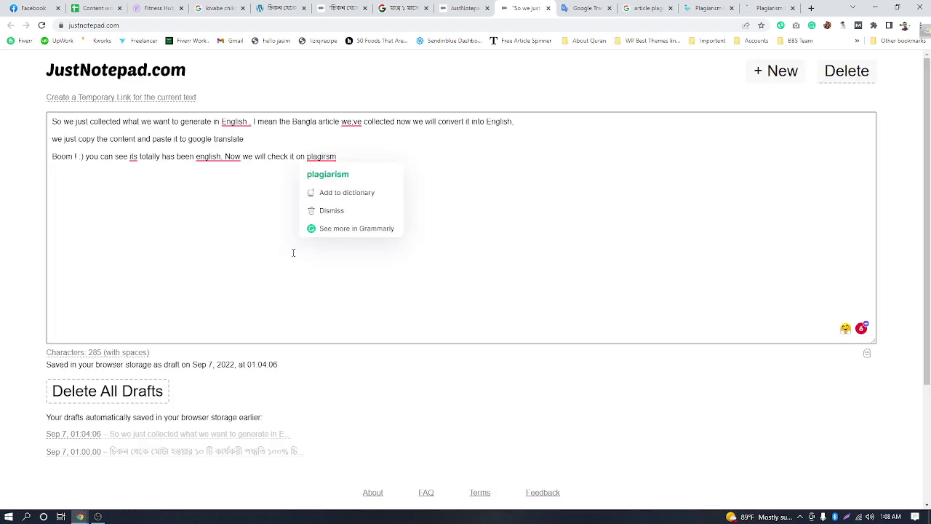
mouse_move(232, 157)
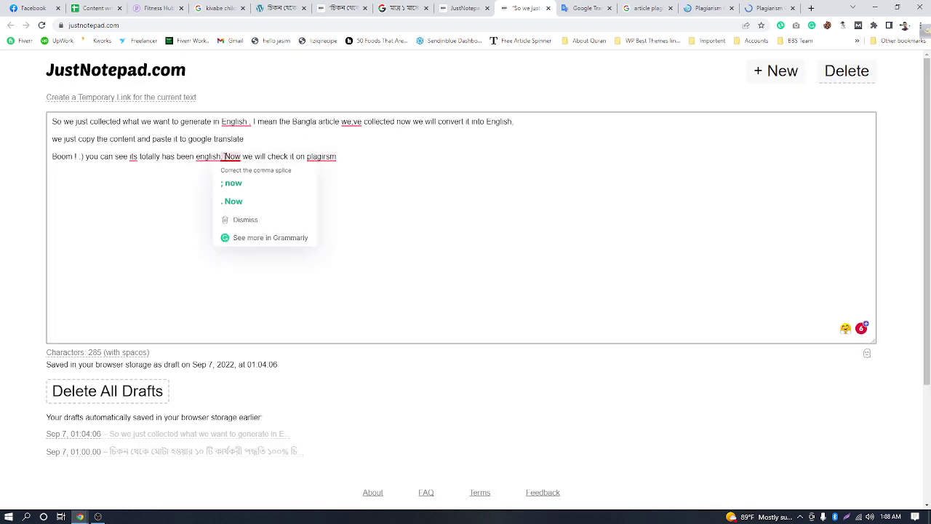
click(234, 203)
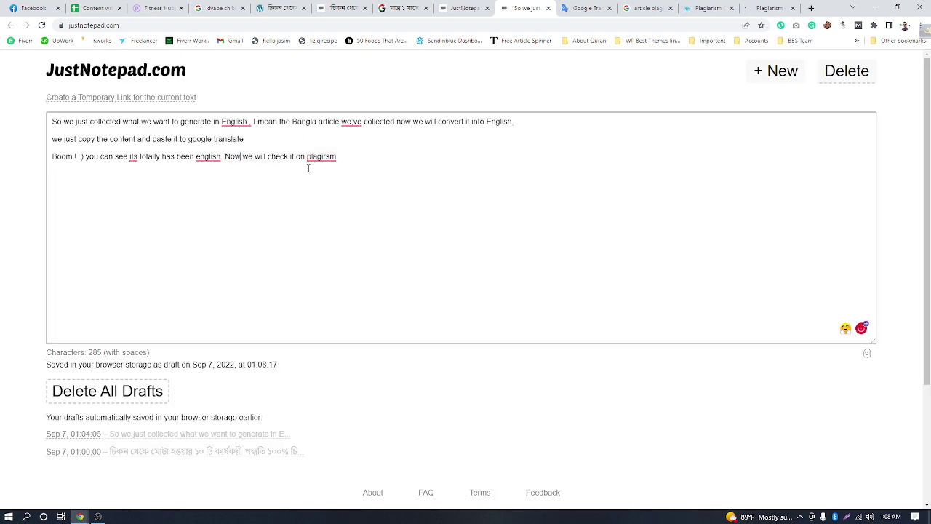
mouse_move(332, 155)
click(350, 173)
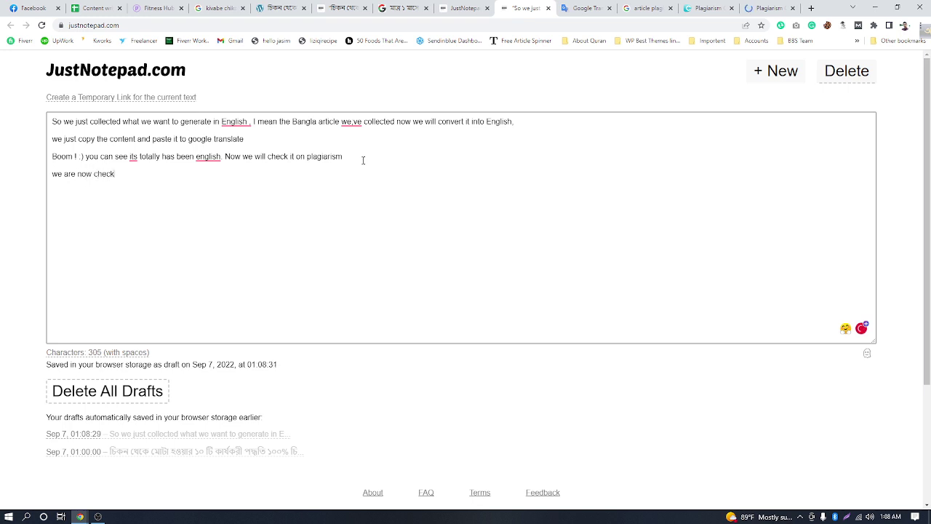
Step: Add the line "we are now checking the article if this still copy right or not" to the JustNotepad note
text(the article if this still copy right or not)
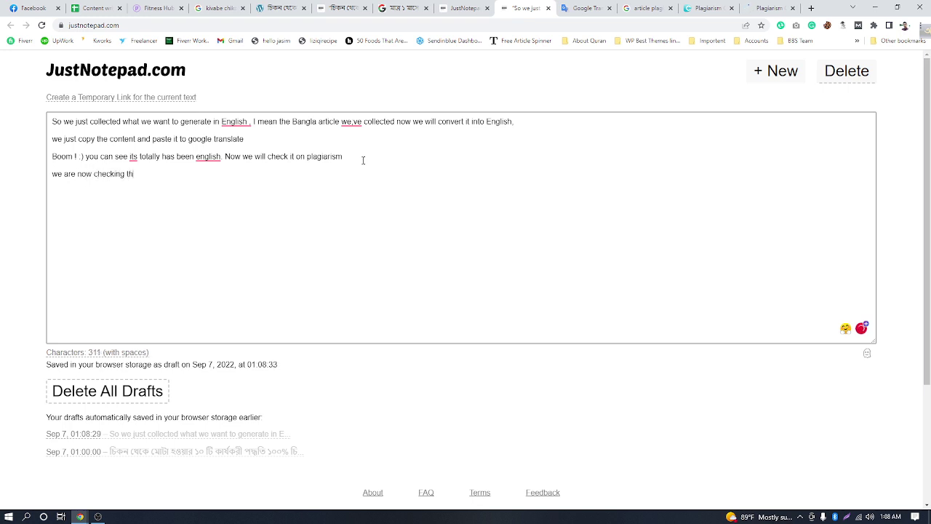
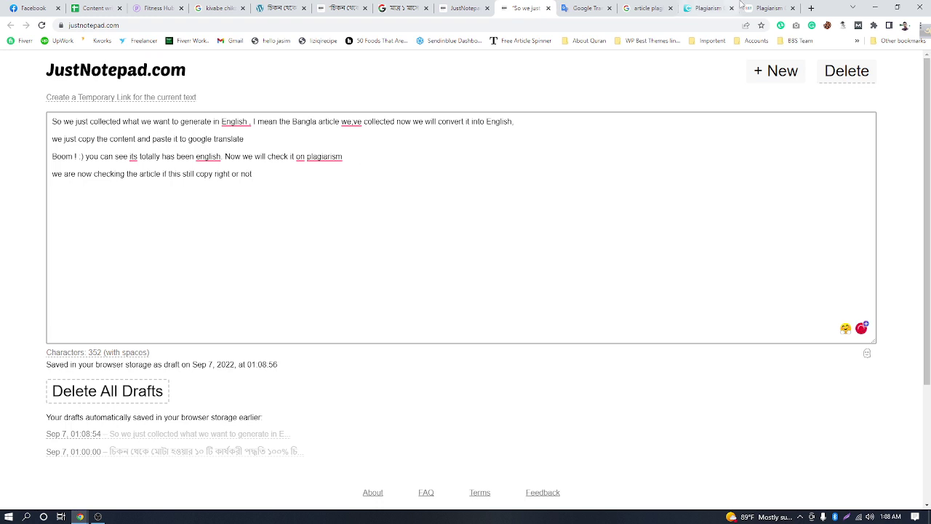
Step: Monitor the running plagiarism scans on Duplichecker and SmallSEOTools, including the result areas behind their loading overlays
click(710, 8)
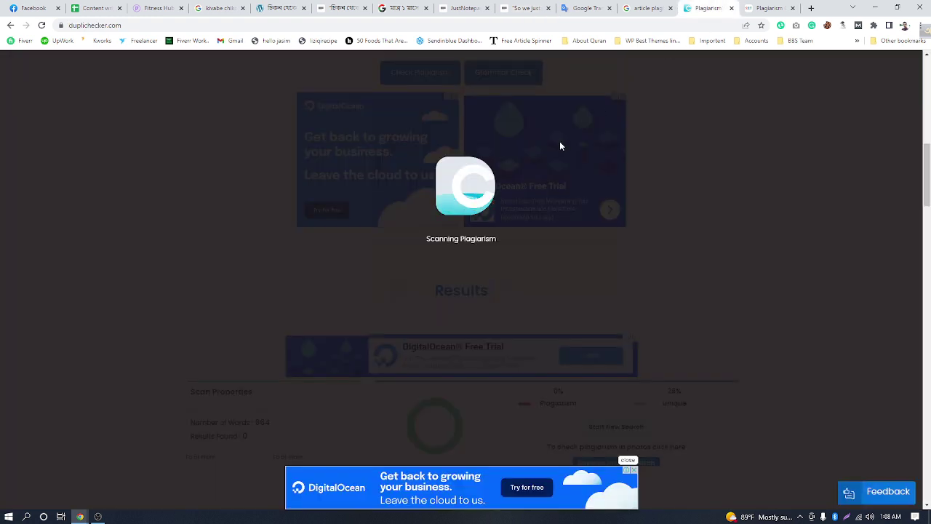
click(769, 8)
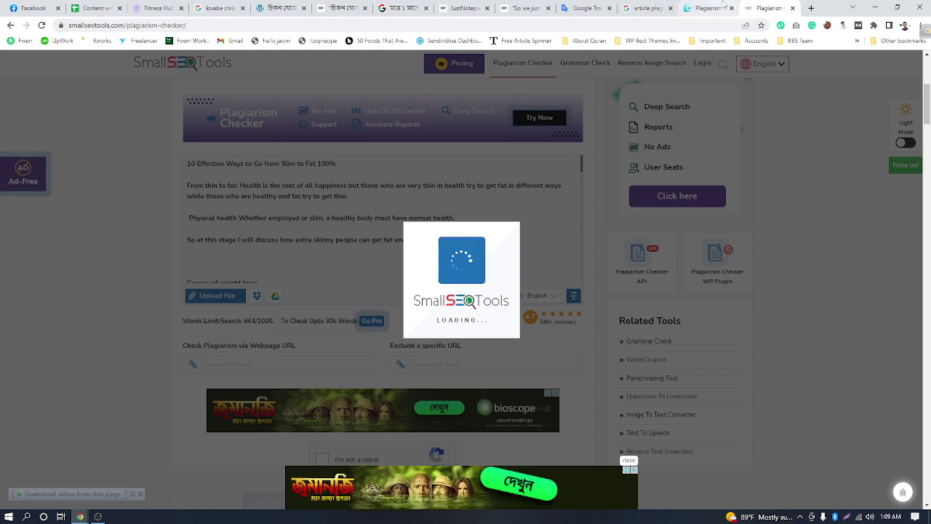
click(704, 8)
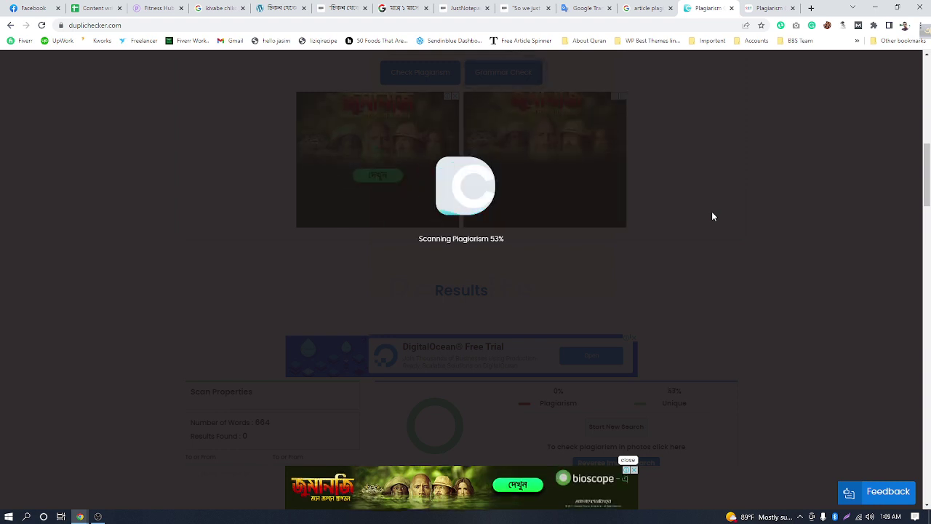
scroll(712, 211, up, 6)
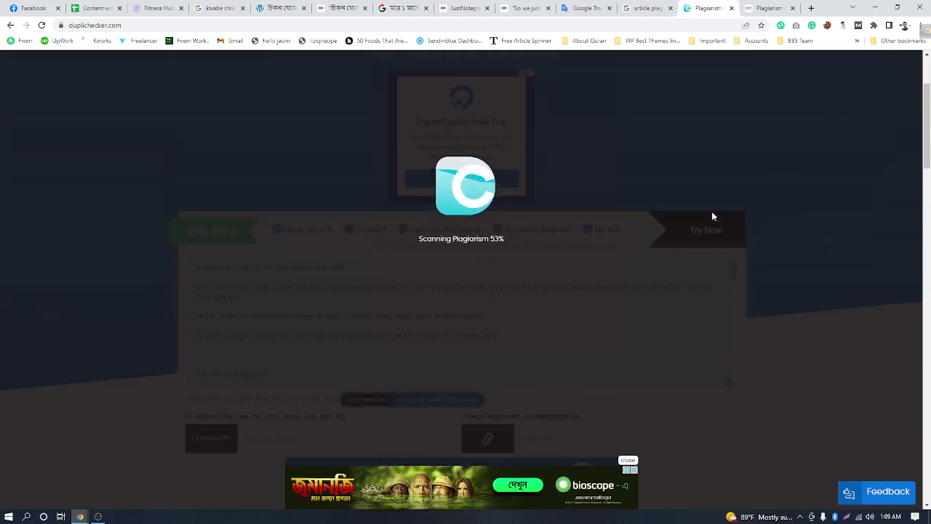
scroll(713, 216, up, 1)
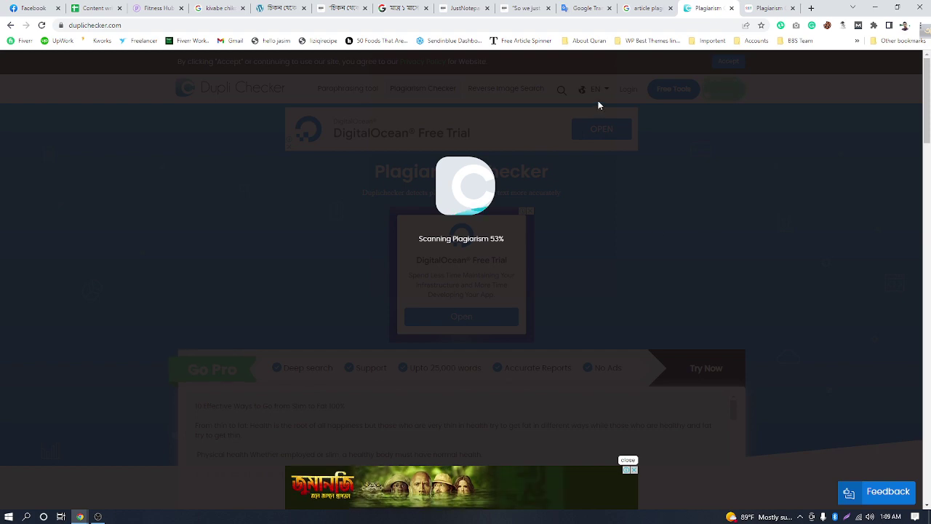
click(765, 8)
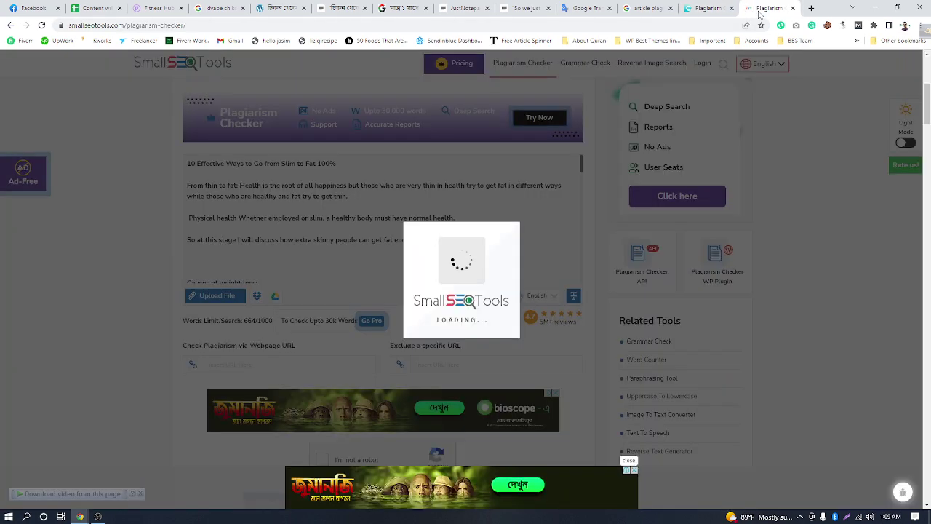
scroll(468, 199, down, 5)
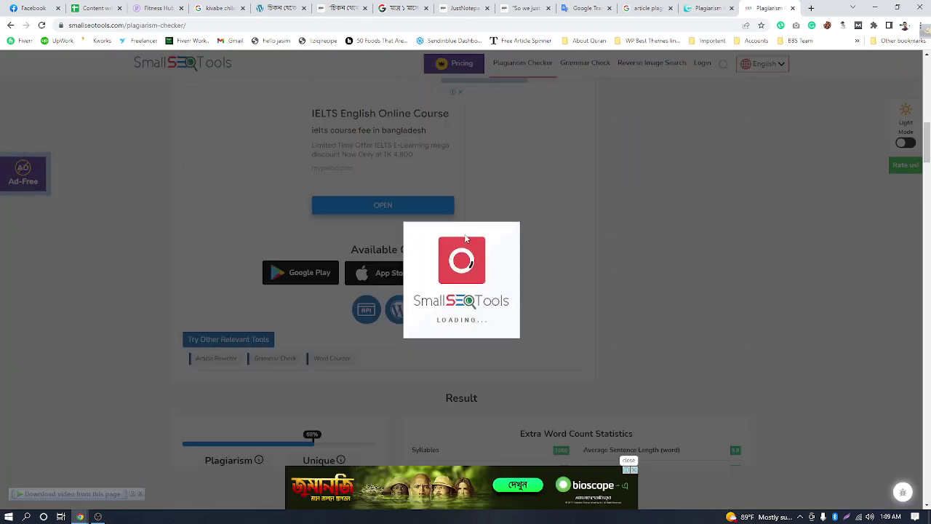
scroll(467, 239, up, 4)
scroll(466, 239, up, 5)
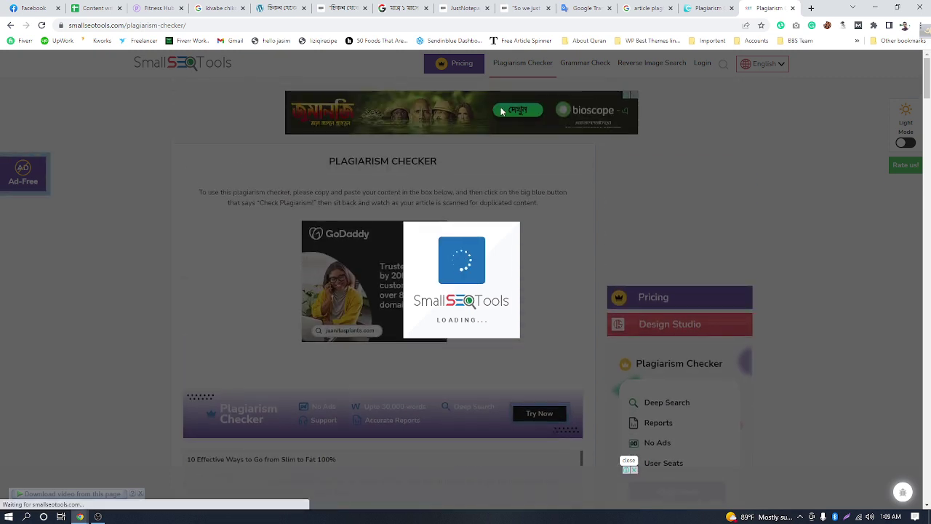
click(702, 8)
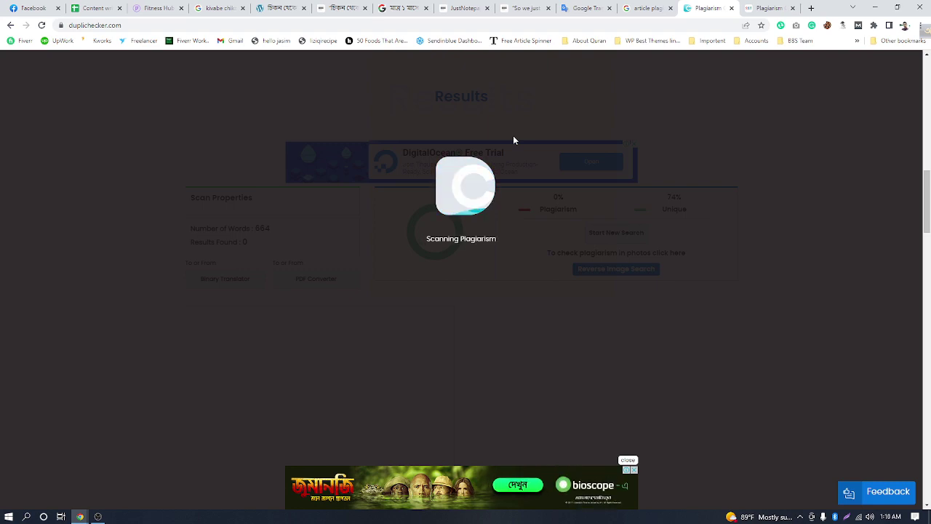
scroll(560, 99, up, 3)
click(641, 8)
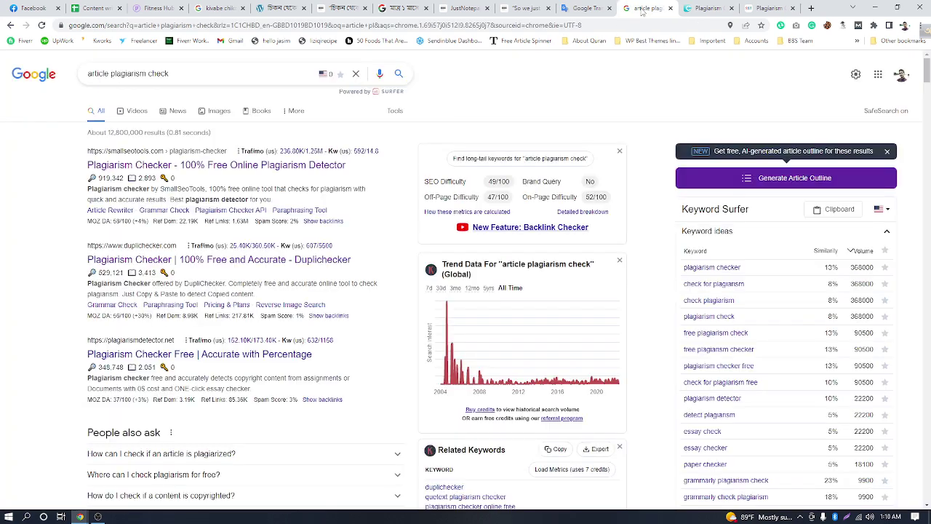
click(699, 10)
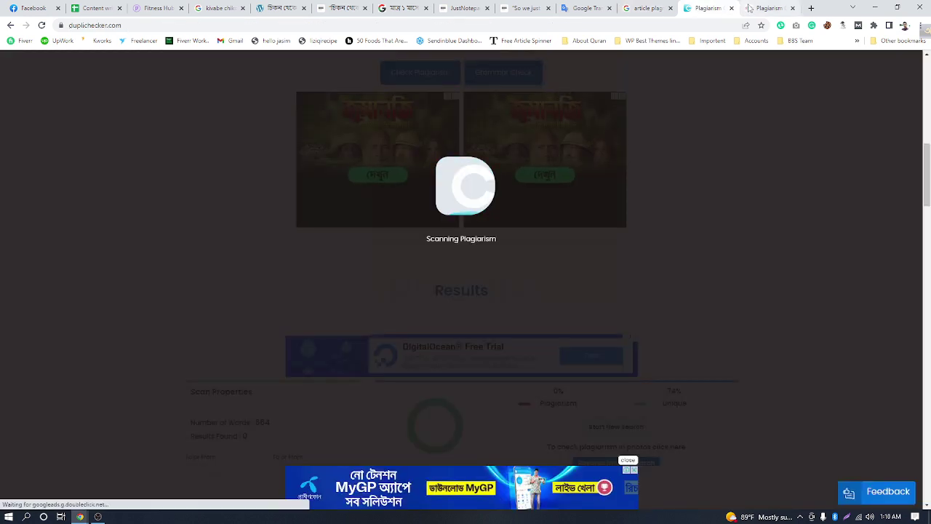
click(798, 13)
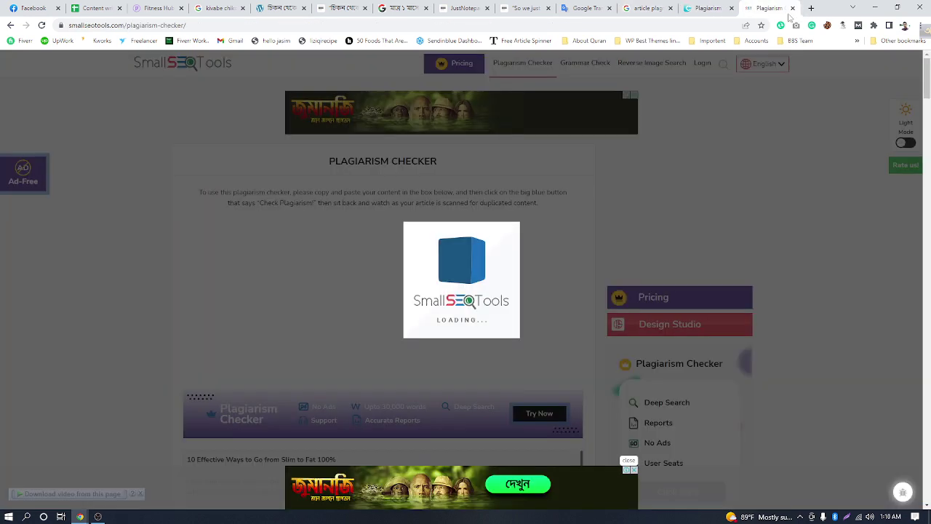
click(618, 16)
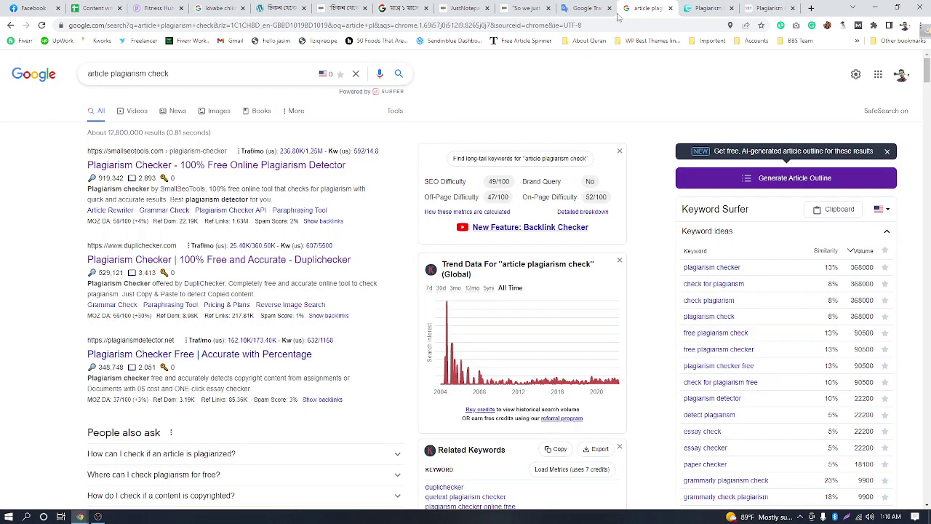
Step: Compare the two JustNotepad tabs holding the Bangla article and close the duplicate one beside the WordPress article
click(575, 6)
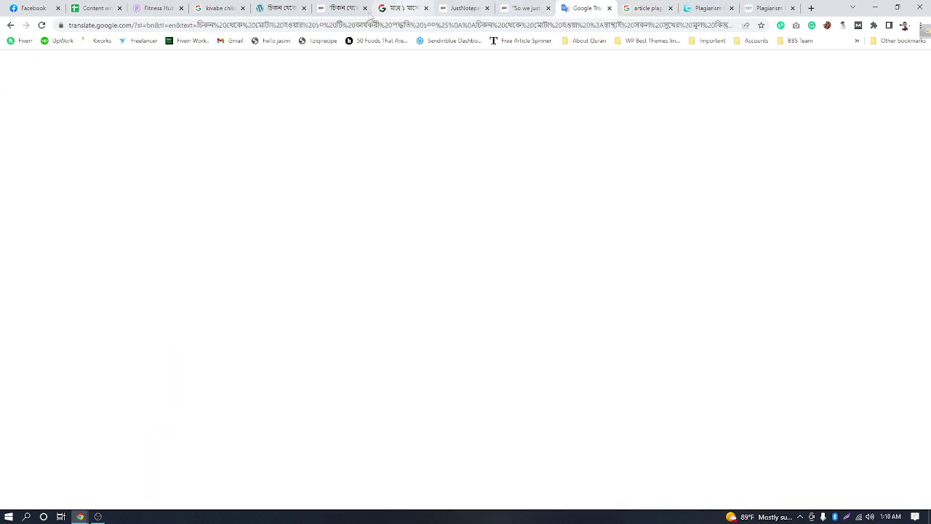
click(340, 10)
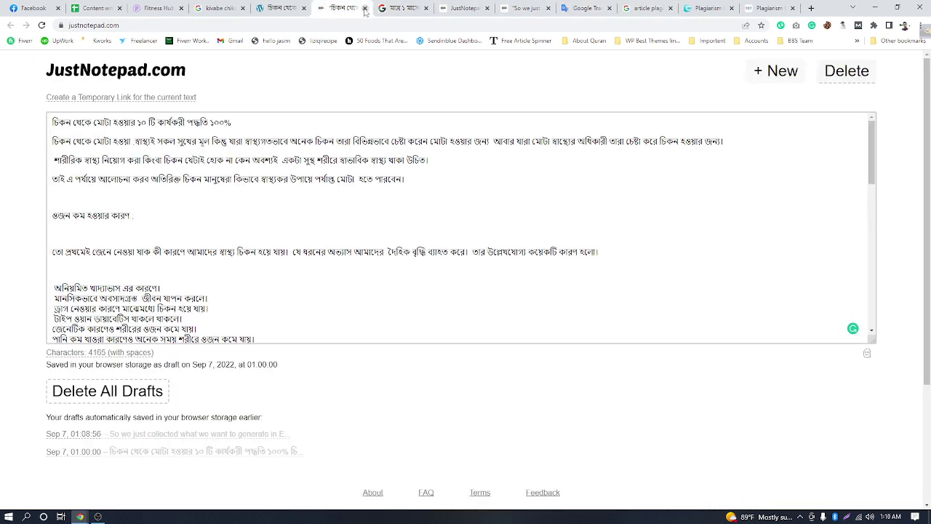
click(464, 10)
key(ctrl+a)
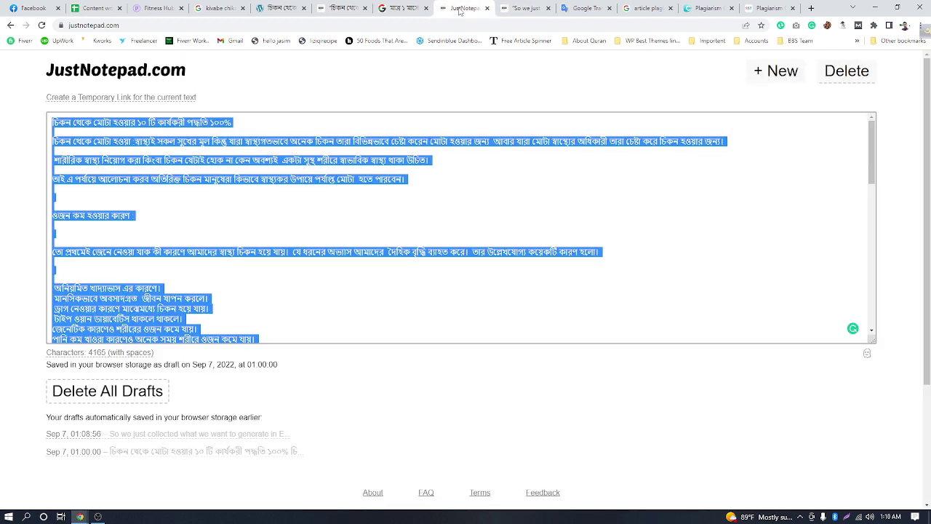
click(343, 9)
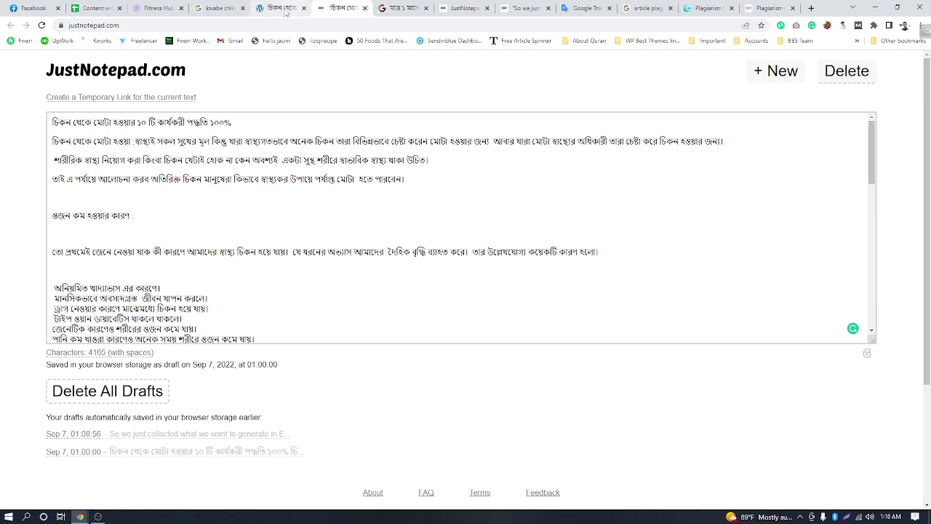
key(ctrl+w)
click(399, 8)
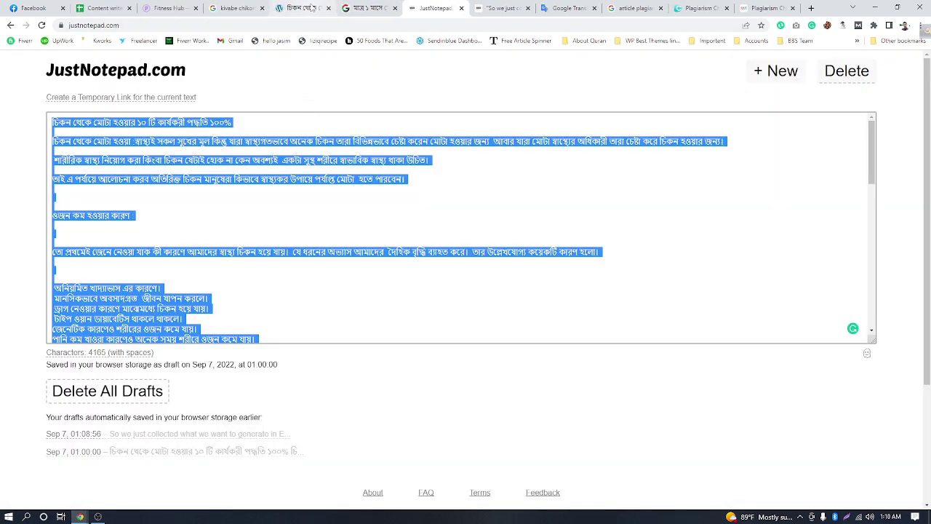
Step: Close the tabs with the "kivabe chikon" Google search, Facebook and the content-writing spreadsheet
click(312, 7)
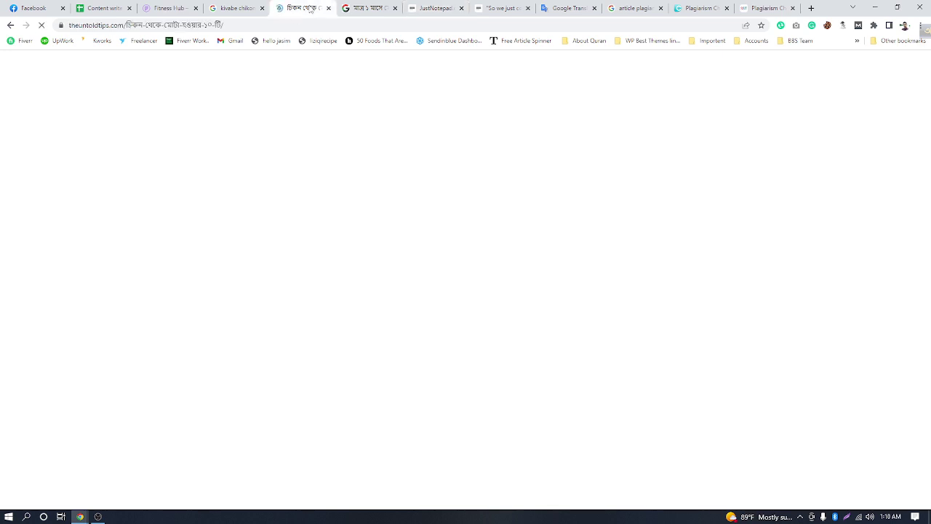
click(241, 9)
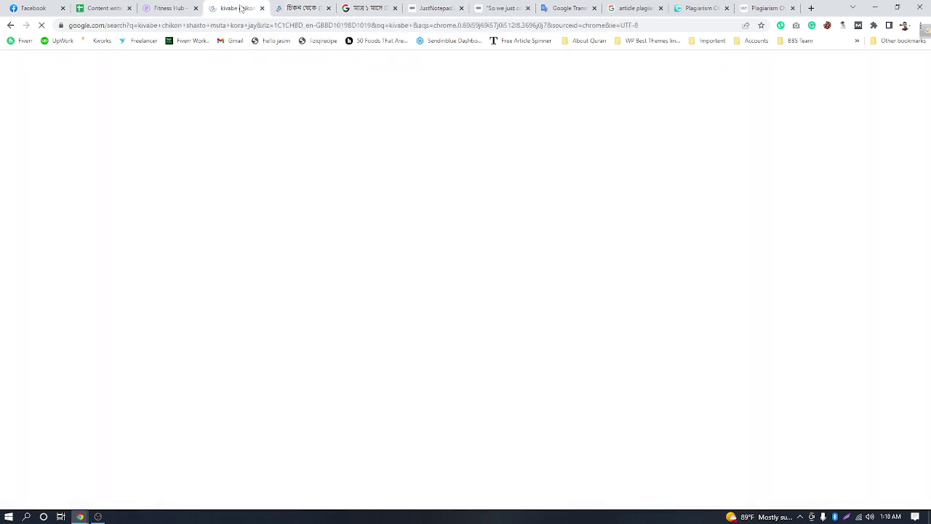
click(262, 8)
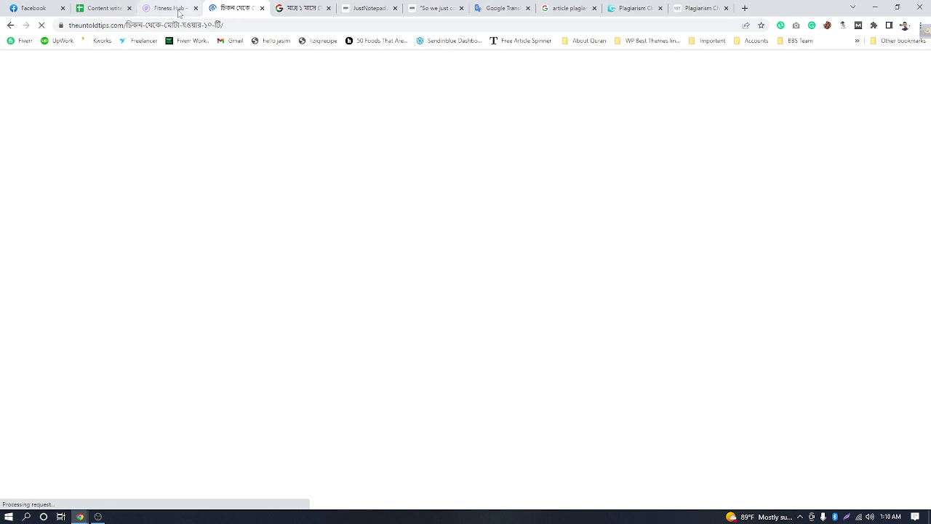
click(105, 9)
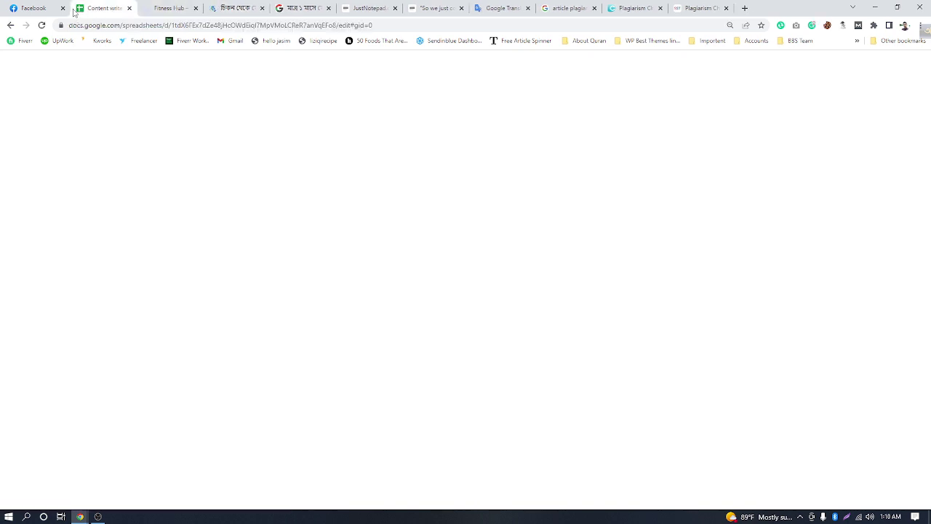
click(63, 8)
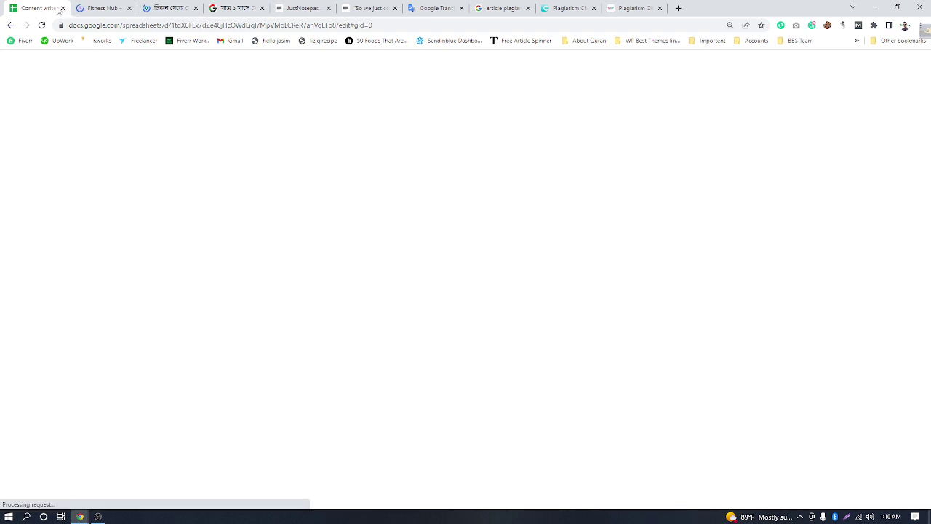
click(63, 8)
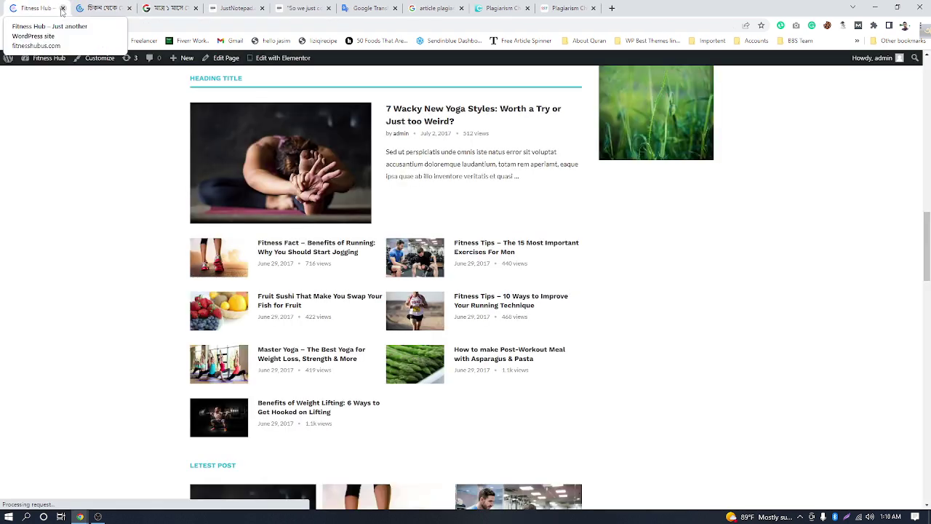
Step: Go through the remaining tabs and close the "article plagiarism check" Google search
click(102, 8)
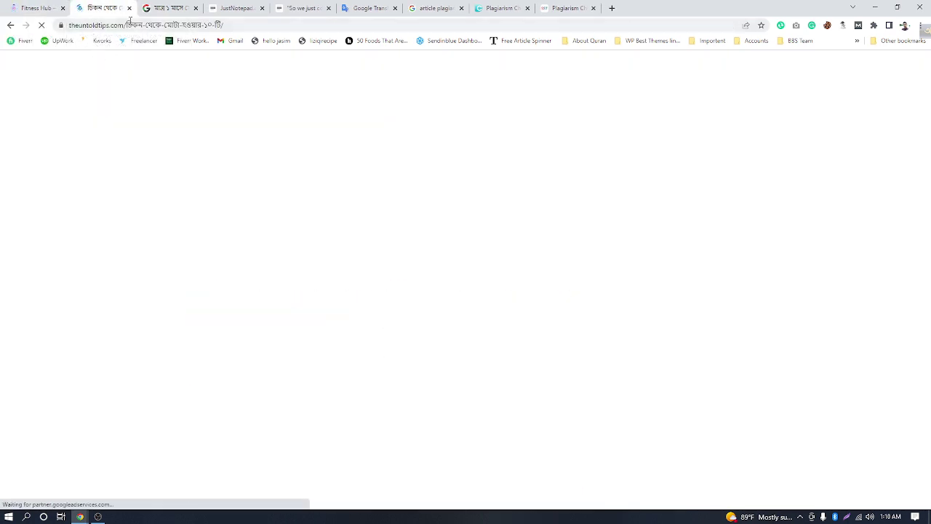
click(163, 9)
click(235, 8)
click(304, 9)
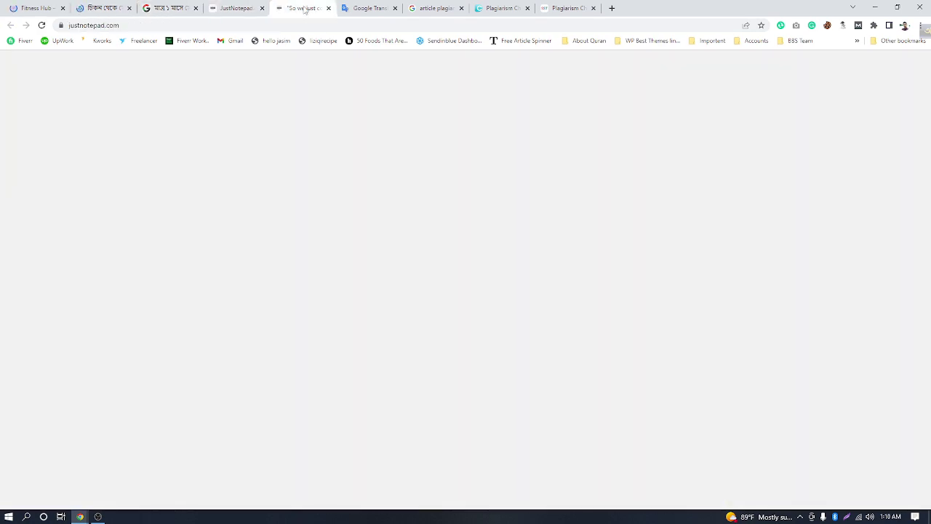
click(367, 8)
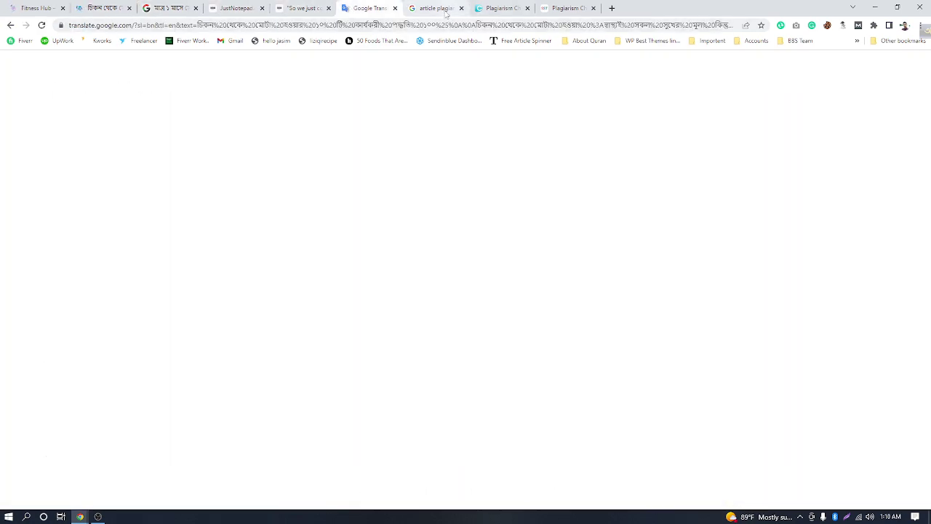
click(442, 9)
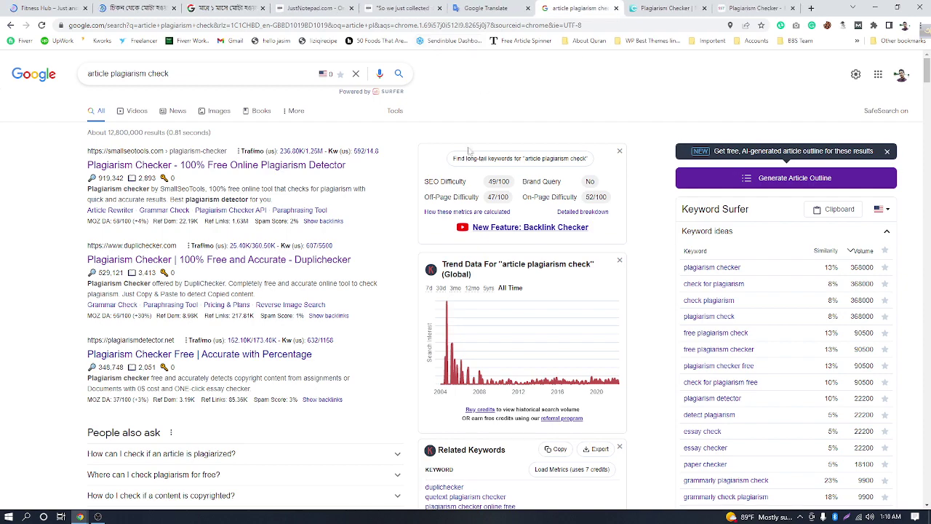
click(475, 9)
click(566, 11)
click(665, 10)
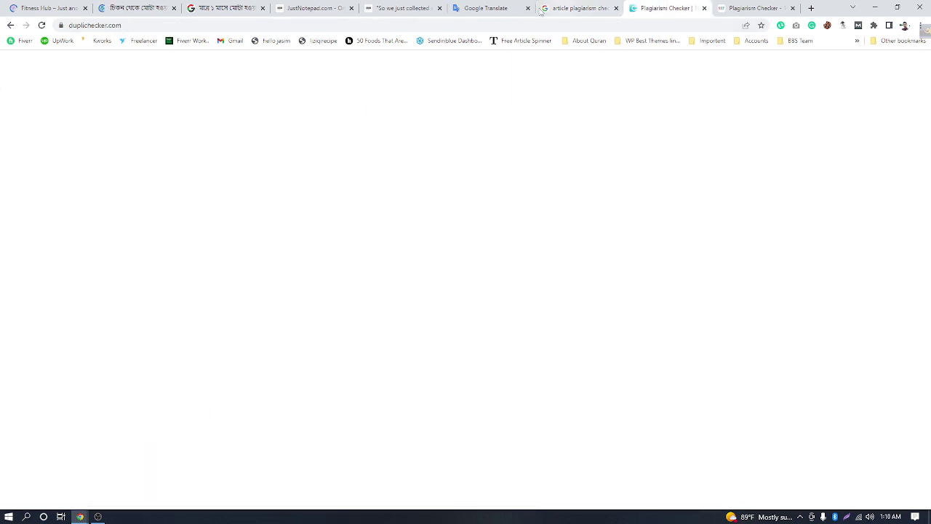
click(510, 8)
click(580, 10)
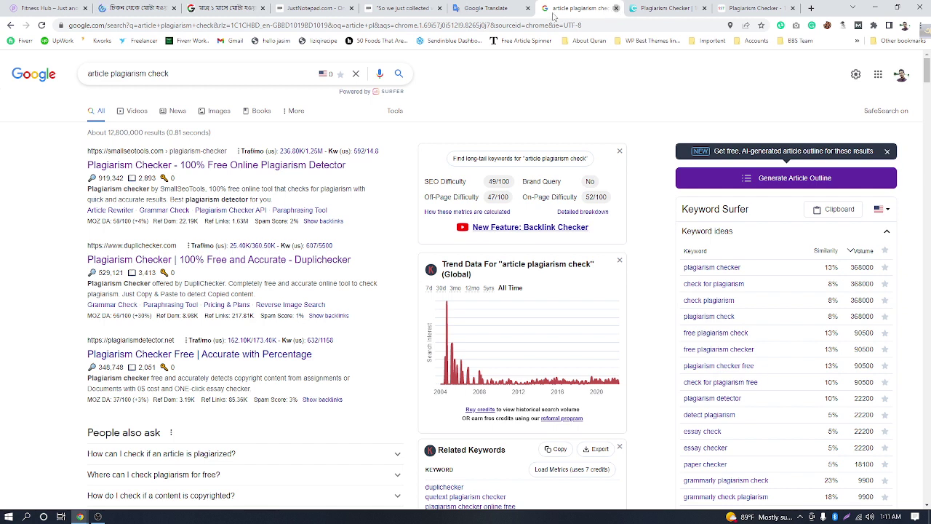
key(ctrl+w)
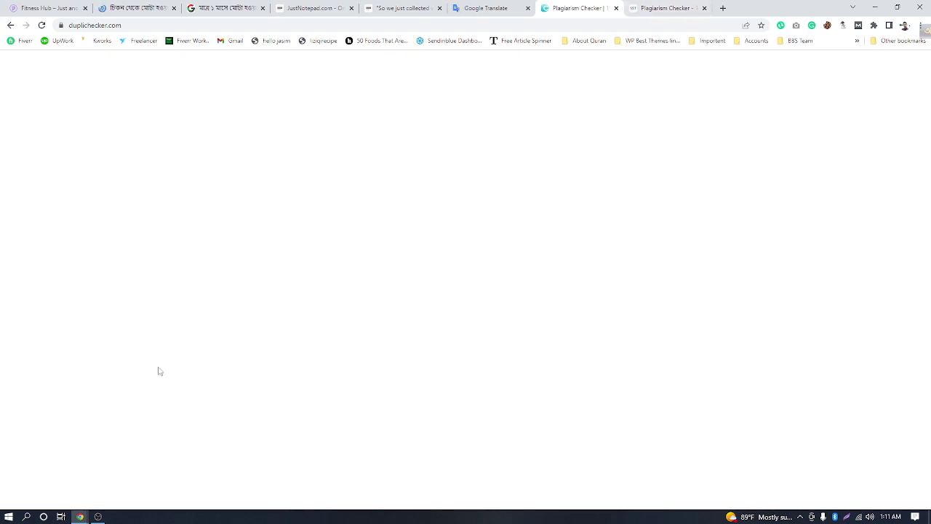
Step: Check the OBS window, minimise it, and examine Duplichecker's plagiarism and uniqueness results with the scanned article text
click(97, 516)
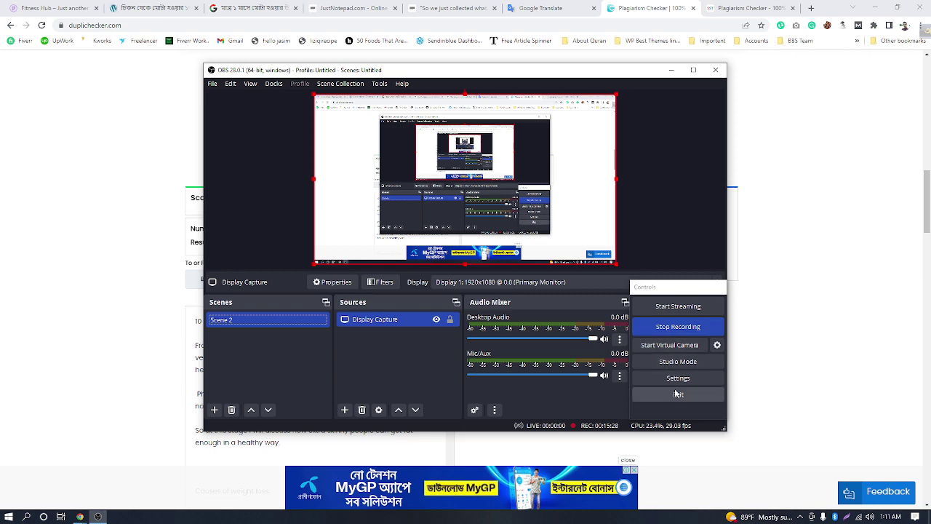
click(670, 69)
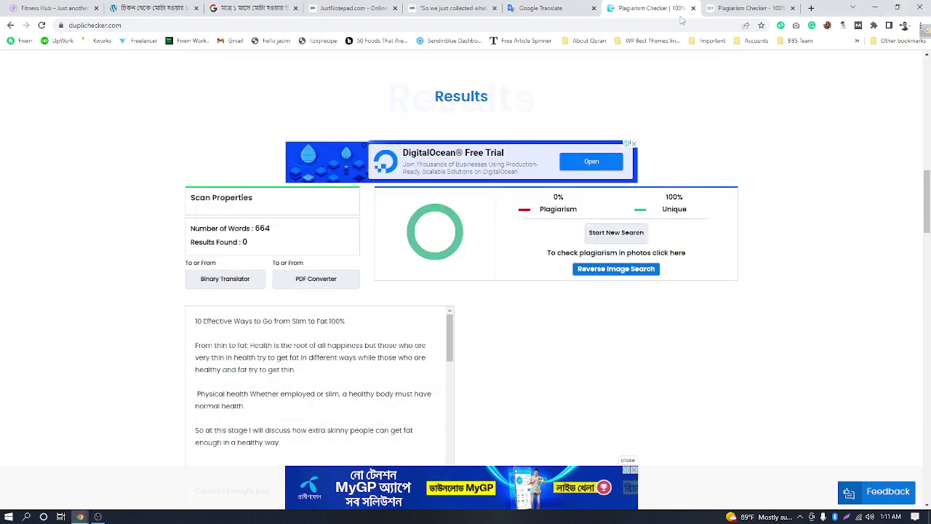
scroll(386, 248, down, 3)
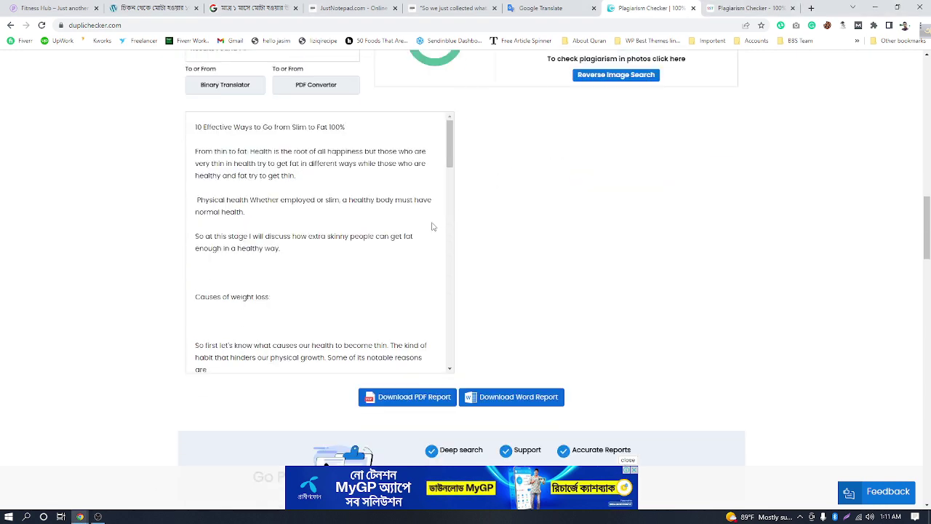
scroll(337, 226, up, 3)
scroll(312, 243, up, 2)
scroll(305, 218, down, 2)
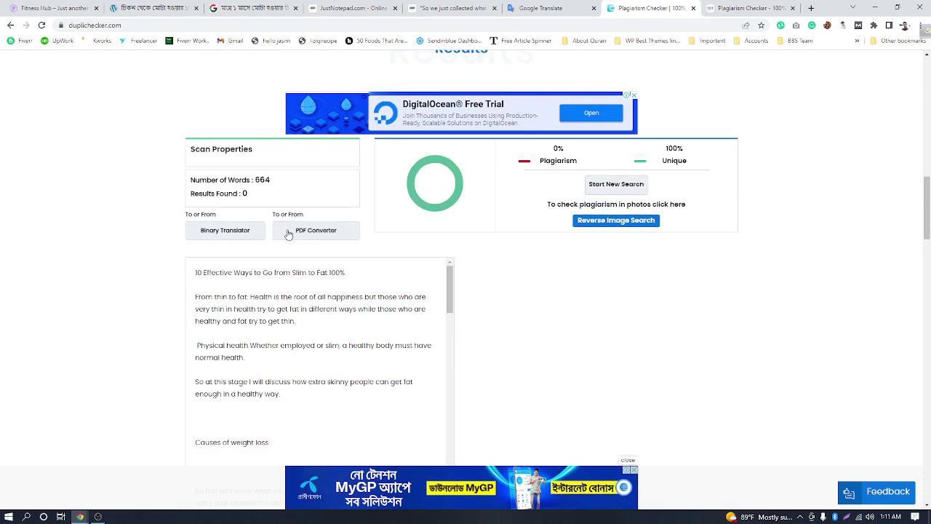
Step: Read through the scanned article text below Duplichecker's scan properties and look over the rest of the results page
scroll(245, 169, down, 1)
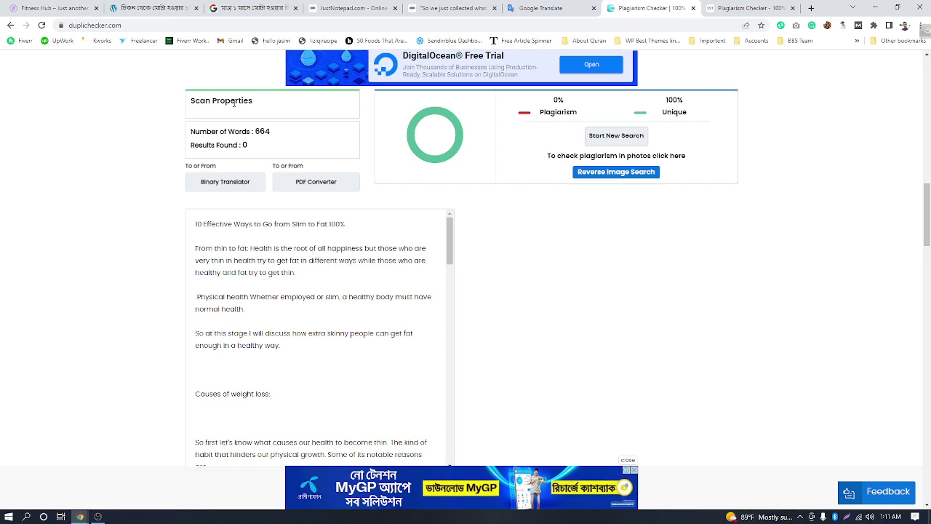
scroll(225, 175, down, 1)
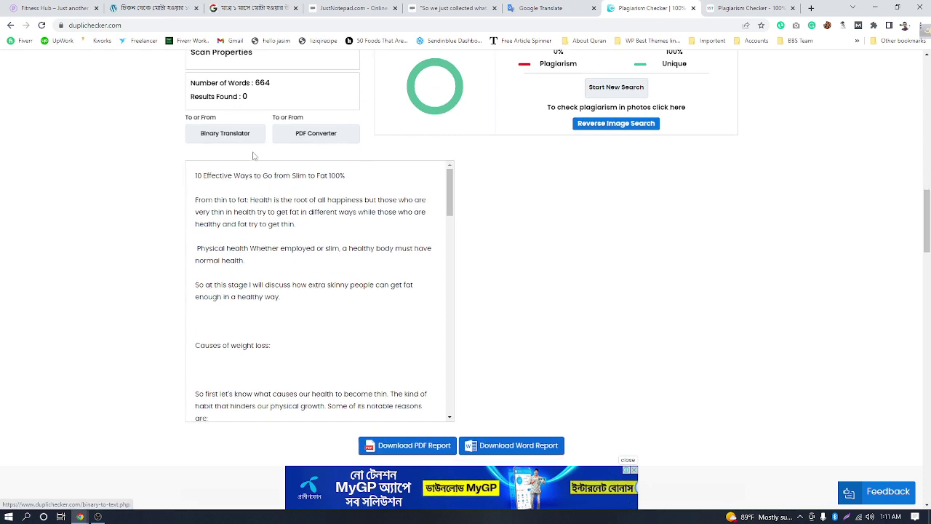
scroll(254, 204, down, 3)
scroll(291, 211, down, 10)
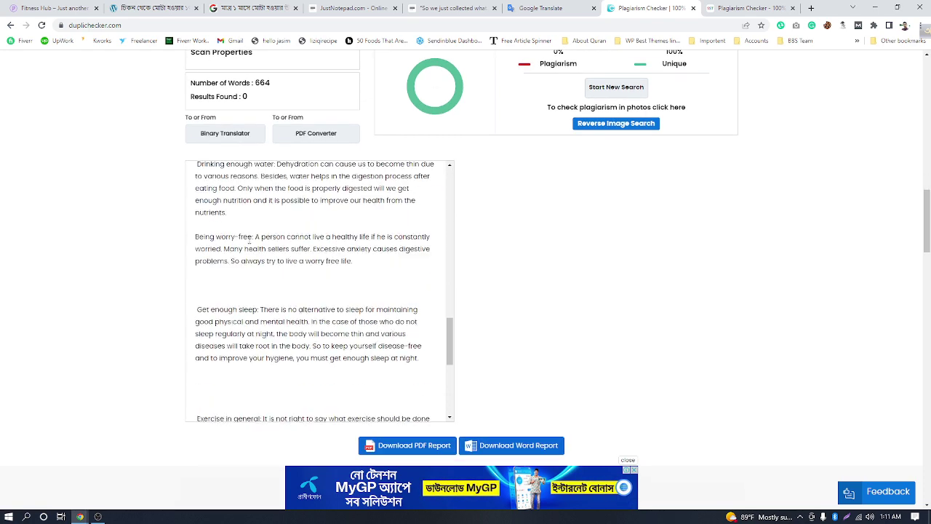
scroll(477, 248, down, 6)
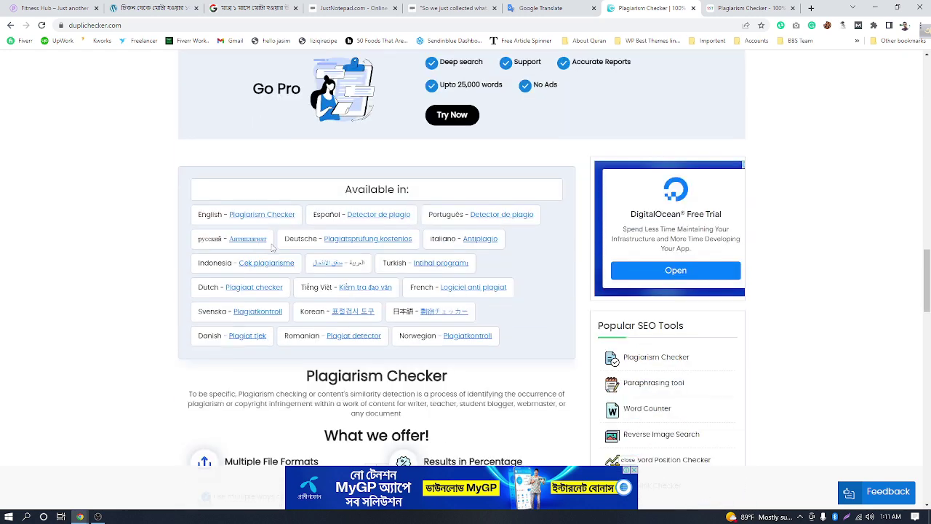
scroll(163, 208, up, 8)
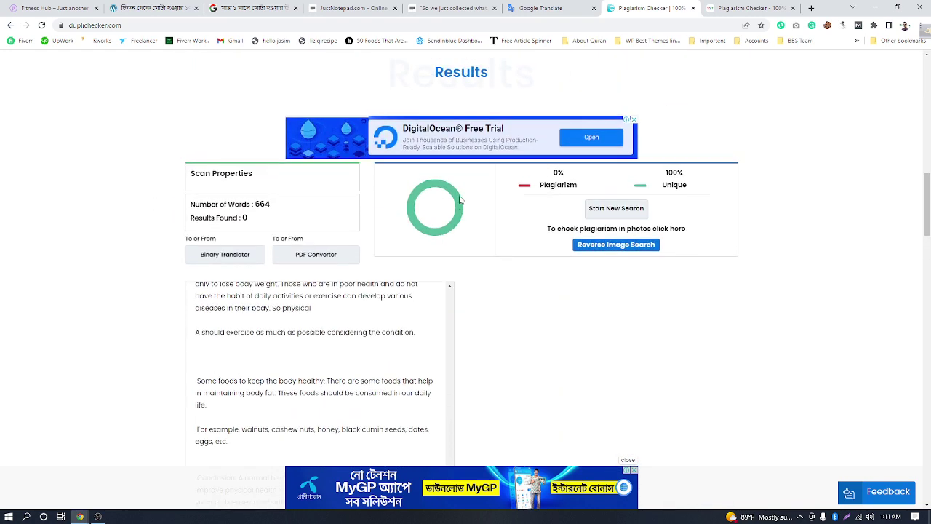
Step: Highlight the unique percentage in the Duplichecker results and return to the JustNotepad note explaining the process
scroll(581, 301, down, 1)
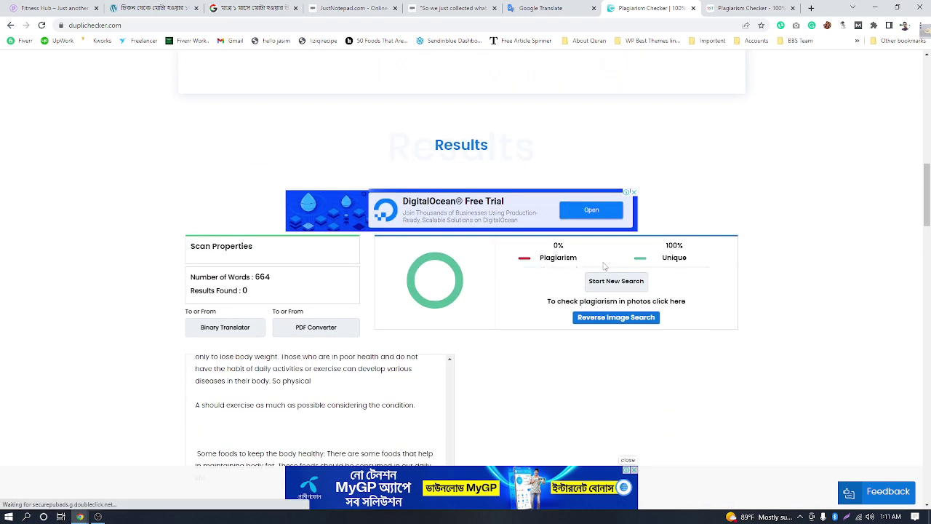
drag(567, 249, 666, 245)
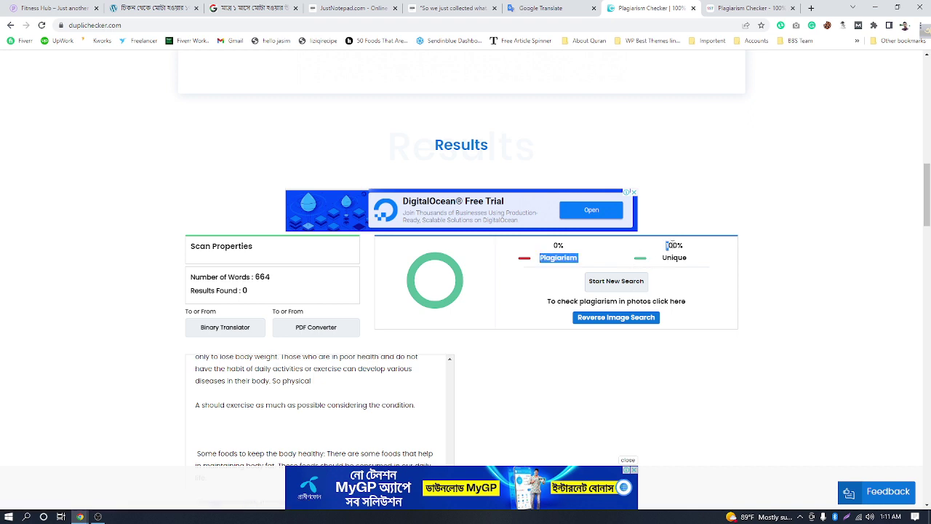
click(696, 254)
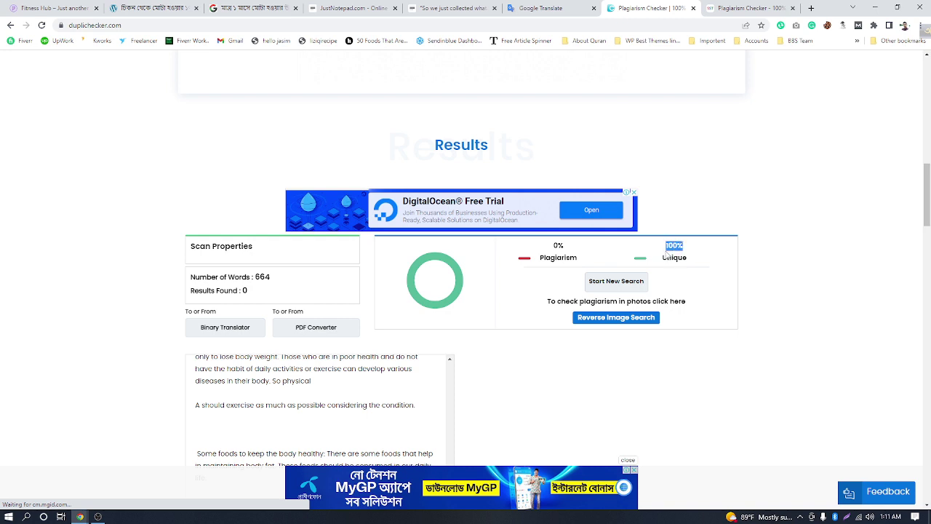
click(457, 9)
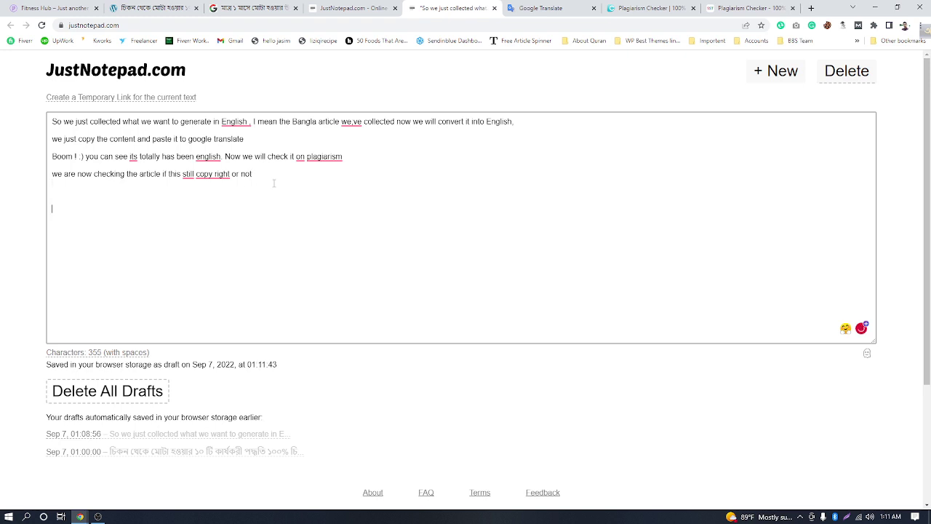
Step: Add the line "Boom! as you can see this content vis totally Unique" below the existing notes
text(oo)
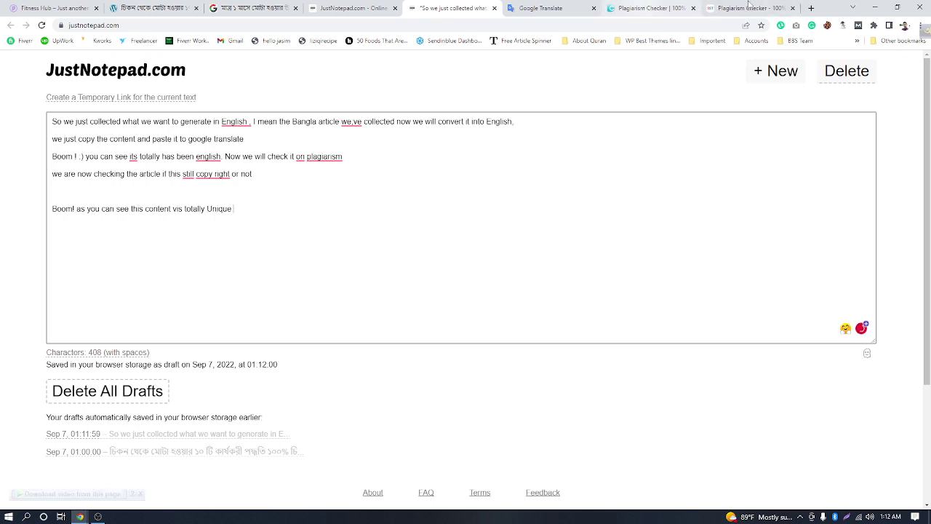
Step: Review the SmallSEOTools plagiarism report for the translated article, including the uniqueness score, word statistics and checked text
click(757, 11)
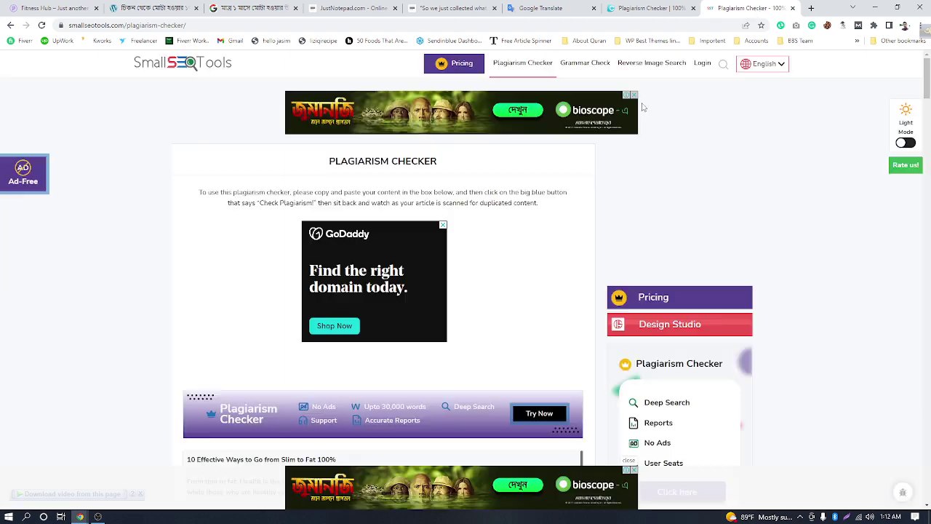
scroll(425, 248, down, 4)
scroll(425, 248, down, 10)
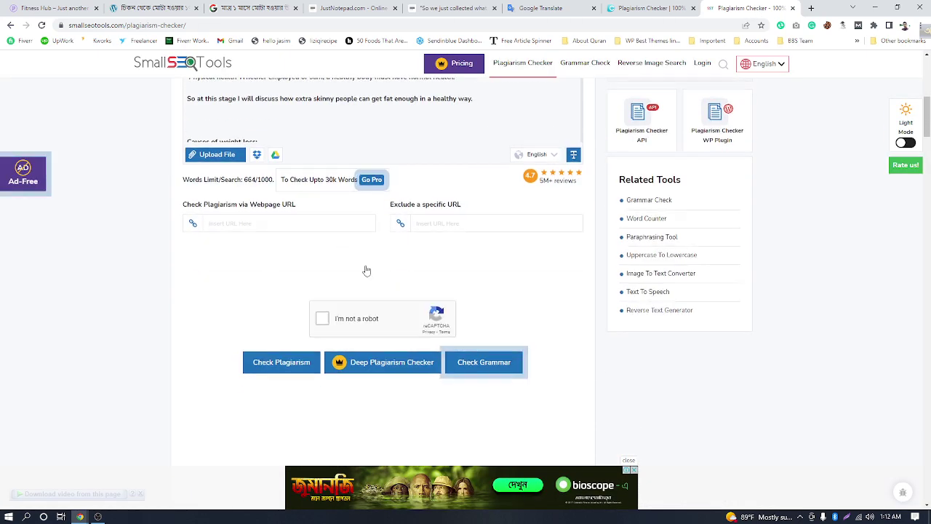
scroll(499, 249, up, 2)
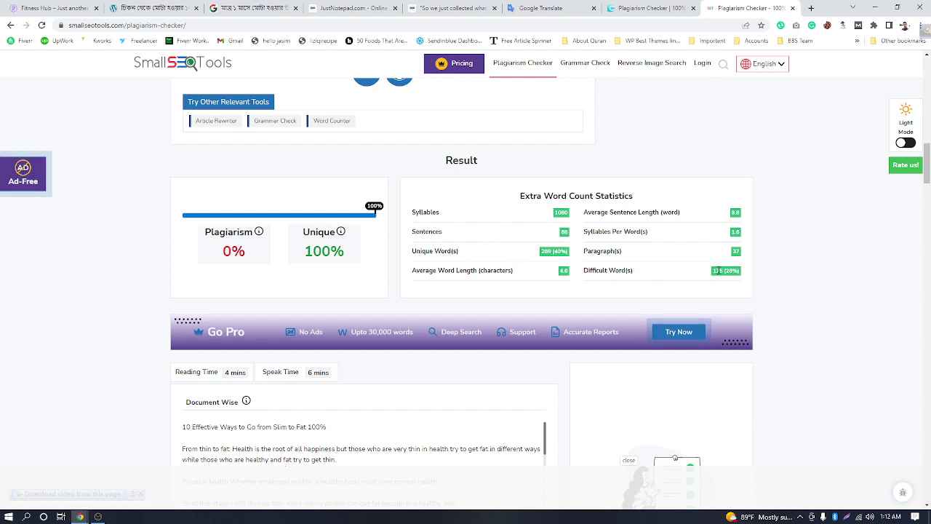
scroll(626, 284, down, 3)
scroll(362, 272, down, 3)
scroll(362, 272, up, 5)
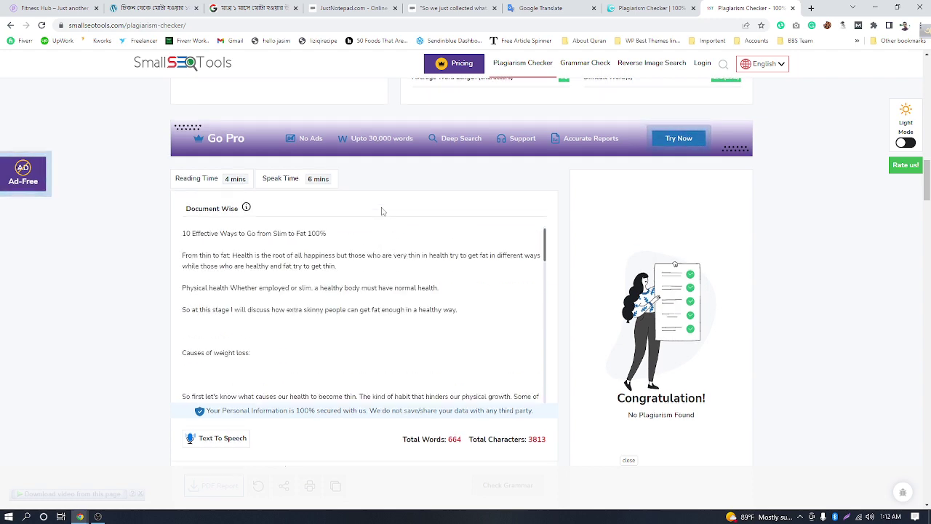
scroll(579, 241, down, 1)
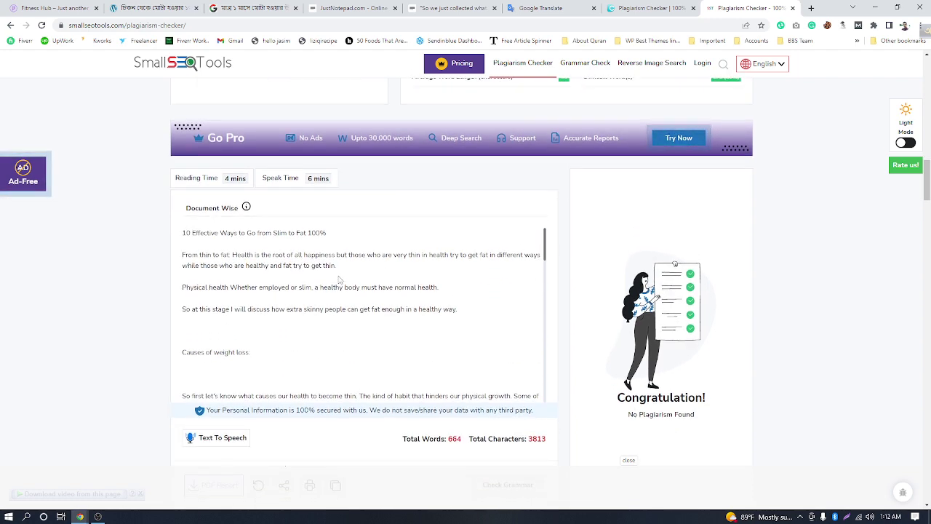
scroll(248, 255, down, 10)
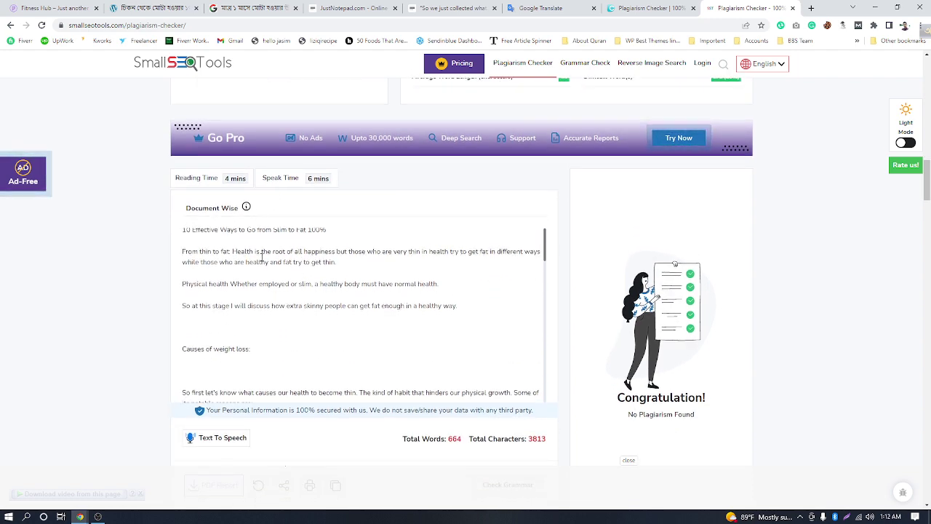
scroll(286, 273, down, 6)
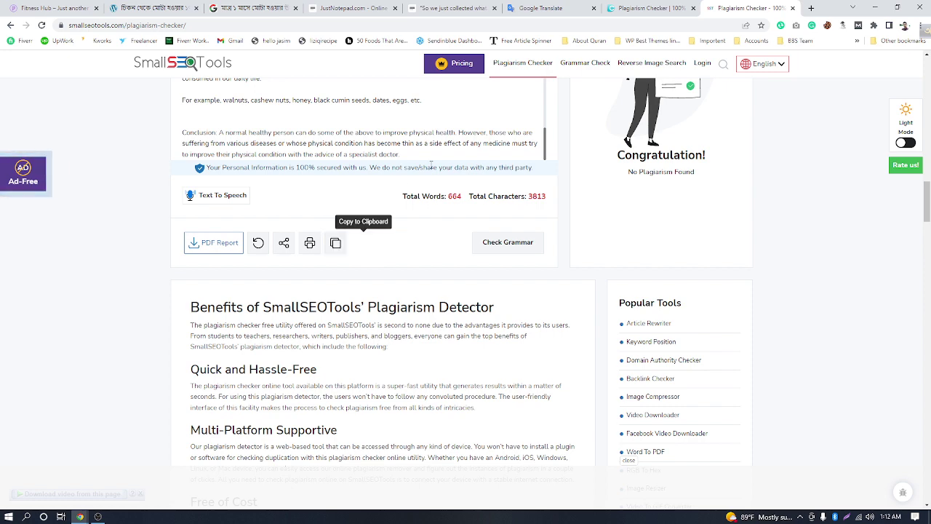
scroll(94, 151, up, 15)
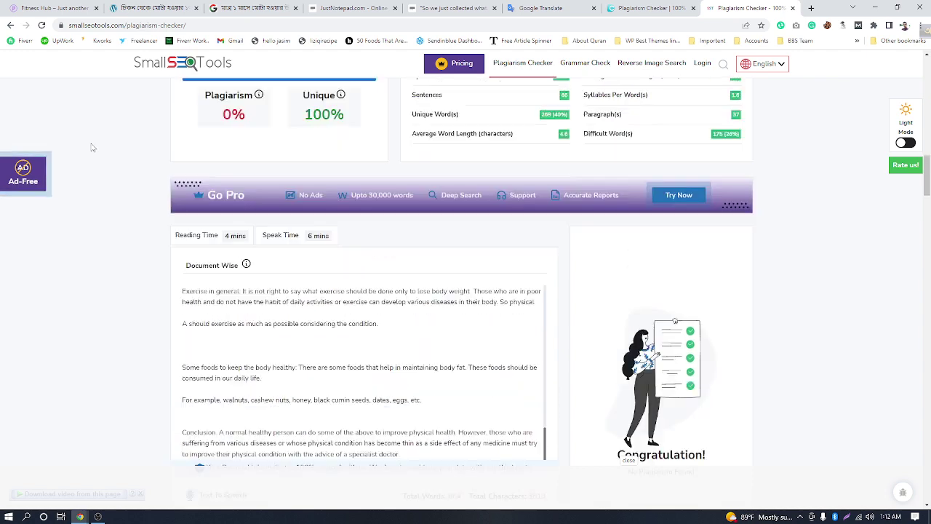
scroll(652, 129, up, 9)
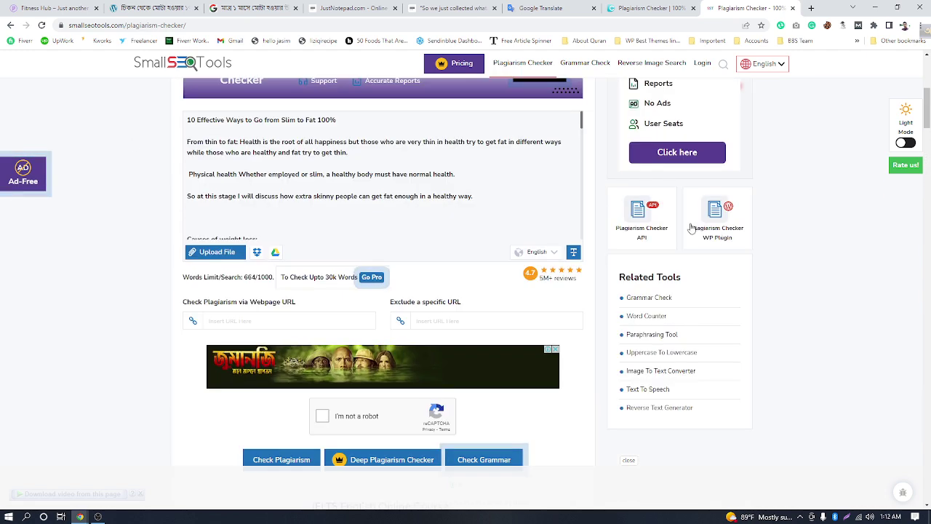
scroll(617, 92, up, 1)
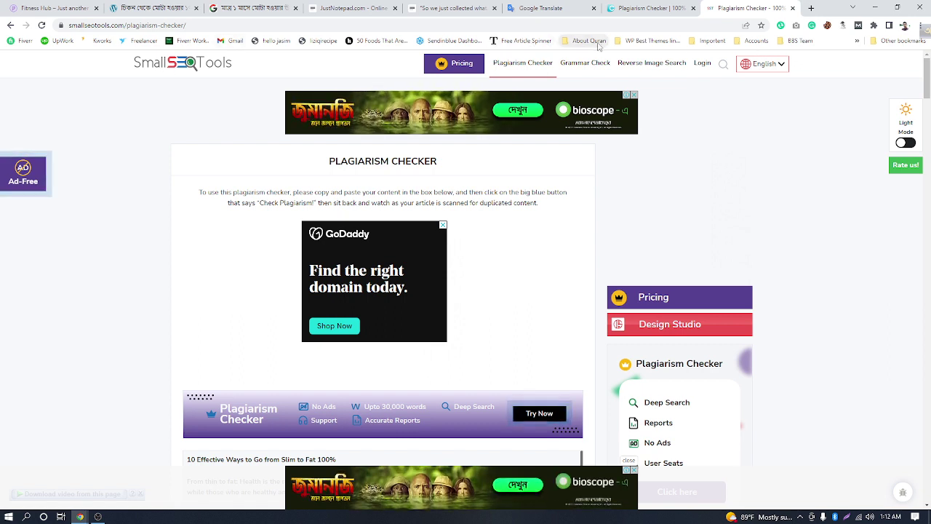
Step: Bookmark the SmallSEOTools plagiarism checker page in Mobile bookmarks, shortening its name to "Plagiarism Checke"
click(762, 25)
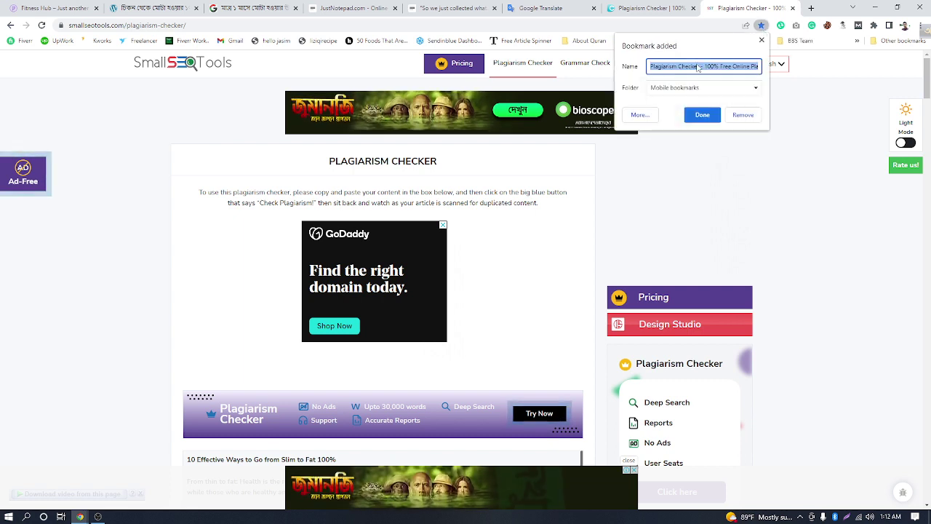
click(709, 67)
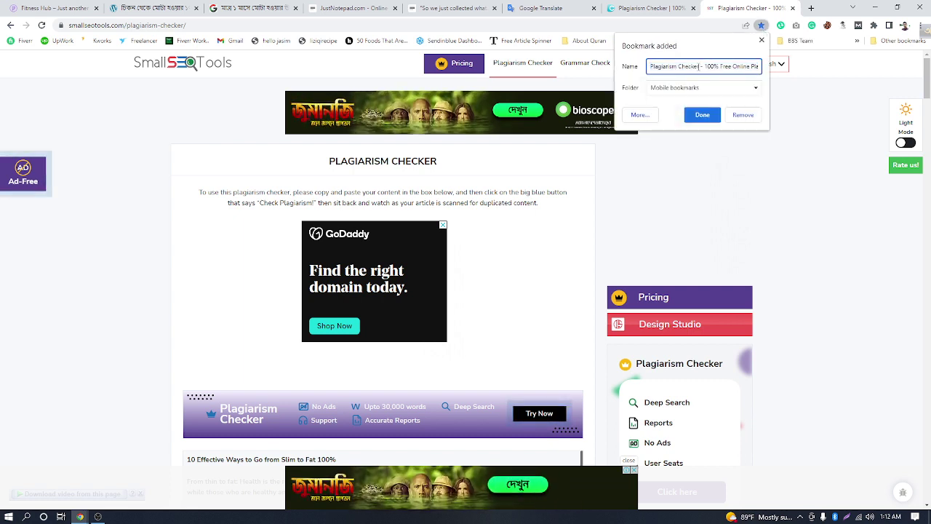
drag(699, 66, 761, 66)
key(BackSpace)
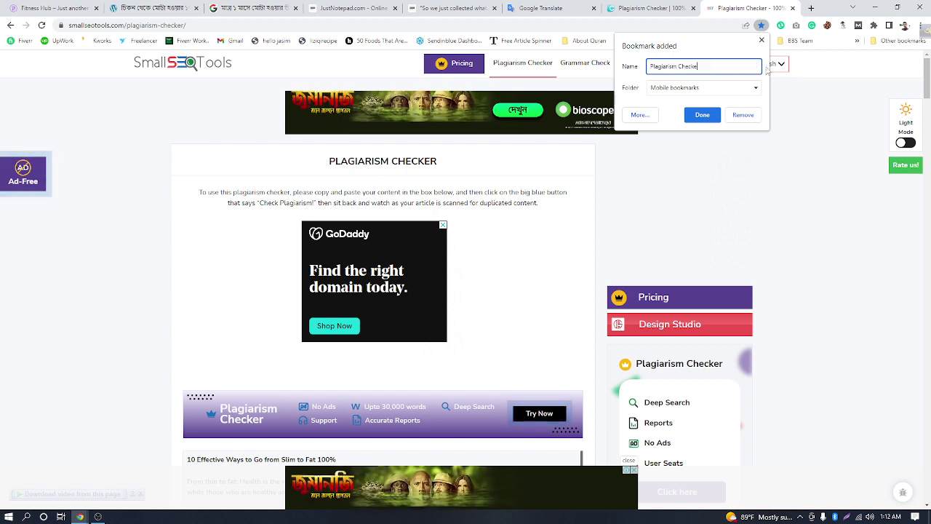
click(701, 114)
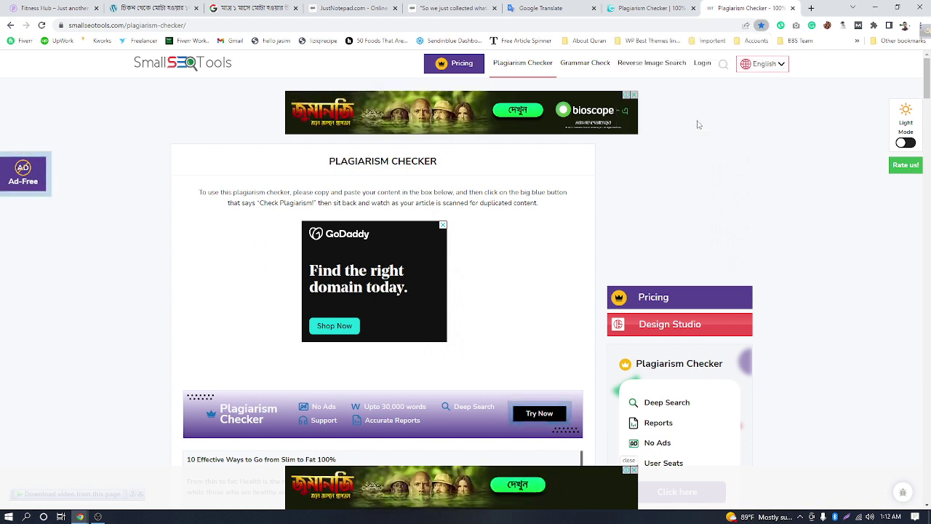
Step: Bookmark the duplichecker.com page in Mobile bookmarks under the name "Duplichecker"
click(657, 10)
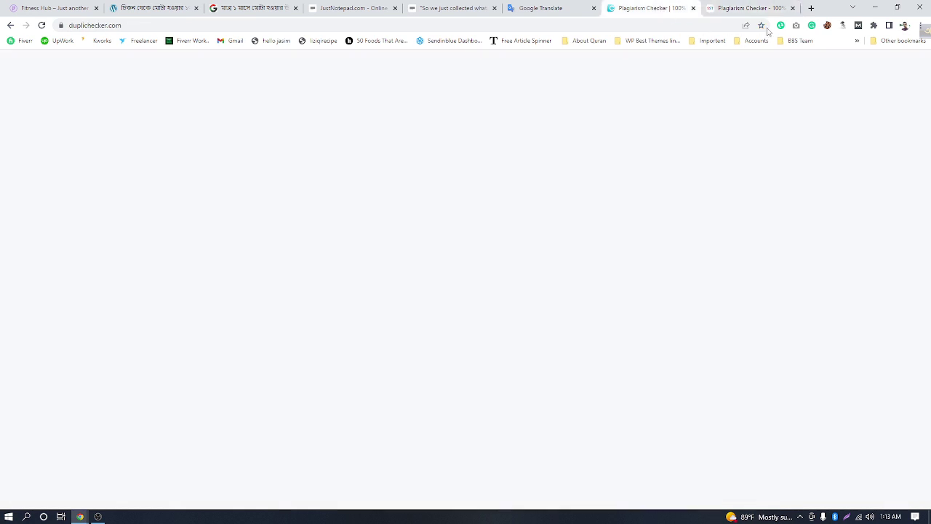
click(762, 27)
click(715, 67)
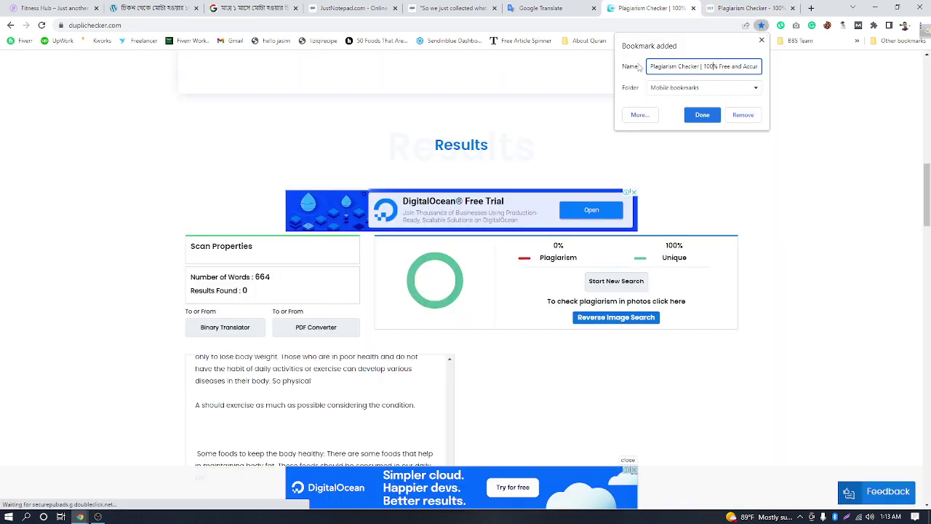
drag(701, 66, 628, 66)
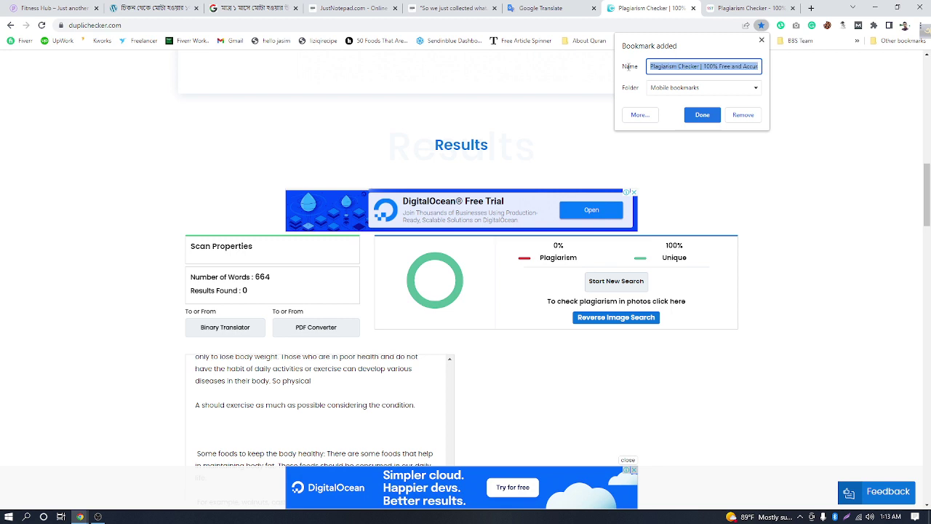
key(BackSpace)
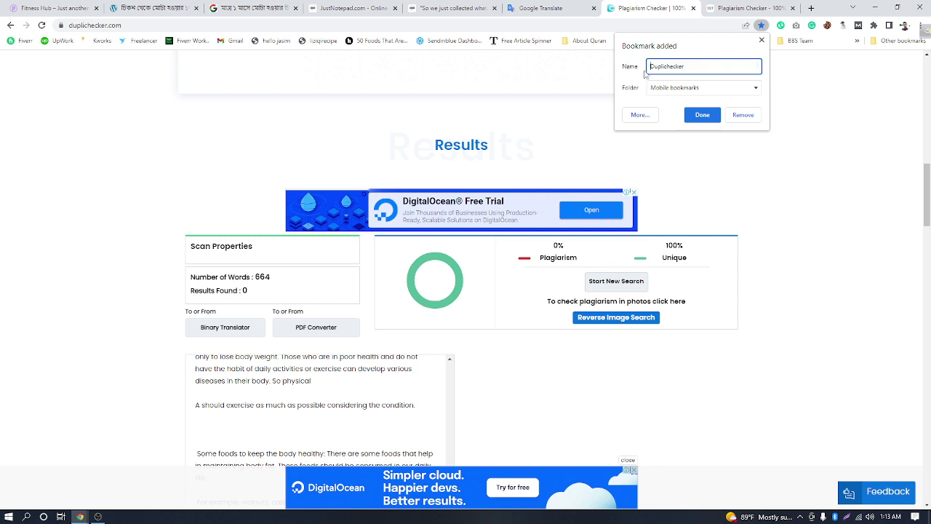
click(703, 115)
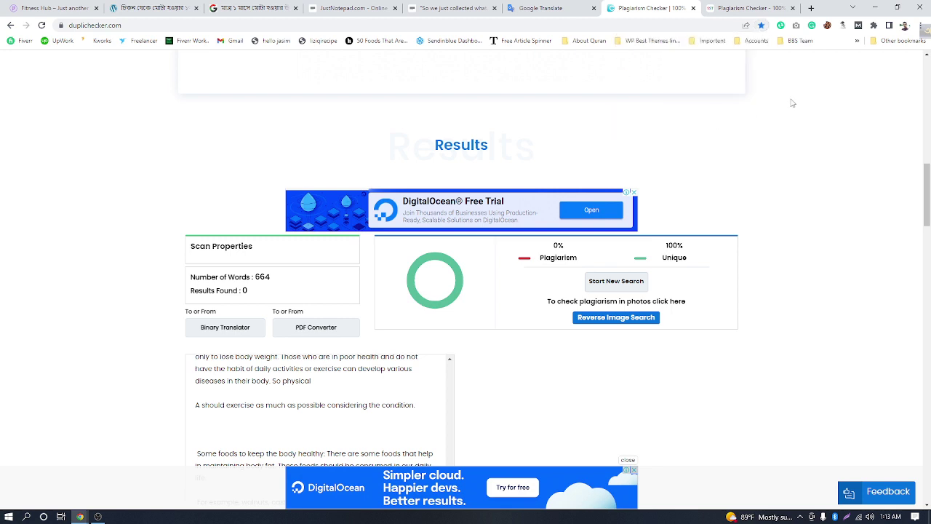
Step: Examine the Duplichecker results page, including the scanned article text, the report download options and the plagiarism score
click(729, 15)
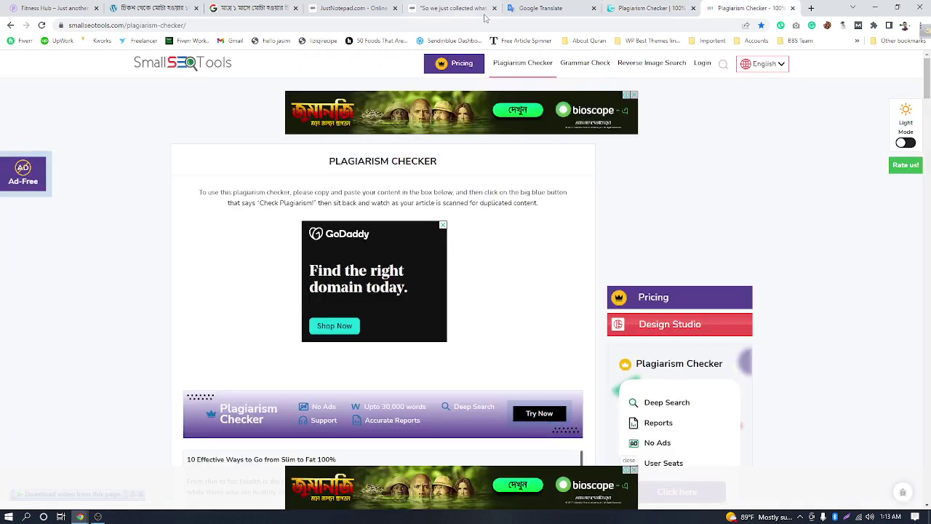
click(649, 9)
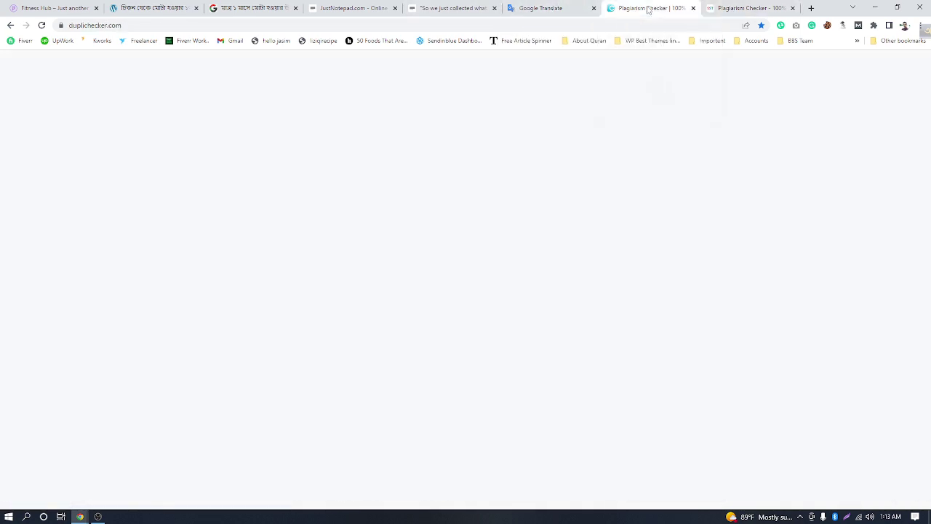
scroll(269, 195, down, 6)
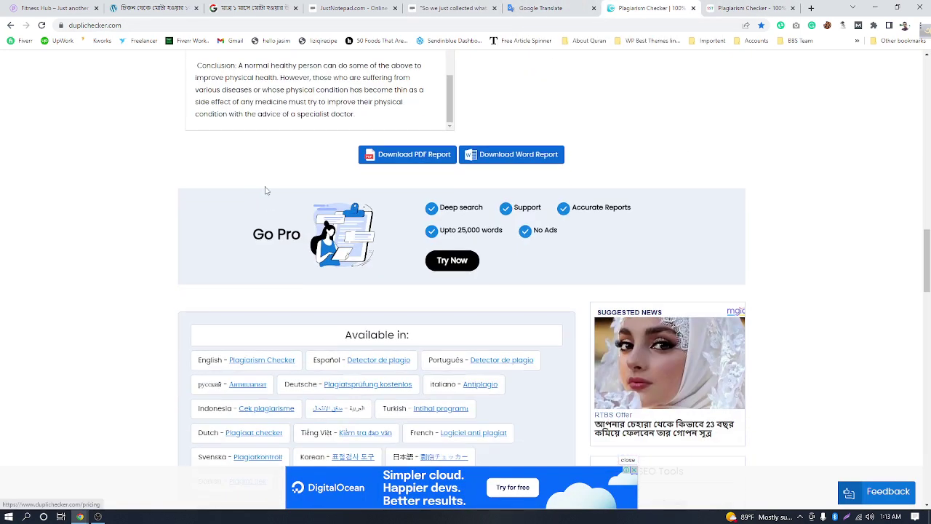
scroll(269, 195, up, 2)
scroll(310, 197, down, 1)
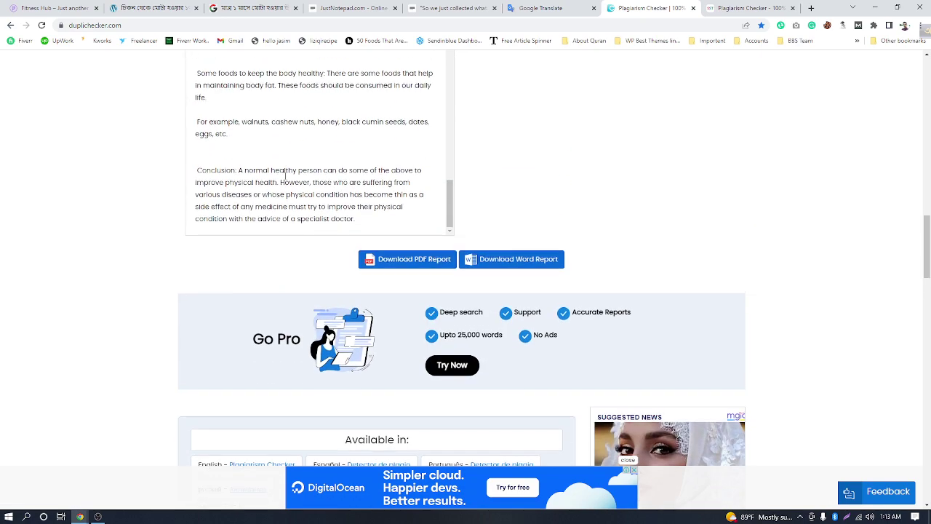
scroll(298, 187, up, 3)
scroll(320, 280, up, 8)
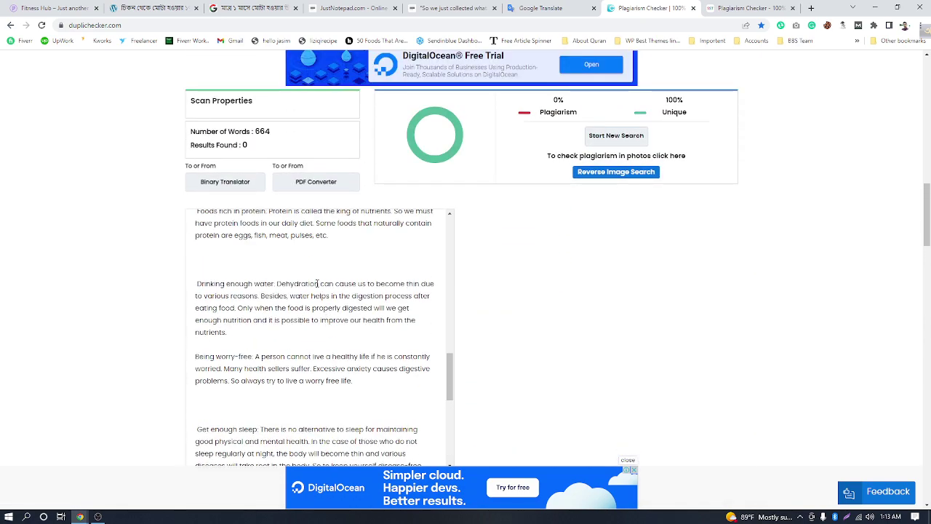
scroll(333, 282, up, 6)
triple_click(327, 284)
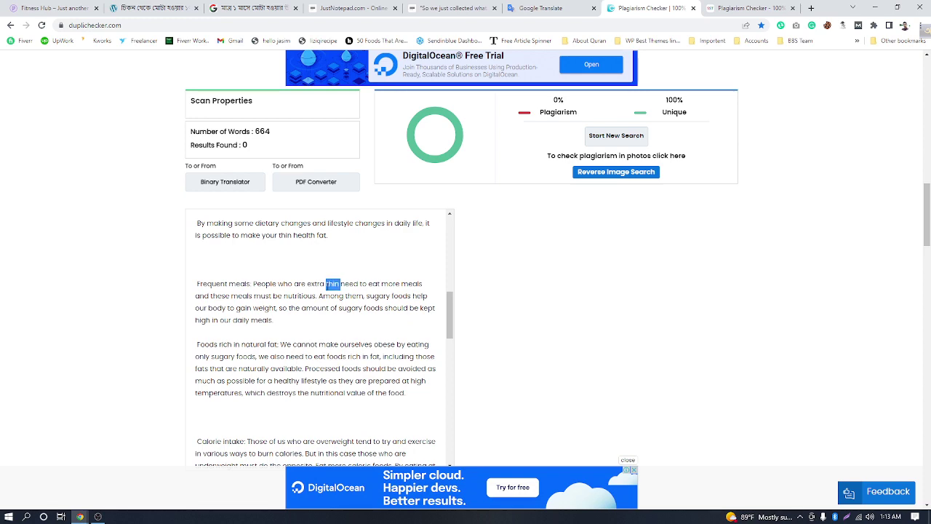
key(ctrl+a)
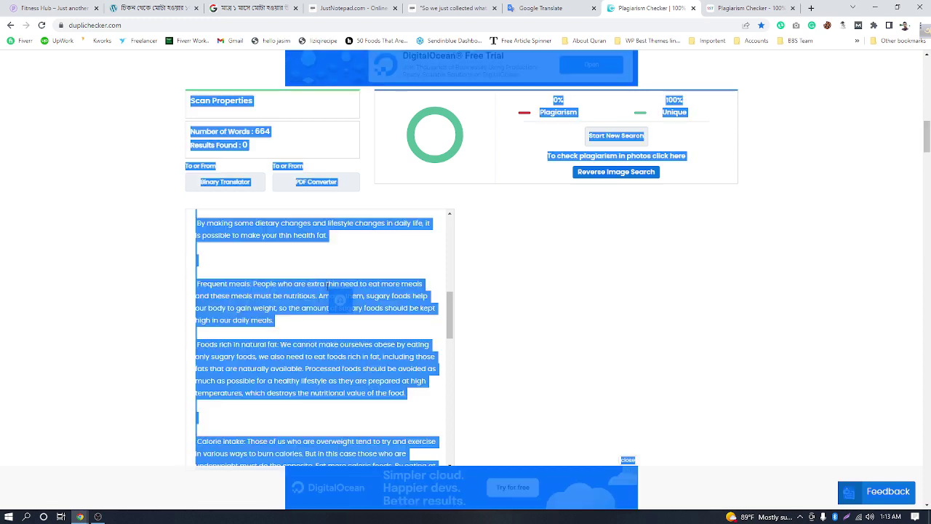
click(492, 312)
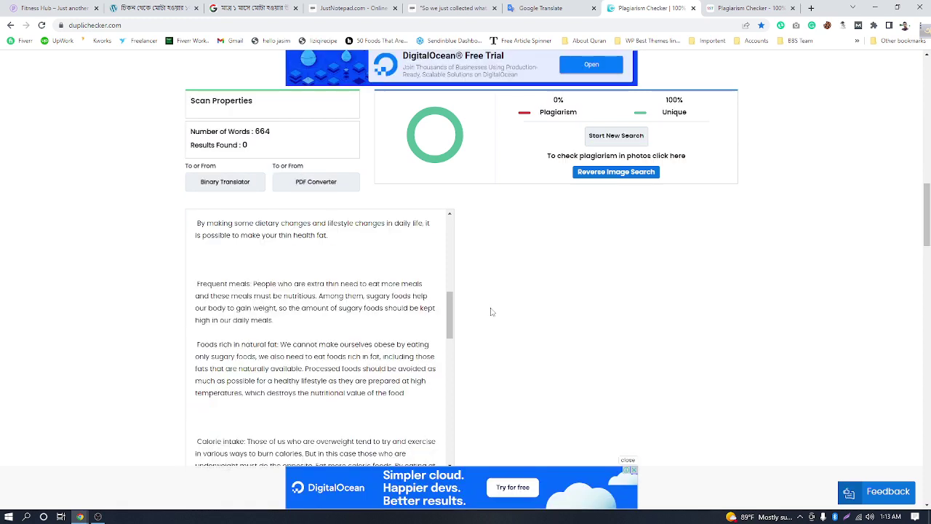
Step: Return to the SmallSEOTools checker and look over the submitted article, the check options and the result section
click(750, 8)
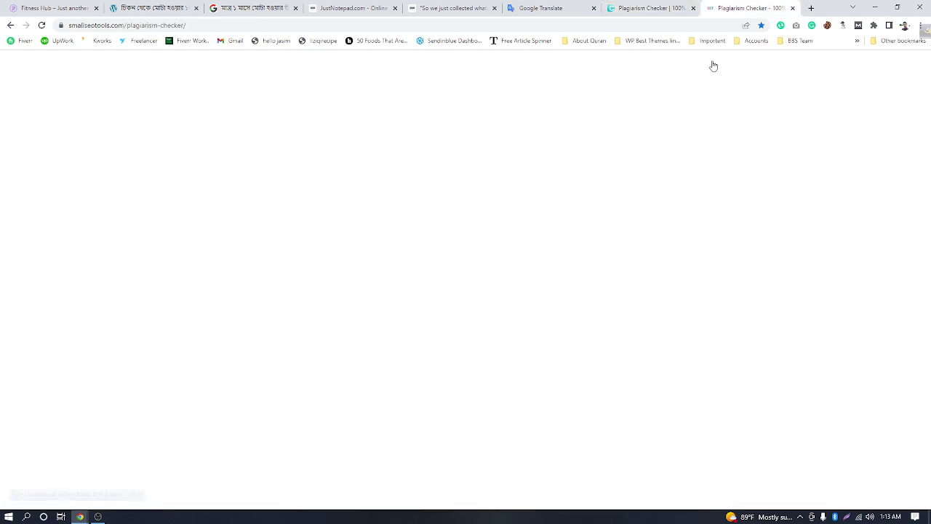
scroll(289, 296, down, 3)
scroll(289, 309, down, 5)
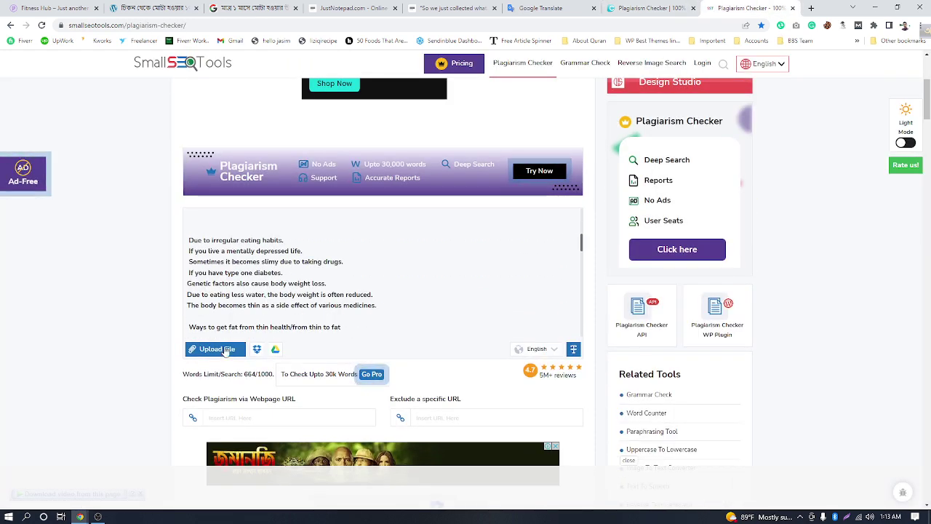
scroll(360, 320, down, 2)
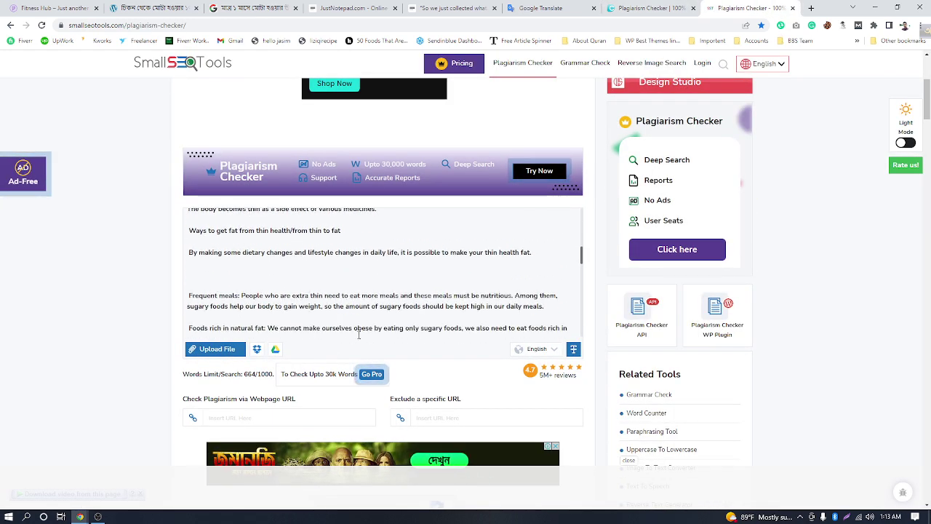
scroll(390, 372, down, 1)
scroll(390, 371, down, 2)
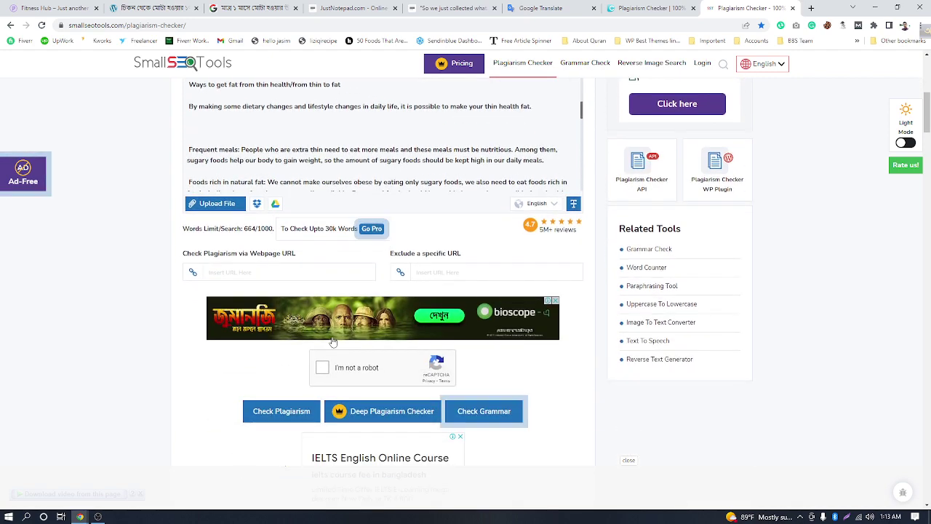
scroll(374, 317, up, 4)
scroll(374, 318, up, 1)
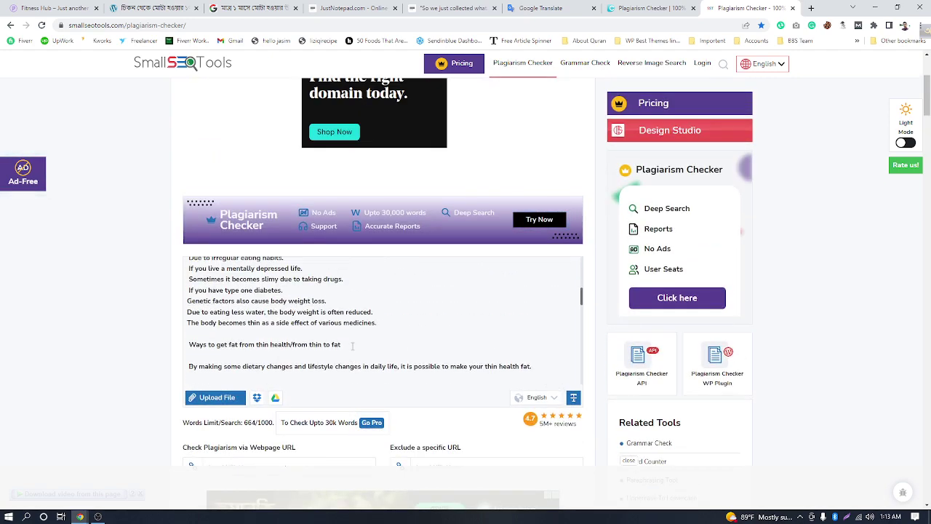
scroll(353, 346, up, 5)
scroll(490, 277, up, 3)
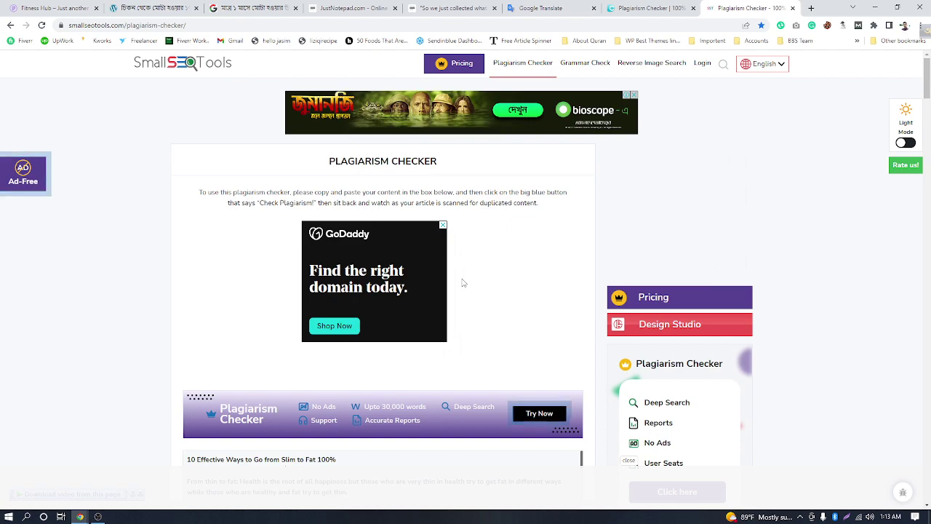
scroll(463, 282, down, 20)
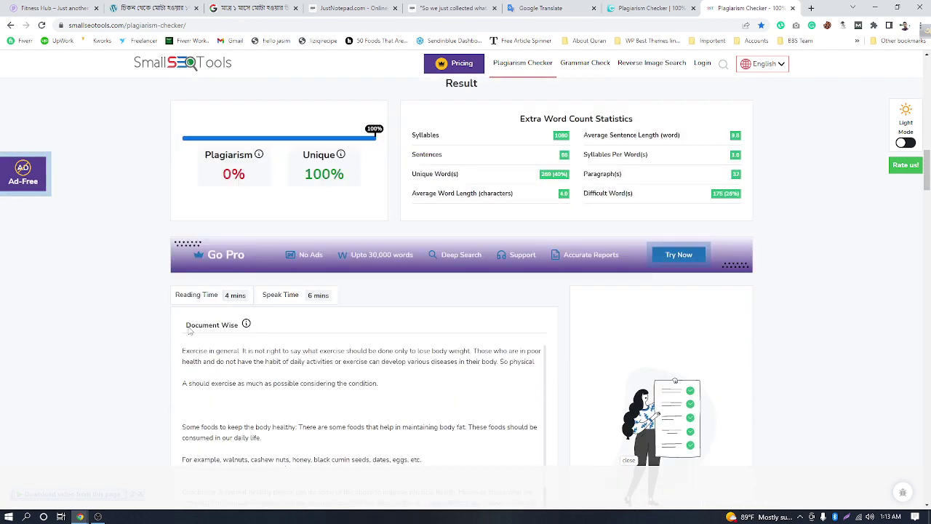
Step: Copy the full checked article text from the SmallSEOTools result and paste it into a new JustNotepad note
scroll(342, 276, down, 4)
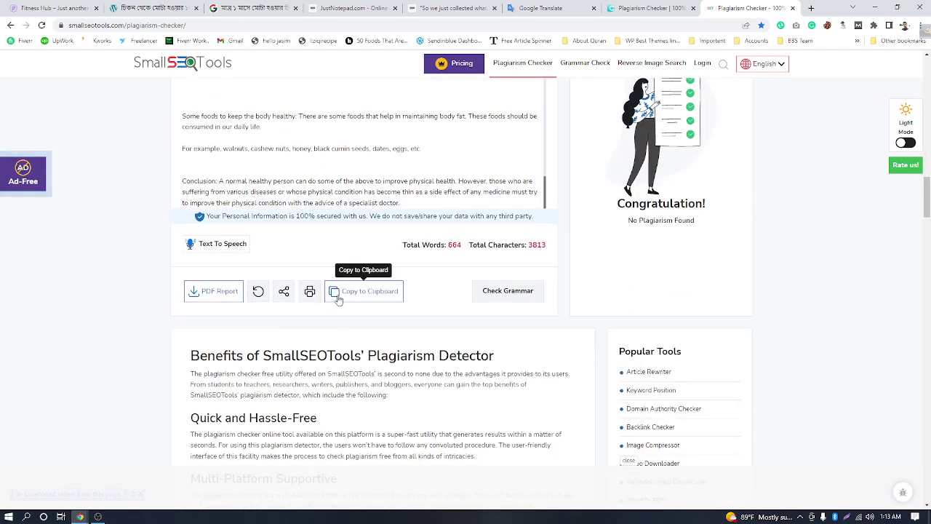
click(338, 299)
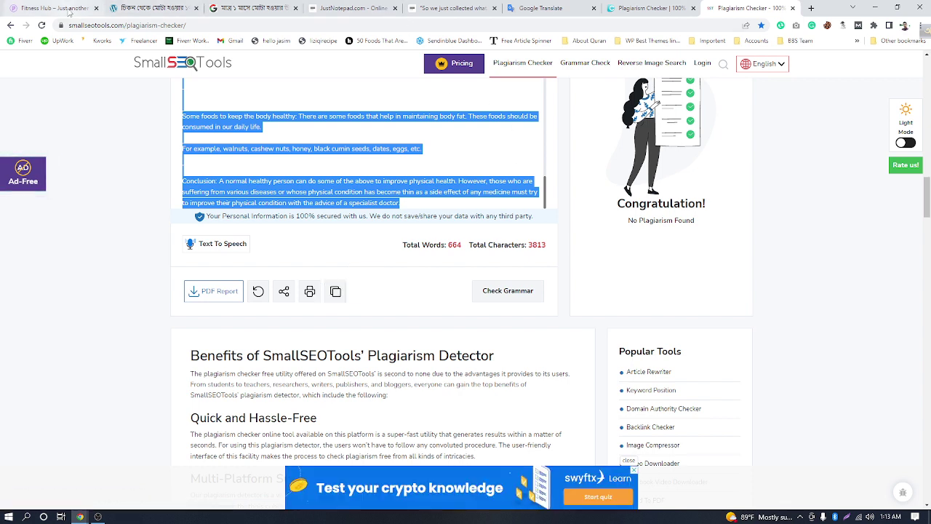
click(69, 10)
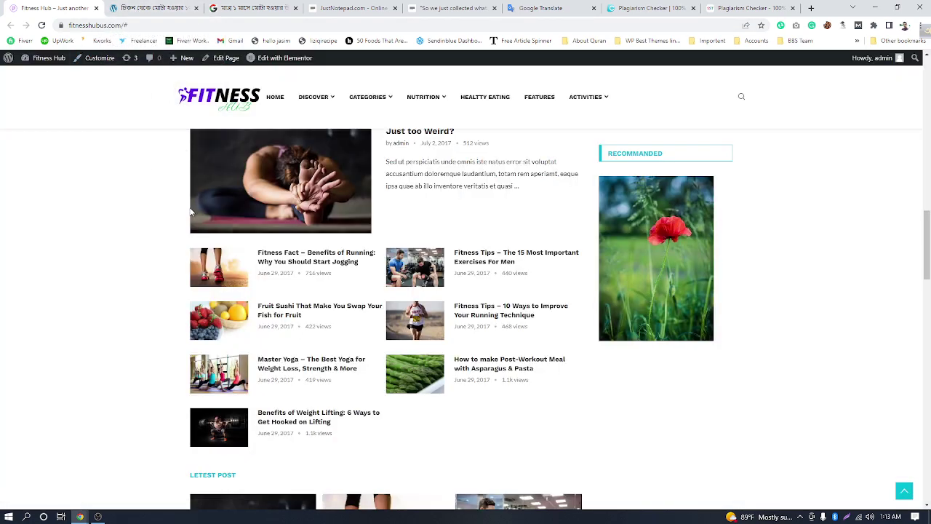
scroll(190, 211, up, 2)
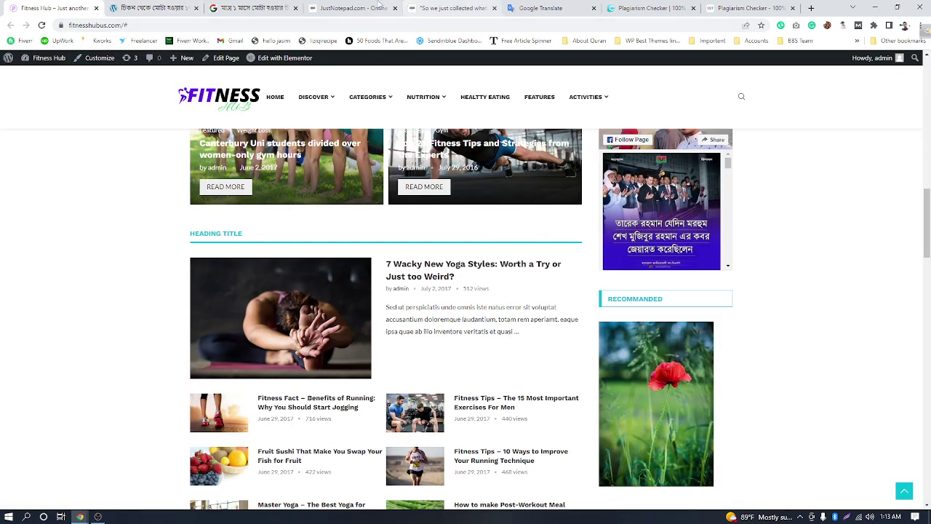
click(351, 9)
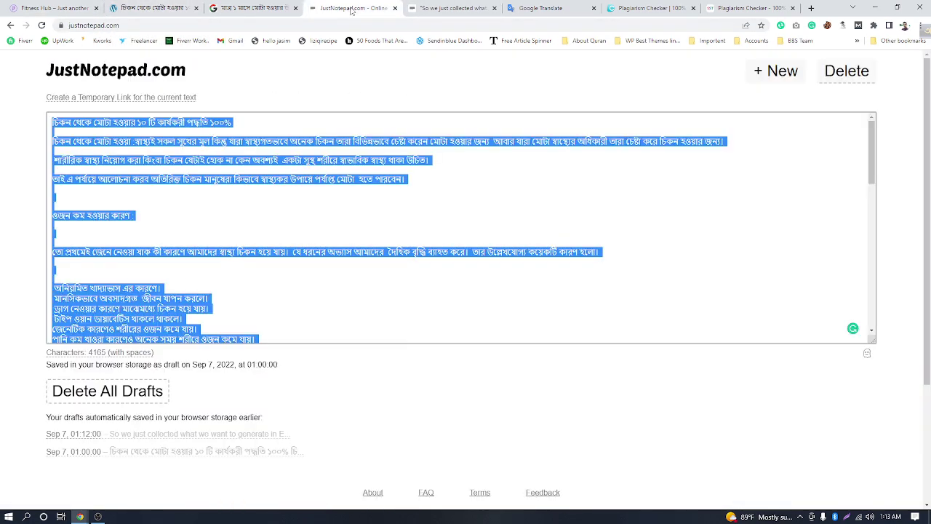
click(315, 167)
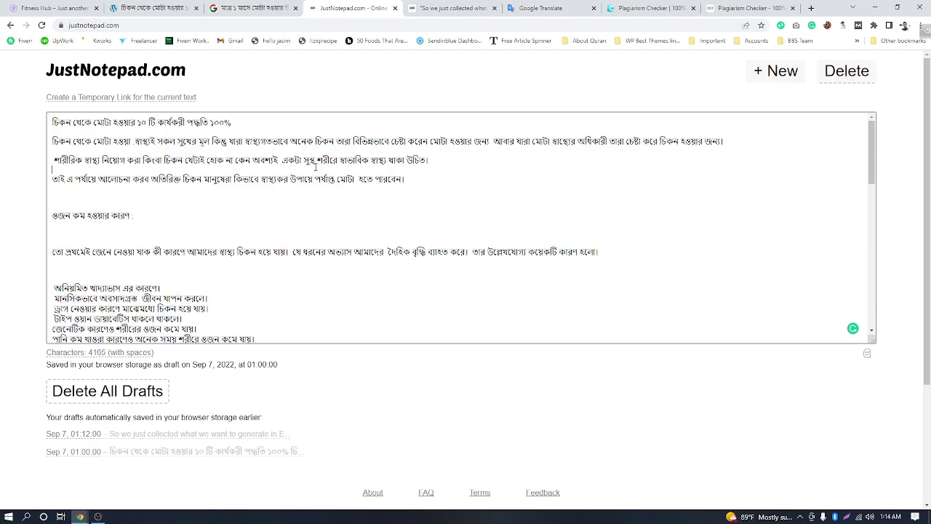
click(448, 8)
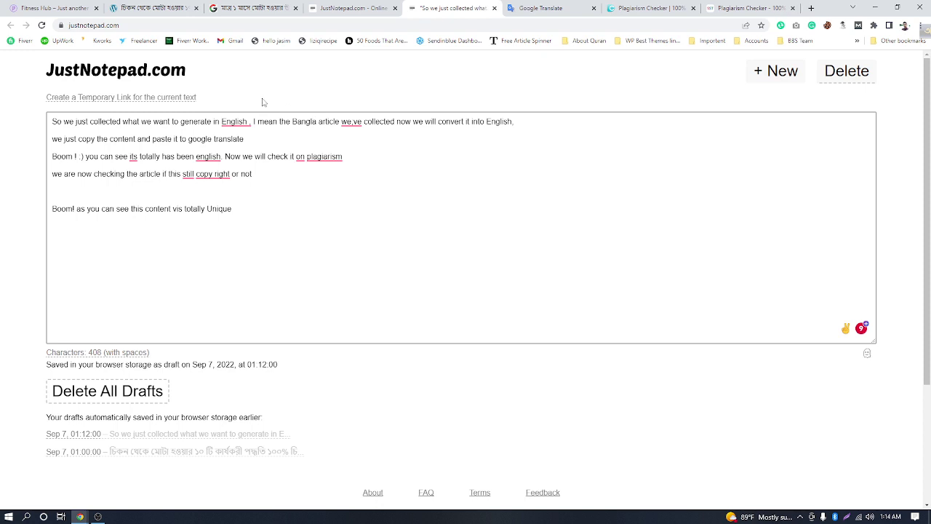
click(754, 72)
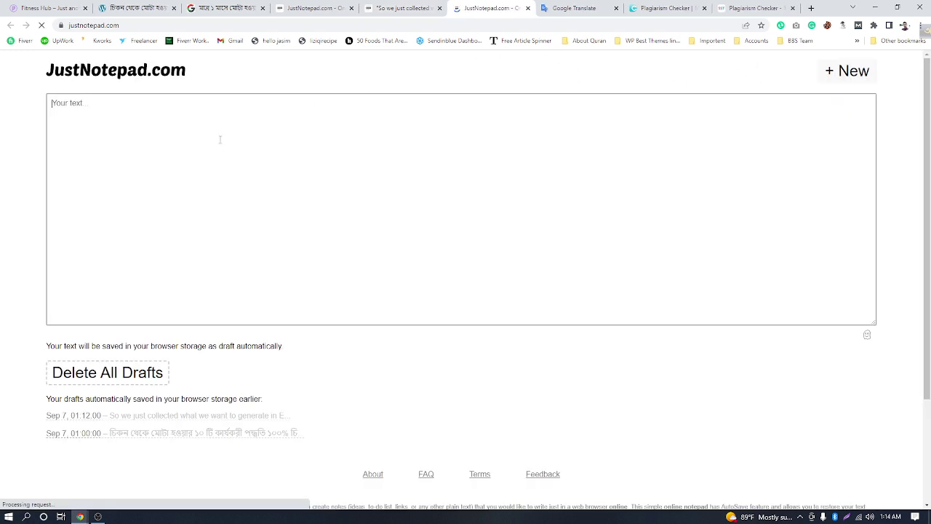
key(ctrl+v)
scroll(297, 209, up, 10)
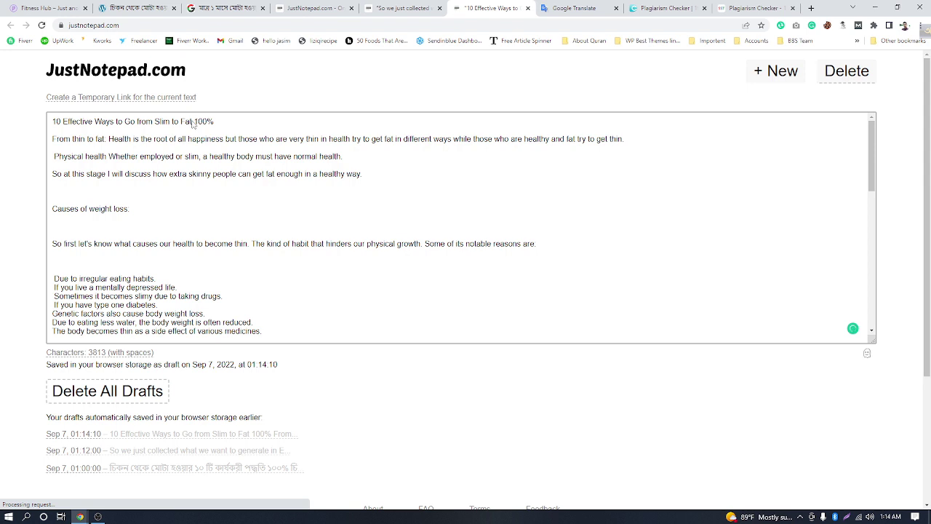
drag(189, 121, 64, 121)
right_click(64, 121)
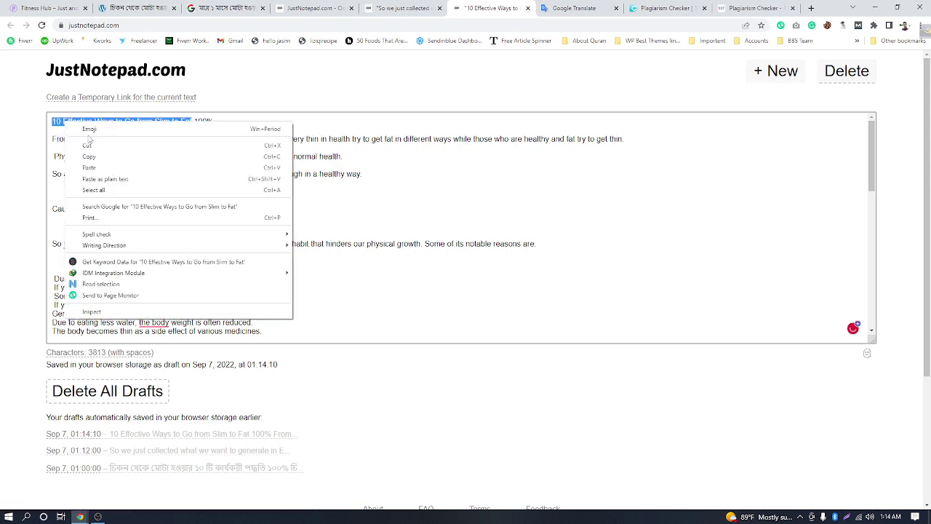
click(92, 143)
click(86, 117)
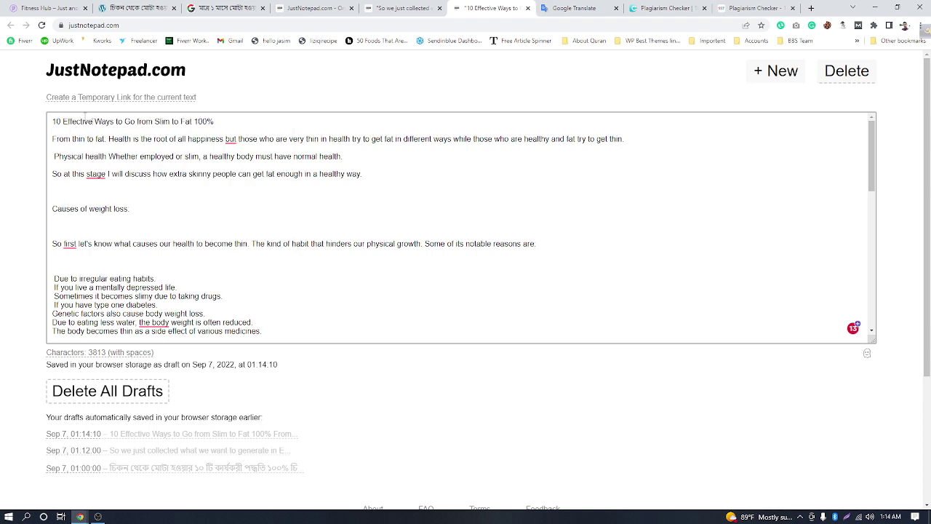
Step: Copy the phrase "Effective Ways to Go from Slim to Fat" from the article's title line and open a new browser tab
drag(63, 120, 192, 122)
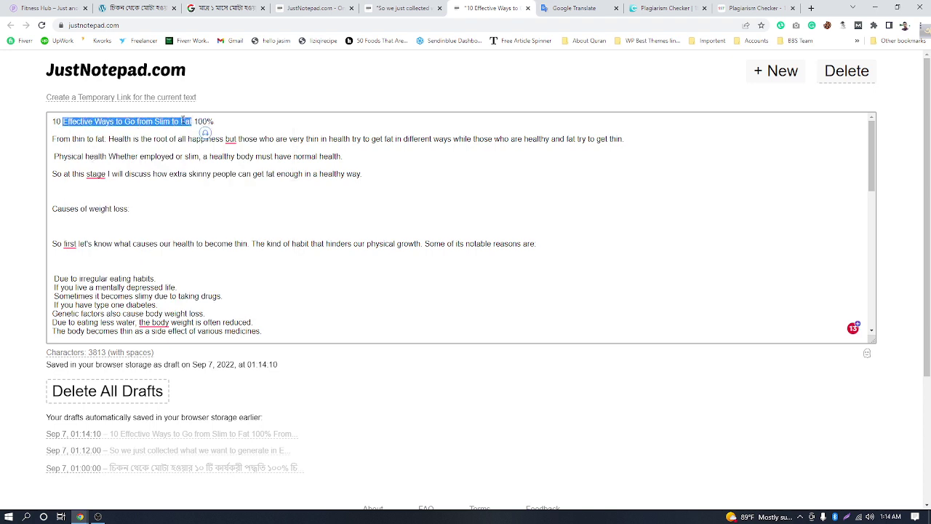
right_click(182, 121)
click(206, 153)
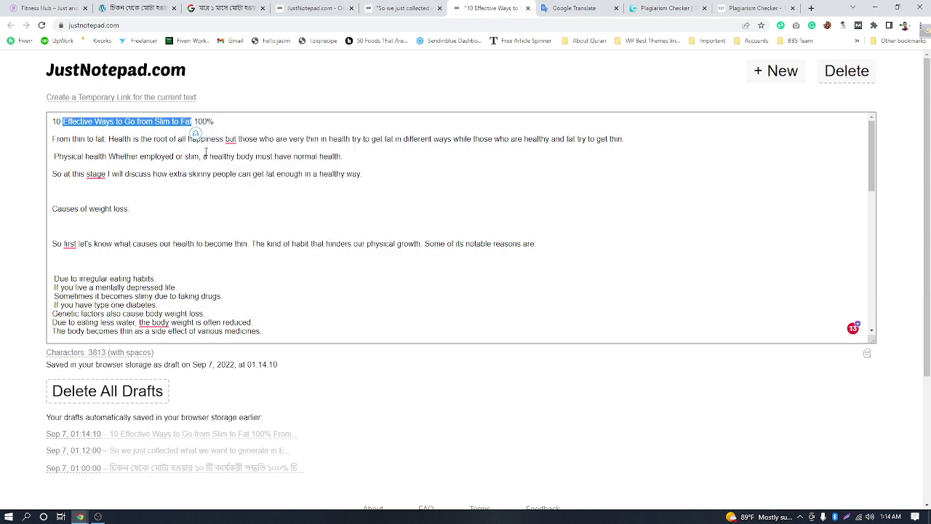
click(311, 124)
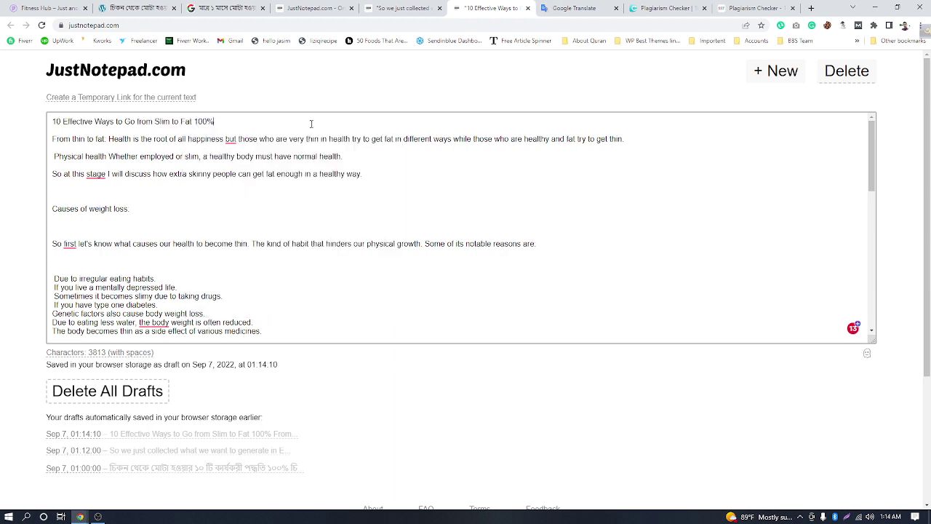
click(811, 8)
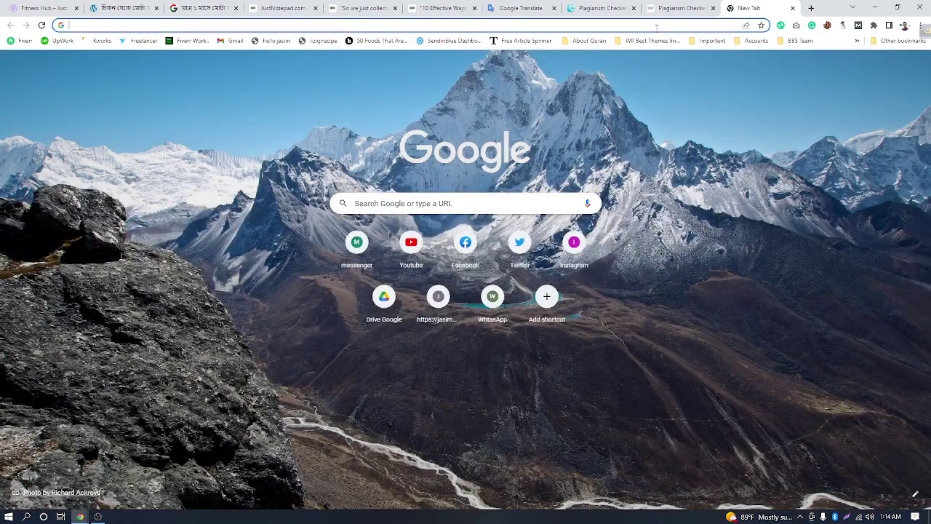
Step: Add the line "now we will find best SEO keyword to get best rank on search engine" to the explanatory JustNotepad note
click(362, 8)
click(429, 9)
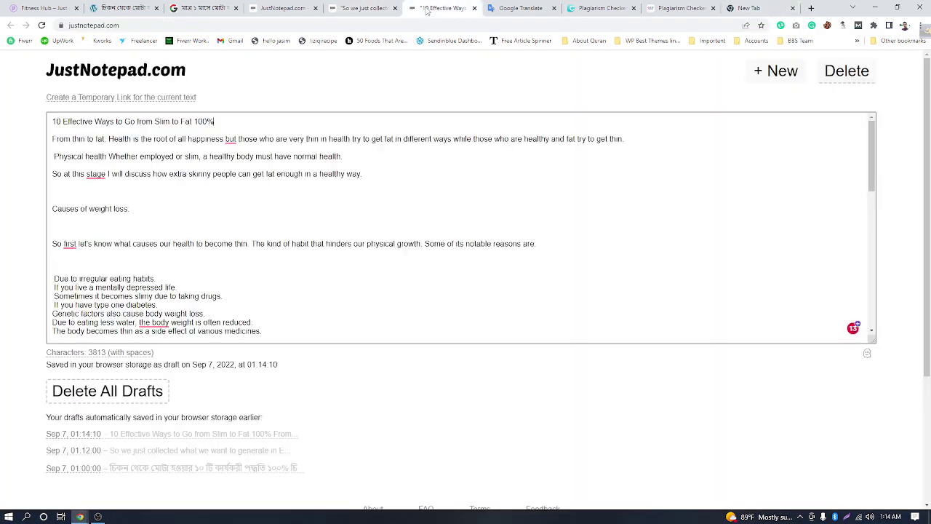
click(373, 13)
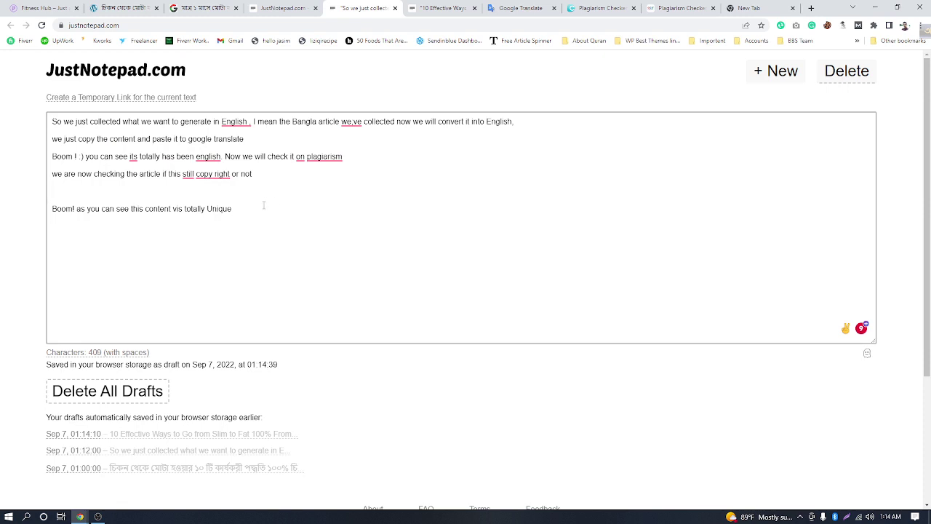
key(Return)
text(now we will)
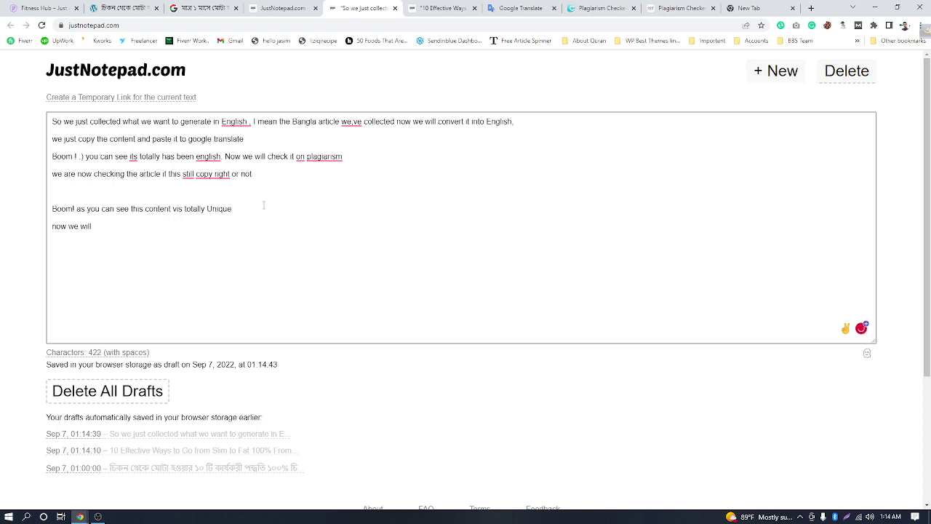
text( find best seo keywor)
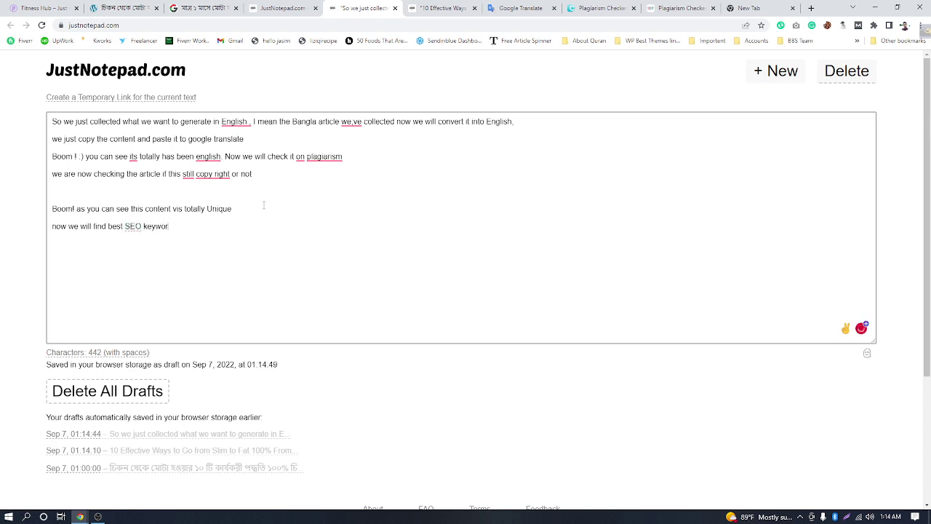
text(d to get best rank on s)
text(earch engine)
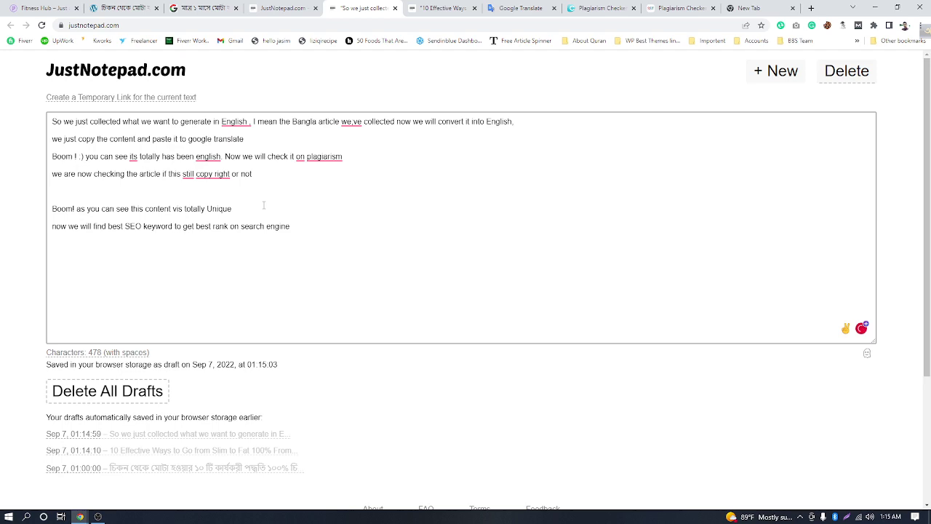
Step: Search Google for "Effective Ways to Go from Slim to Fat" and review the related keyword suggestions and SEO metrics
click(752, 8)
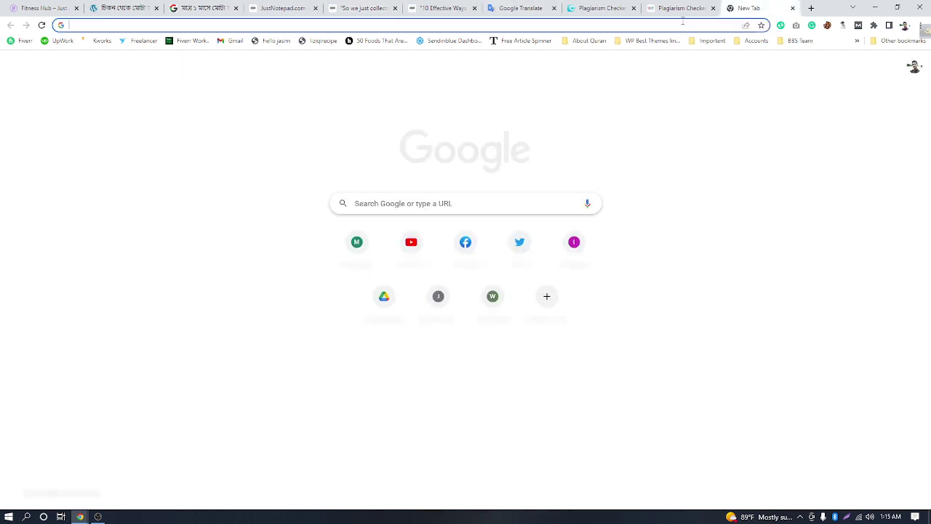
key(ctrl+v)
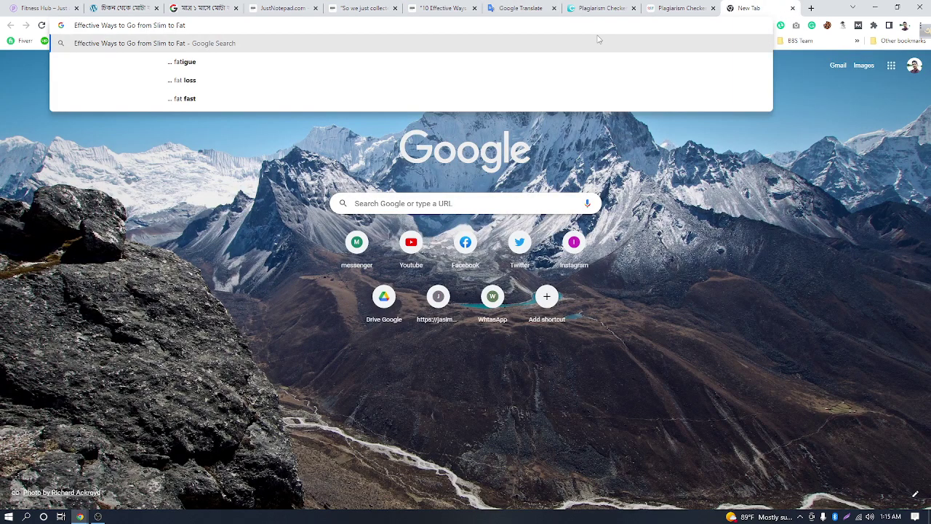
key(Return)
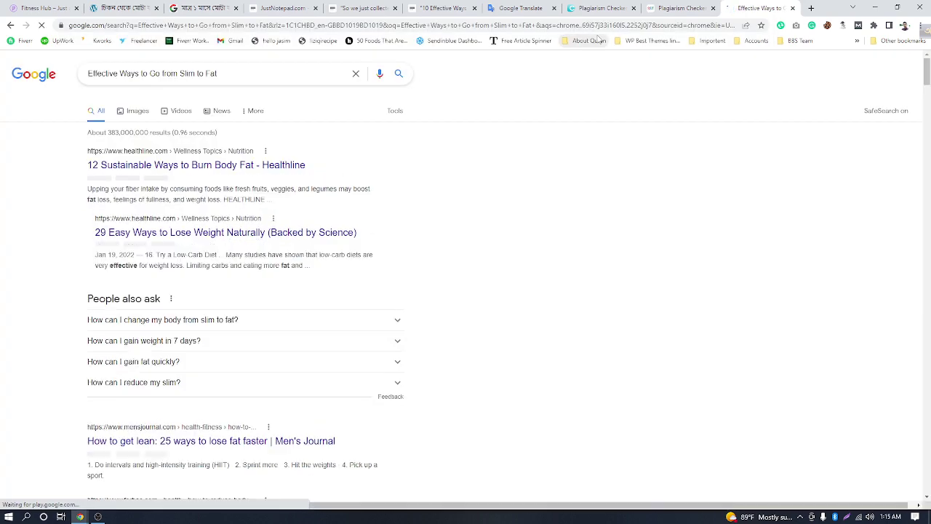
scroll(424, 228, down, 1)
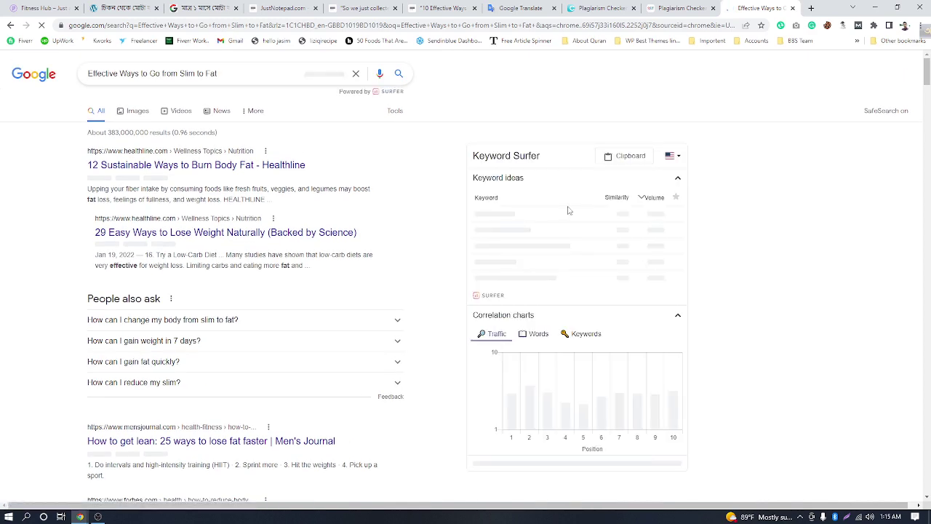
scroll(572, 213, down, 2)
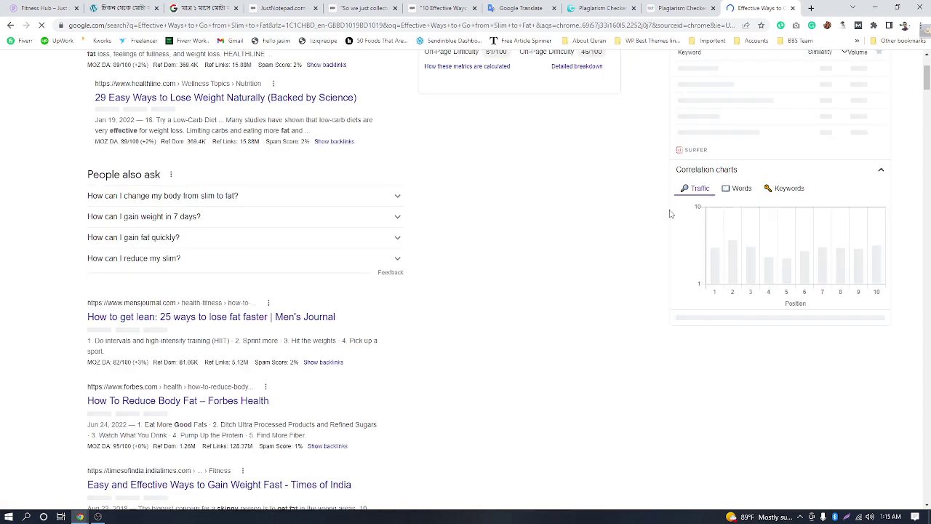
scroll(637, 220, up, 1)
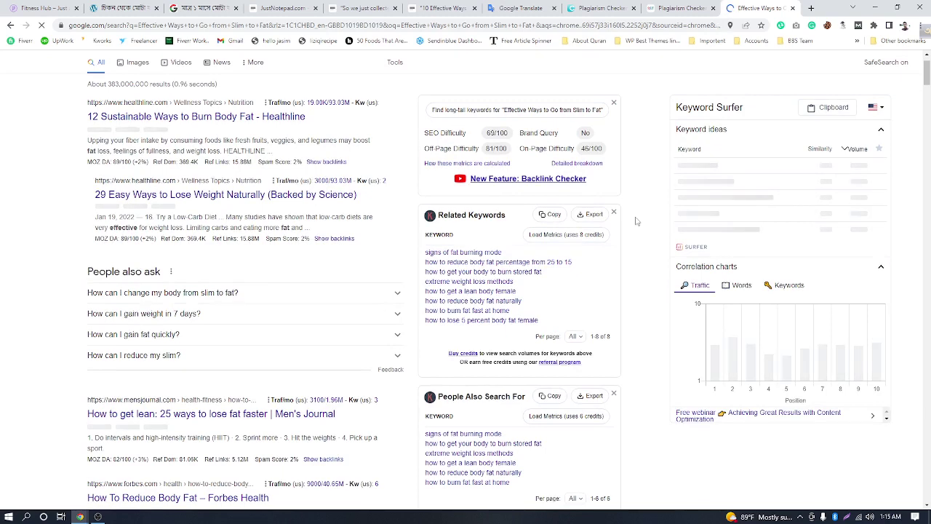
Step: Return to the Fitness Hub site and start a new post
click(66, 6)
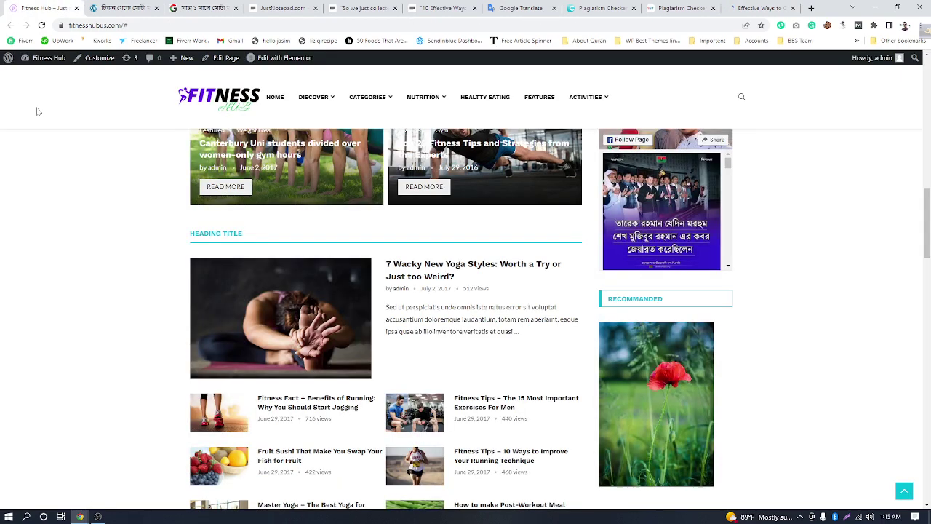
scroll(68, 108, up, 3)
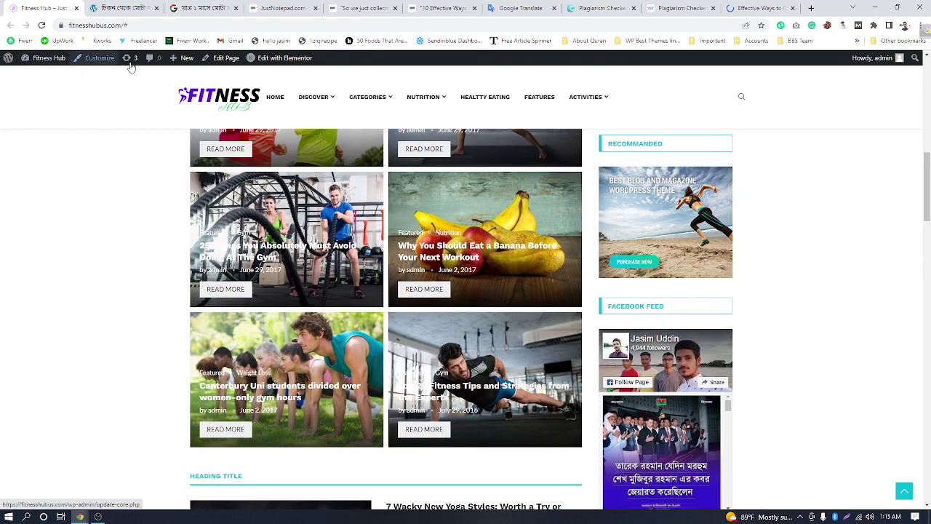
mouse_move(183, 58)
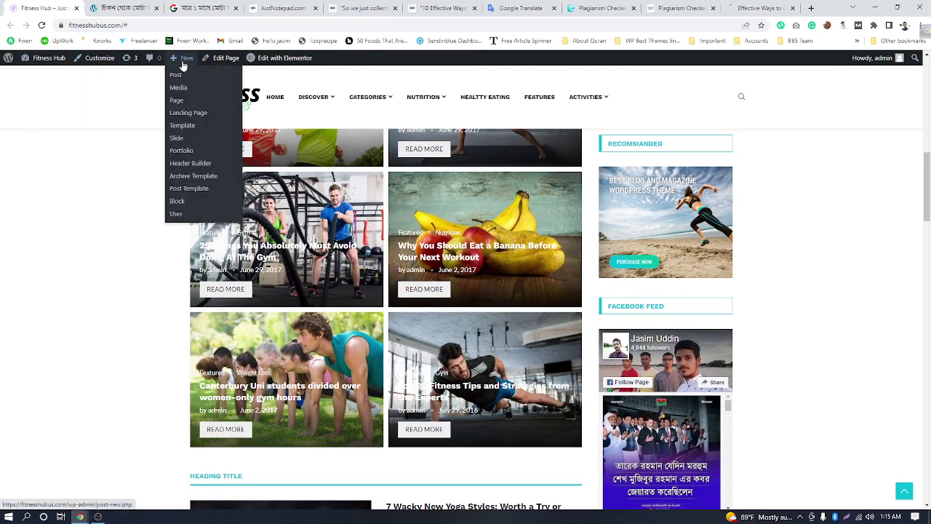
click(181, 75)
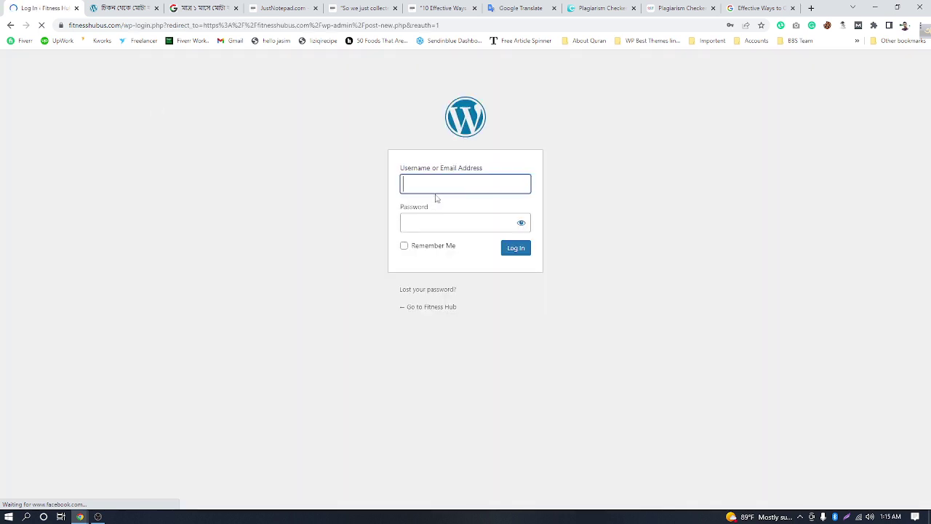
Step: Log in to WordPress with the saved username and password and Remember Me enabled, and dismiss the saved-password warning
click(411, 245)
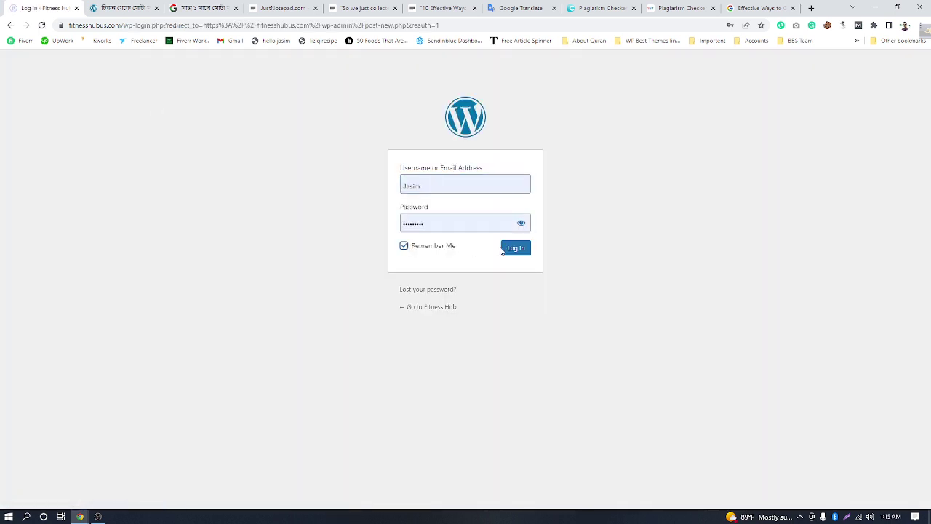
click(501, 250)
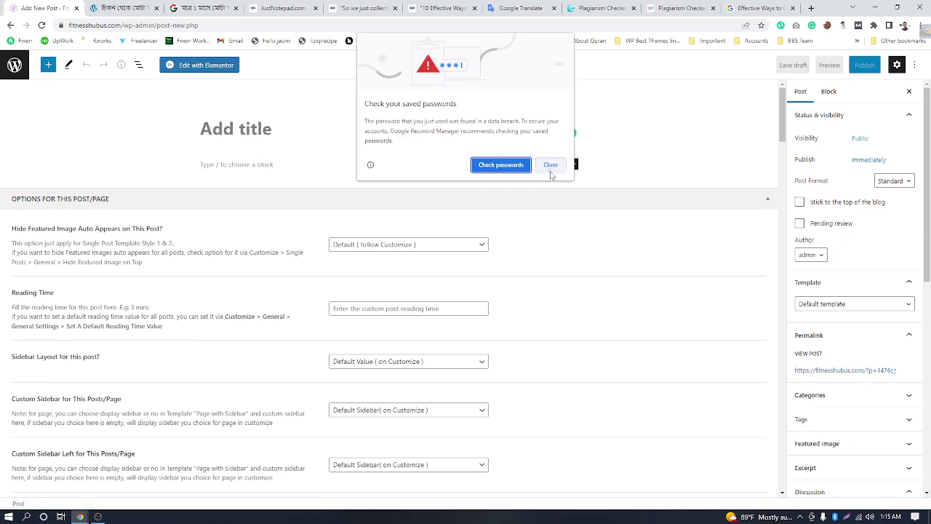
click(551, 164)
scroll(363, 218, down, 2)
scroll(269, 243, up, 2)
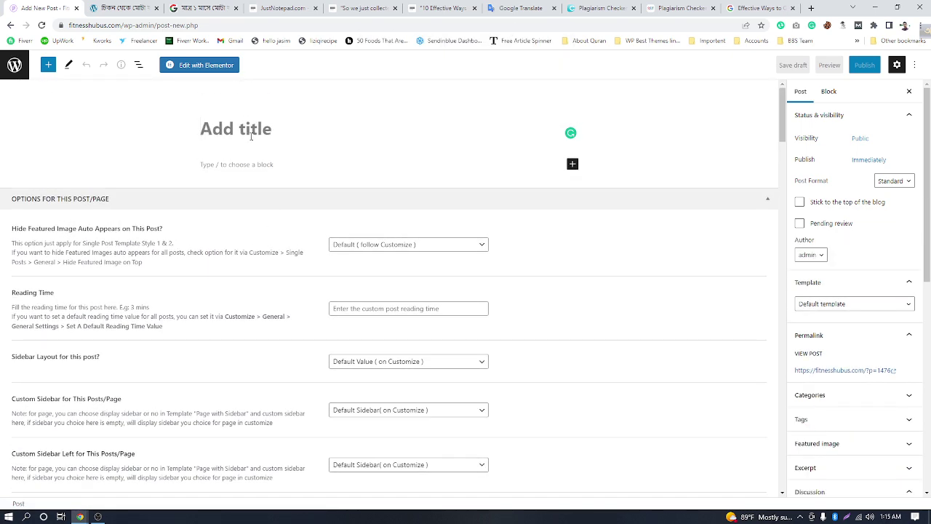
scroll(284, 233, down, 3)
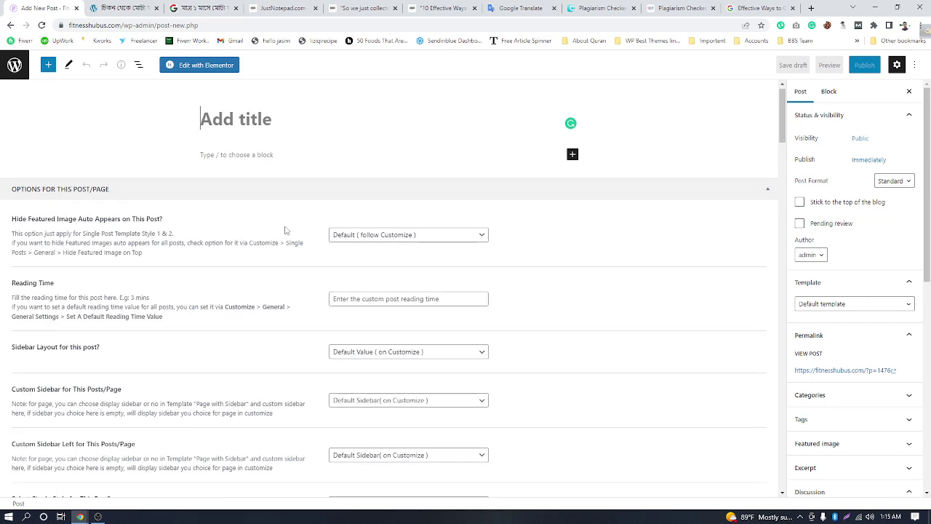
scroll(286, 230, up, 3)
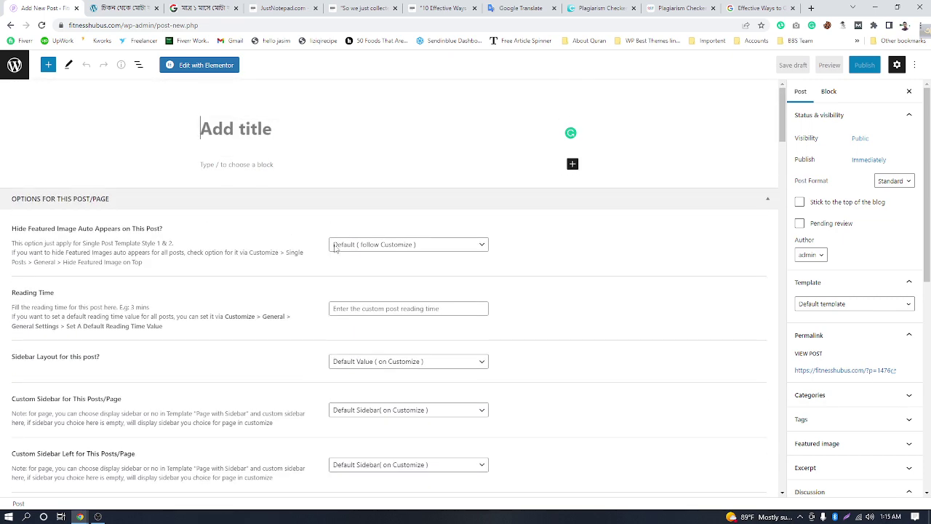
scroll(389, 262, down, 3)
scroll(262, 259, down, 1)
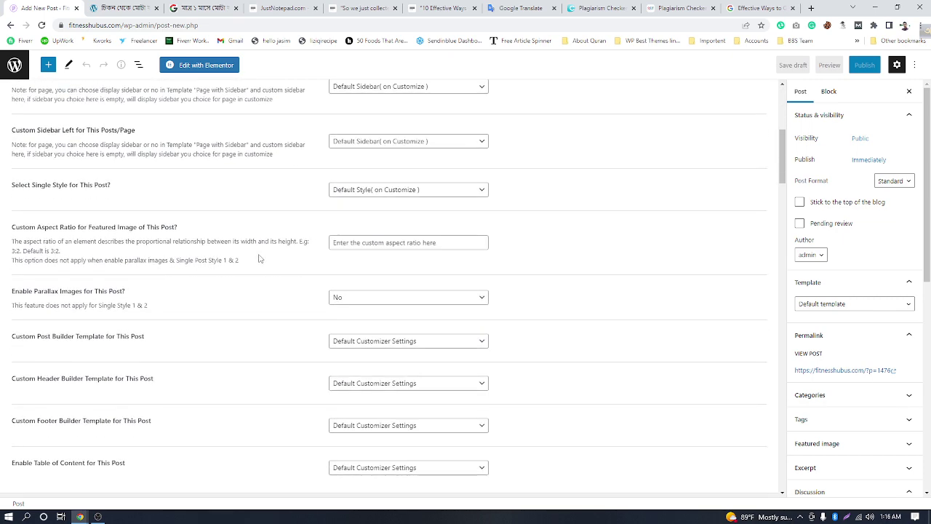
scroll(261, 256, up, 4)
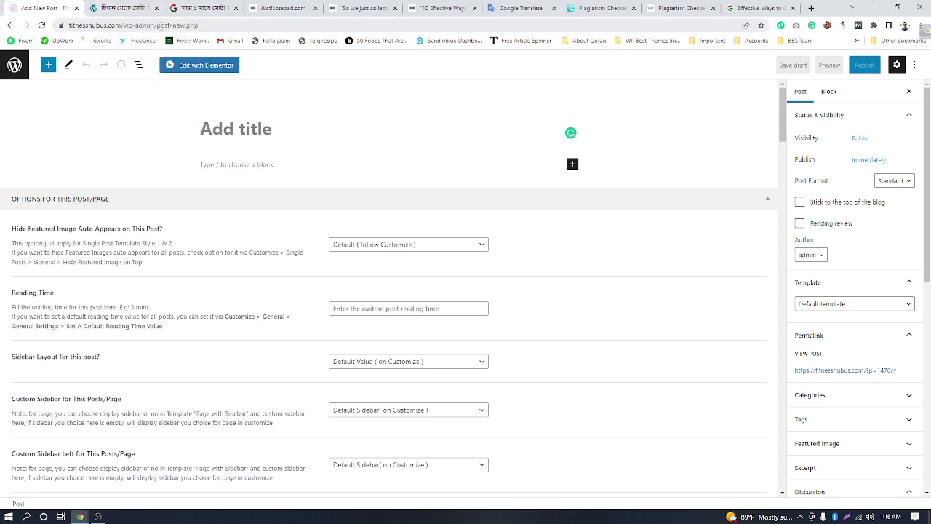
drag(156, 25, 65, 26)
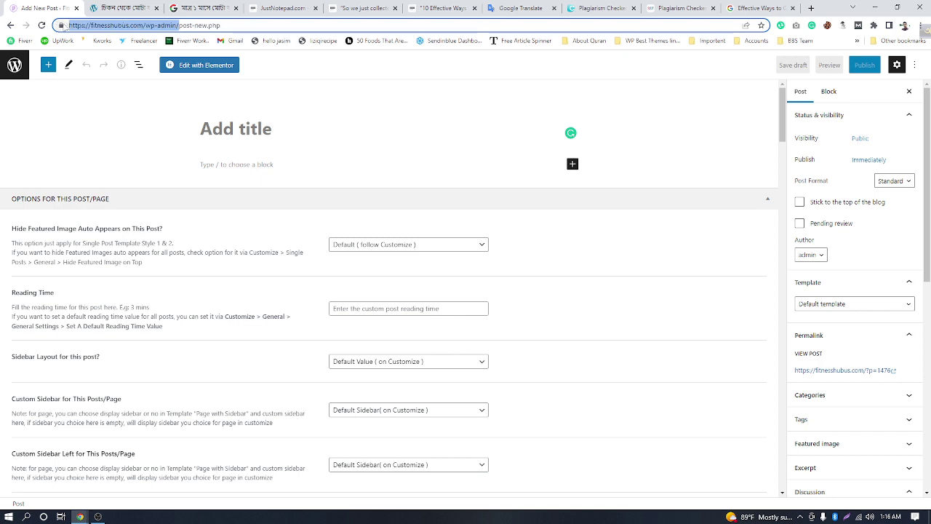
click(125, 125)
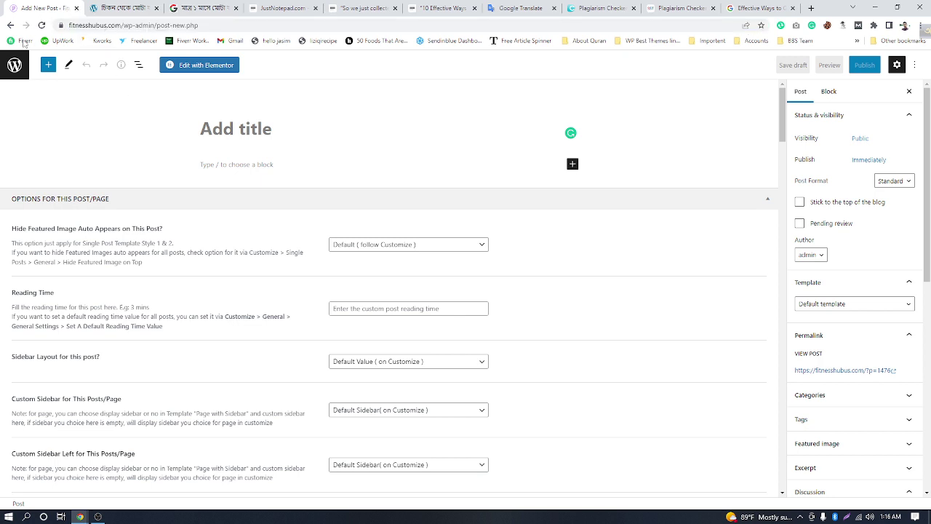
Step: Open the Fitness Hub posts list in a new tab and go from there to the installed plugins
right_click(16, 64)
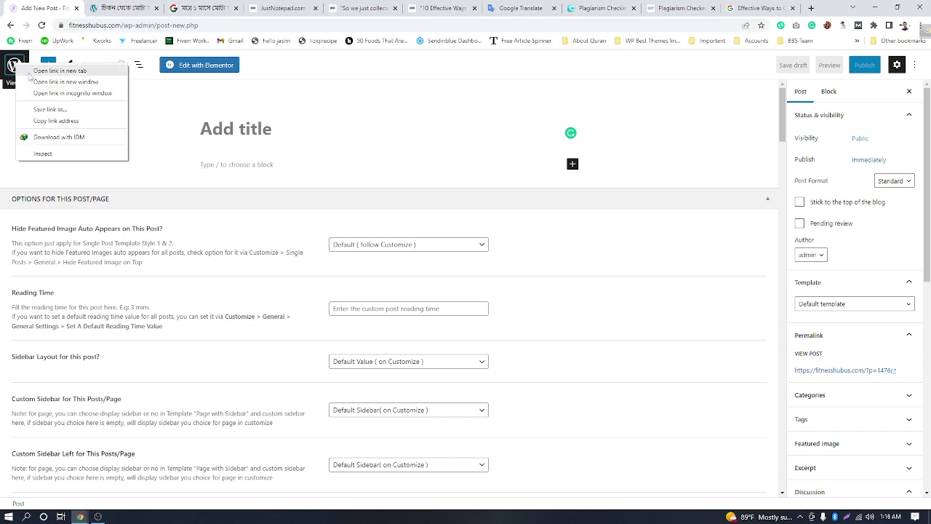
click(43, 71)
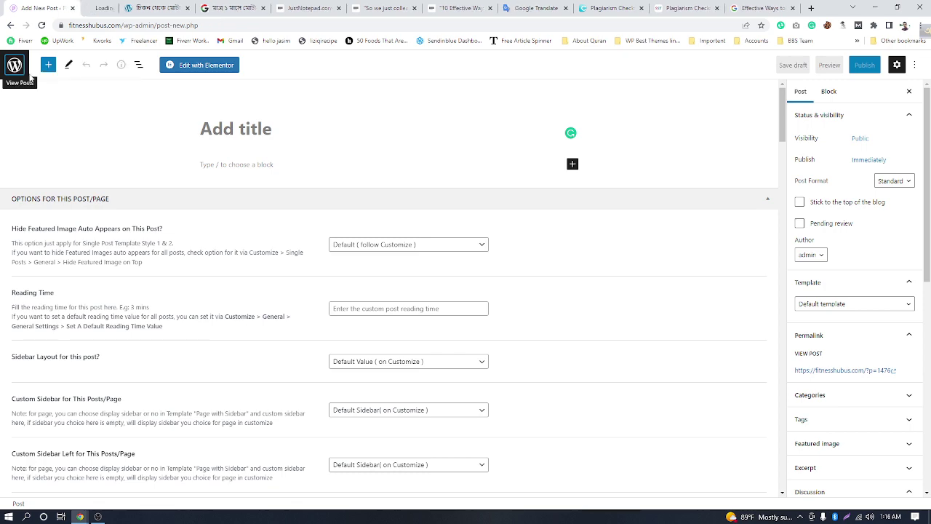
click(113, 7)
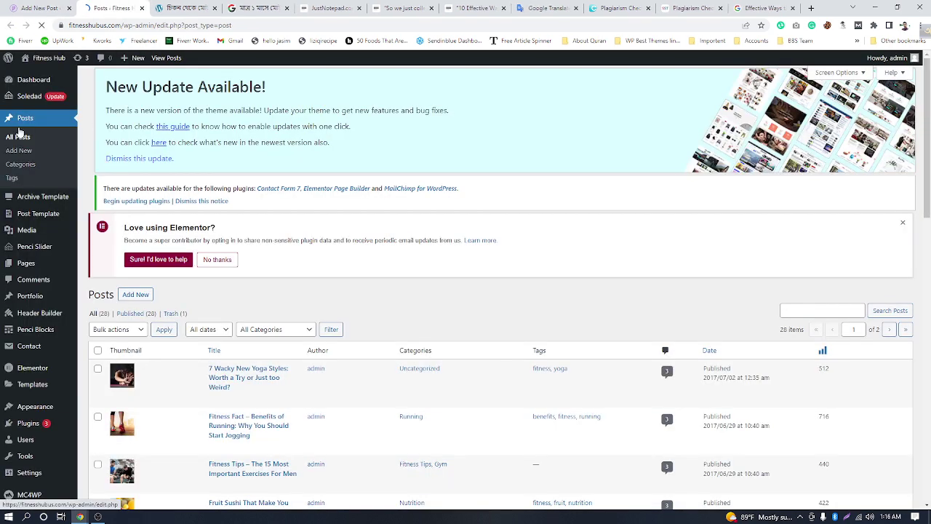
scroll(33, 247, down, 3)
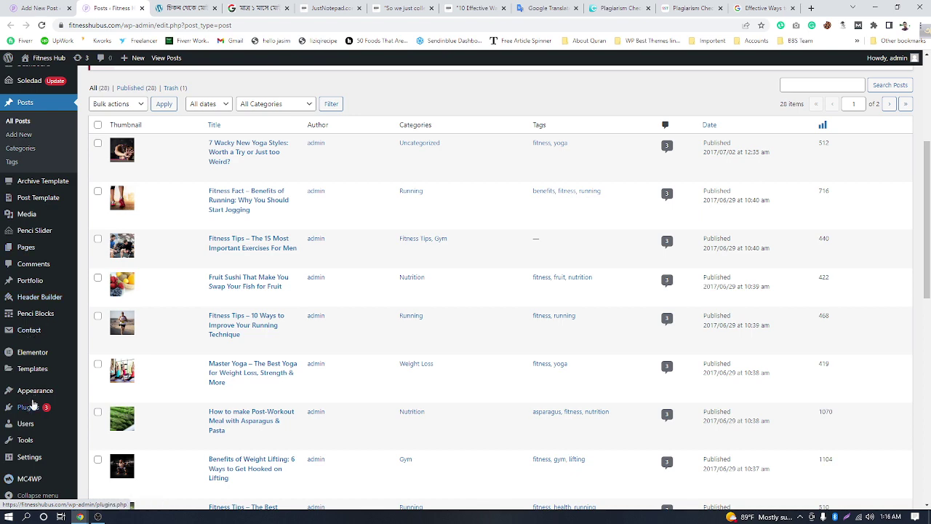
mouse_move(29, 407)
click(102, 412)
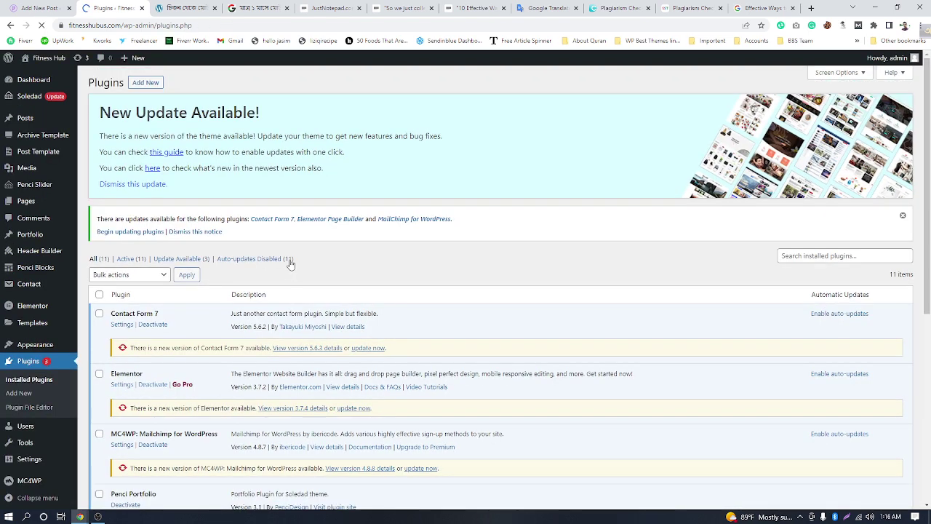
Step: Check the installed plugins, add the Classic Editor plugin to the site and activate it
scroll(218, 266, down, 3)
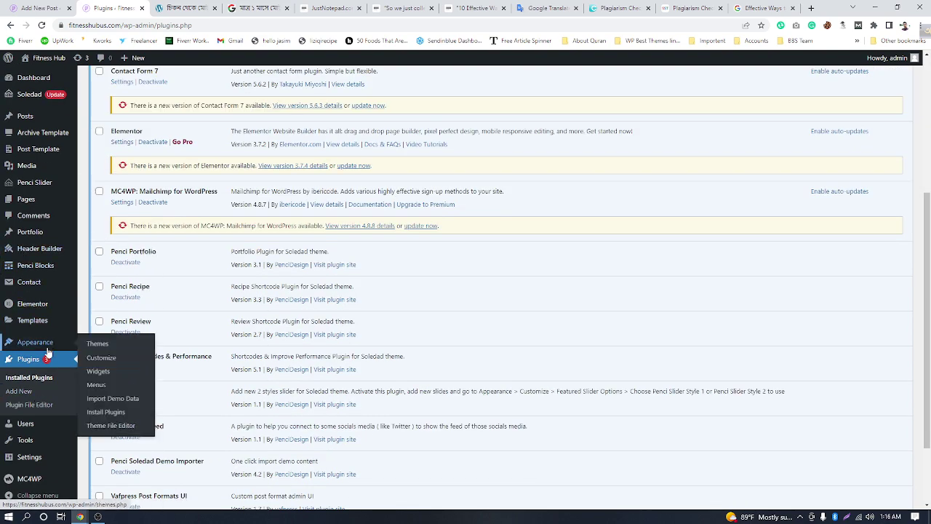
scroll(190, 234, up, 3)
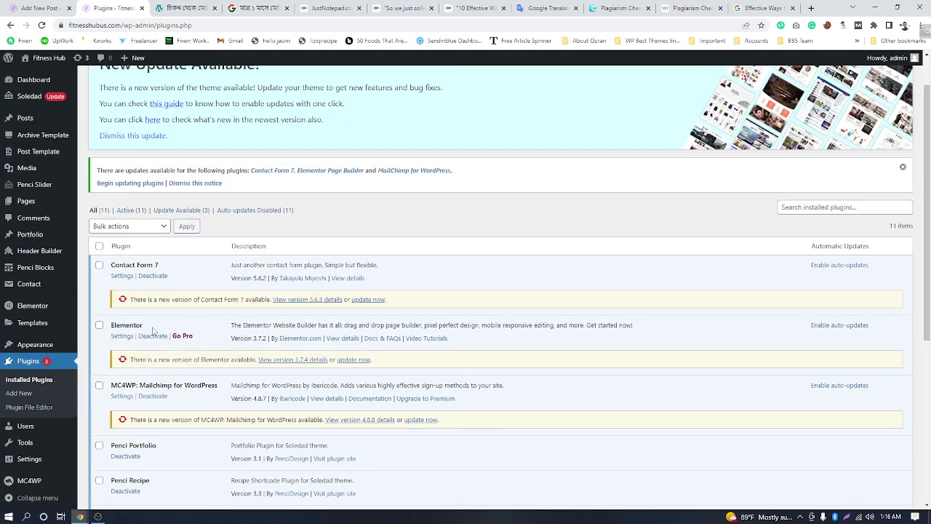
scroll(160, 294, down, 1)
scroll(160, 305, up, 2)
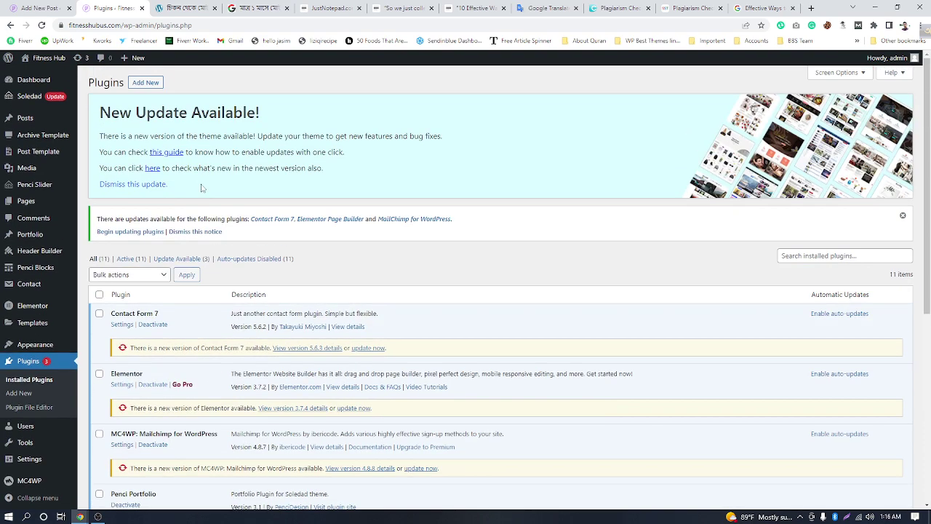
click(145, 83)
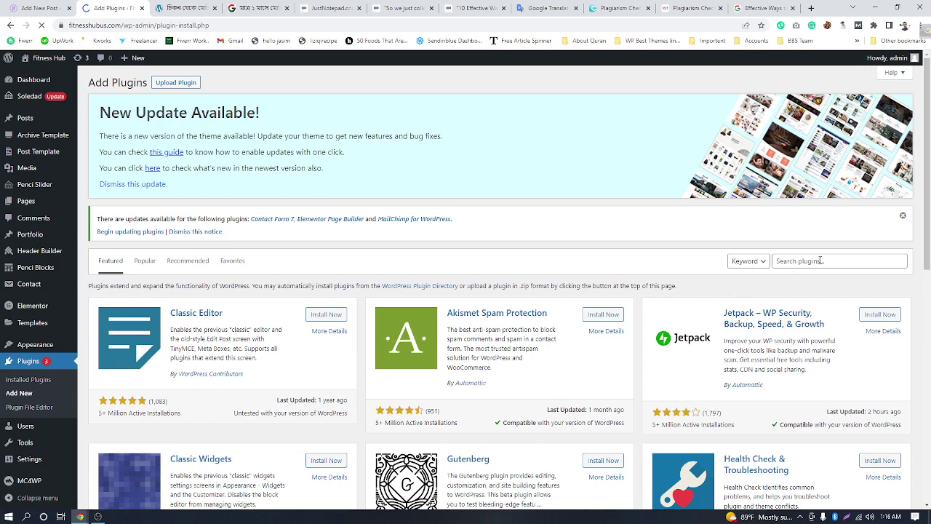
scroll(502, 297, down, 2)
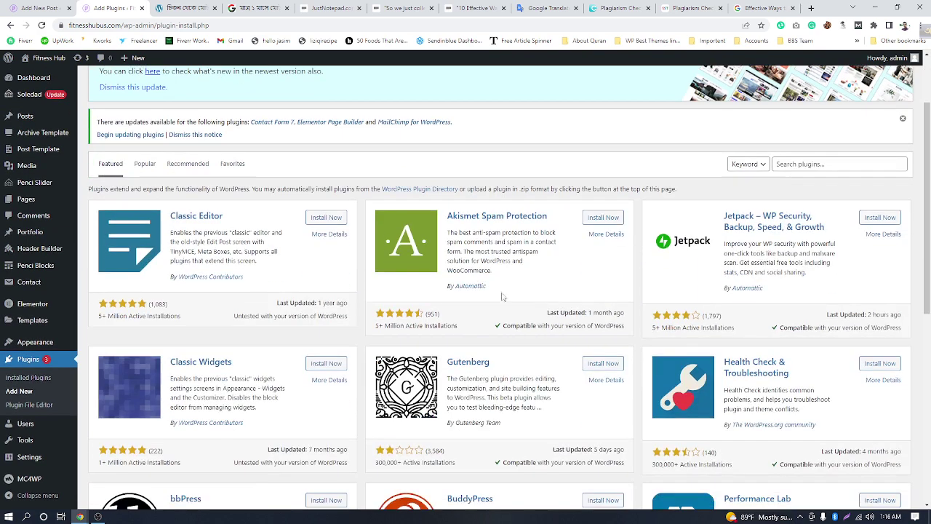
click(326, 217)
click(331, 219)
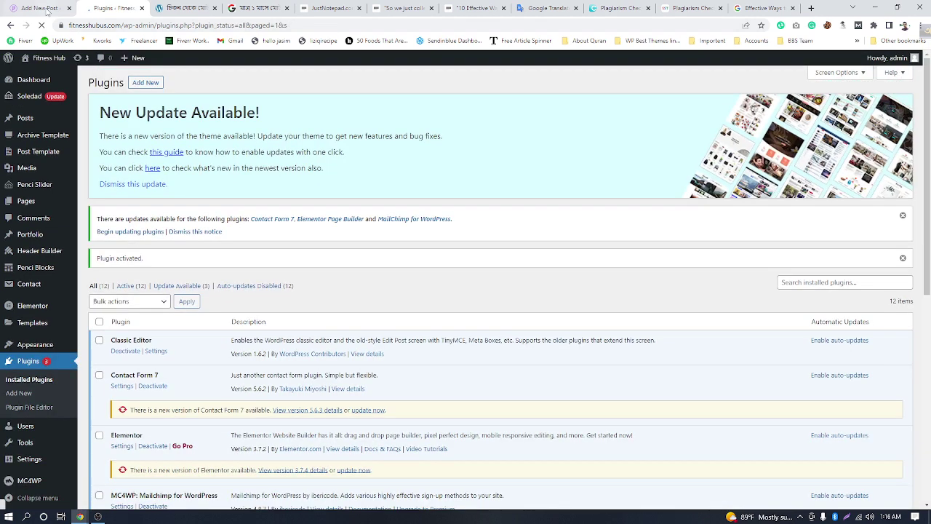
Step: Return to the new post, reload it in the classic editor and look over the content area and post options
click(44, 9)
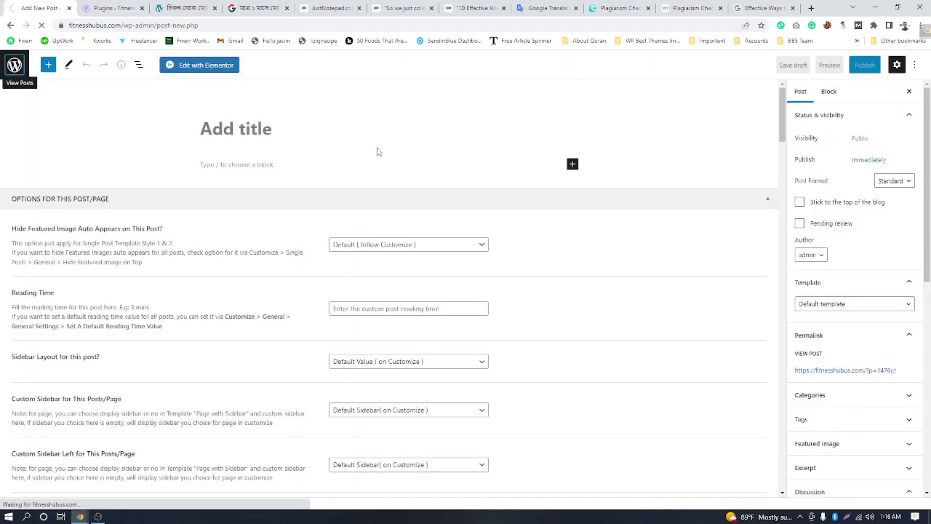
scroll(376, 181, down, 2)
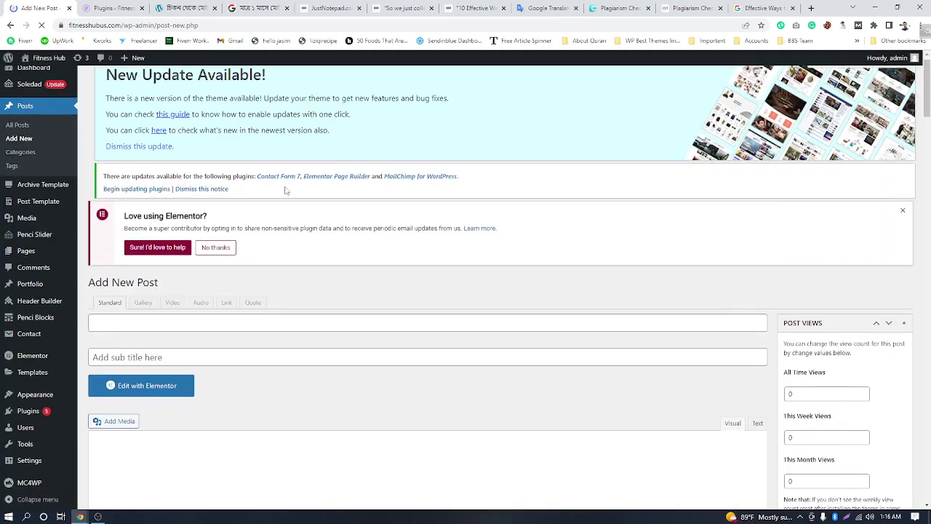
scroll(304, 218, down, 5)
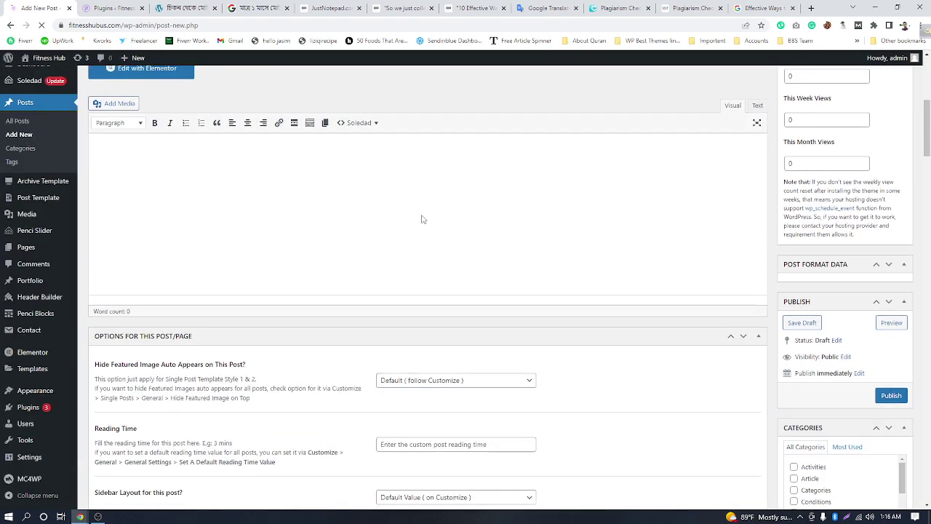
scroll(349, 218, up, 3)
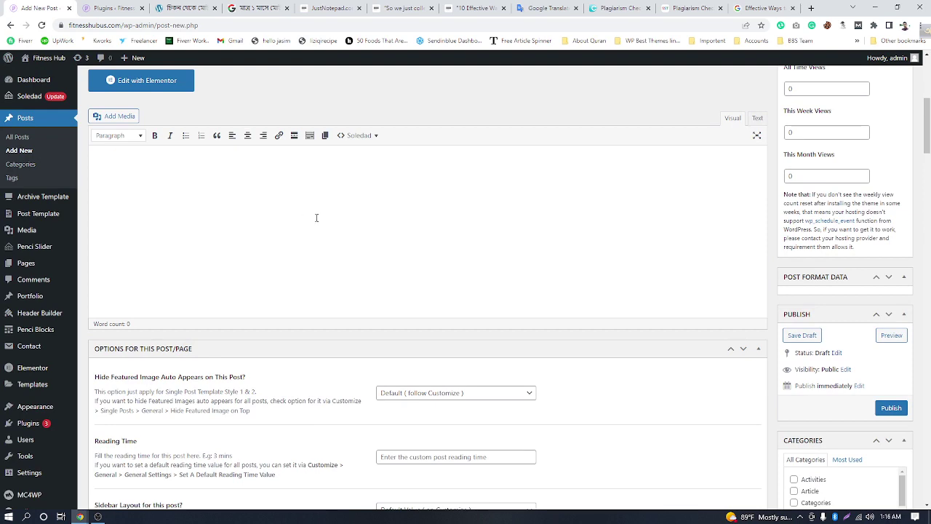
scroll(339, 212, up, 3)
Step: Review the Google results, related keywords and Keyword Surfer ideas for "Effective Ways to Go from Slim to Fat"
click(772, 8)
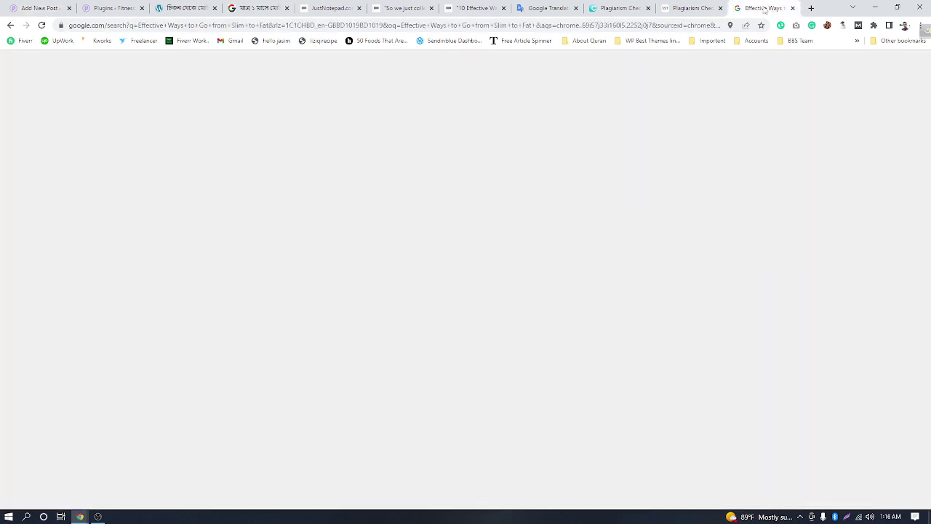
scroll(720, 291, down, 1)
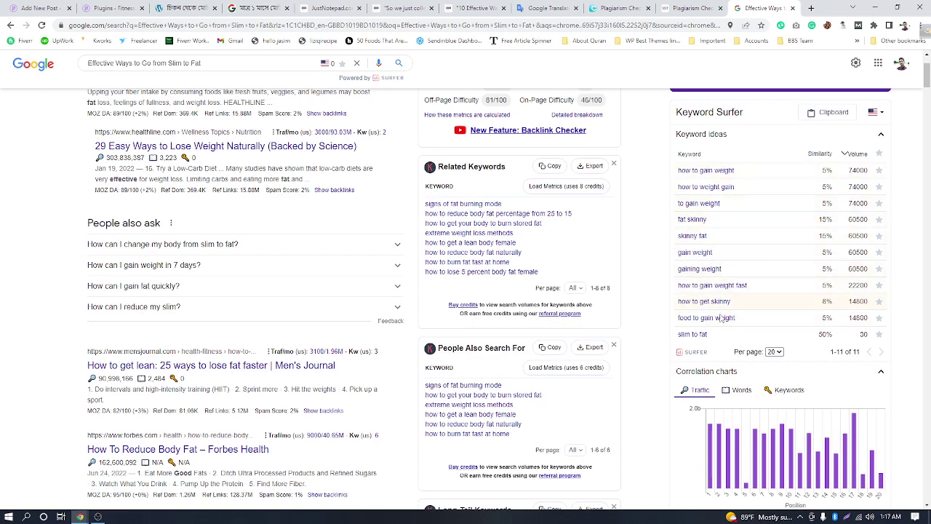
scroll(737, 305, down, 4)
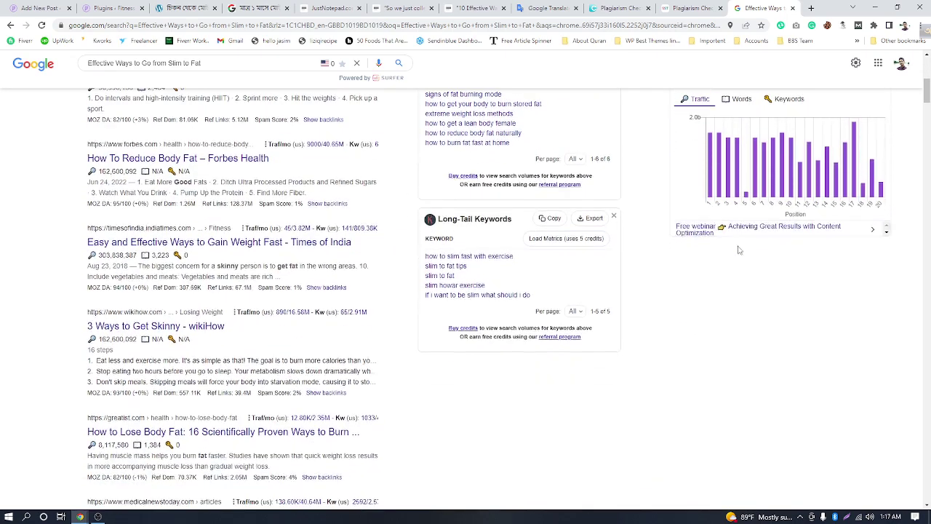
scroll(739, 250, up, 5)
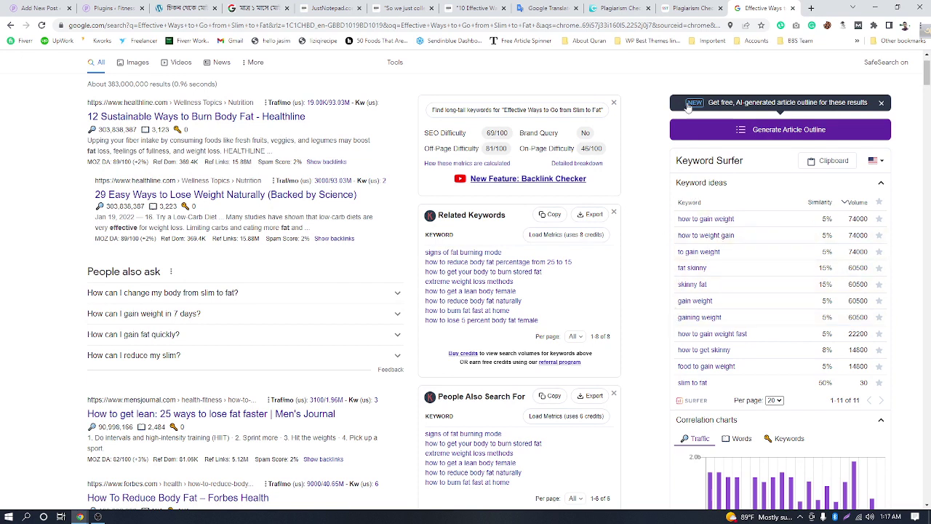
mouse_move(684, 14)
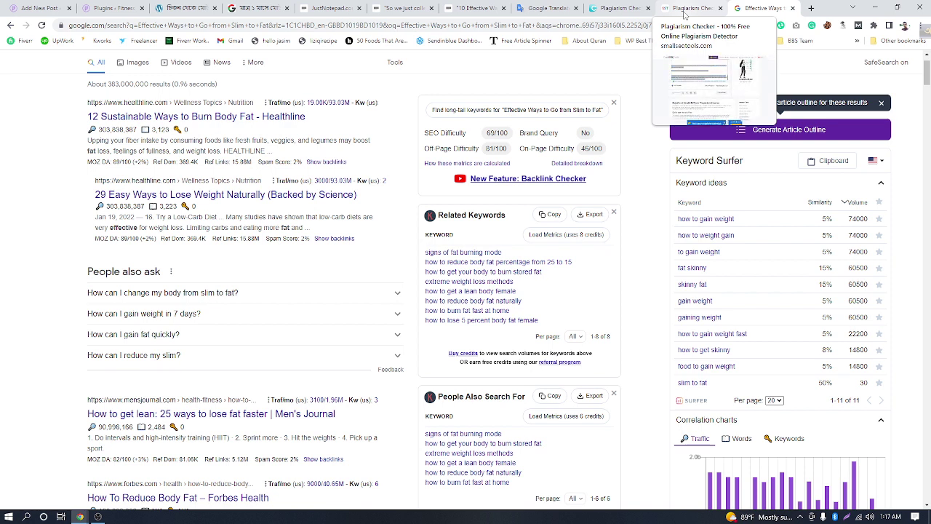
click(684, 8)
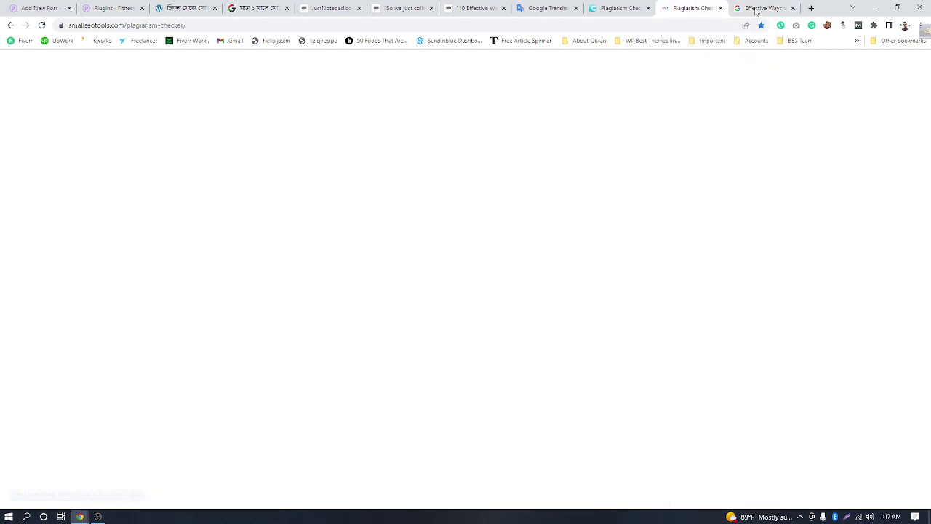
click(756, 9)
scroll(446, 100, up, 1)
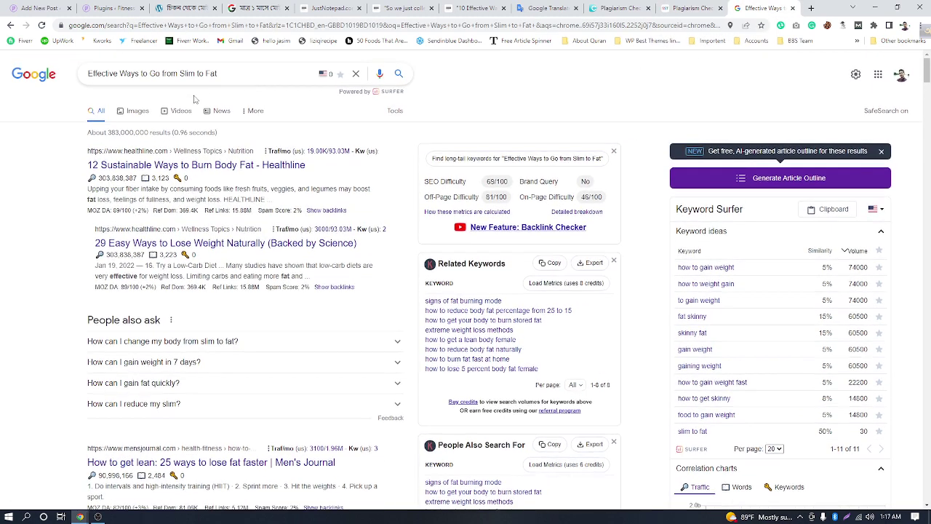
click(226, 72)
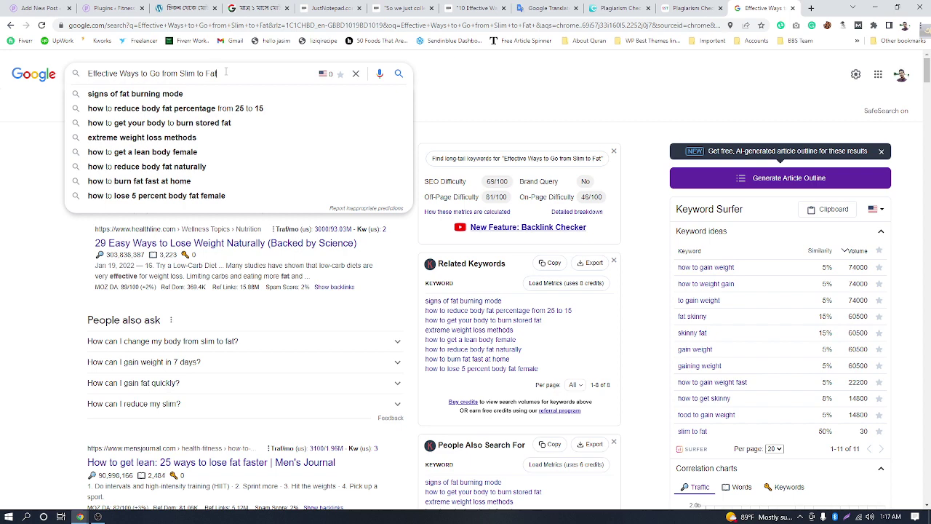
Step: Copy "Effective Ways to Go from Slim to Fat" from the heading of the English article in JustNotepad
click(685, 13)
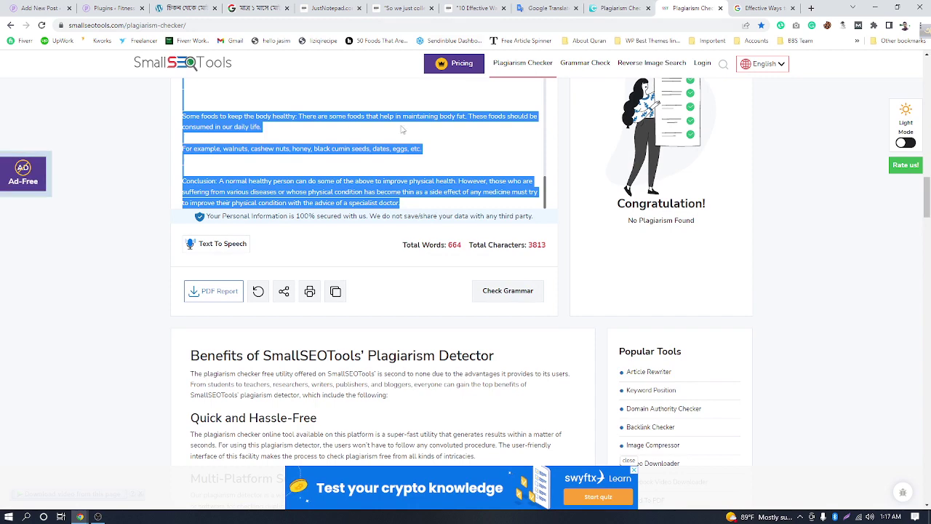
click(481, 8)
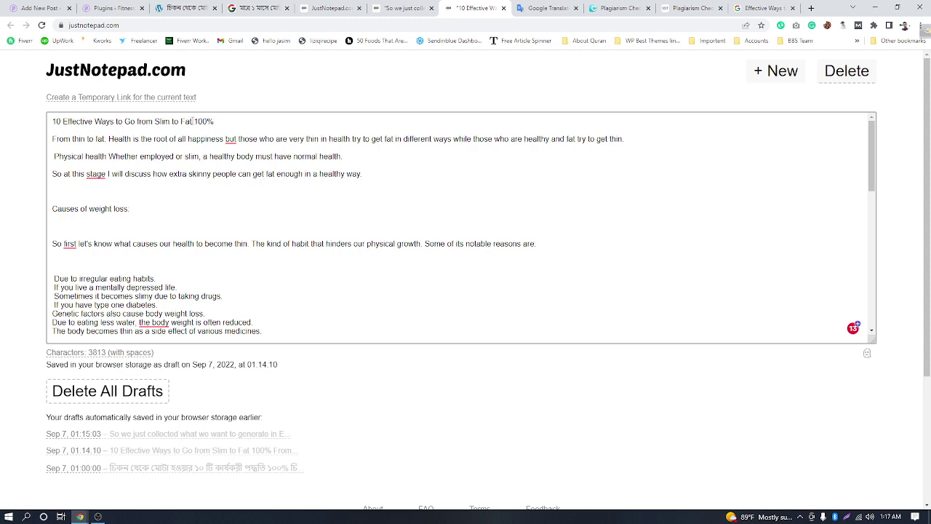
drag(192, 121, 64, 116)
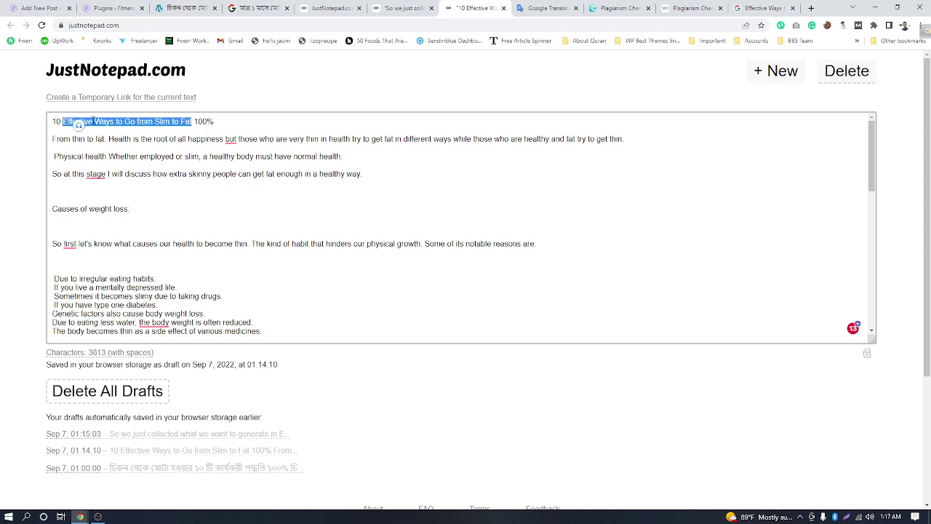
right_click(96, 120)
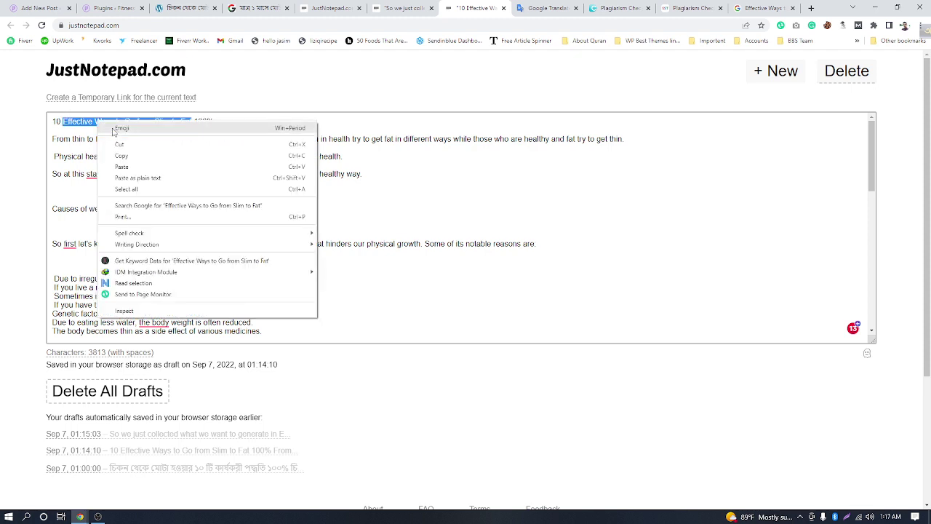
click(152, 156)
Step: Return to the new post and paste "Effective Ways to Go from Slim to Fat" as its title
click(109, 8)
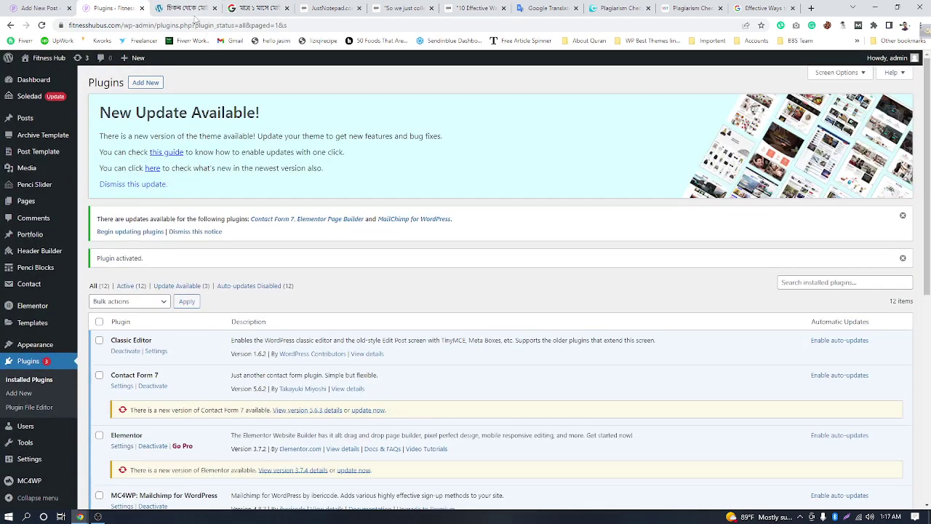
click(183, 8)
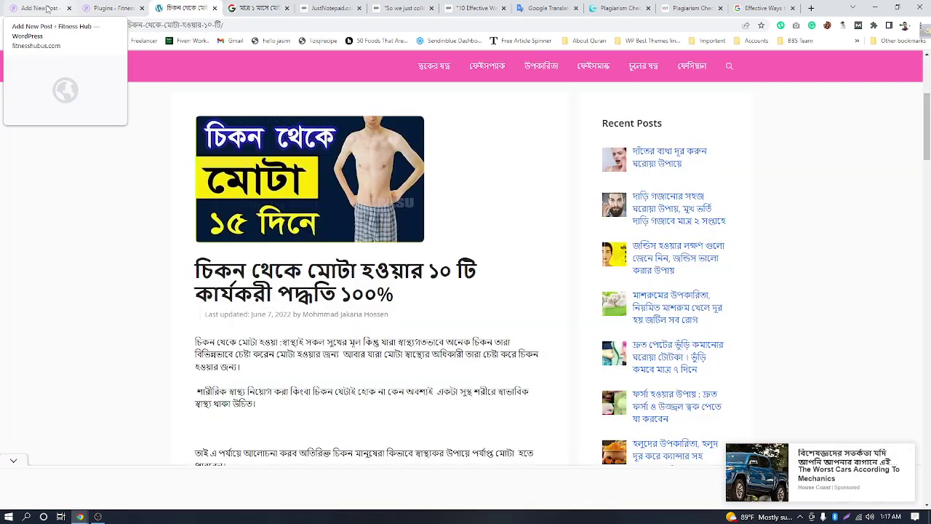
click(43, 8)
drag(73, 11, 145, 11)
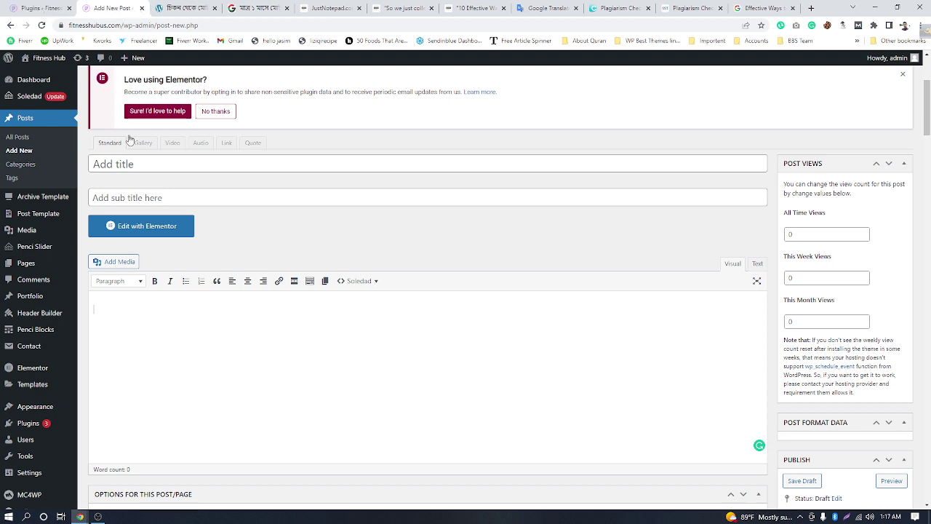
click(196, 164)
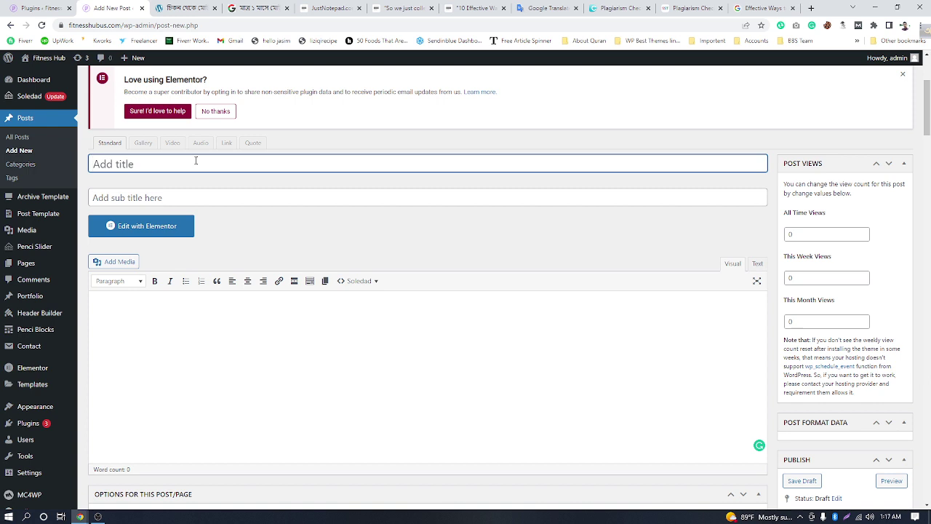
key(ctrl+v)
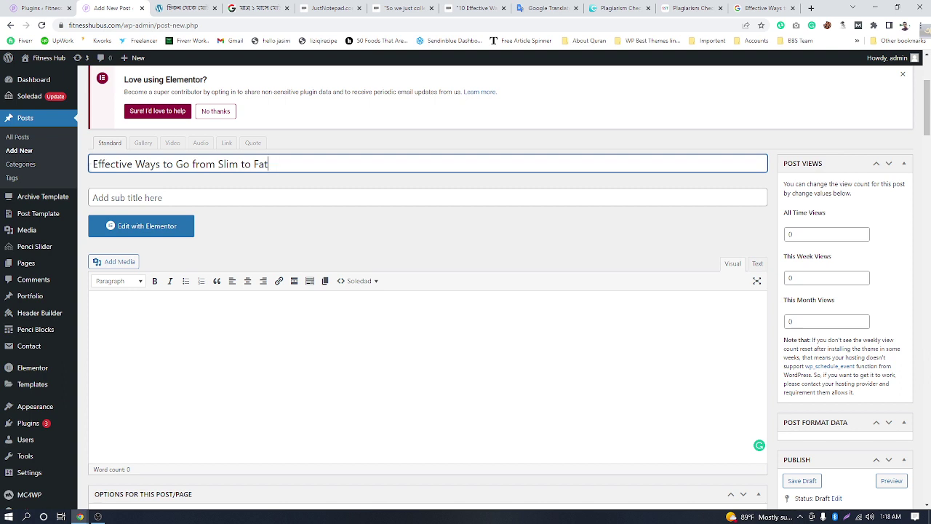
click(147, 187)
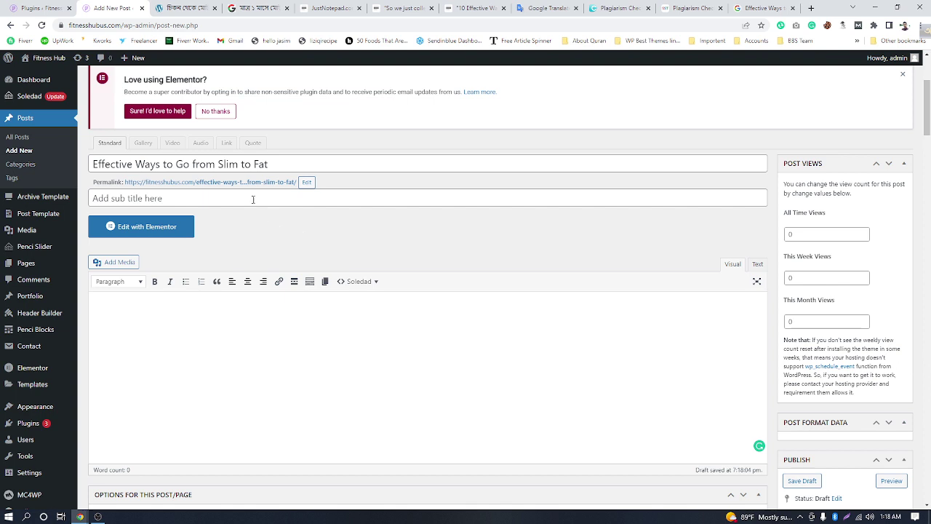
Step: Put "10" before the post title and "99%" after it
click(221, 200)
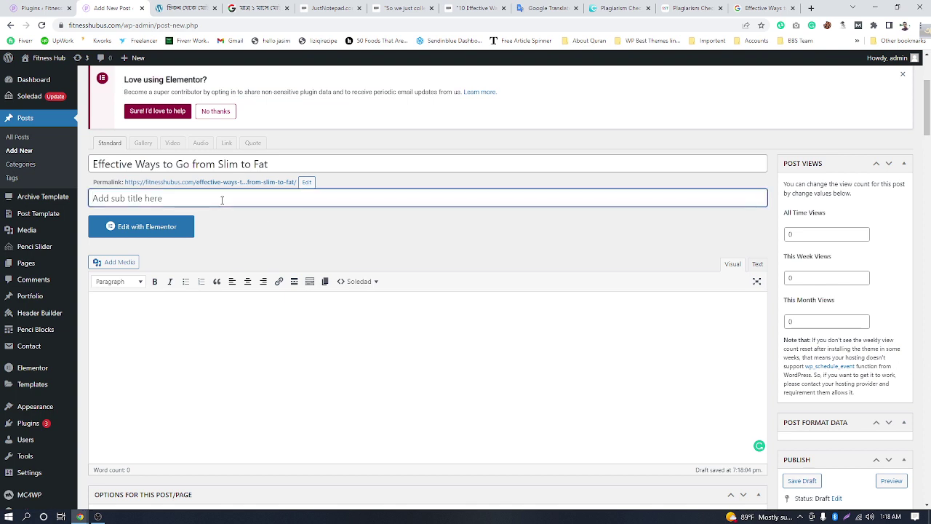
click(93, 165)
text(10)
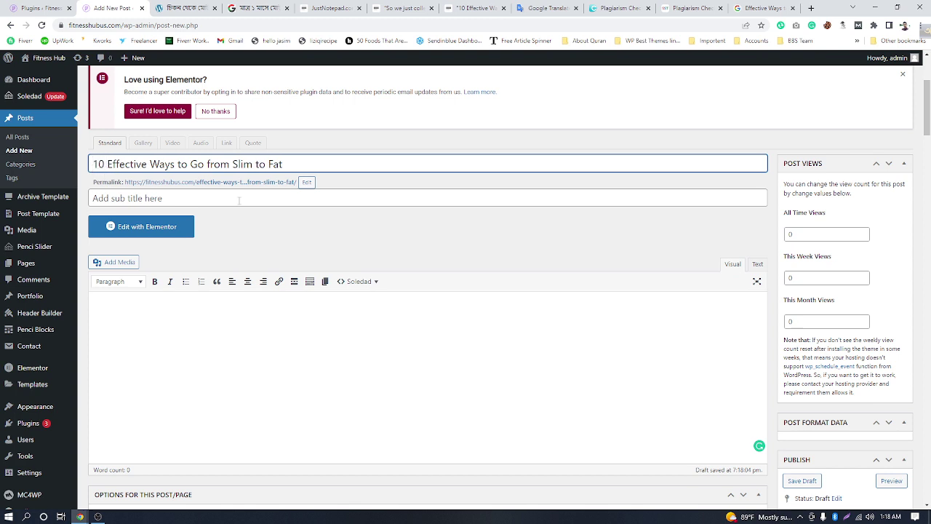
click(248, 230)
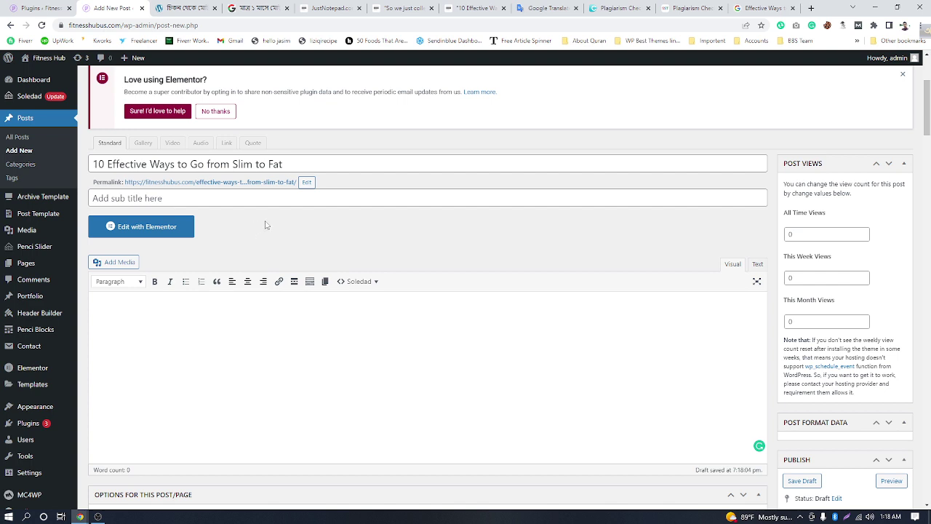
click(328, 164)
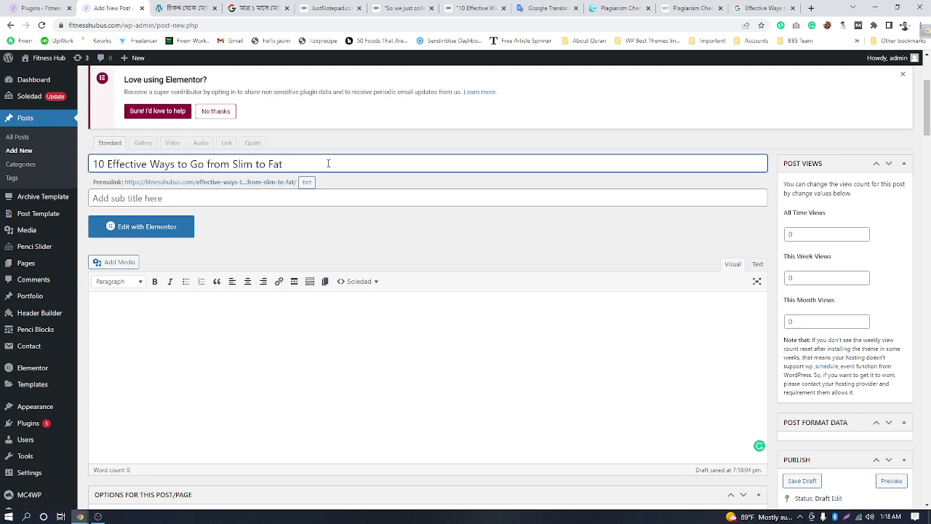
text(99%)
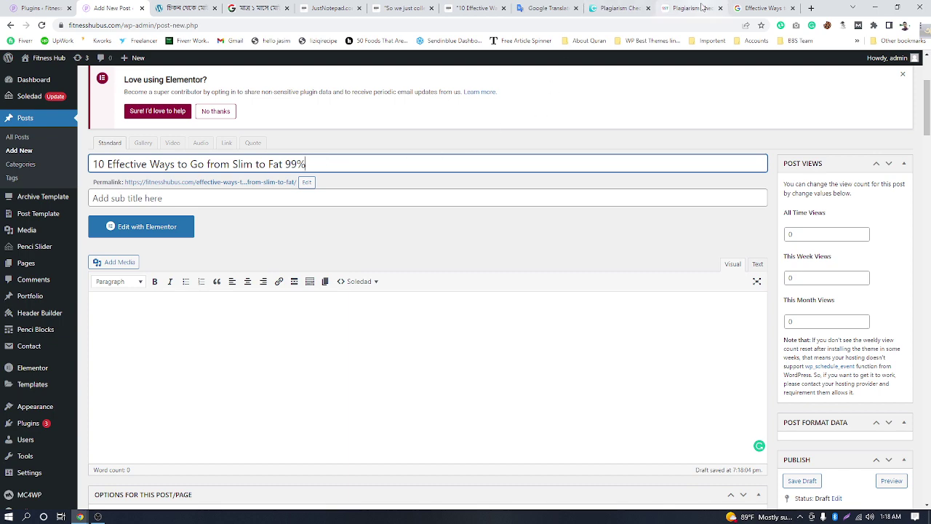
Step: Find the English article among the open JustNotepad pages and place its browser tab beside the new post's tab
click(743, 9)
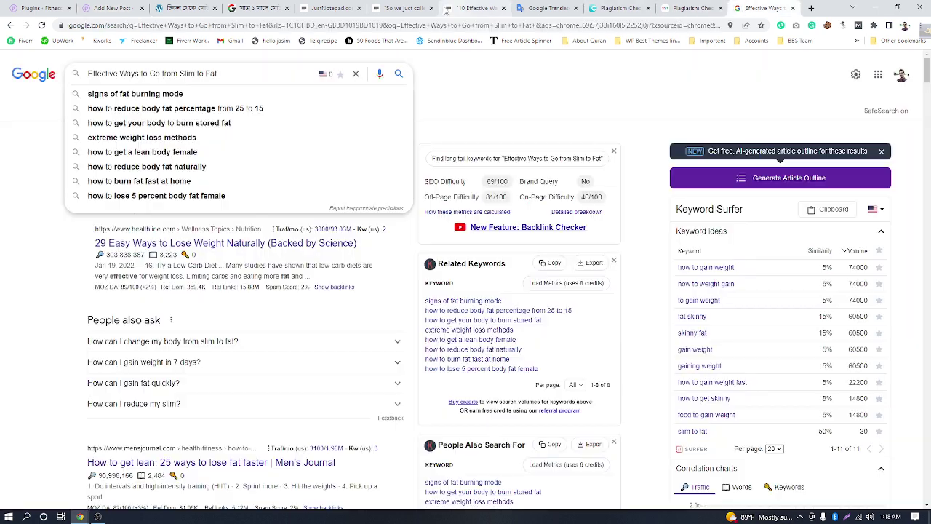
click(406, 9)
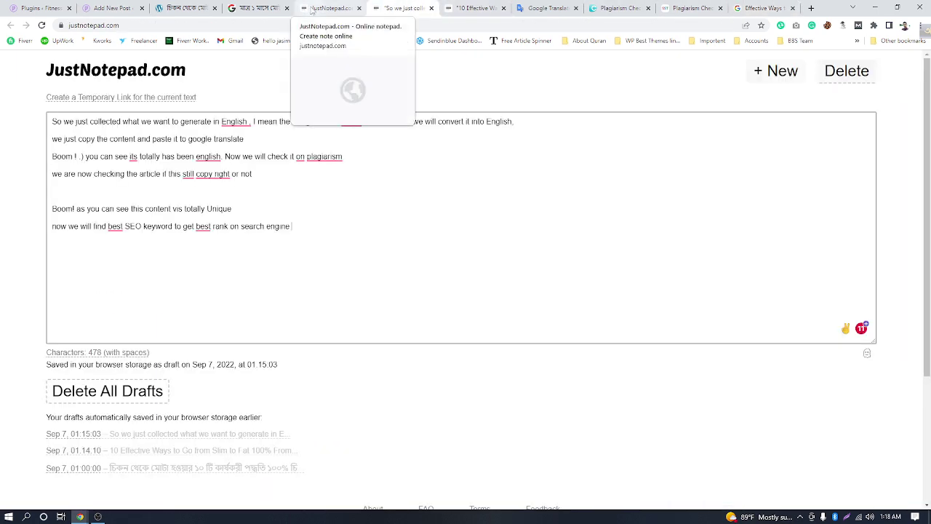
click(326, 8)
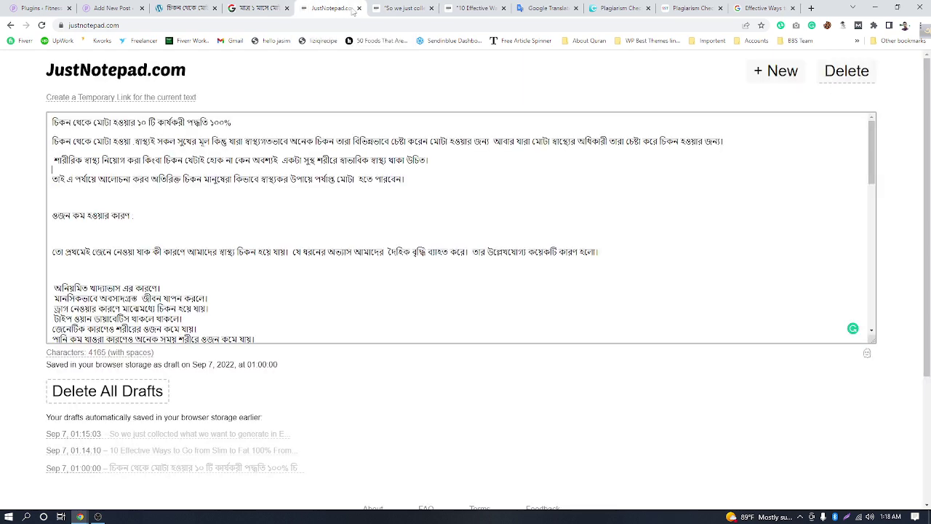
drag(335, 10, 401, 10)
click(466, 9)
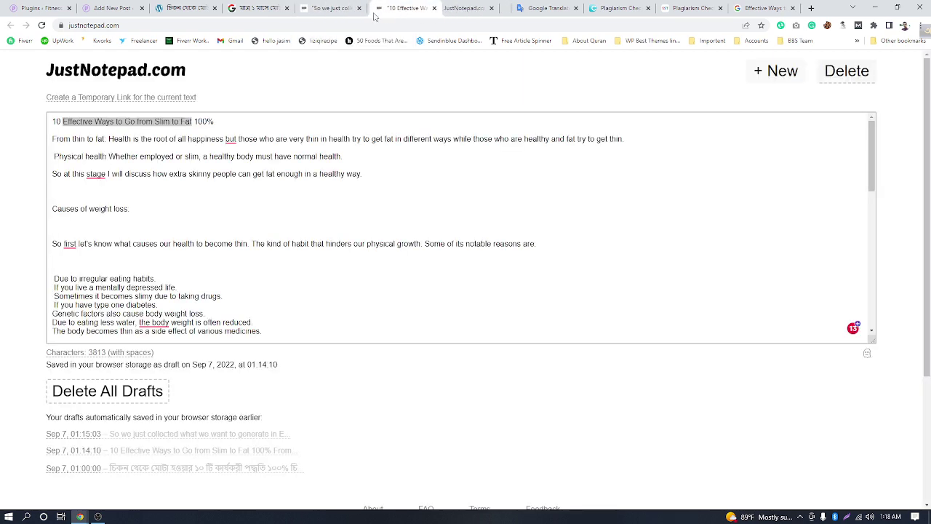
drag(467, 10, 331, 10)
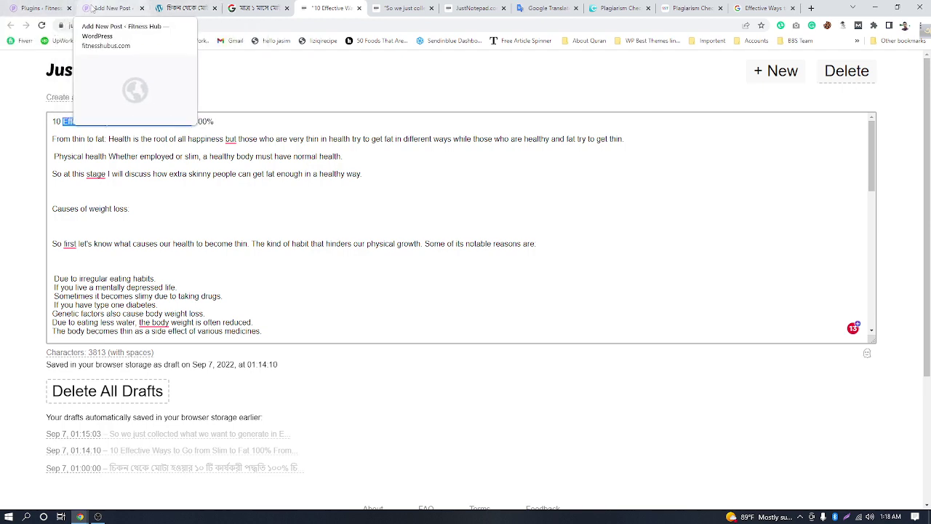
drag(109, 8, 306, 14)
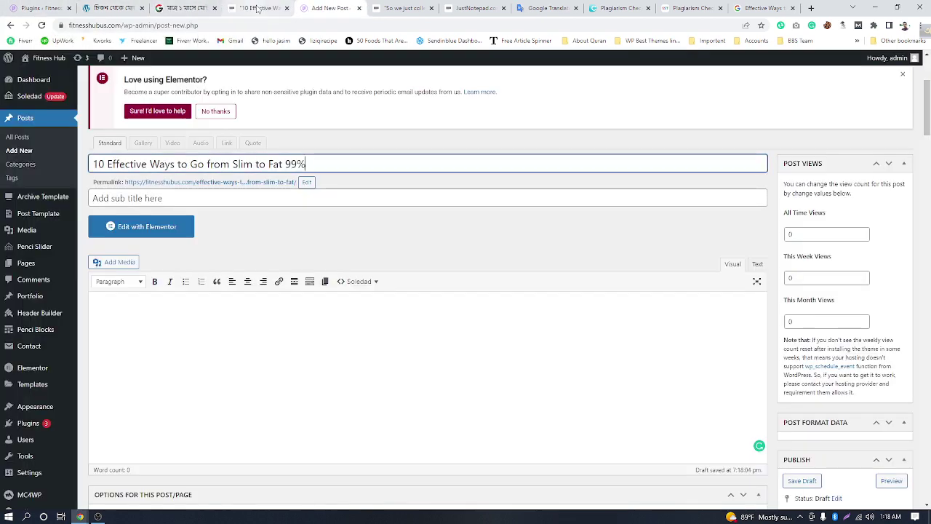
click(258, 8)
click(320, 9)
Step: Check the English article's heading and change the ending of the post title to "100%"
click(255, 9)
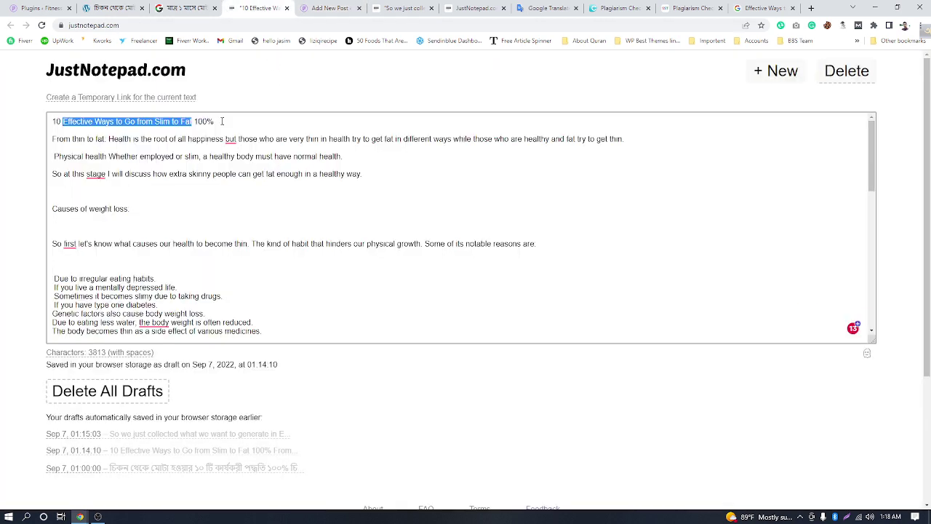
click(329, 8)
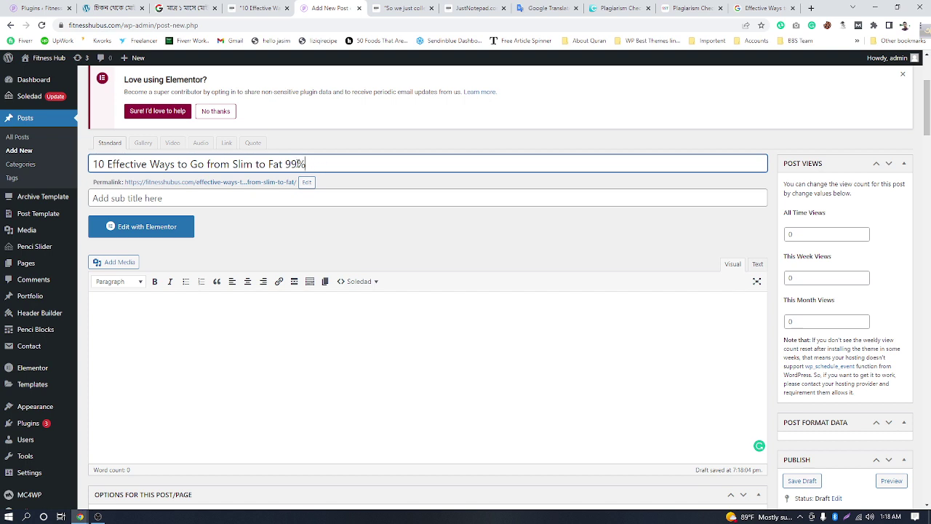
key(BackSpace)
key(BackSpace)
text(100)
click(356, 246)
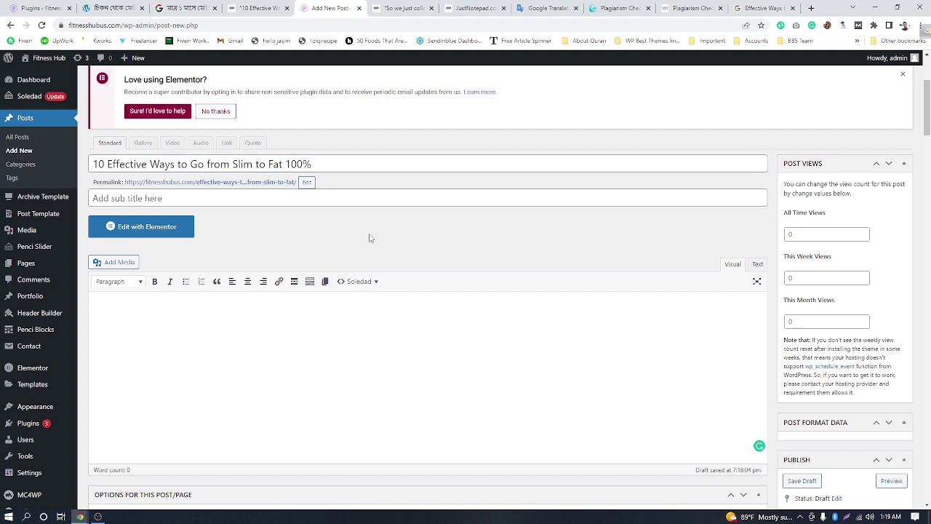
Step: Edit the permalink slug to start with "10-" and end with "-100%", and accept it
click(307, 183)
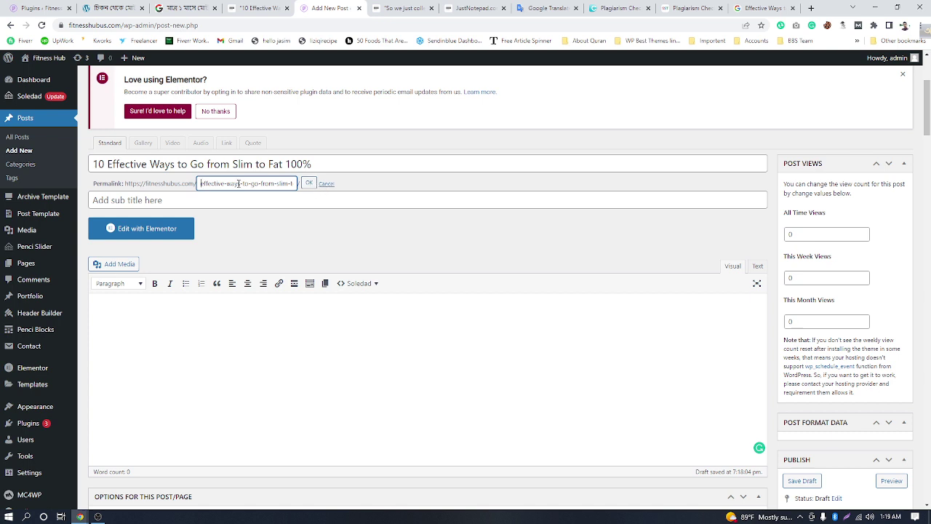
text(10-)
key(End)
text(-100%)
click(309, 183)
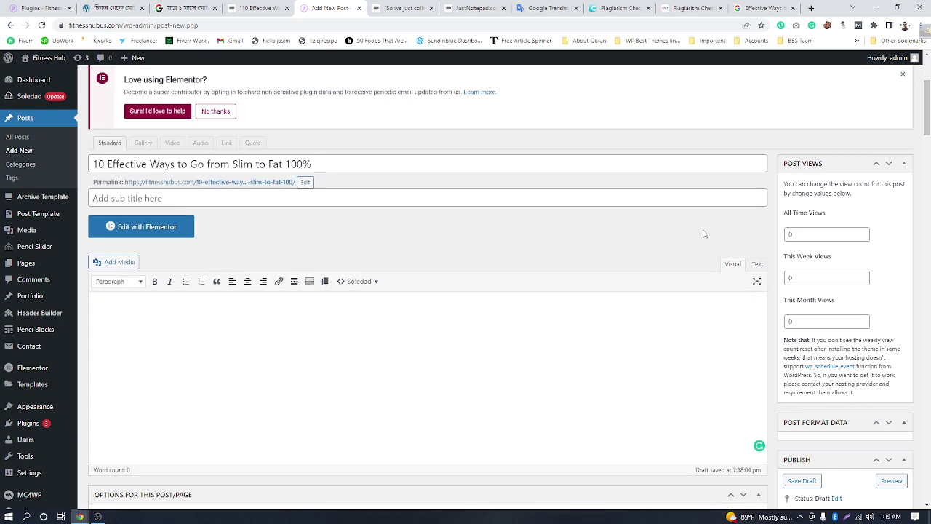
Step: Set the post's all-time views to 67
scroll(821, 268, down, 1)
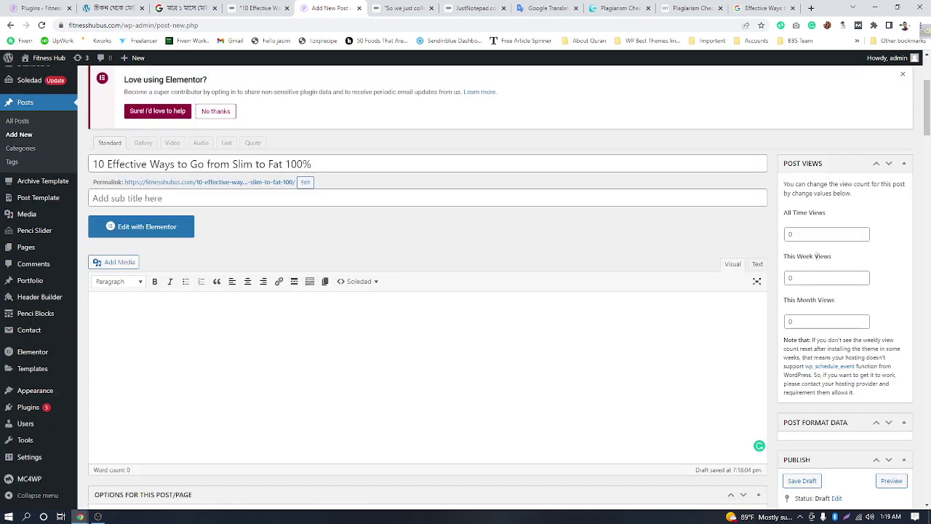
click(815, 240)
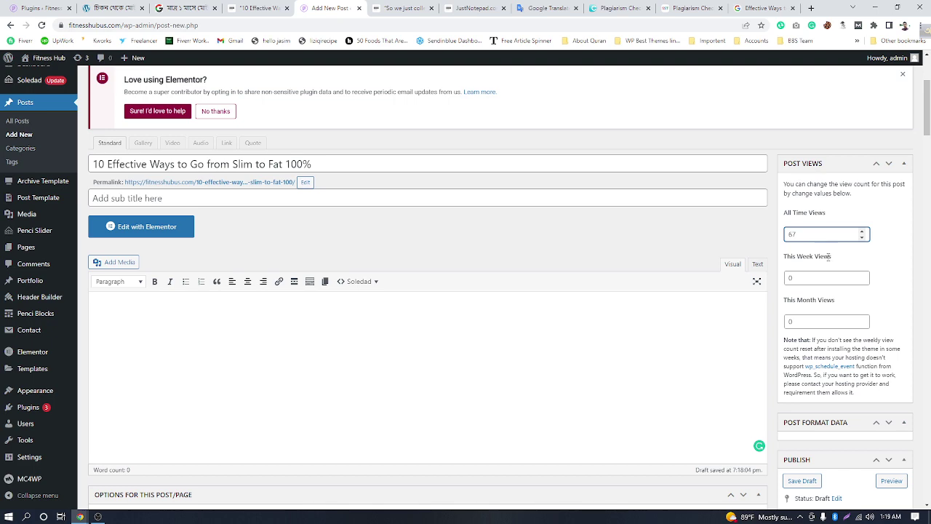
click(835, 263)
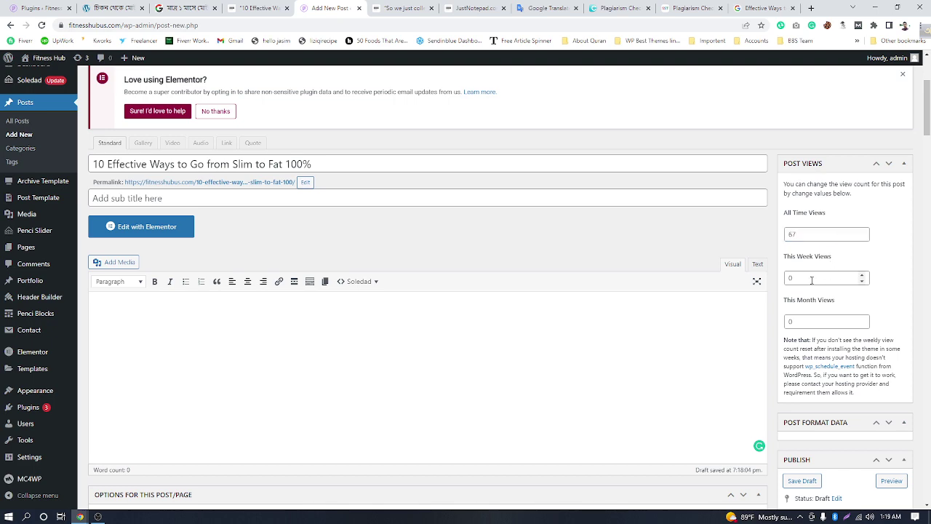
scroll(810, 320, down, 1)
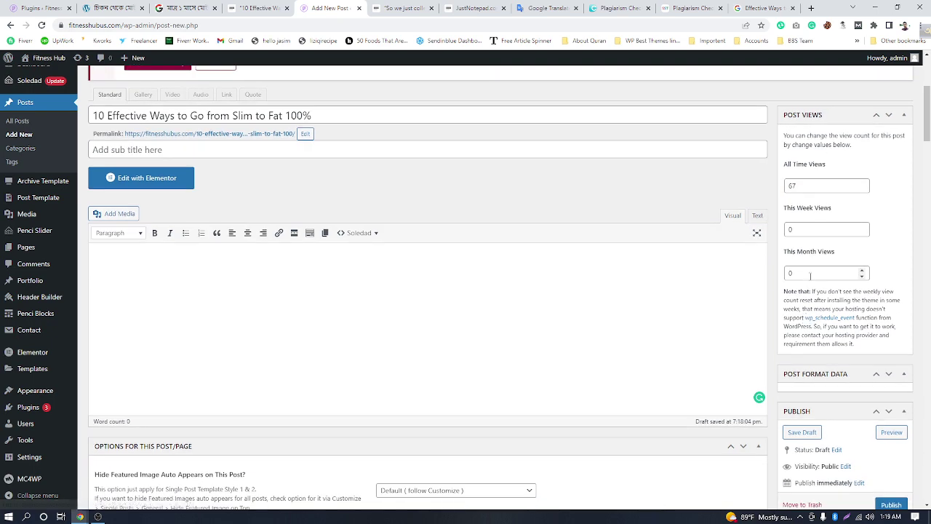
click(810, 275)
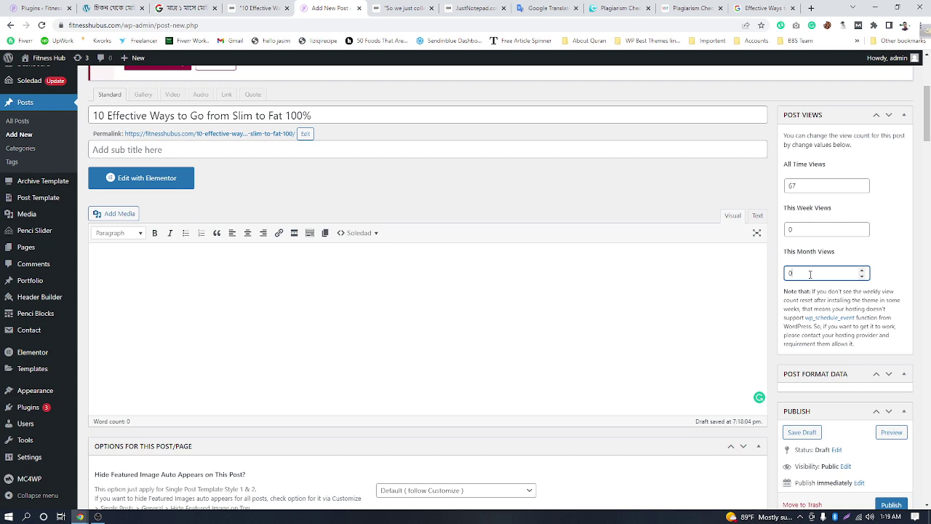
click(873, 249)
Step: Assign the post to the Article, Fitness Tips, Men's Health and Weight Management categories
scroll(824, 265, down, 3)
scroll(824, 265, down, 3)
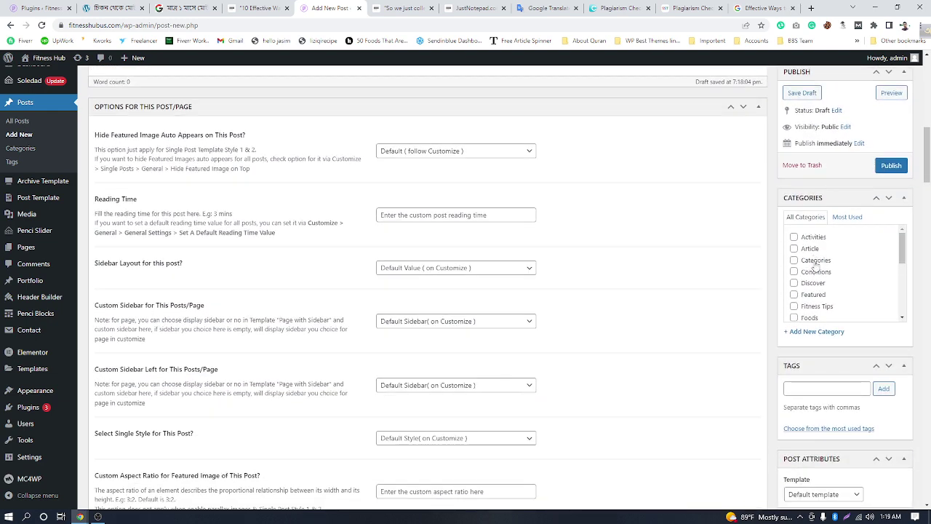
click(795, 249)
scroll(848, 276, down, 1)
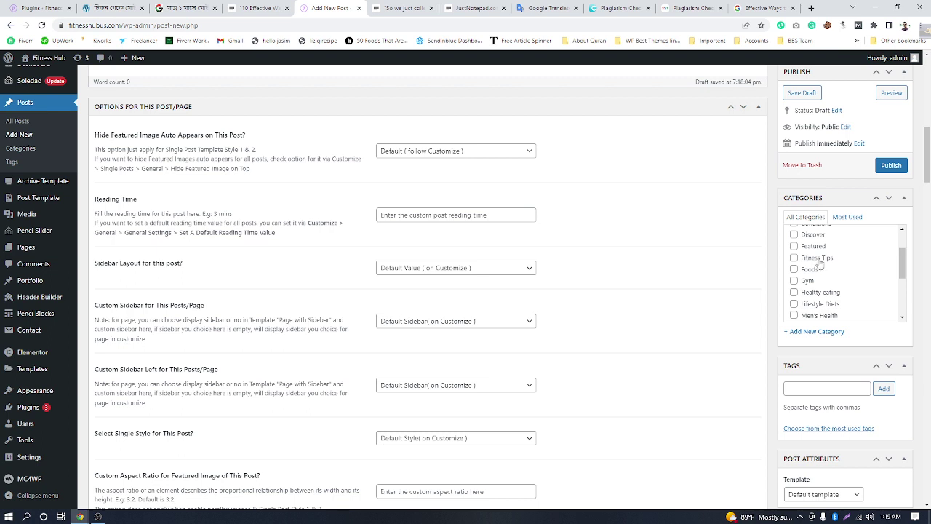
click(795, 259)
scroll(826, 297, down, 1)
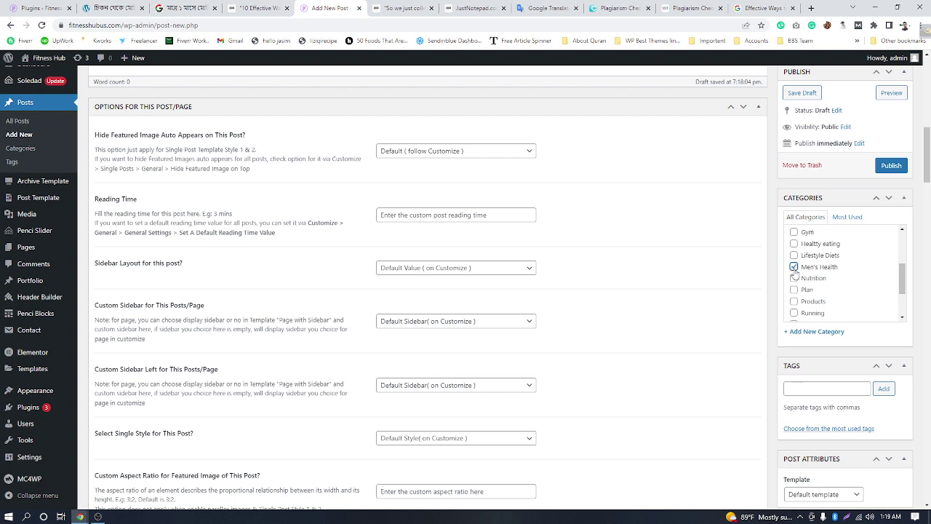
scroll(842, 290, down, 1)
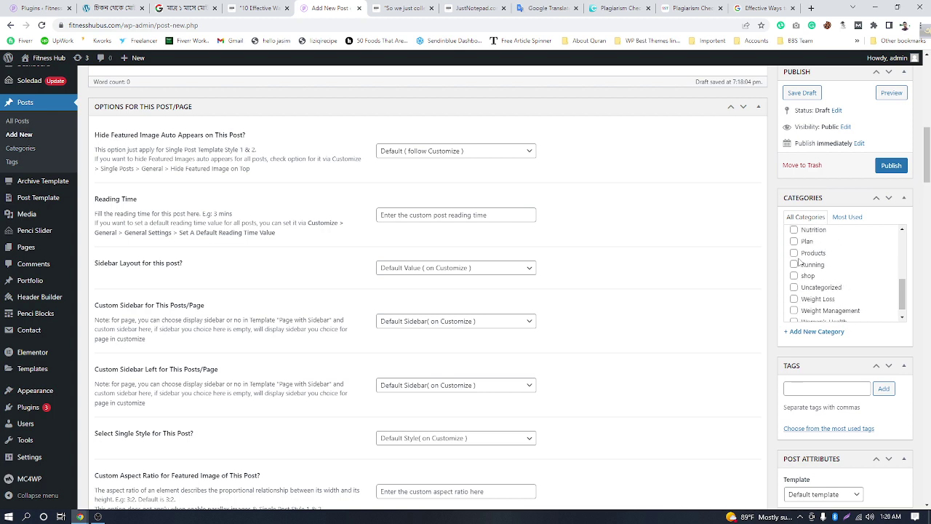
scroll(848, 277, down, 1)
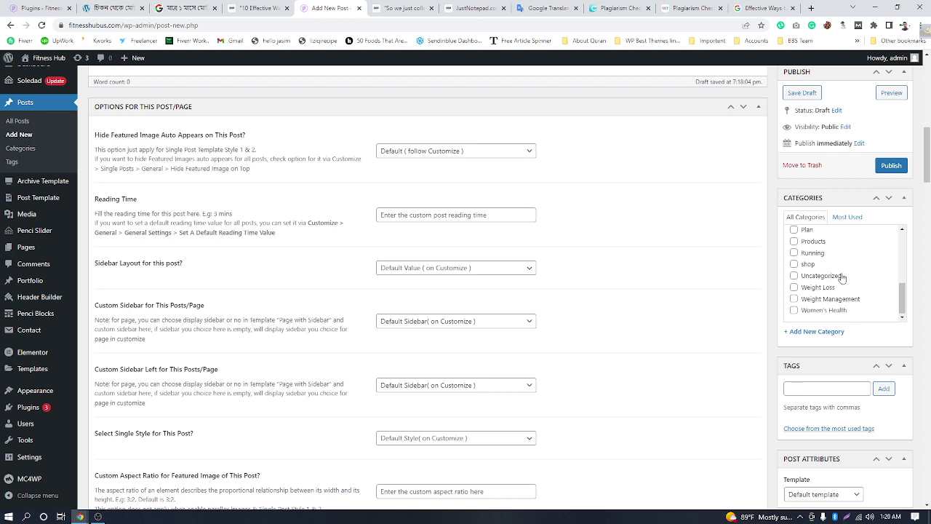
click(794, 299)
Step: Add two new categories named "fat" and "slim" to the post
click(817, 332)
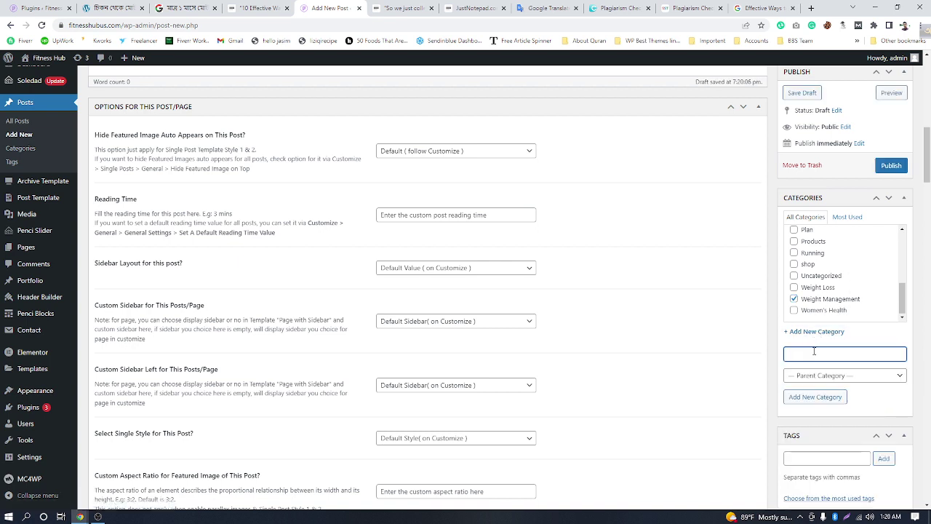
text(fat)
key(Return)
text(sli)
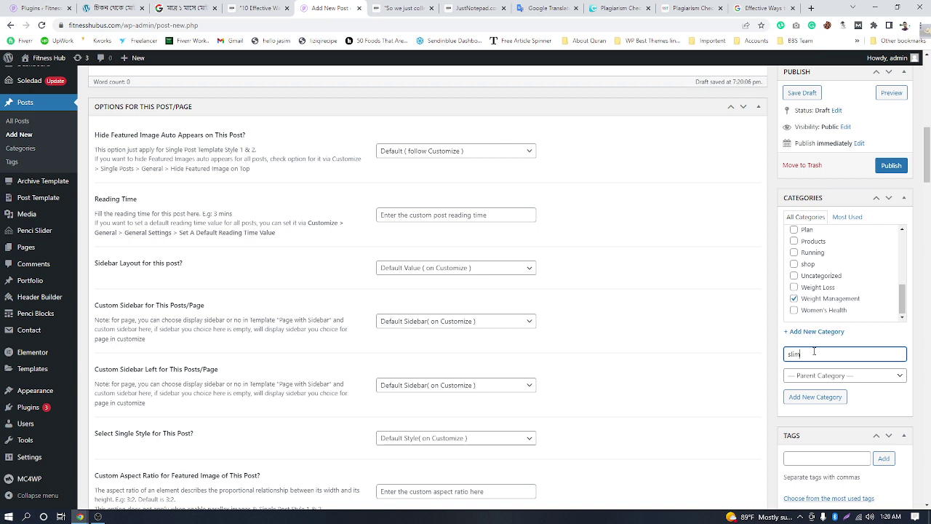
text(m)
key(Return)
scroll(820, 304, down, 1)
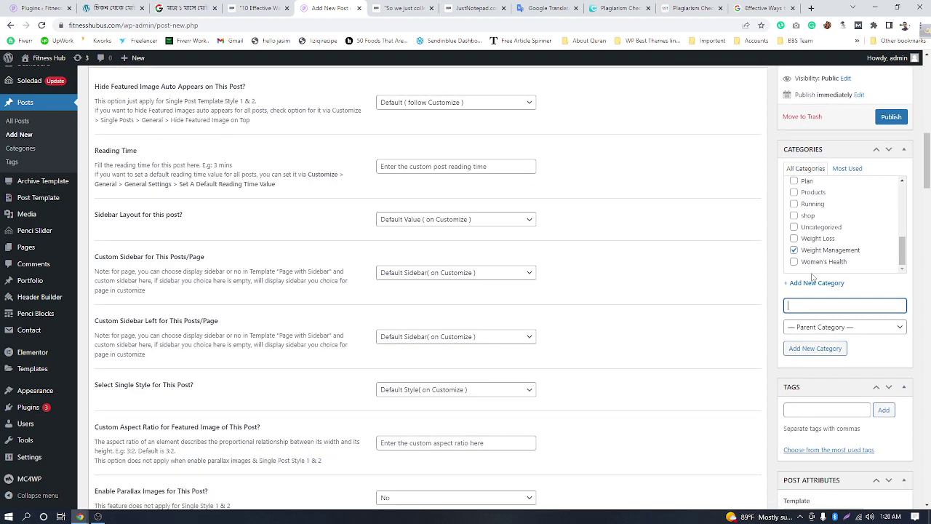
Step: Review the category list and also assign the post to the Running category
scroll(814, 251, up, 3)
scroll(814, 250, down, 1)
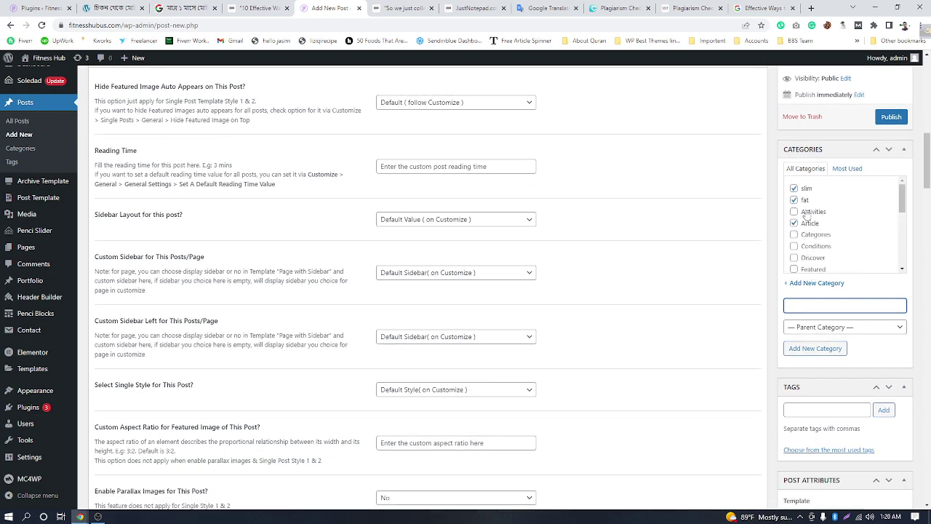
scroll(818, 217, down, 1)
scroll(818, 217, down, 2)
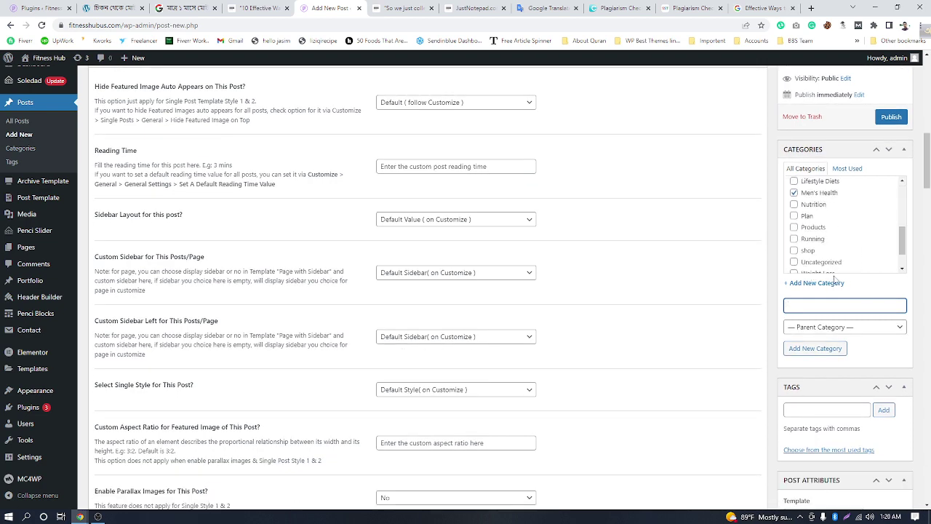
scroll(834, 294, down, 1)
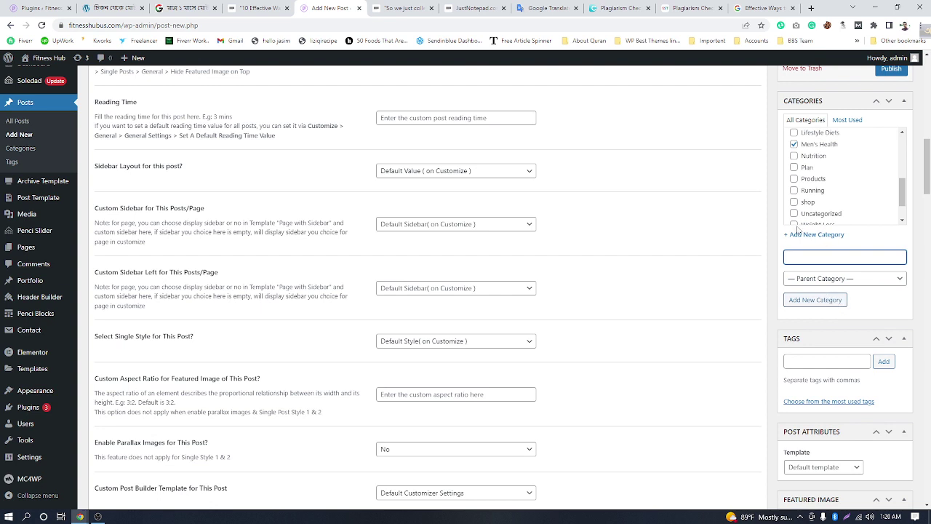
click(795, 191)
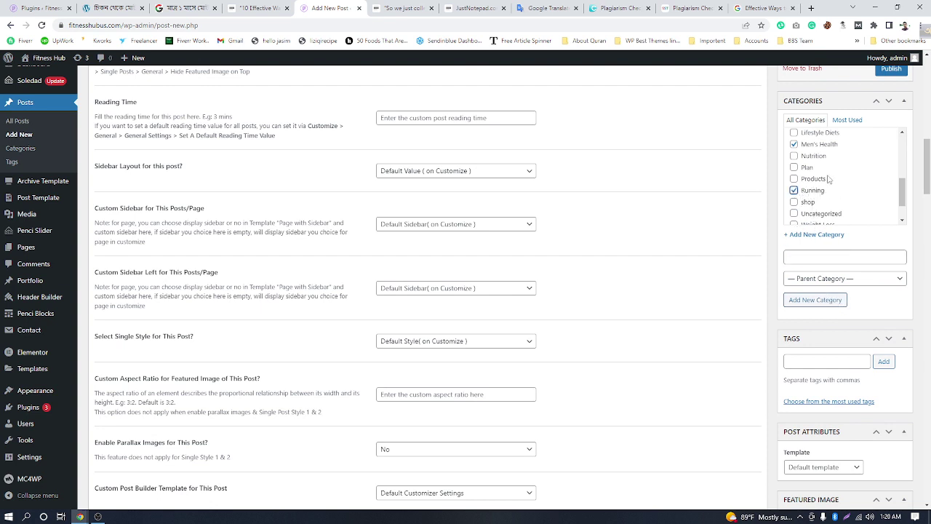
scroll(830, 193, down, 1)
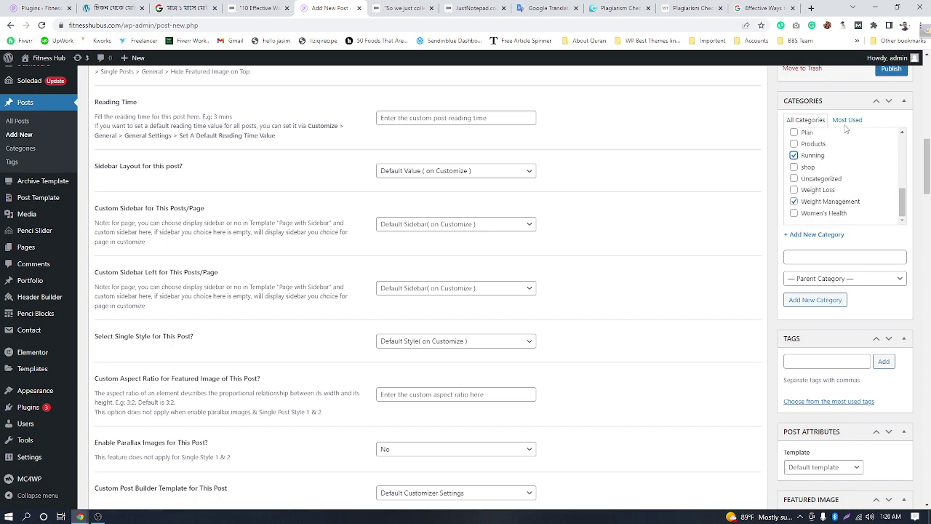
Step: Copy the search phrase "Effective Ways to Go from Slim to Fat" from the Google results and add it as a post tag
scroll(804, 269, down, 1)
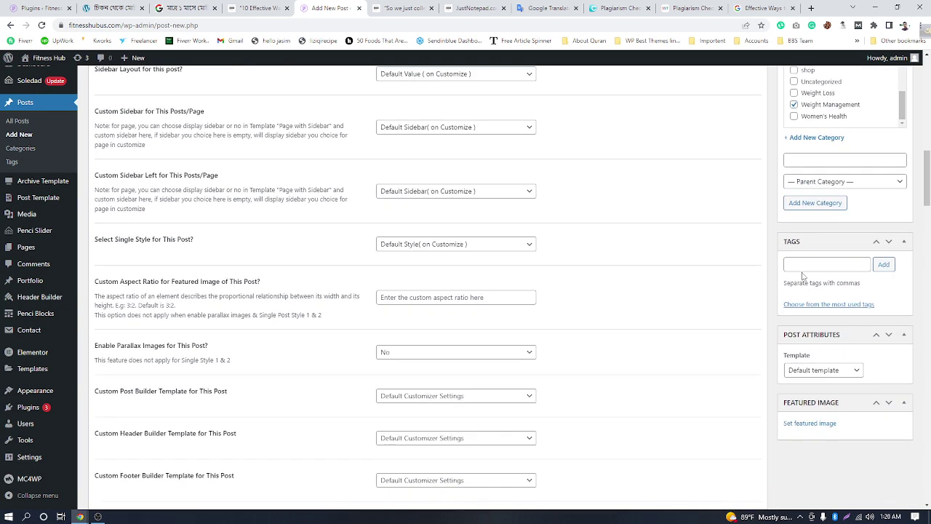
click(804, 262)
click(760, 8)
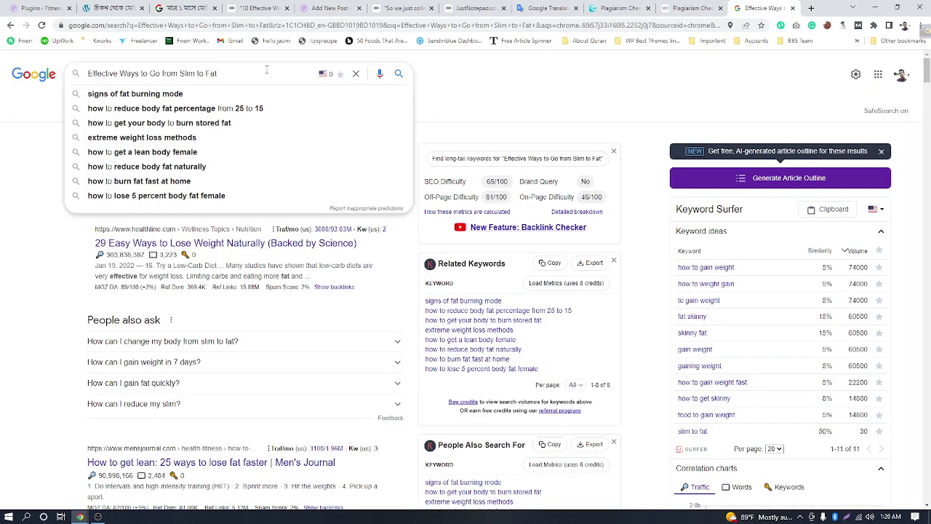
triple_click(244, 73)
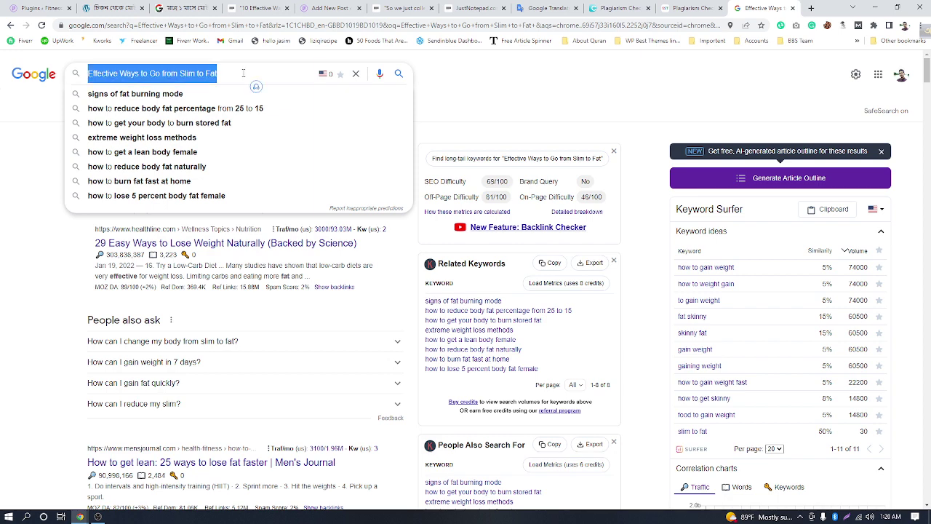
click(547, 8)
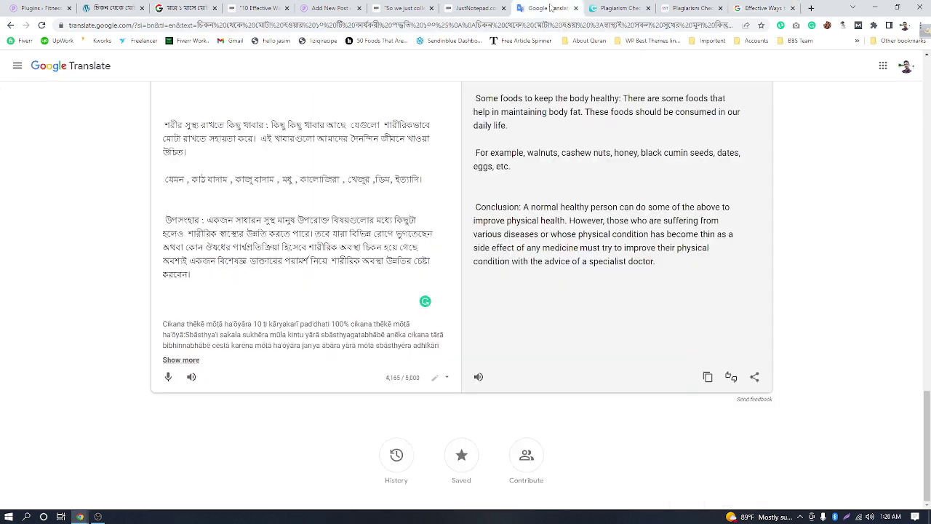
click(116, 10)
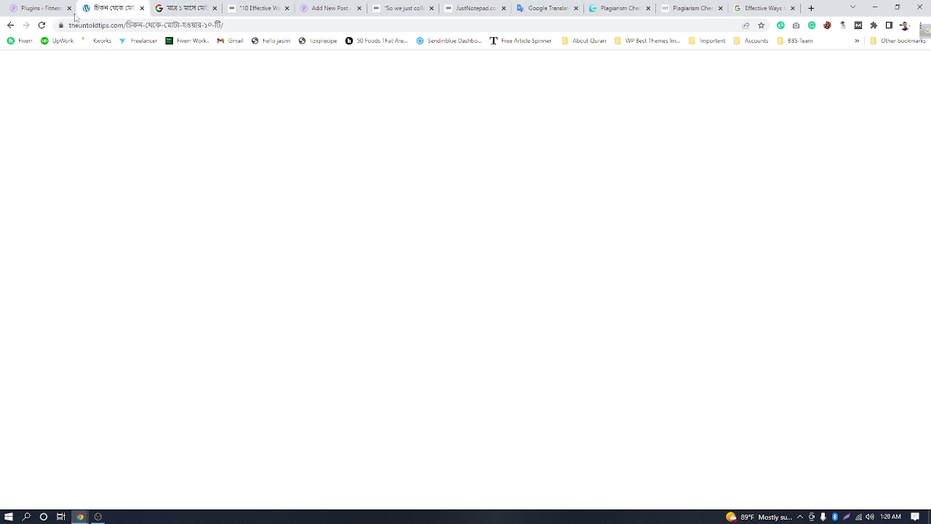
click(187, 9)
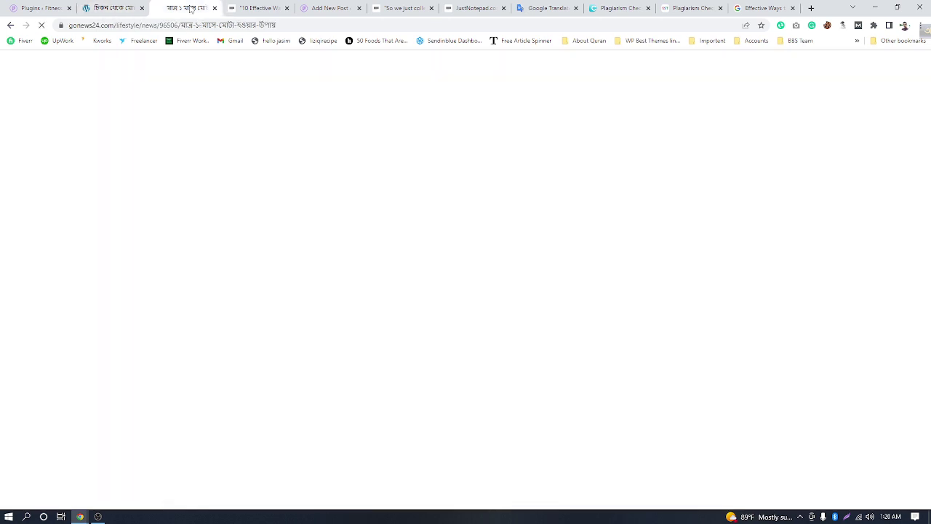
click(40, 9)
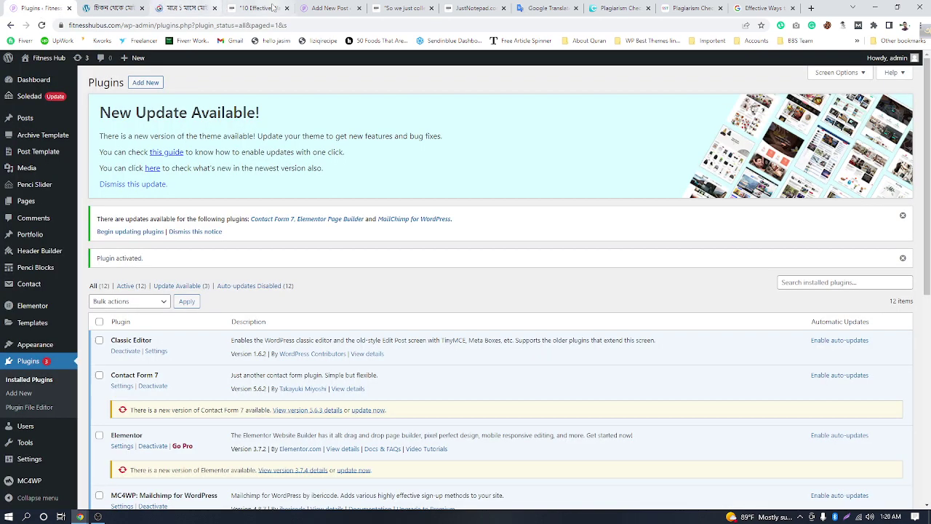
click(328, 9)
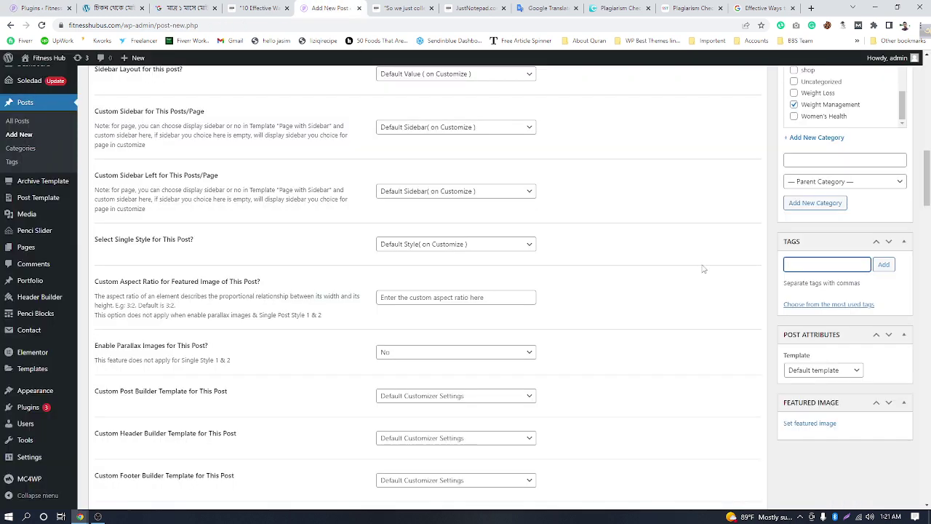
key(ctrl+v)
key(Return)
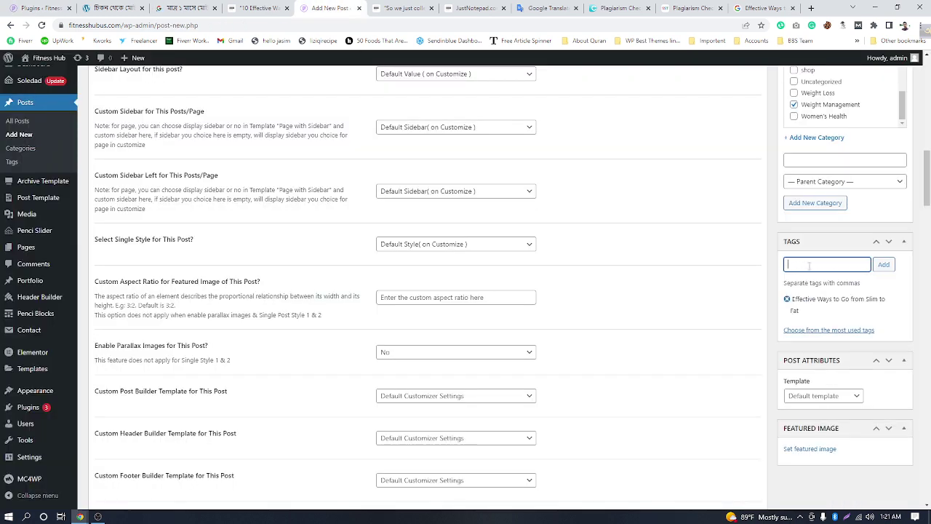
Step: Add the Keyword Surfer idea "how to gain weight" as a post tag, placing the search and post editor tabs side by side
click(757, 8)
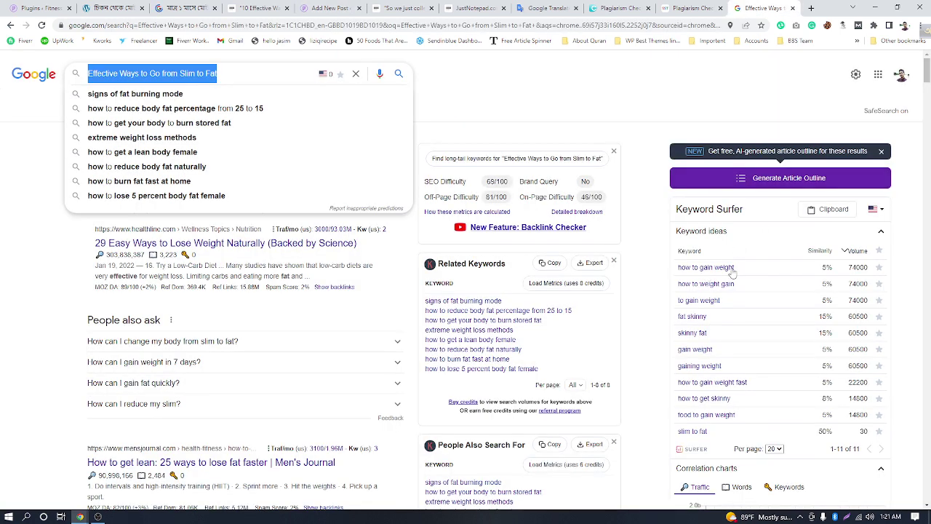
scroll(731, 273, down, 1)
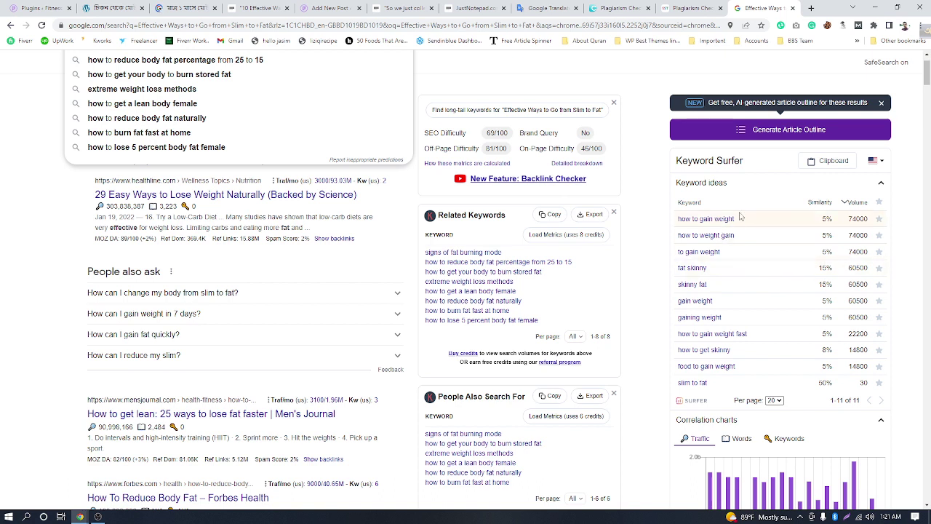
drag(739, 222, 676, 222)
key(ctrl+c)
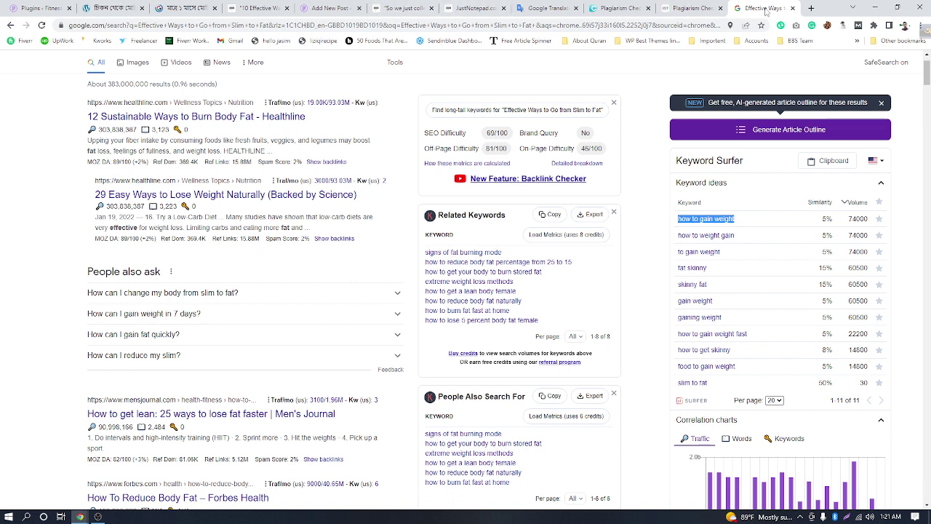
drag(767, 10, 473, 11)
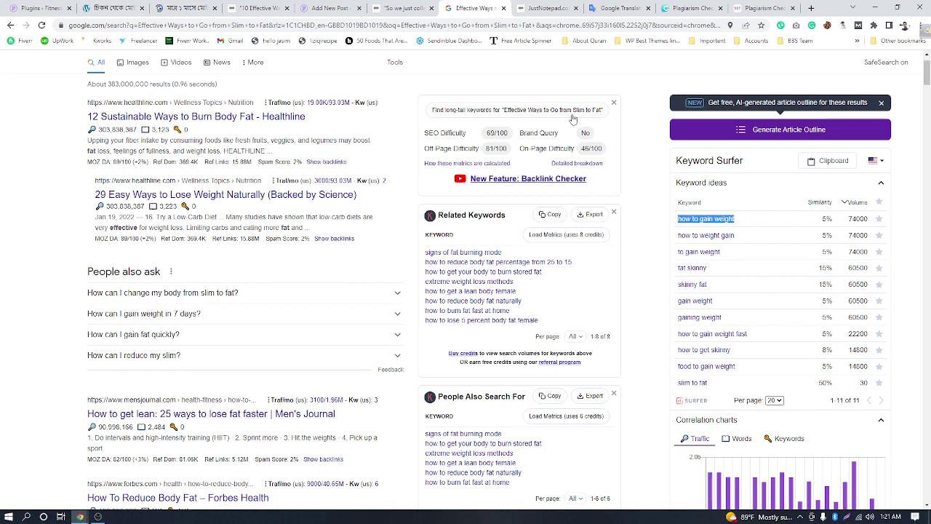
click(399, 8)
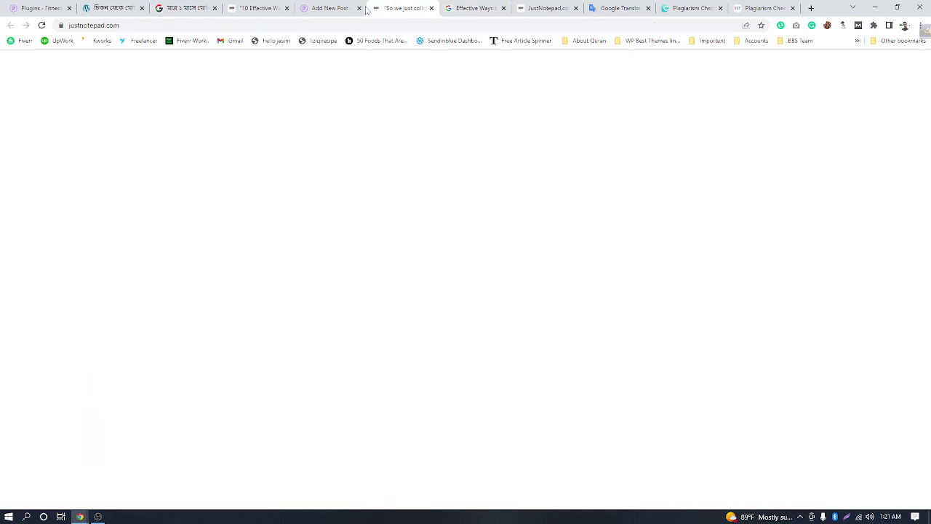
drag(338, 8, 390, 9)
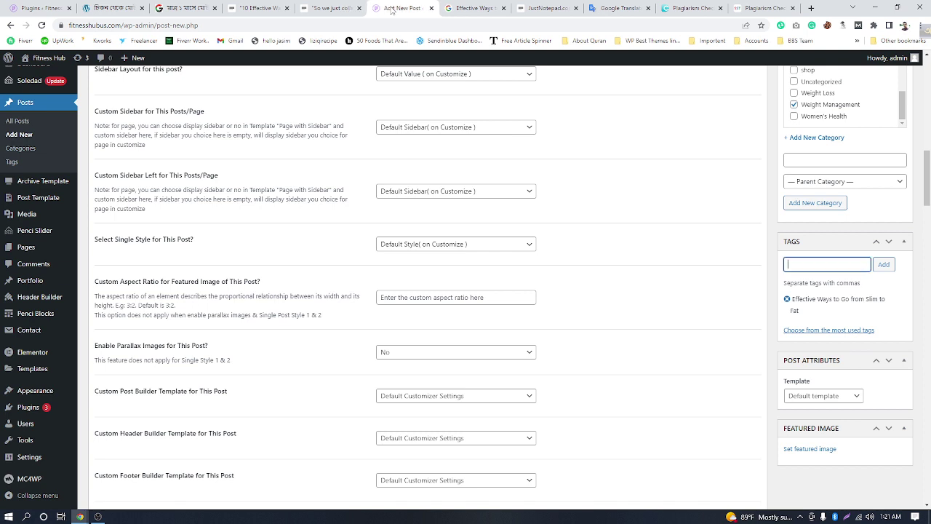
key(ctrl+v)
key(Return)
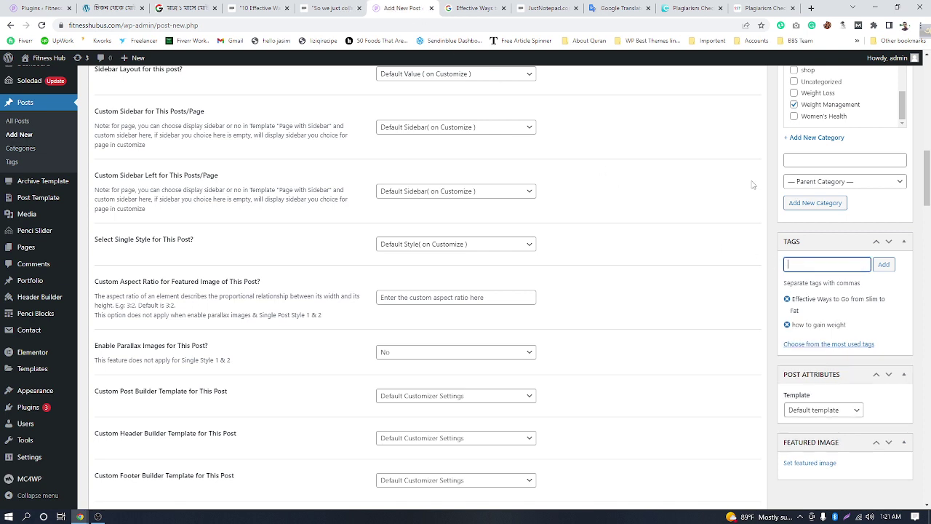
Step: Return to the search results and try to select the keyword idea "how to weight gain"
click(475, 8)
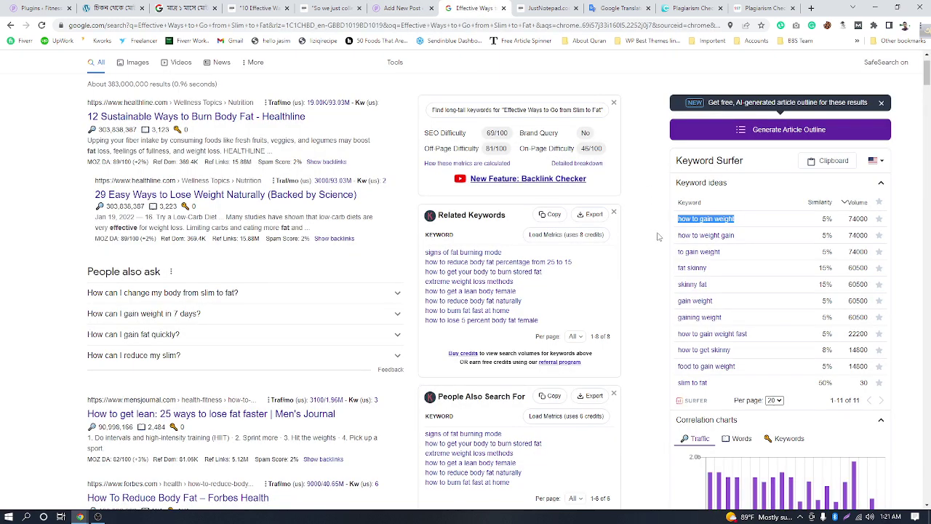
drag(674, 240, 677, 201)
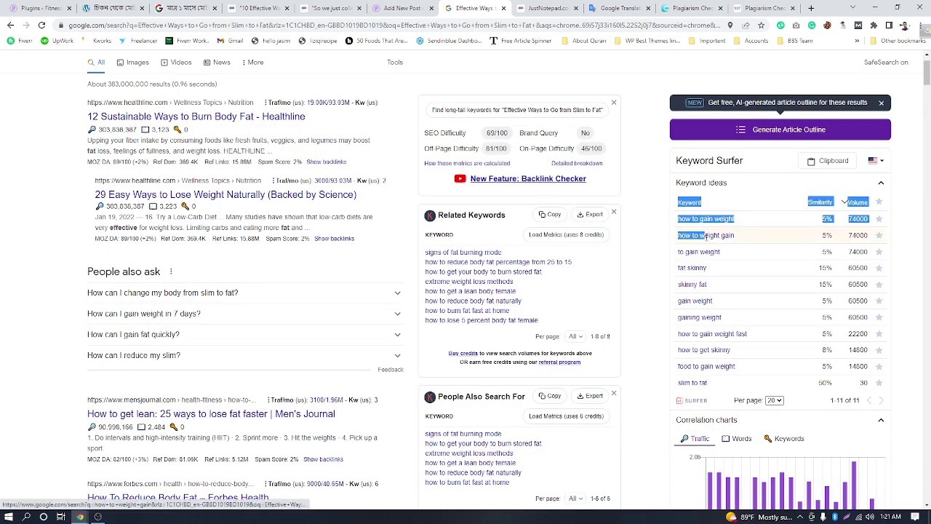
click(657, 241)
drag(678, 244, 677, 202)
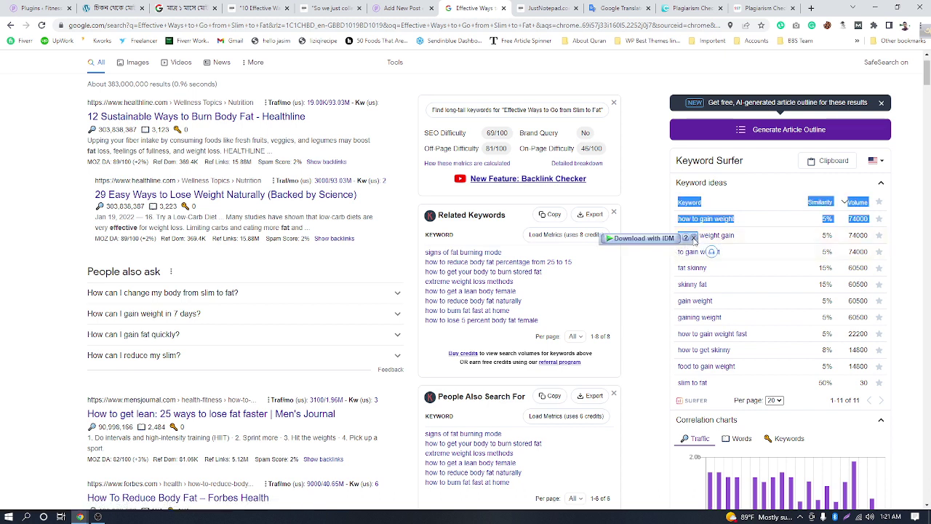
click(693, 239)
click(659, 256)
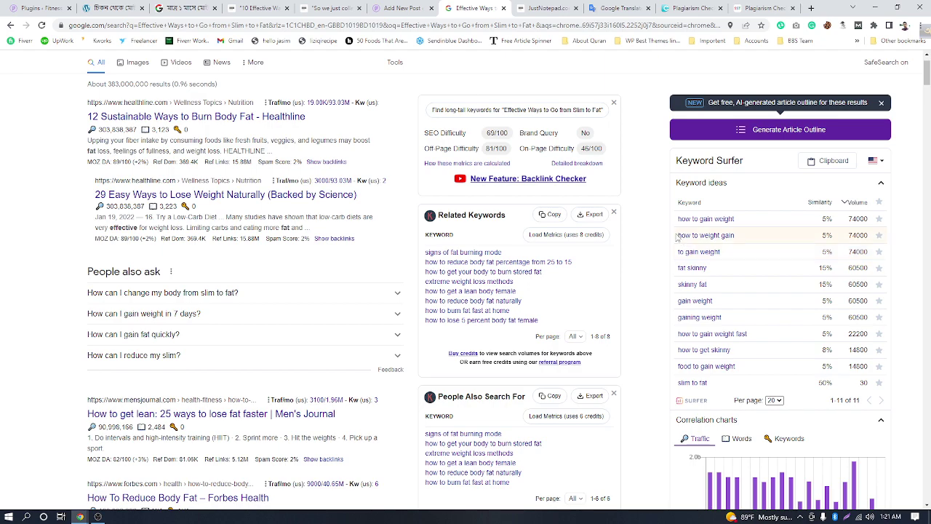
Step: Examine Keyword Surfer's keyword ideas, its clipboard options and the Keywords correlation chart
scroll(737, 333, down, 1)
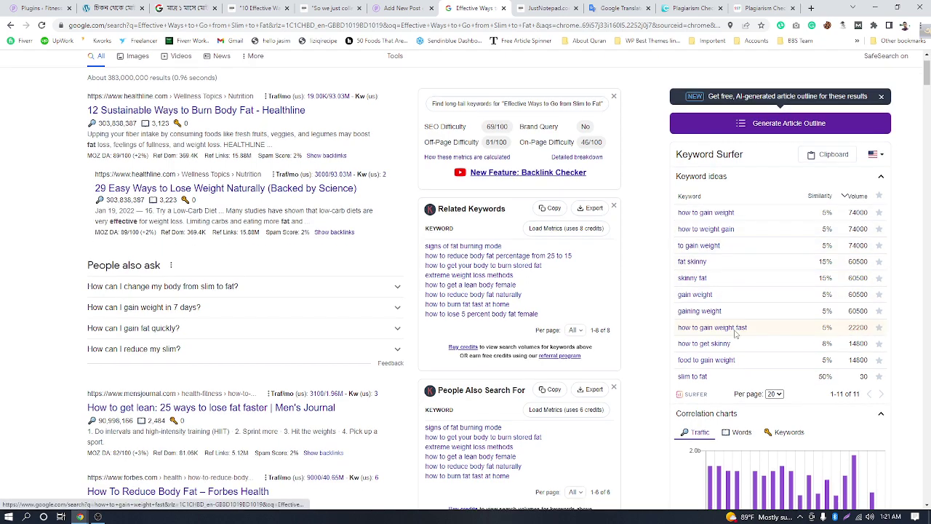
scroll(737, 333, down, 2)
scroll(825, 173, up, 2)
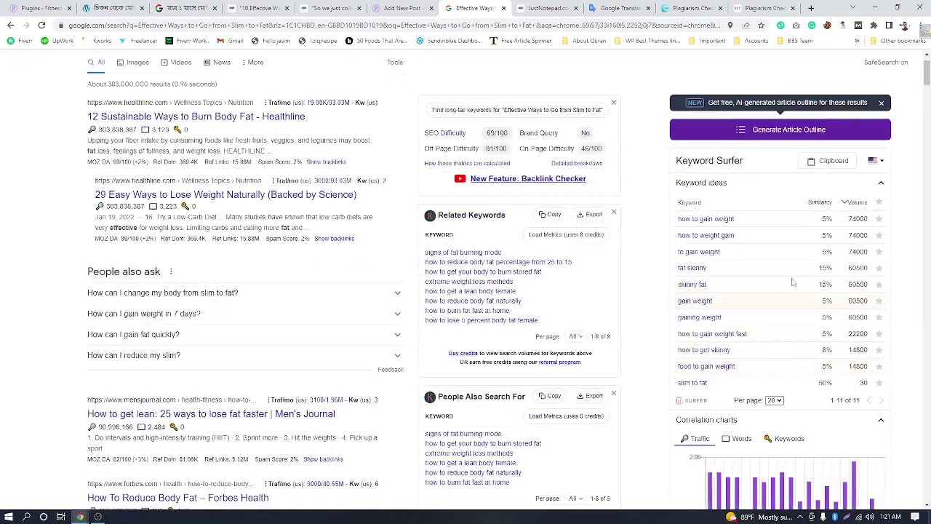
click(827, 164)
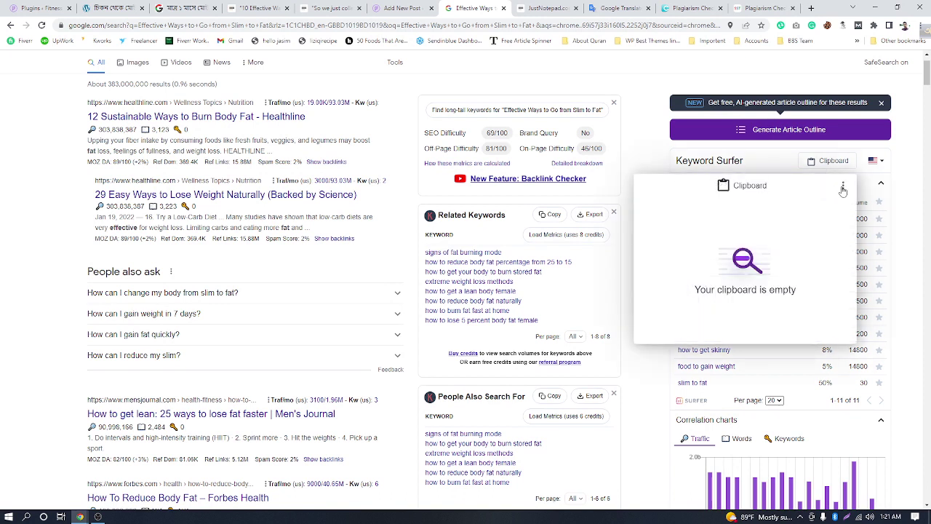
click(843, 186)
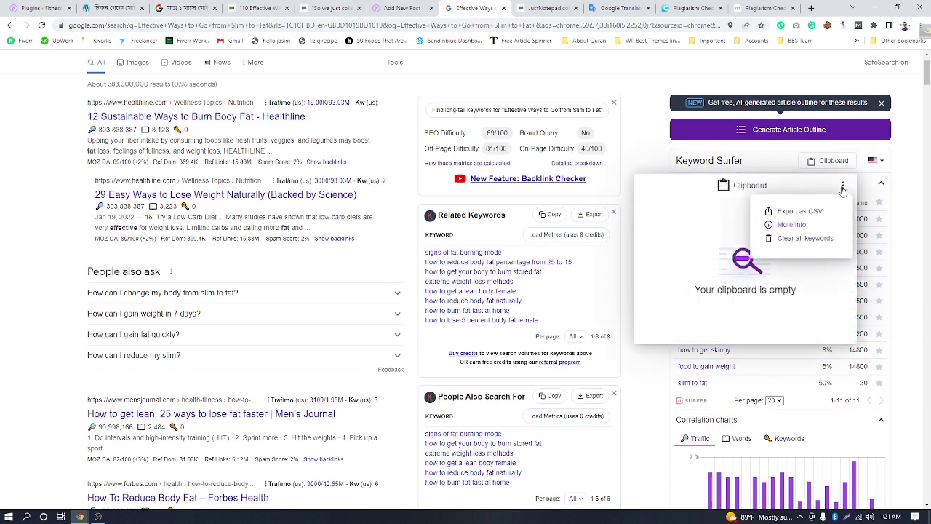
click(663, 160)
scroll(750, 209, down, 5)
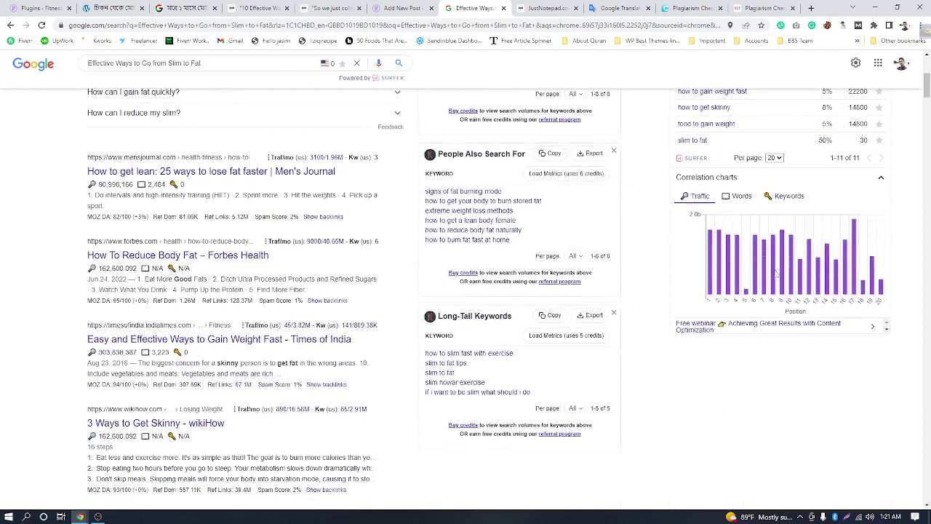
click(786, 198)
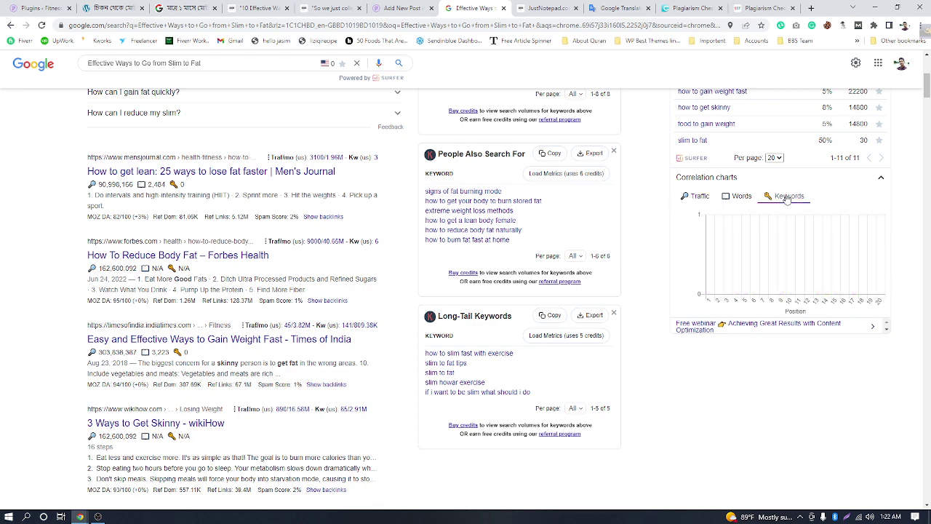
Step: Copy the keyword idea "fat skinny", add it as a post tag, and return to the Google results
scroll(729, 284, up, 3)
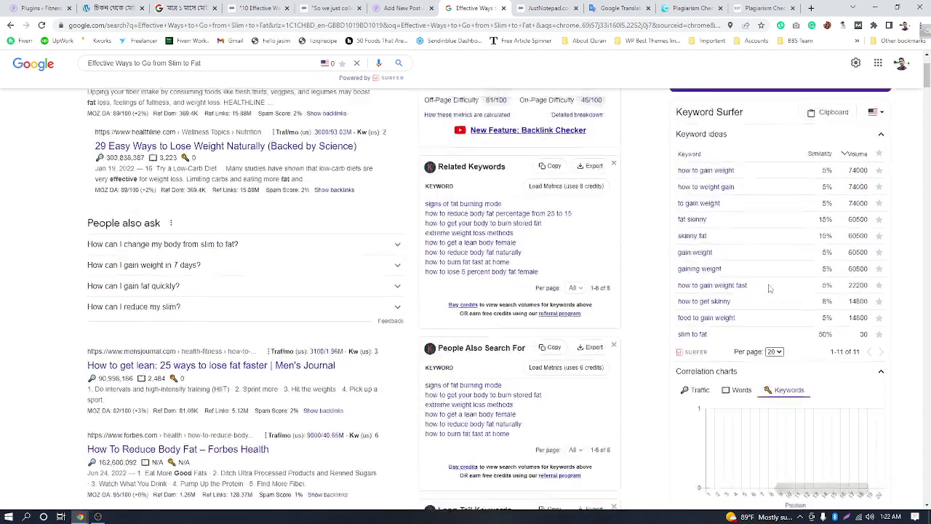
scroll(769, 289, up, 1)
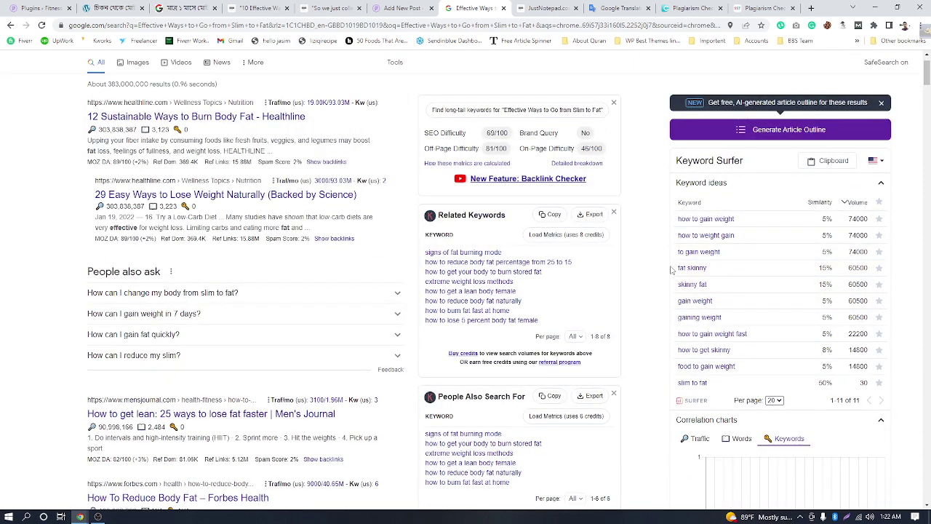
mouse_move(673, 270)
mouse_down()
mouse_move(702, 276)
mouse_move(678, 270)
mouse_up()
key(ctrl+c)
click(401, 9)
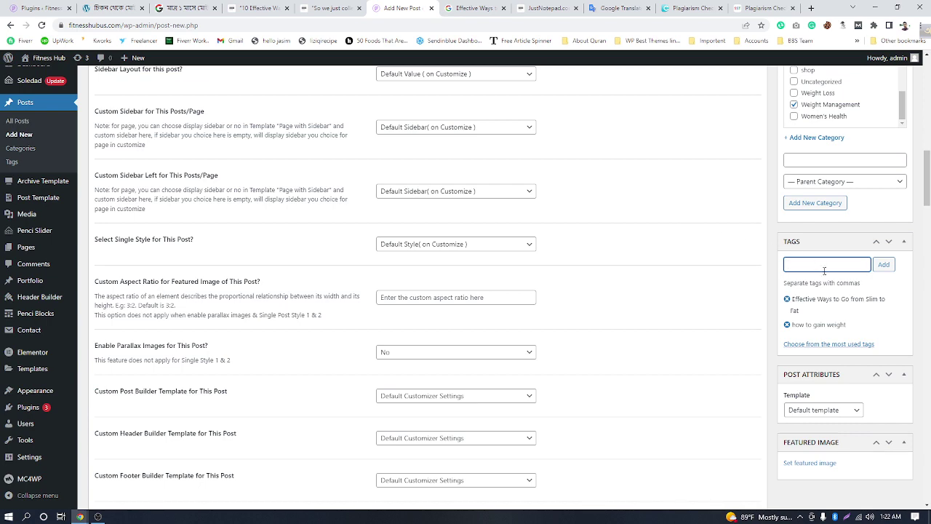
key(ctrl+v)
key(Return)
click(476, 8)
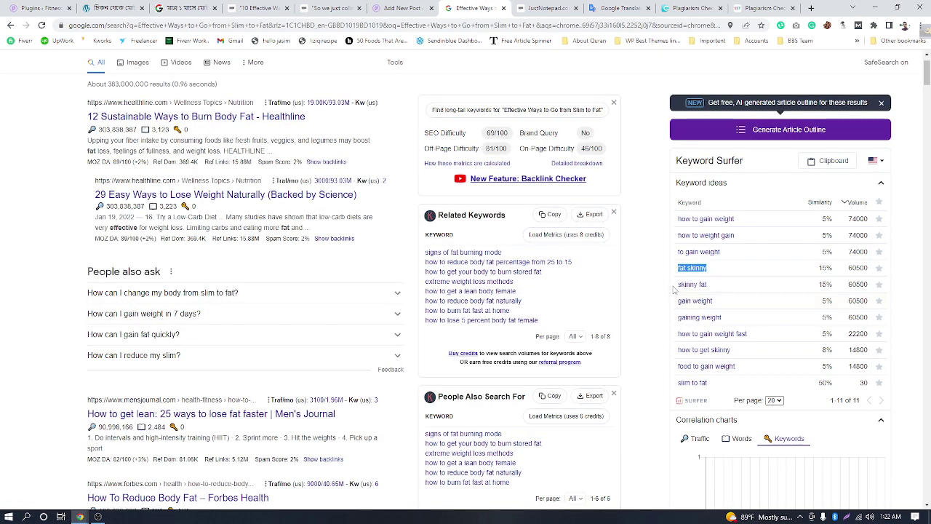
Step: Copy the Keyword Surfer idea "skinny fat" and add it as a tag on the post
drag(713, 285, 685, 286)
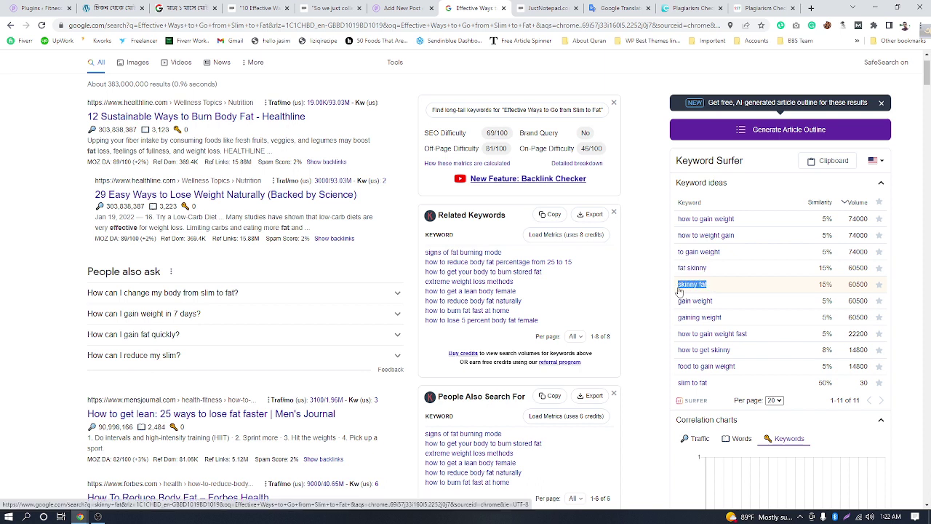
click(406, 8)
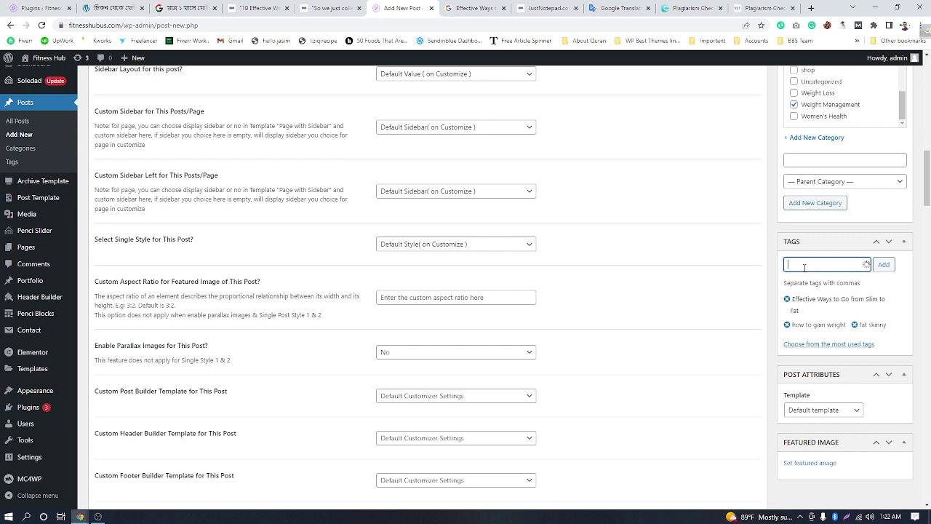
text(skinny fat)
click(883, 266)
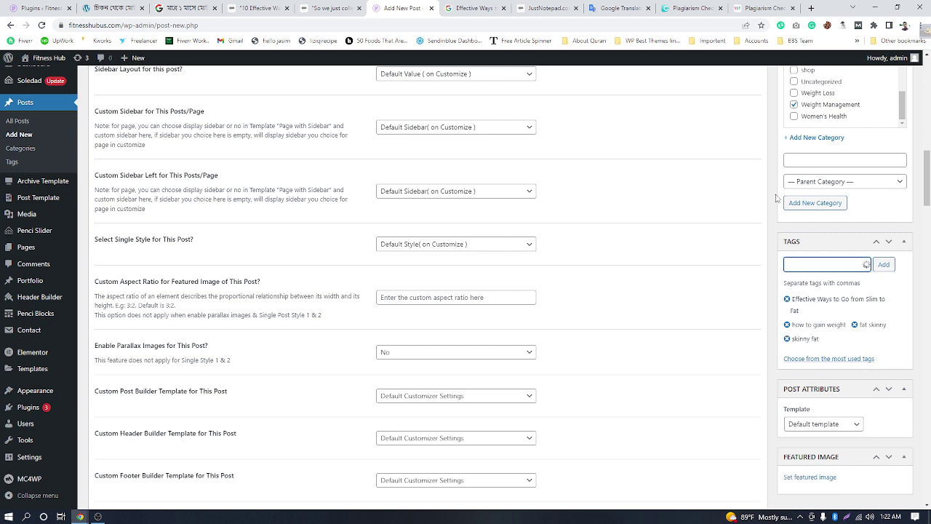
Step: Copy the keyword idea "slim to fat" from the Google results and add it as a post tag
click(474, 8)
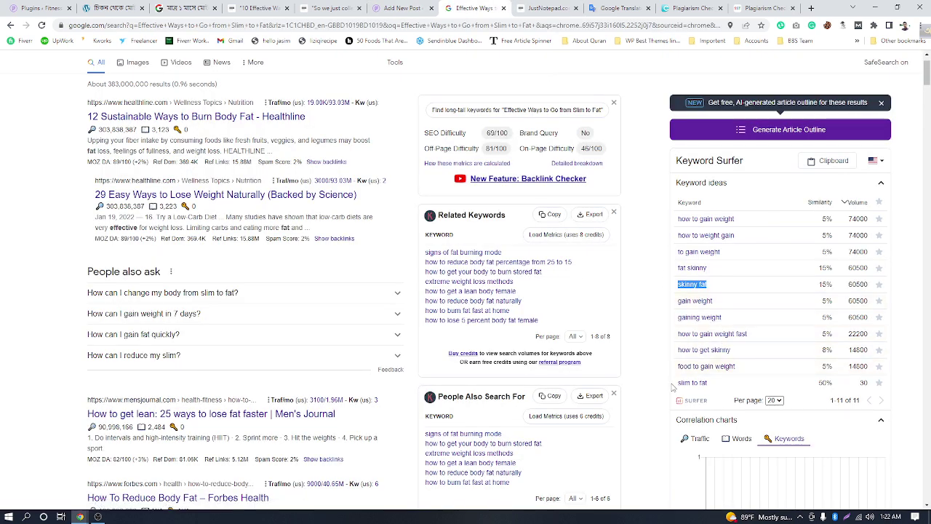
mouse_move(674, 387)
mouse_down()
mouse_move(700, 386)
mouse_move(682, 384)
mouse_move(678, 217)
mouse_move(680, 388)
mouse_up()
key(ctrl+c)
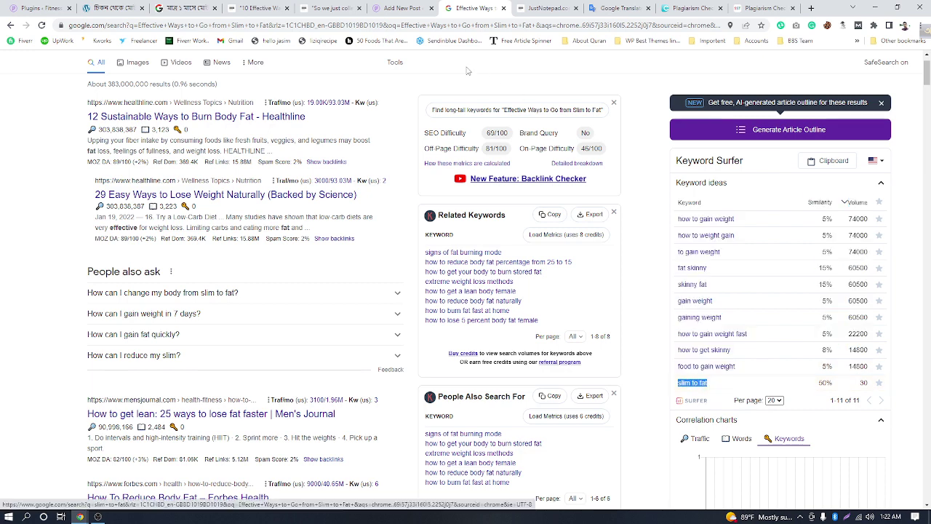
click(403, 8)
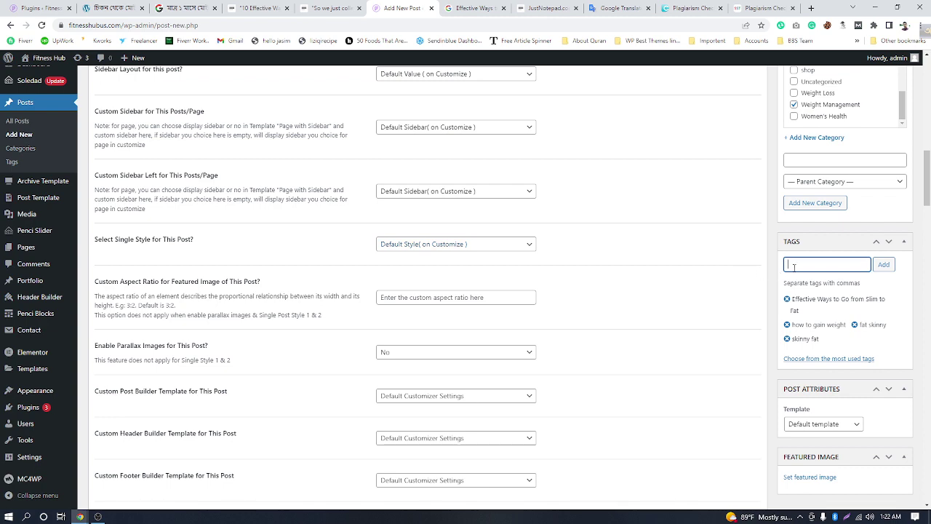
key(ctrl+v)
click(886, 264)
Step: Copy the keyword idea "how to gain weight fast" from the Google results and add it as a post tag
click(473, 8)
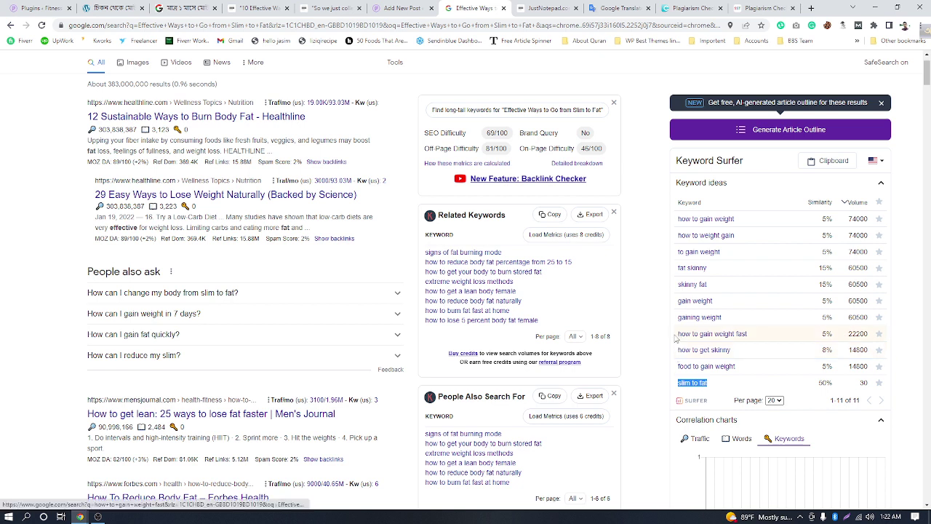
drag(755, 337, 678, 338)
key(ctrl+c)
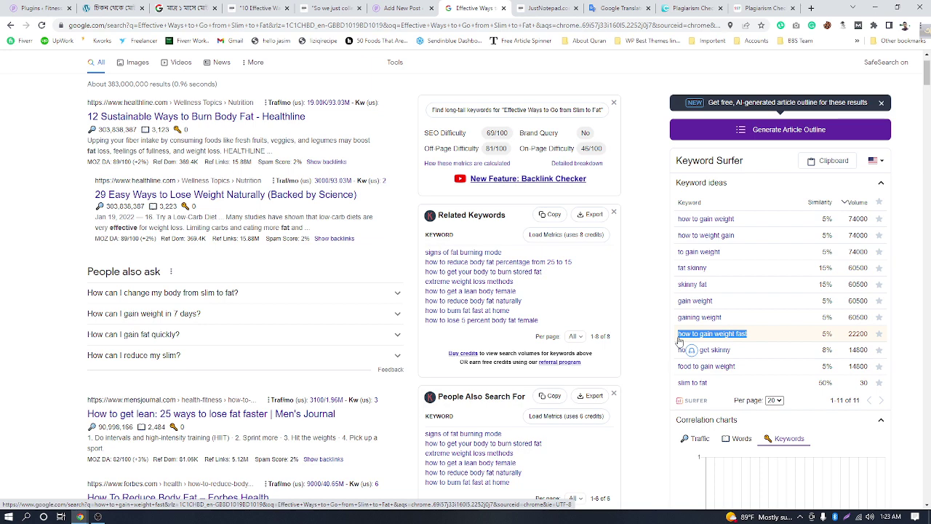
click(399, 8)
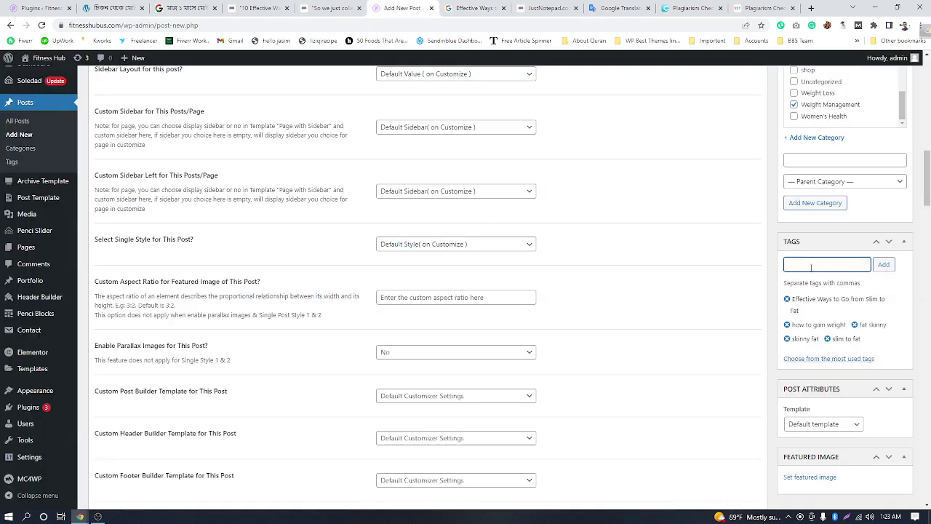
key(ctrl+v)
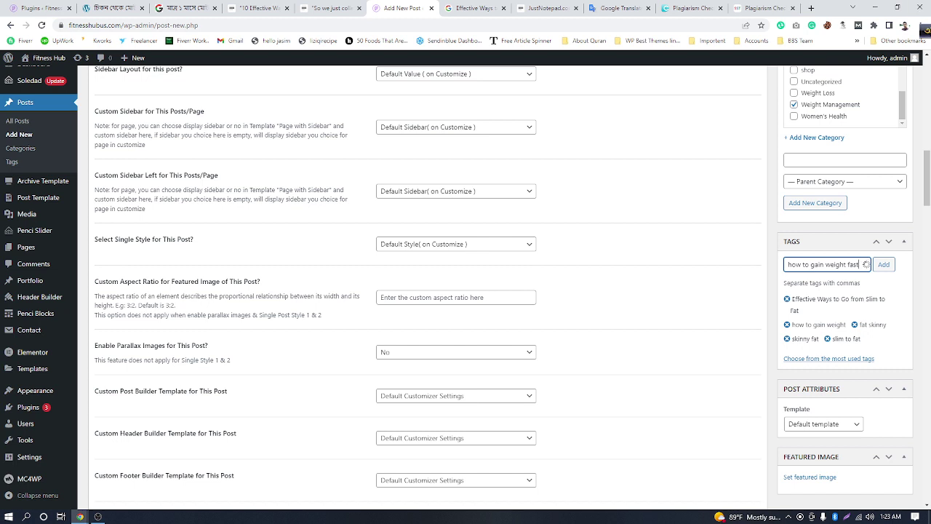
click(882, 269)
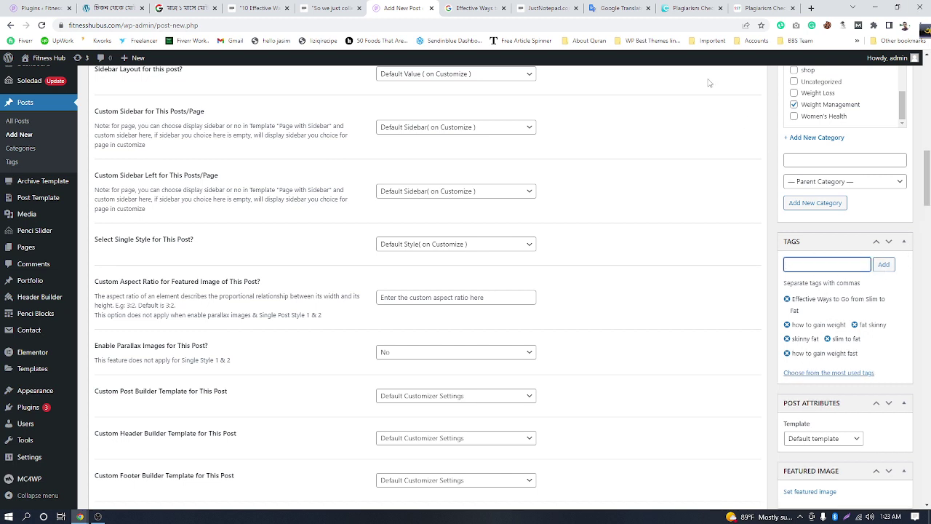
Step: Copy the keyword idea "gaining weight" from the Google results and add it as a post tag
click(473, 8)
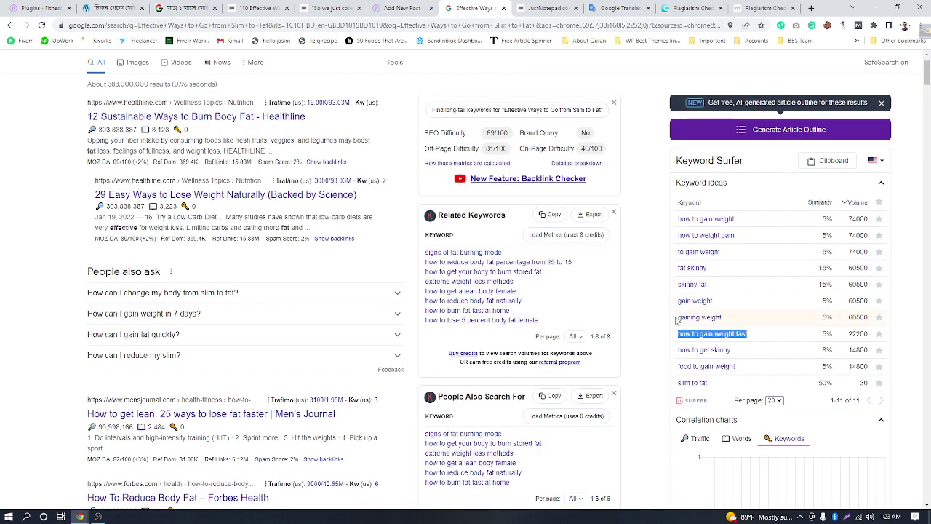
click(726, 321)
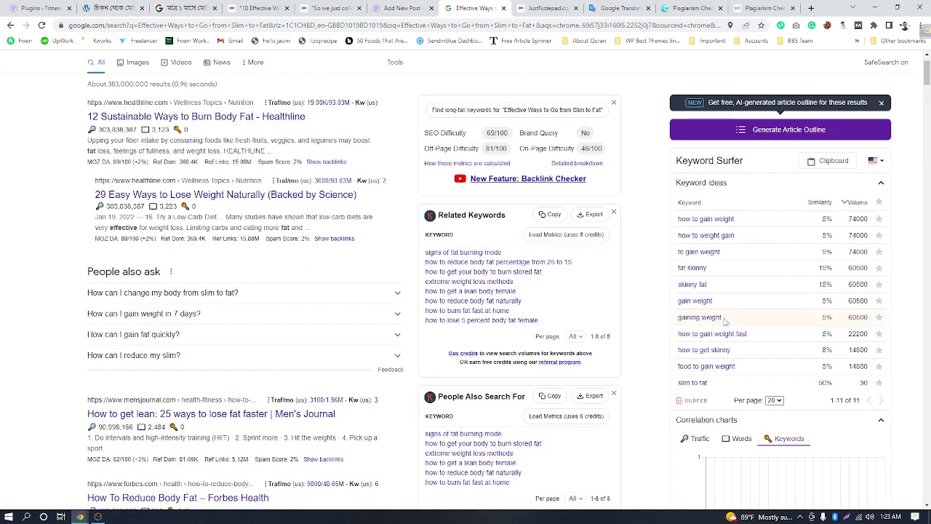
drag(725, 321, 676, 325)
key(ctrl+c)
click(400, 9)
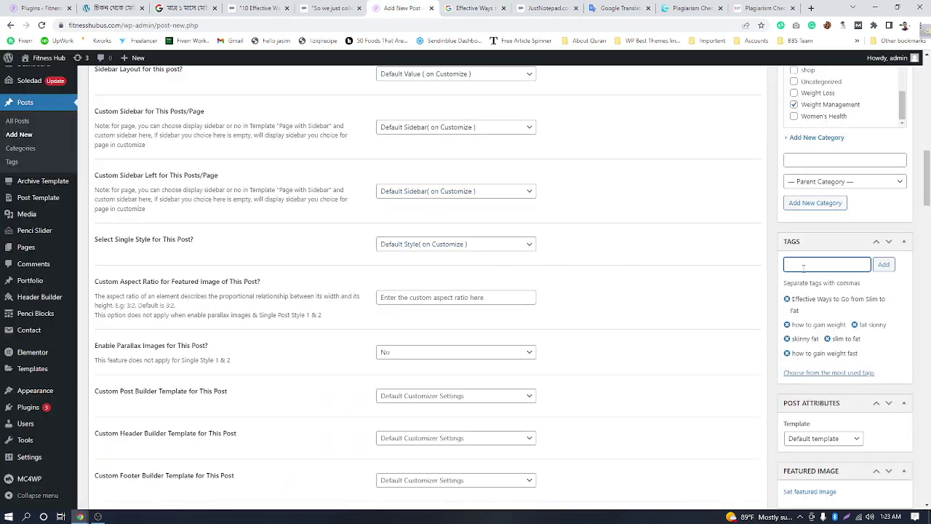
key(ctrl+v)
click(876, 268)
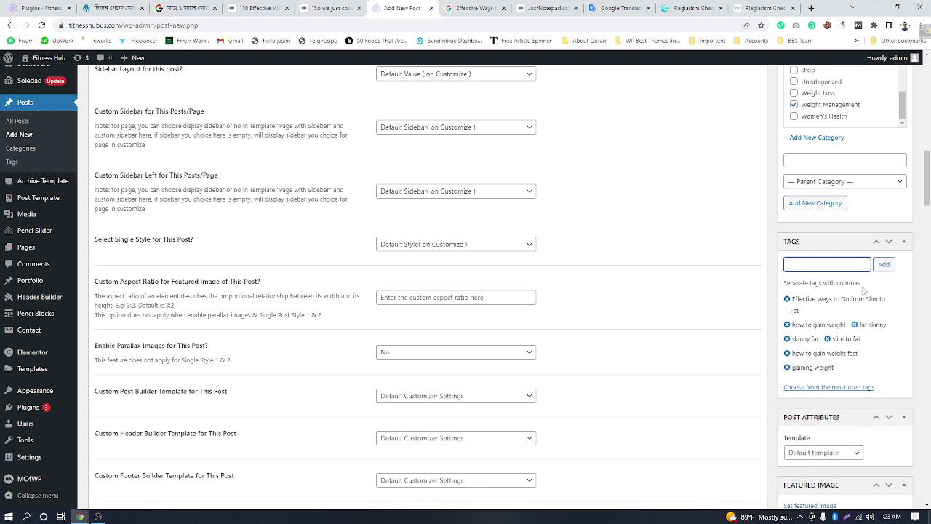
scroll(862, 291, down, 1)
scroll(837, 289, up, 1)
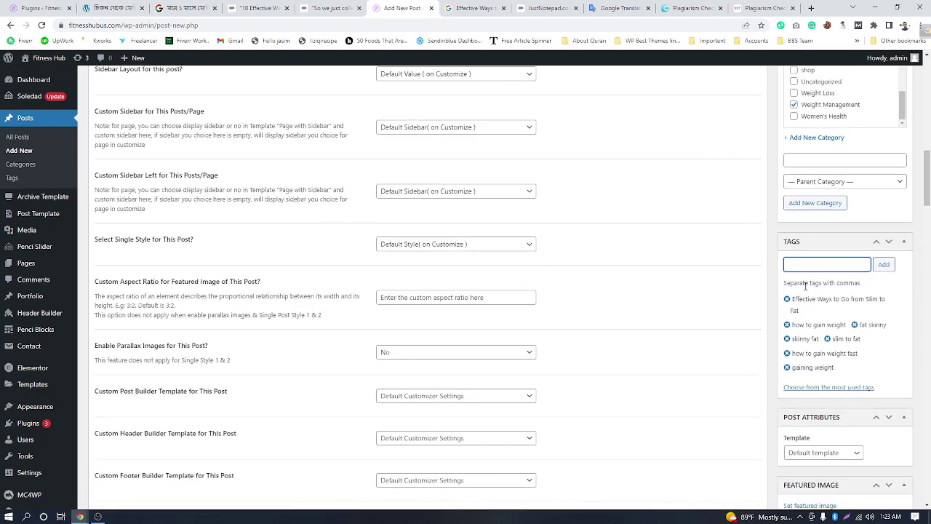
Step: Return to the Google results and highlight the keyword idea "how to gain weight" to review the Keyword Surfer list
click(472, 8)
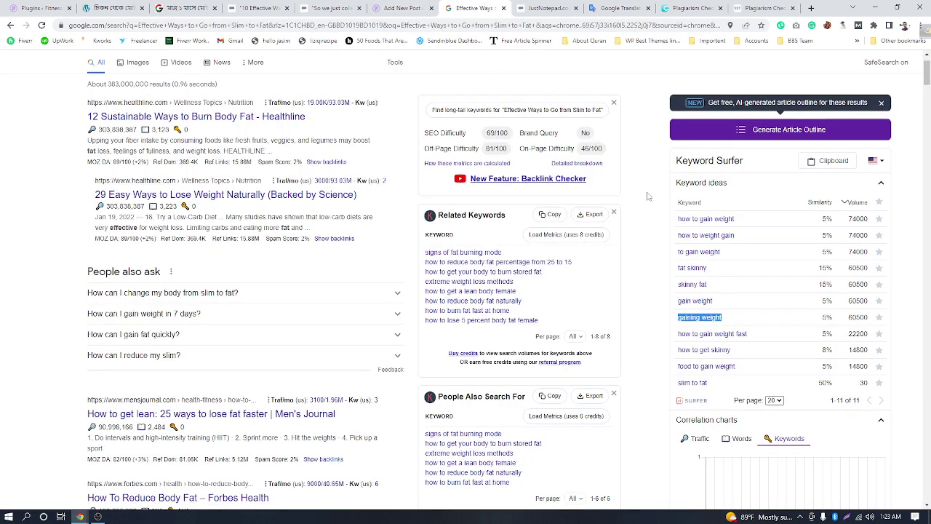
click(654, 239)
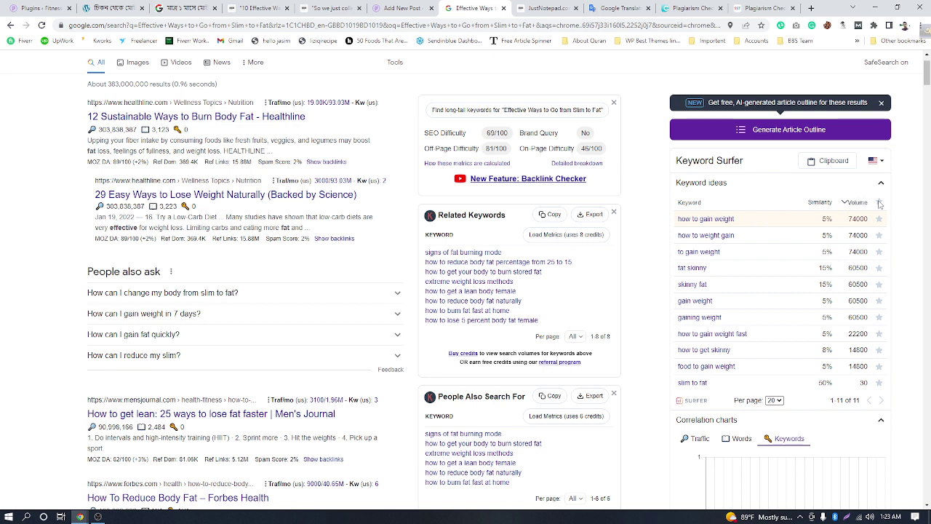
triple_click(740, 218)
drag(744, 219, 678, 221)
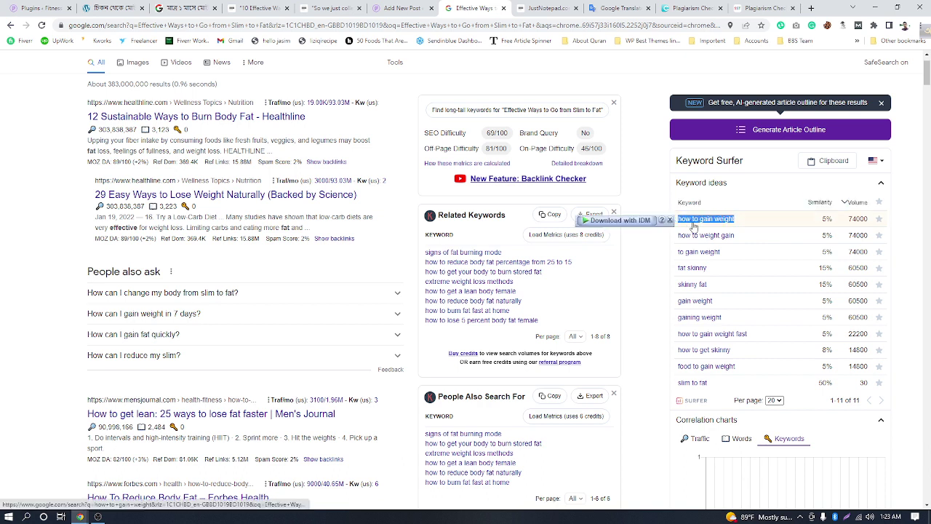
Step: Return to the post editor and examine its post options, recipe and review sections, then the title and content area
click(399, 9)
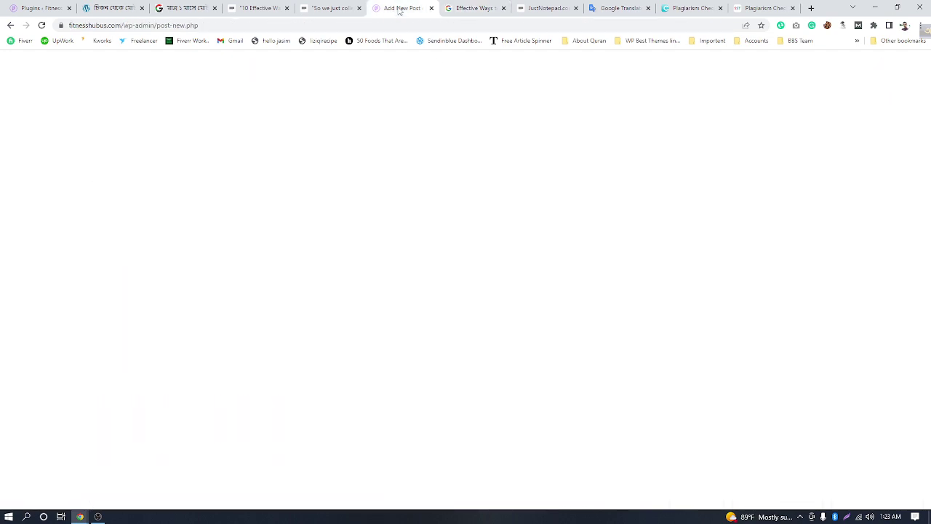
scroll(276, 209, up, 5)
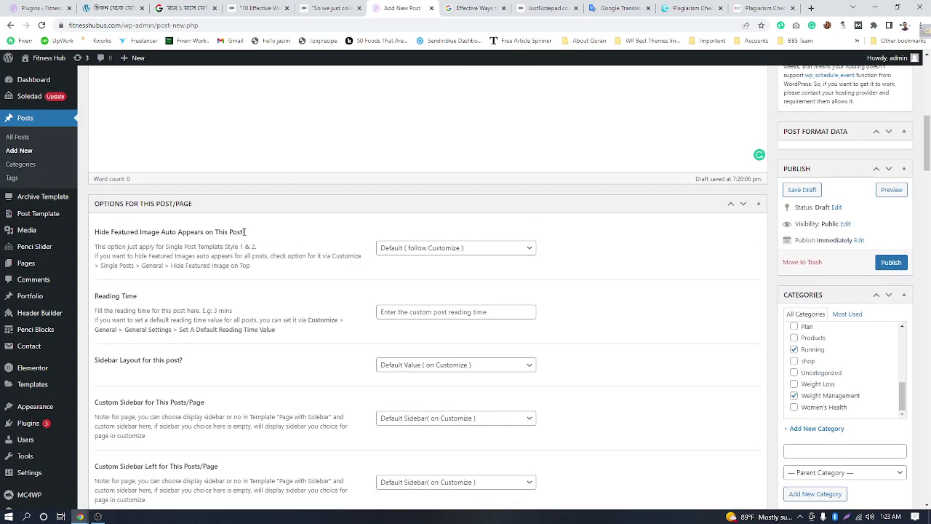
scroll(349, 262, down, 7)
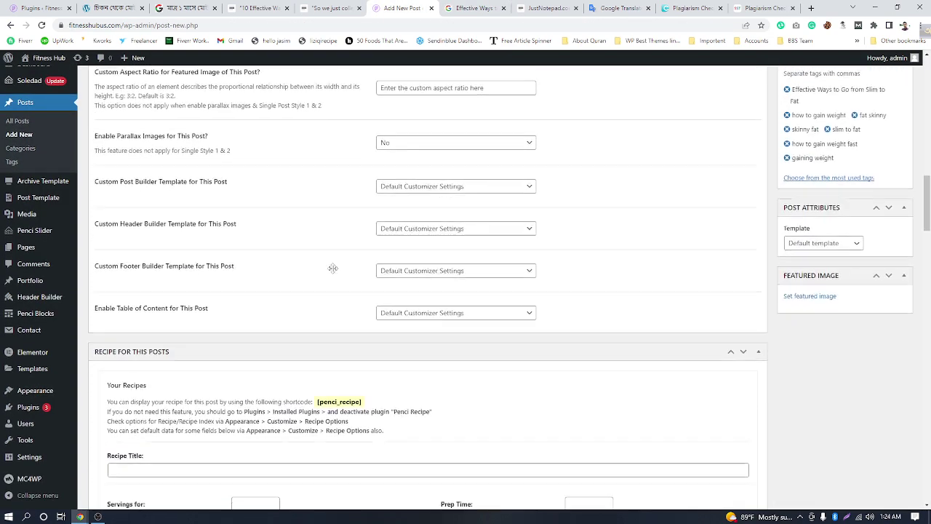
scroll(333, 268, down, 5)
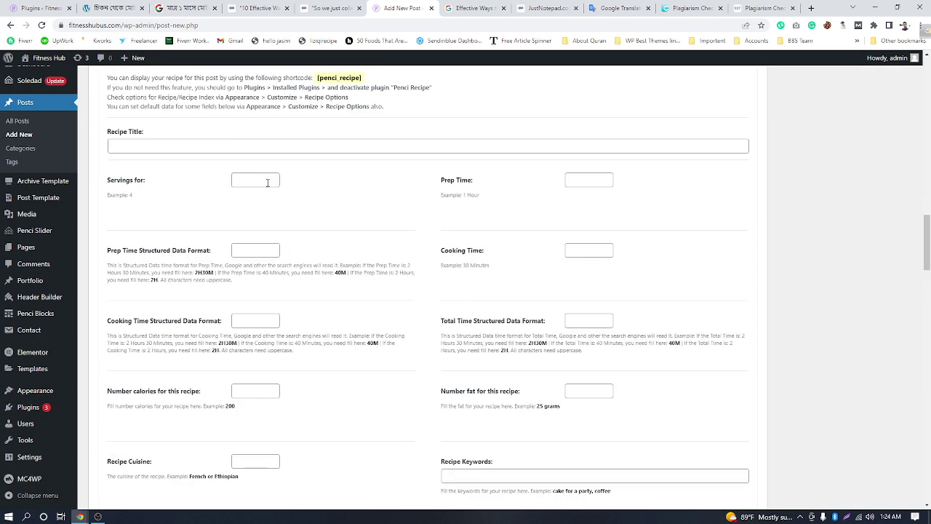
scroll(267, 183, down, 7)
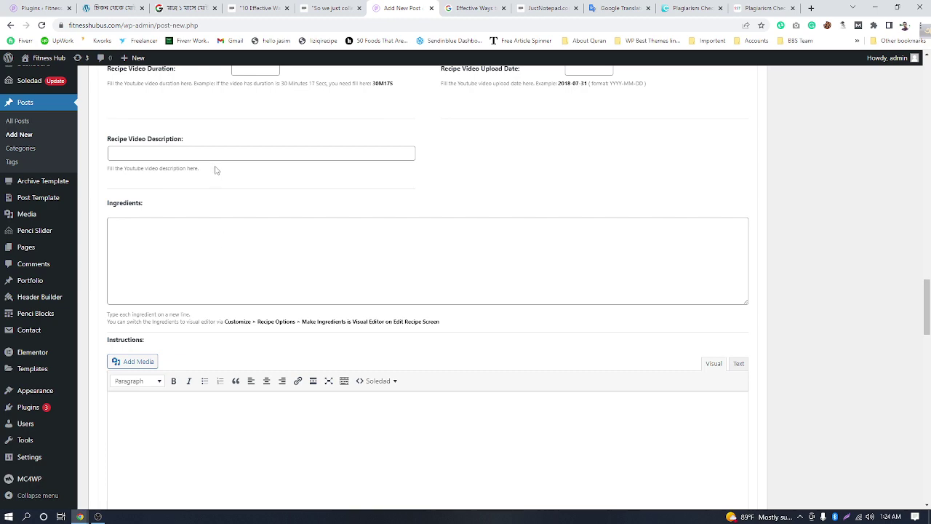
scroll(215, 170, down, 5)
scroll(198, 285, down, 2)
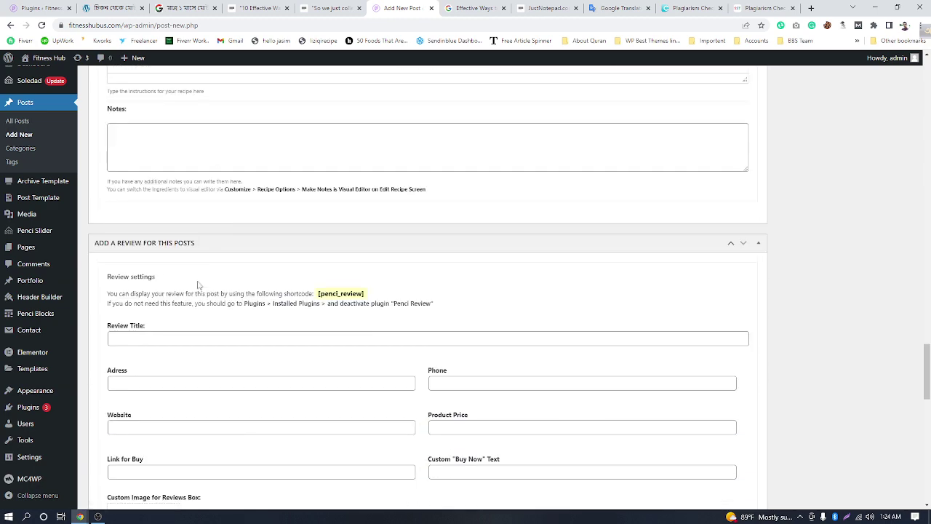
scroll(210, 333, down, 5)
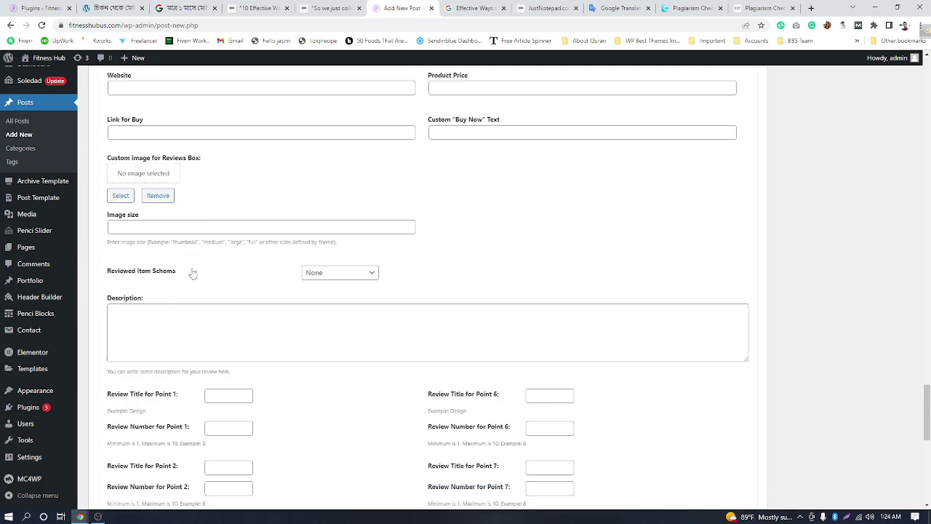
scroll(193, 273, down, 7)
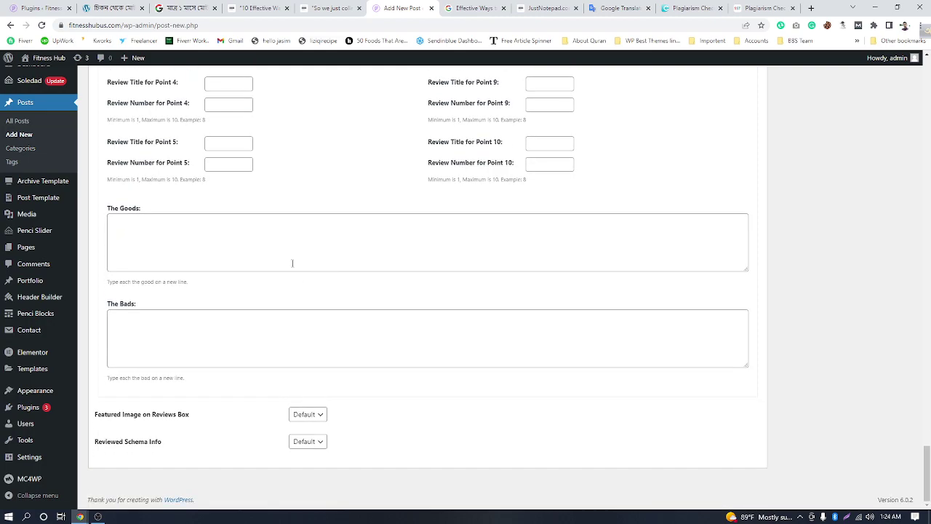
scroll(270, 241, up, 20)
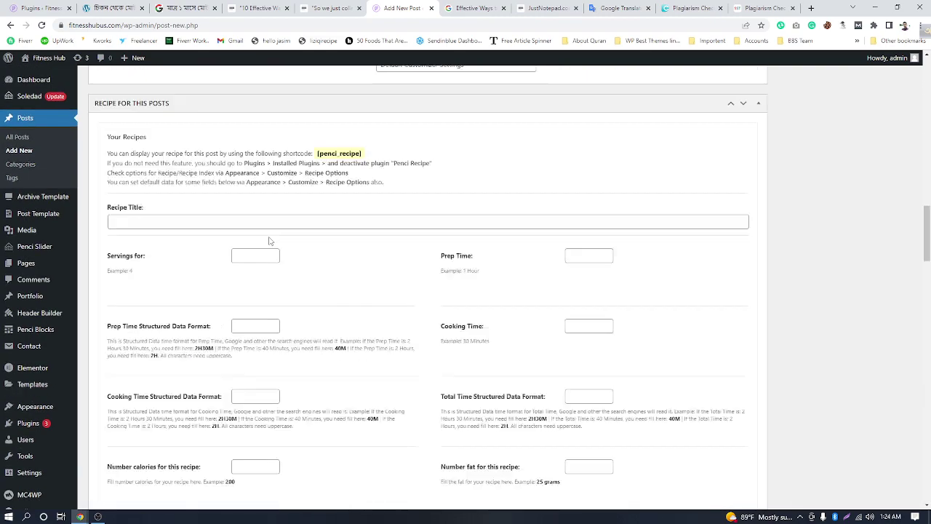
scroll(269, 241, up, 15)
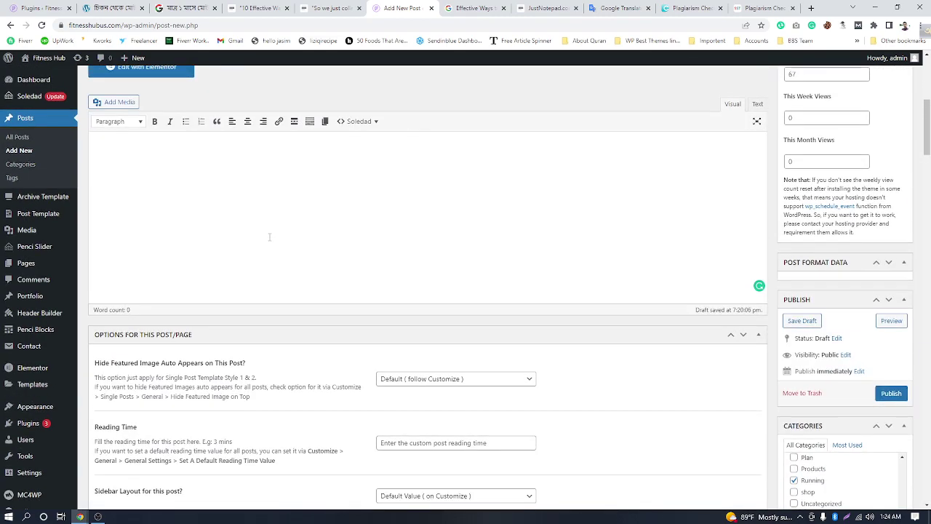
scroll(269, 238, up, 2)
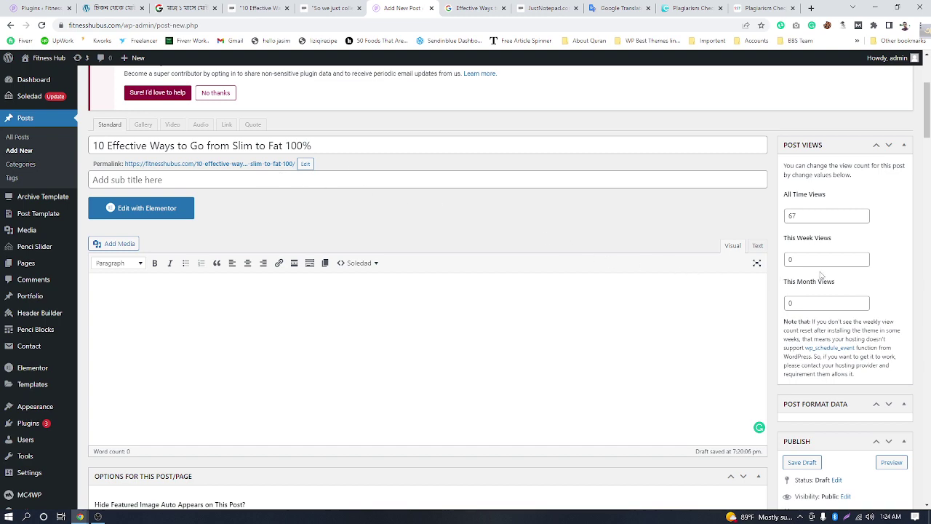
Step: Review the post's selected categories, added tags, featured image section and remaining post options
scroll(825, 280, down, 2)
scroll(823, 292, down, 4)
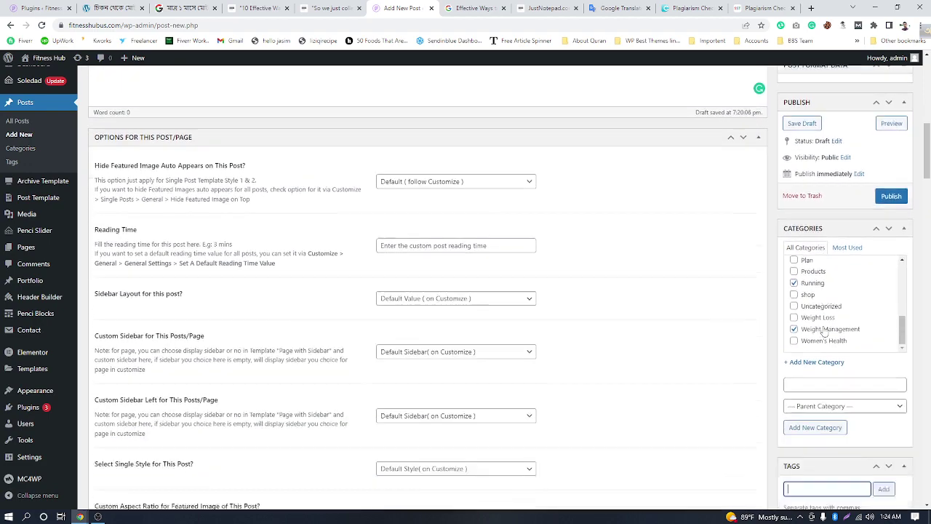
scroll(823, 310, down, 1)
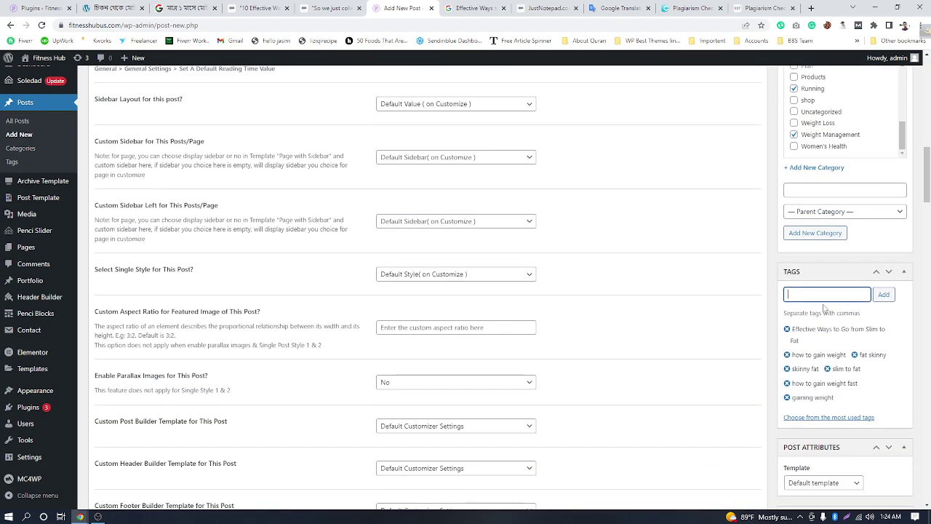
scroll(824, 309, down, 2)
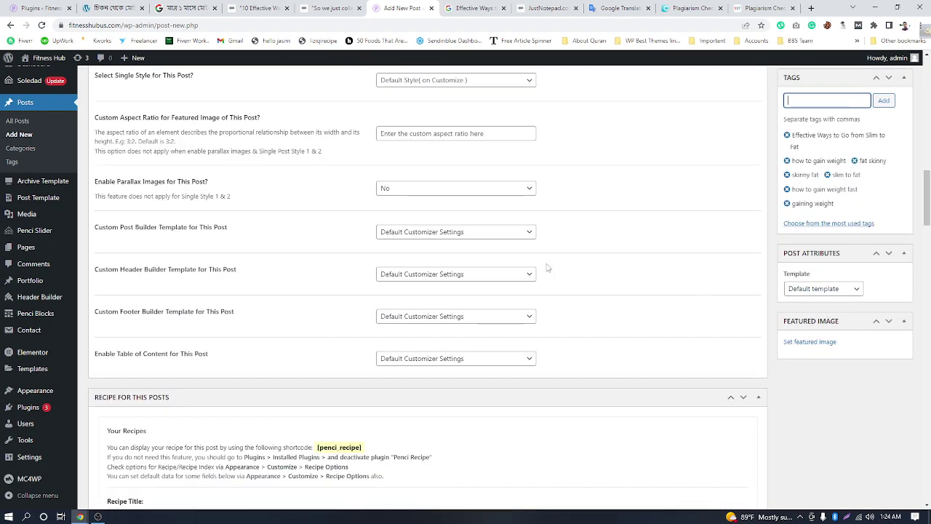
scroll(243, 219, up, 1)
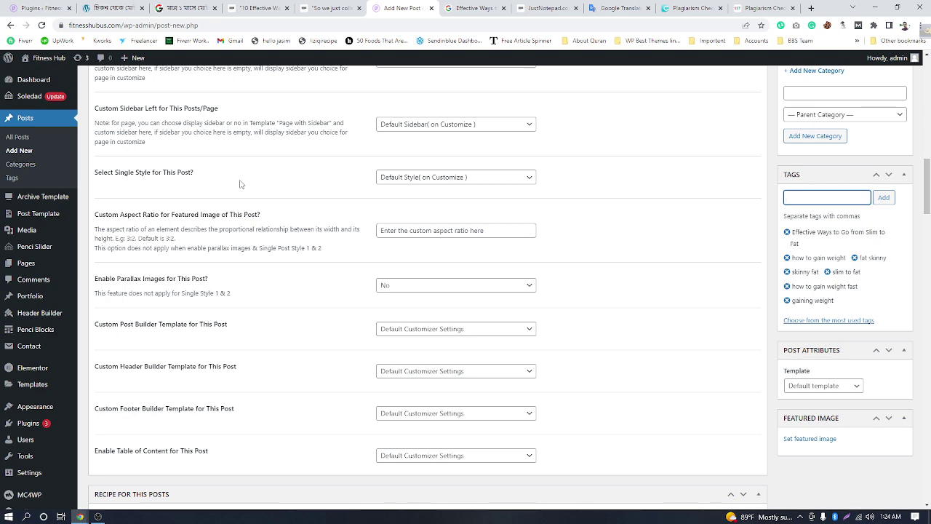
scroll(246, 207, down, 1)
scroll(246, 210, down, 3)
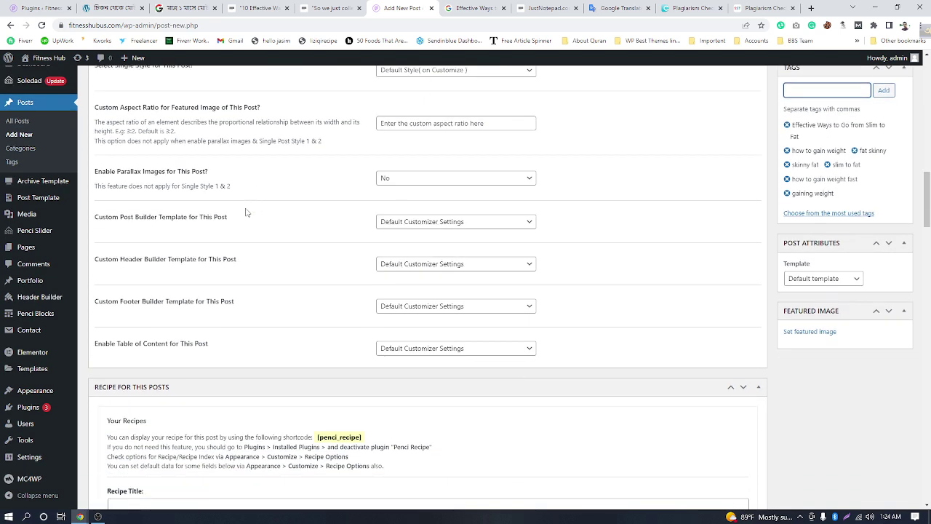
Step: Examine the post editor's recipe and review sections down to the end, then return to the title and empty content area
scroll(245, 215, down, 1)
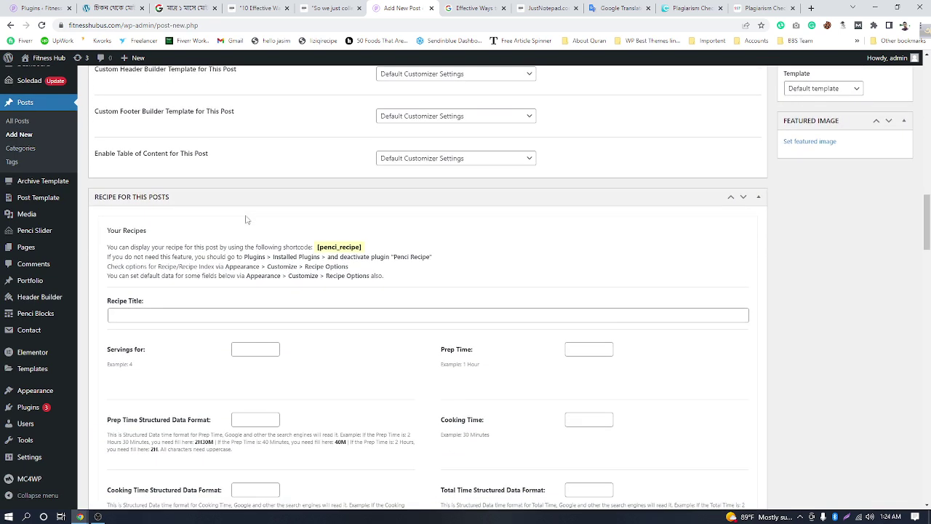
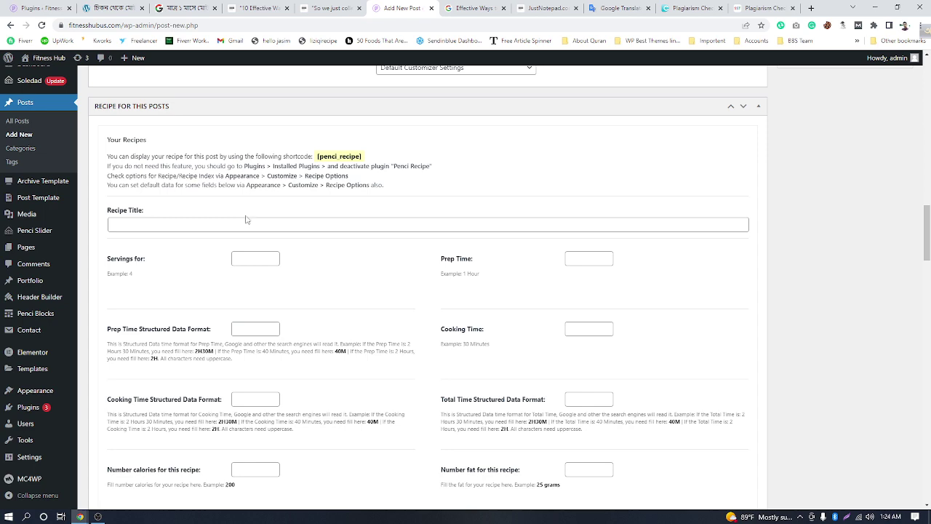
scroll(219, 265, down, 1)
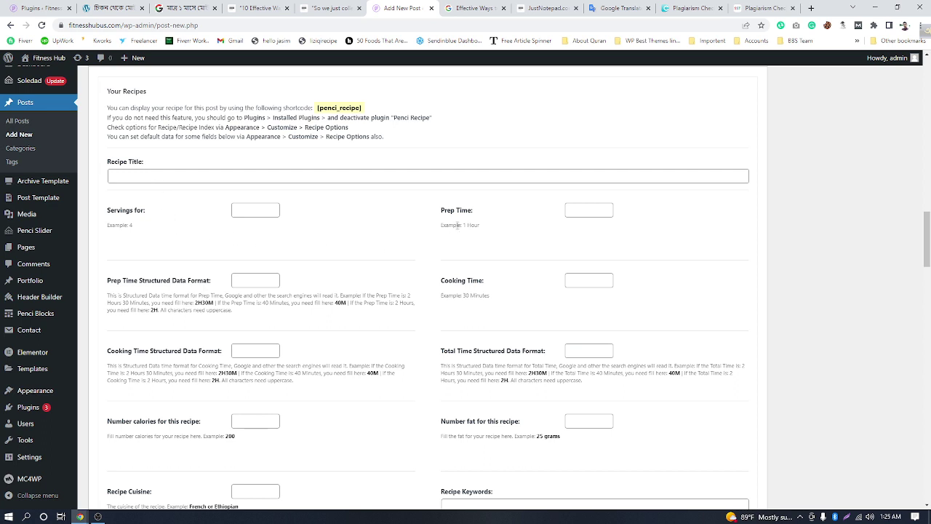
scroll(207, 260, down, 1)
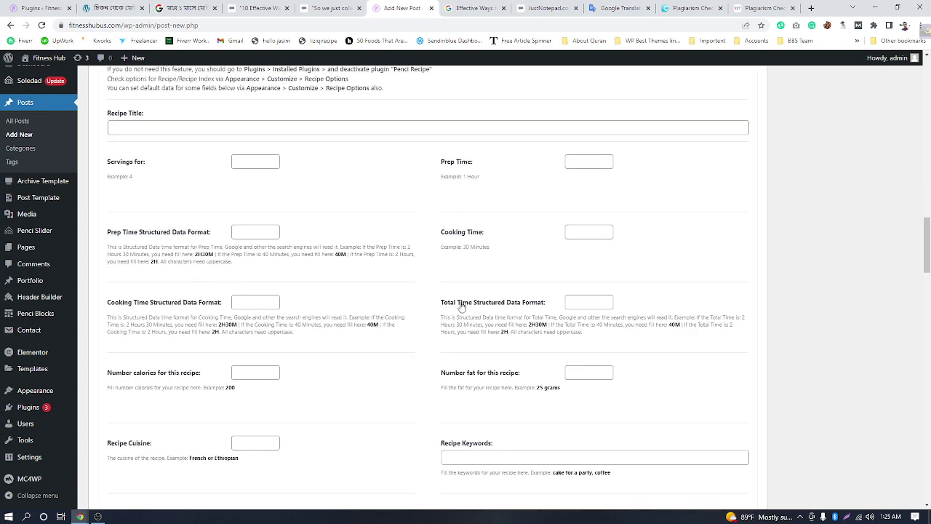
scroll(462, 305, down, 1)
scroll(431, 297, down, 2)
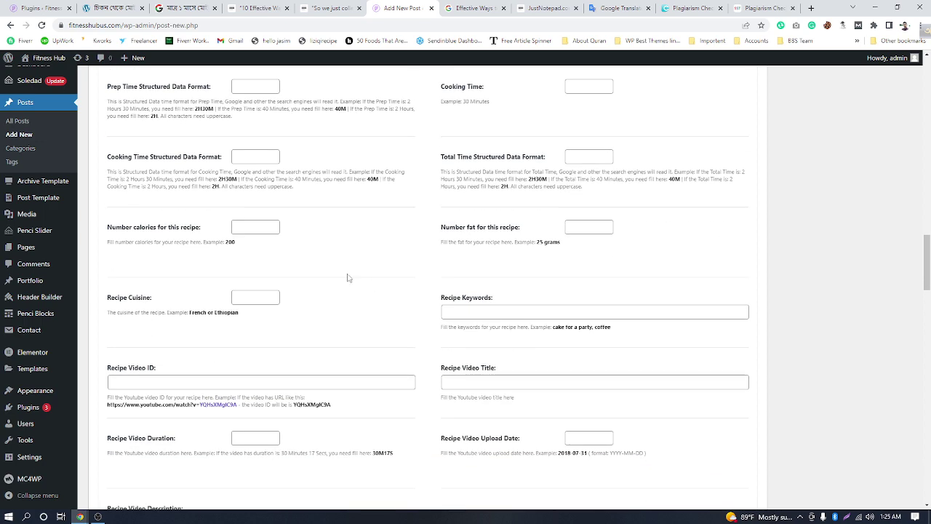
scroll(217, 307, down, 1)
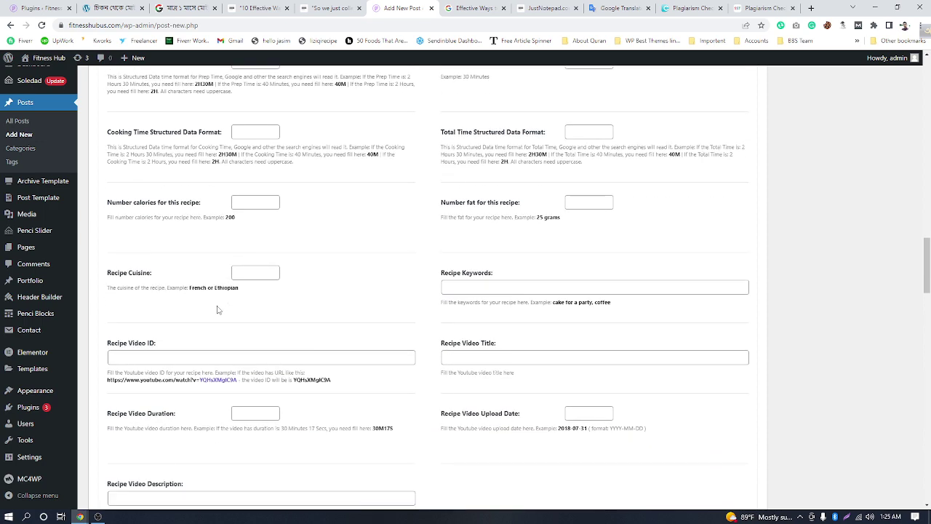
scroll(217, 310, down, 1)
scroll(198, 288, down, 2)
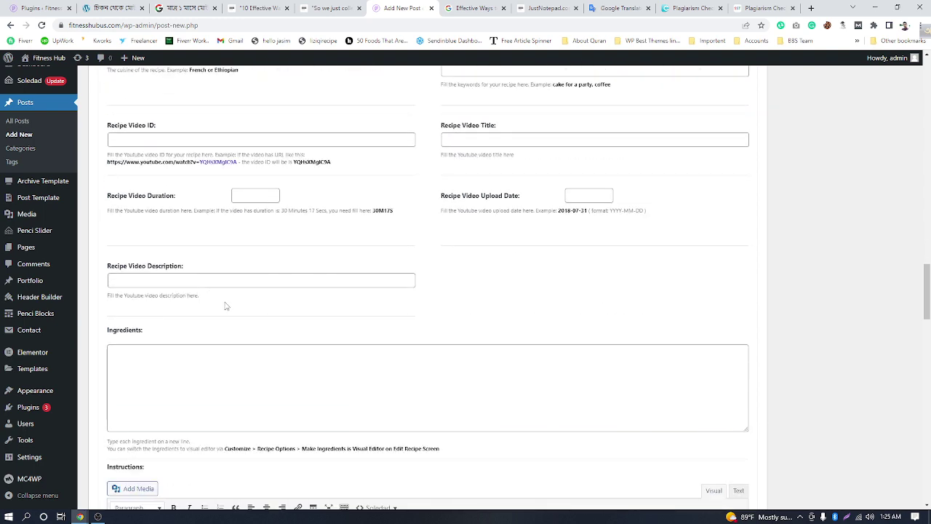
scroll(225, 306, down, 1)
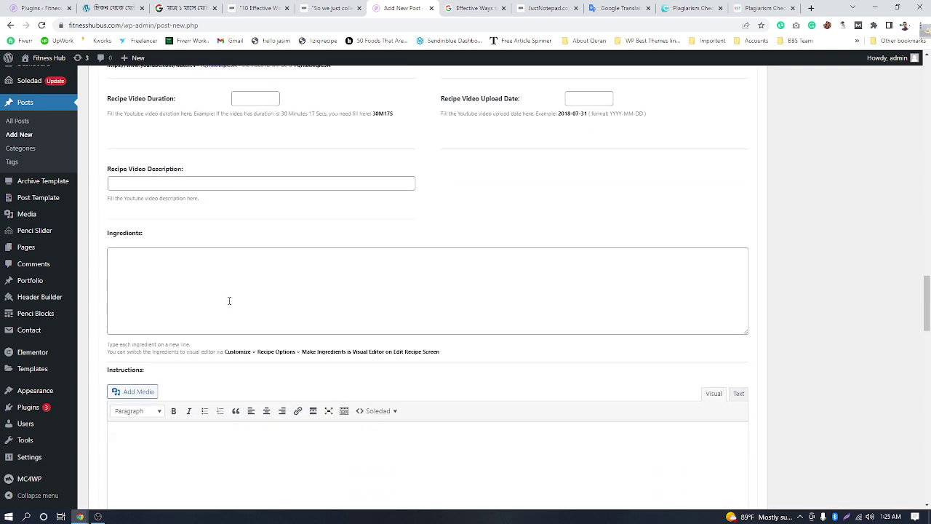
scroll(232, 295, down, 6)
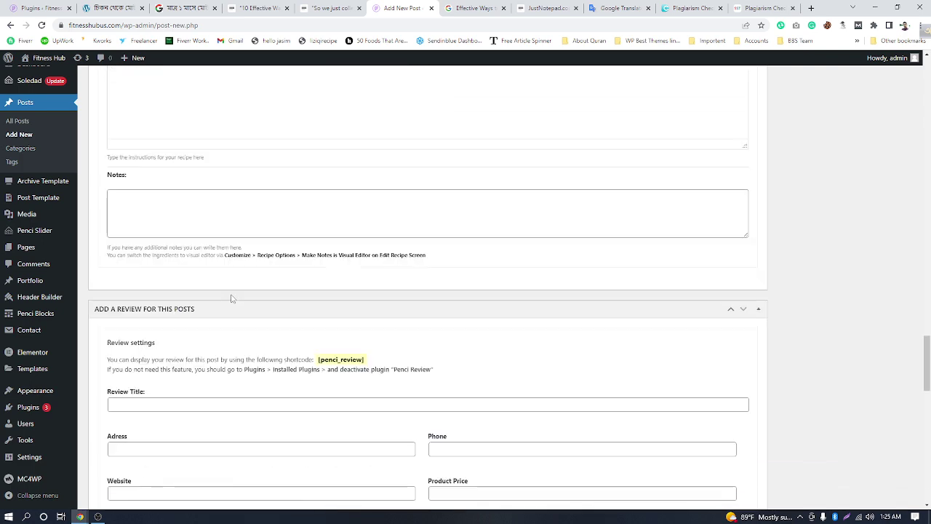
scroll(232, 298, down, 4)
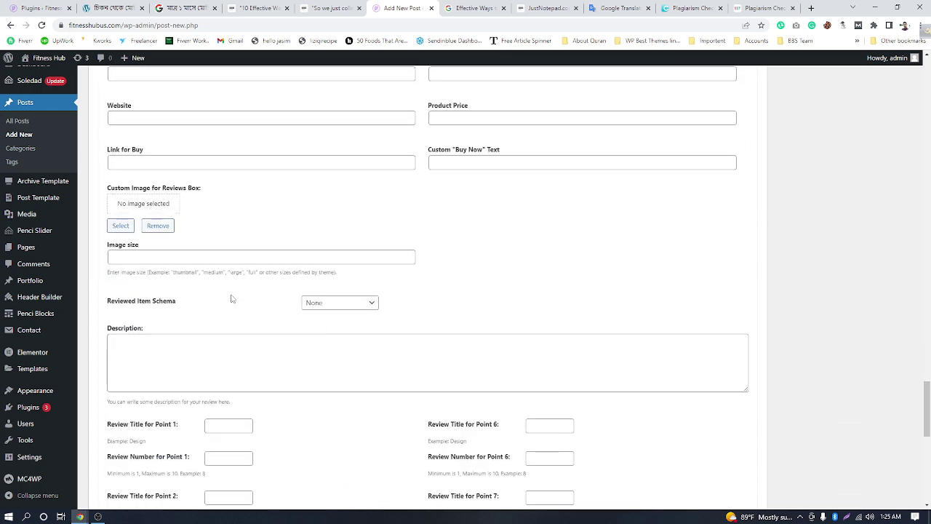
scroll(231, 295, down, 5)
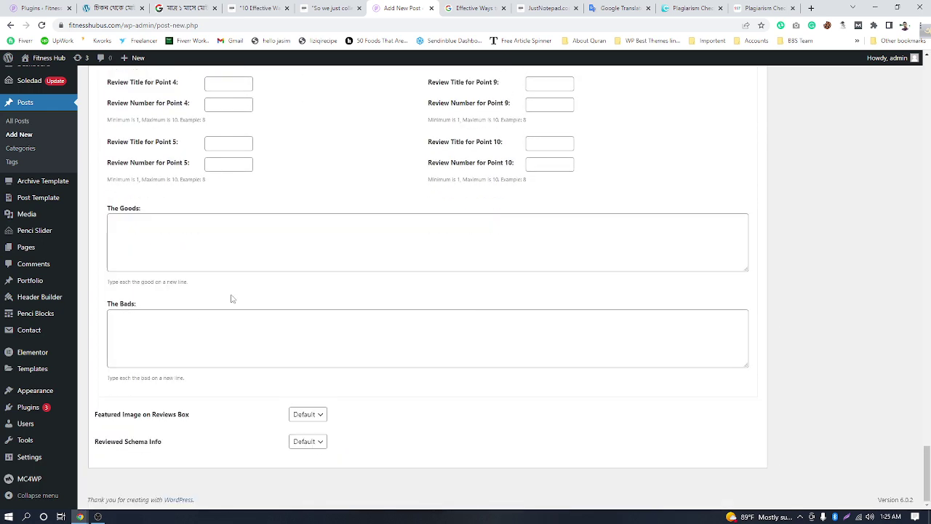
scroll(231, 299, up, 20)
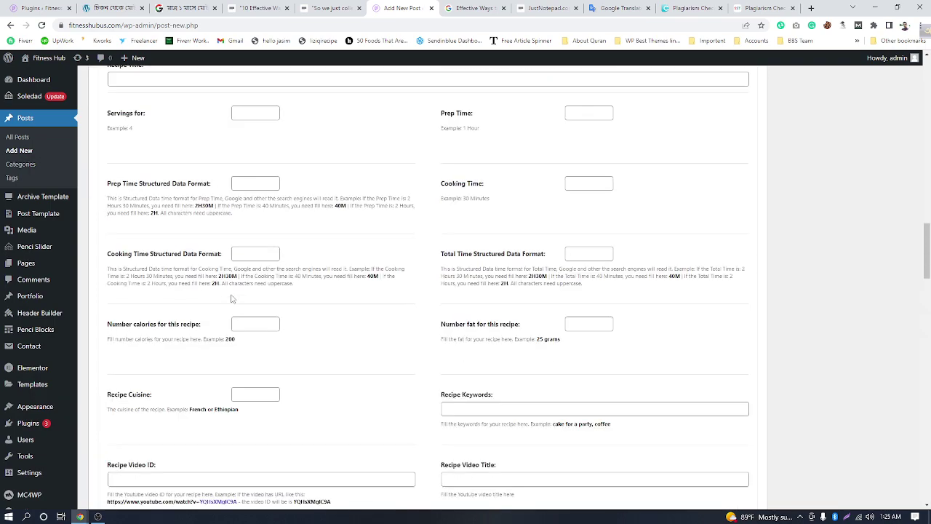
scroll(232, 298, up, 12)
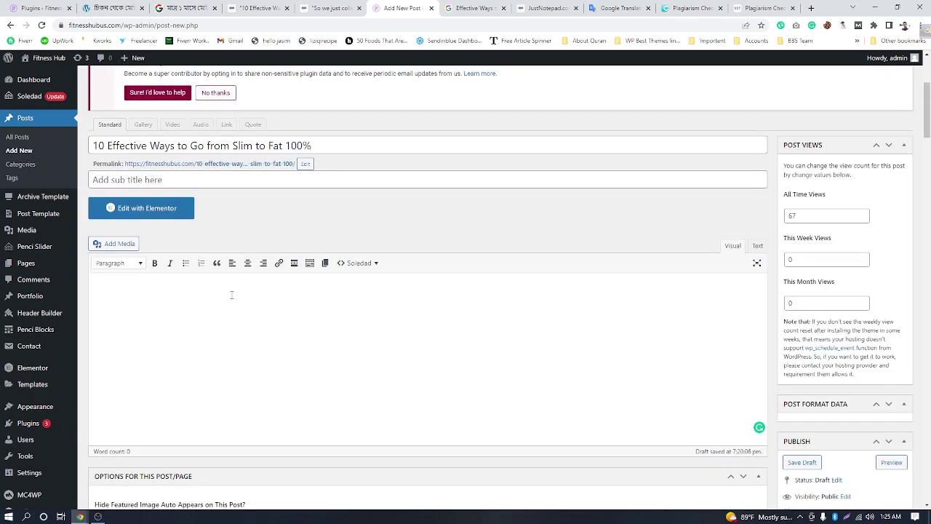
Step: Switch to JustNotepad and bring up the English article note "10 Effective Ways to Go from Slim to Fat 100%"
click(327, 11)
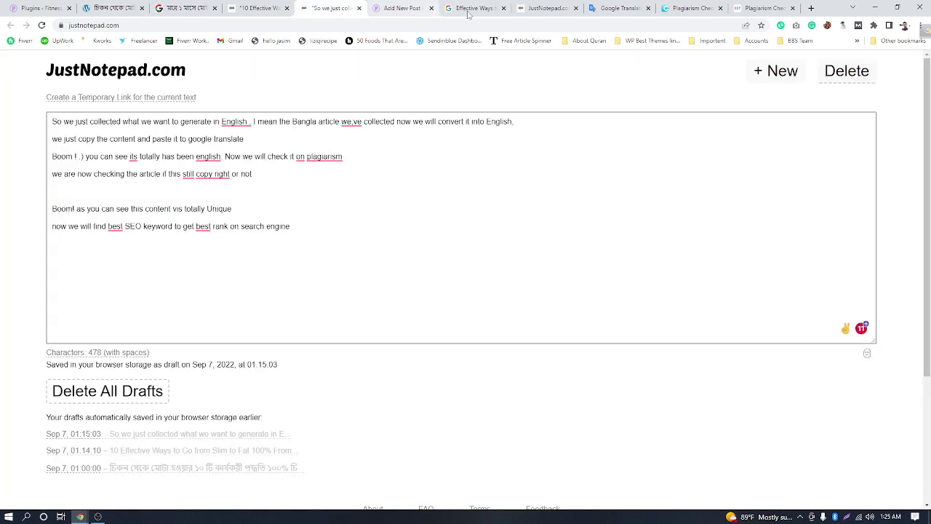
click(539, 9)
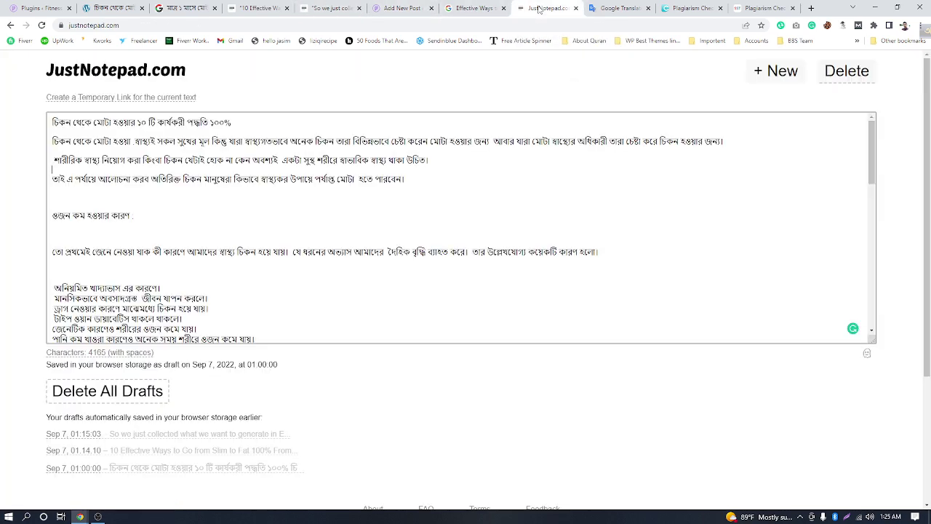
click(356, 13)
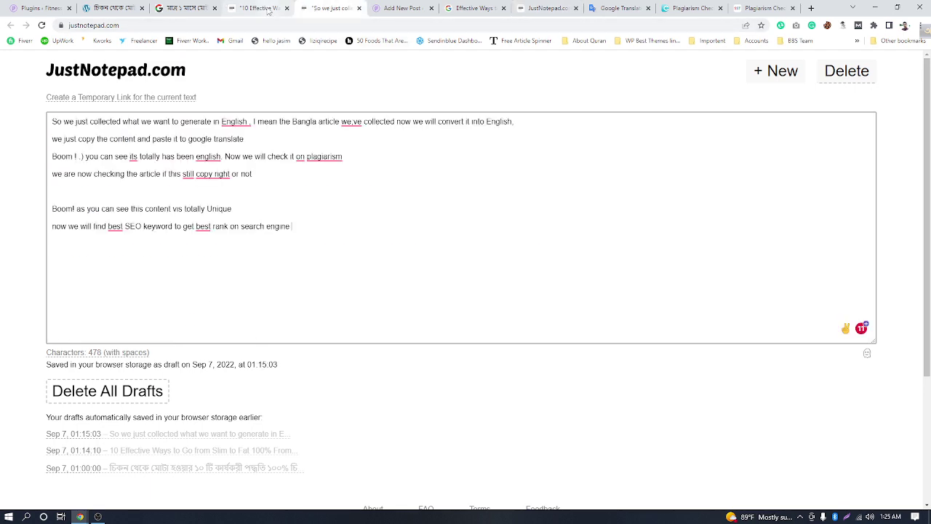
drag(277, 9, 348, 13)
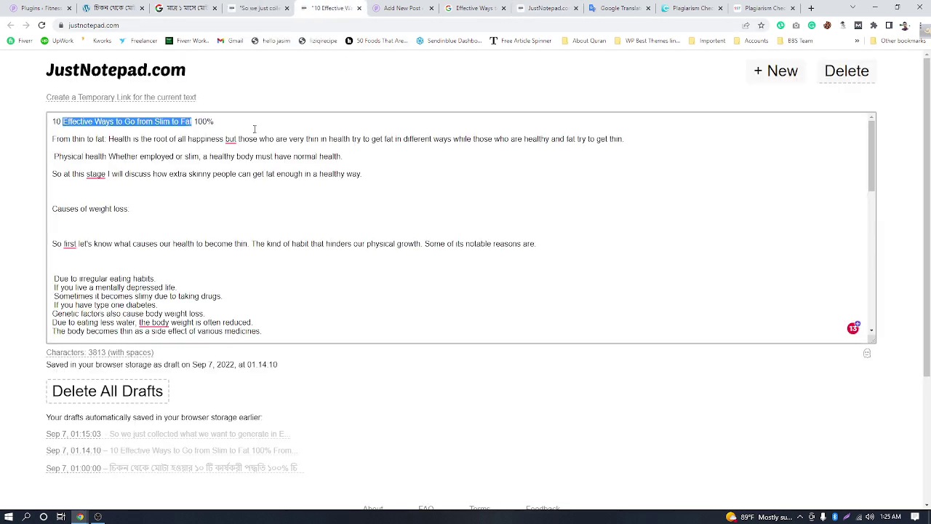
Step: Accept the Grammarly comma corrections in the article's opening, giving "happiness, but", "at this stage, I" and "So first, let's"
click(235, 132)
mouse_move(230, 138)
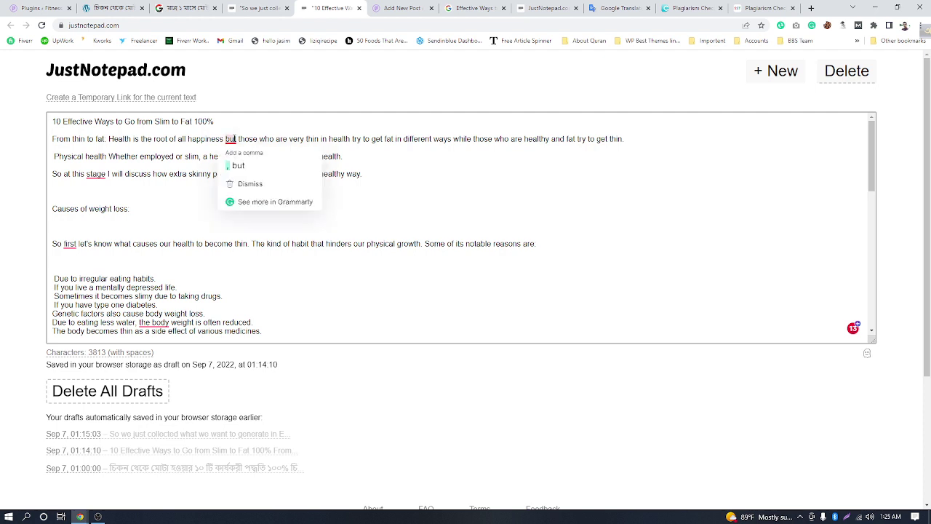
click(246, 165)
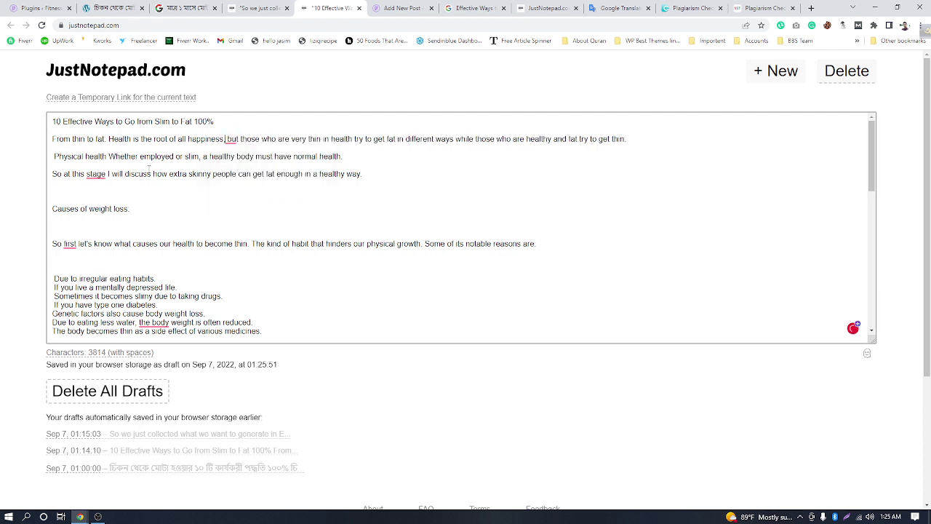
mouse_move(94, 176)
click(76, 198)
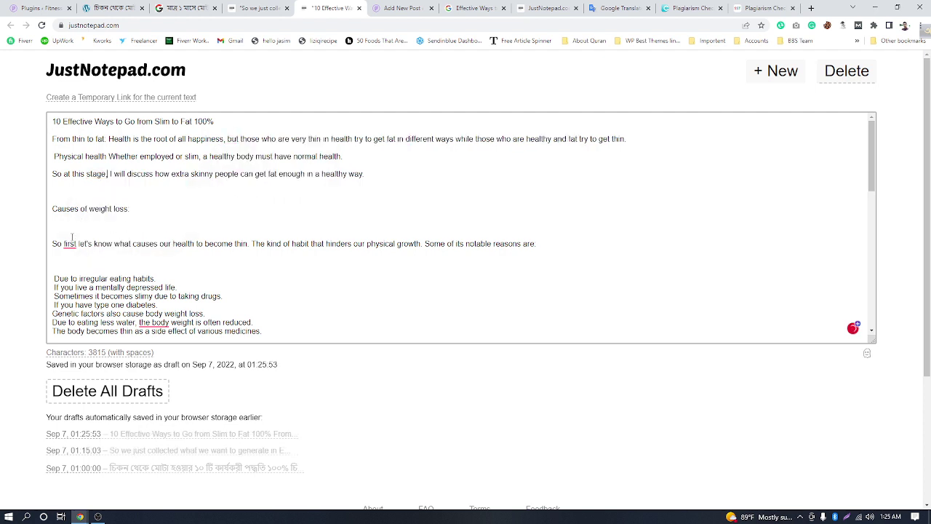
mouse_move(70, 243)
click(69, 264)
Step: Accept Grammarly's removal of "the" before "body weight" and its comma after "more meals" in the Frequent meals paragraph
scroll(160, 207, down, 3)
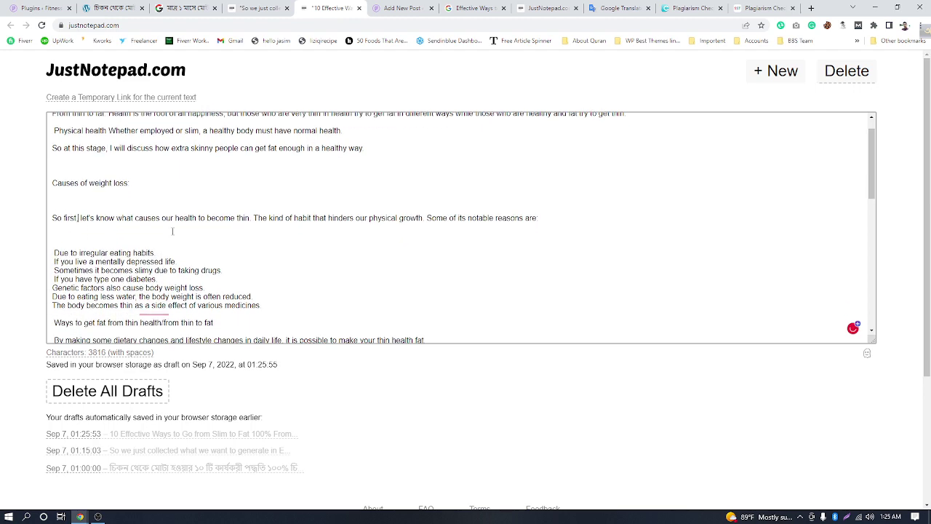
mouse_move(155, 227)
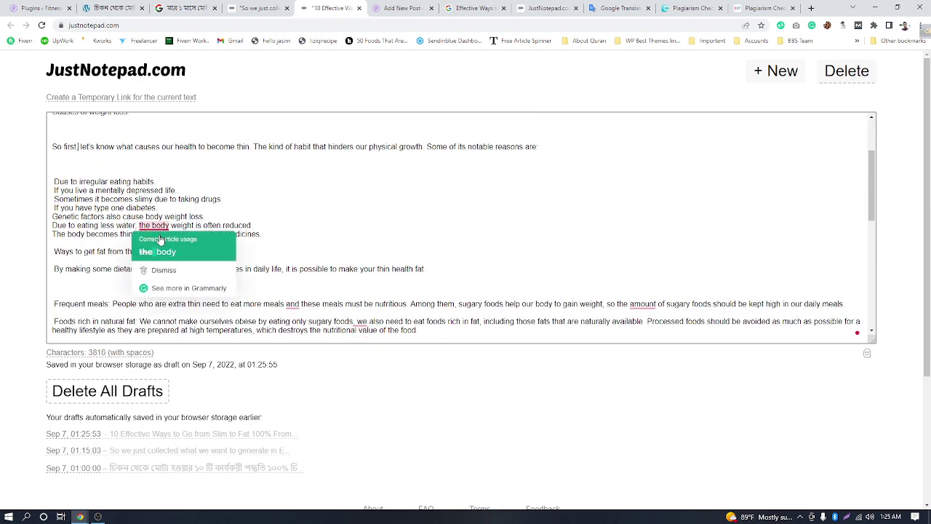
click(161, 251)
scroll(272, 163, down, 4)
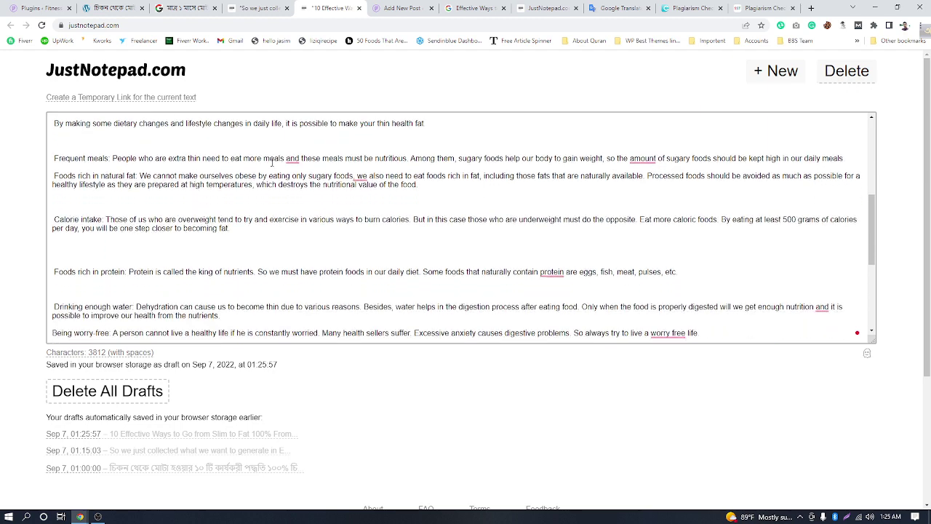
mouse_move(293, 159)
click(298, 182)
Step: Apply Grammarly's fixes: start a new sentence at "We also need", insert "the" before "protein are eggs", and replace "amount" with "number"
mouse_move(362, 176)
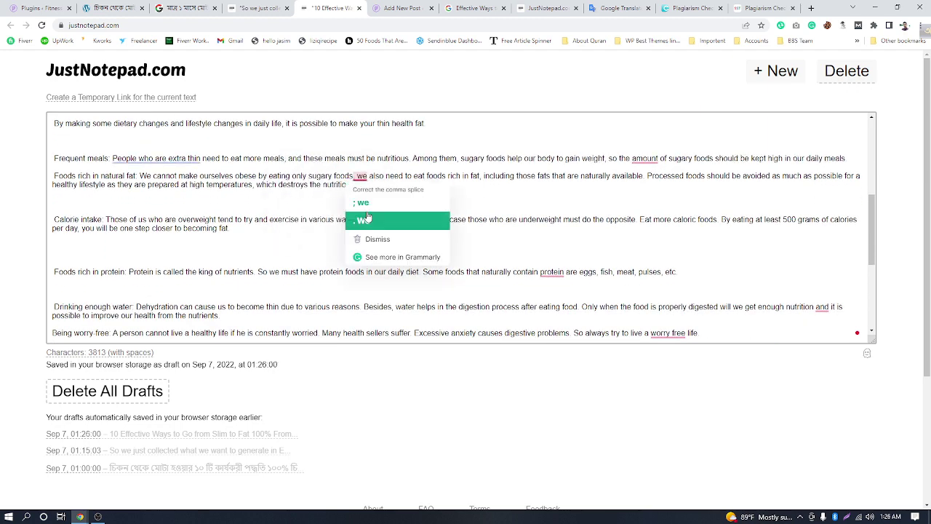
click(368, 217)
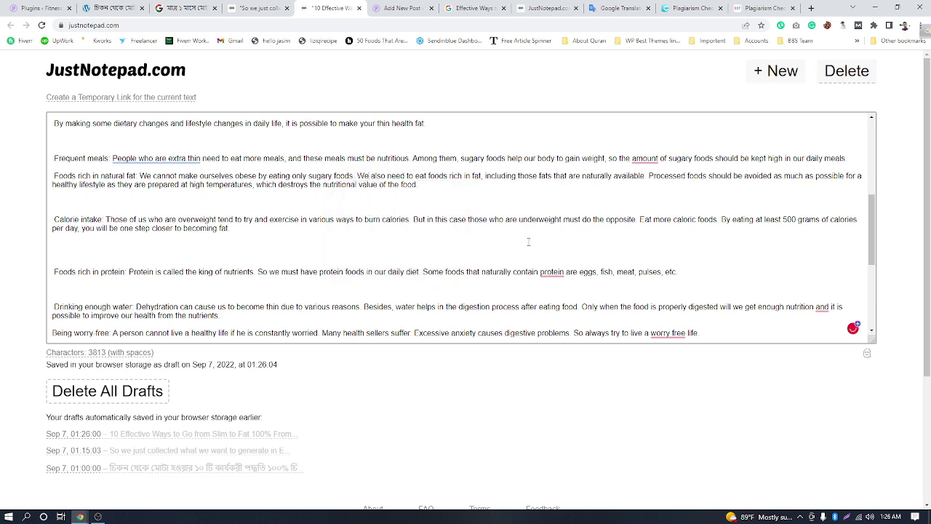
click(559, 293)
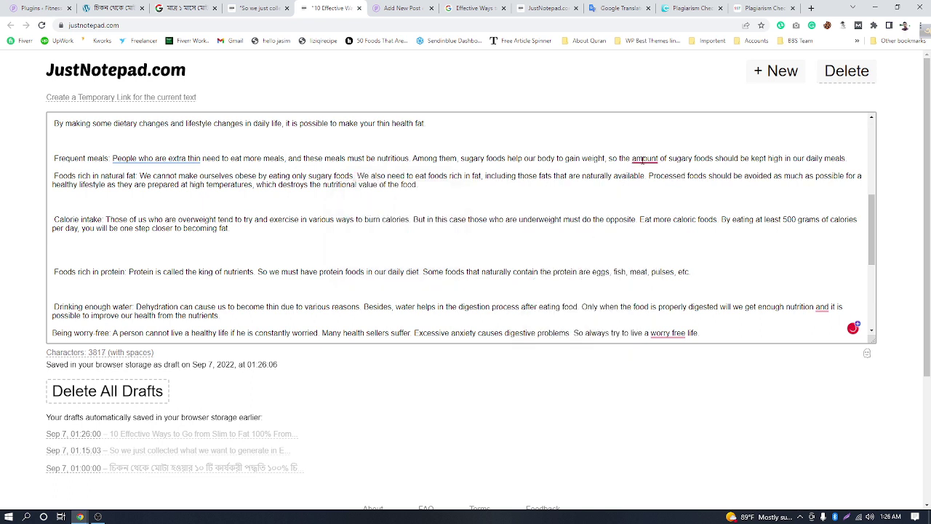
mouse_move(642, 160)
click(643, 207)
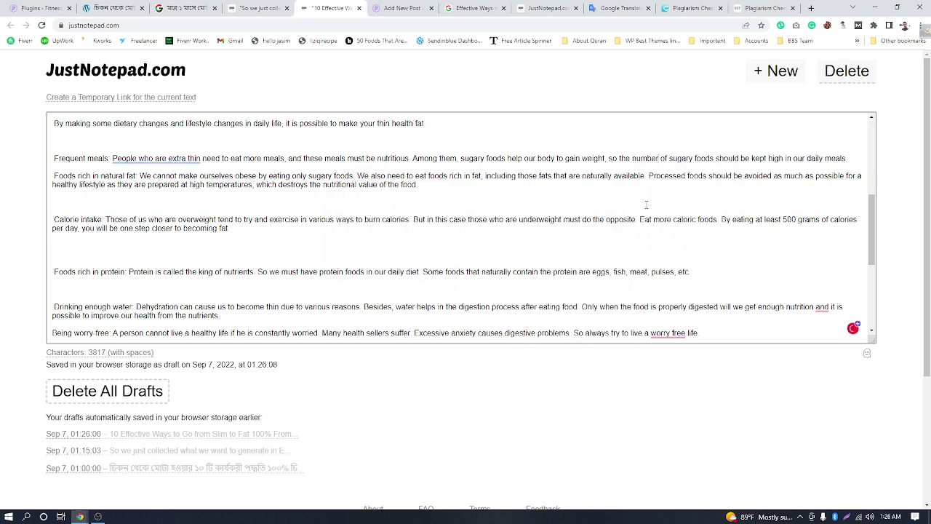
Step: Accept Grammarly's fixes for "worry-free" life, removal of "the" before "protein are eggs", and the comma after "become thin"
scroll(662, 236, down, 1)
scroll(672, 311, down, 2)
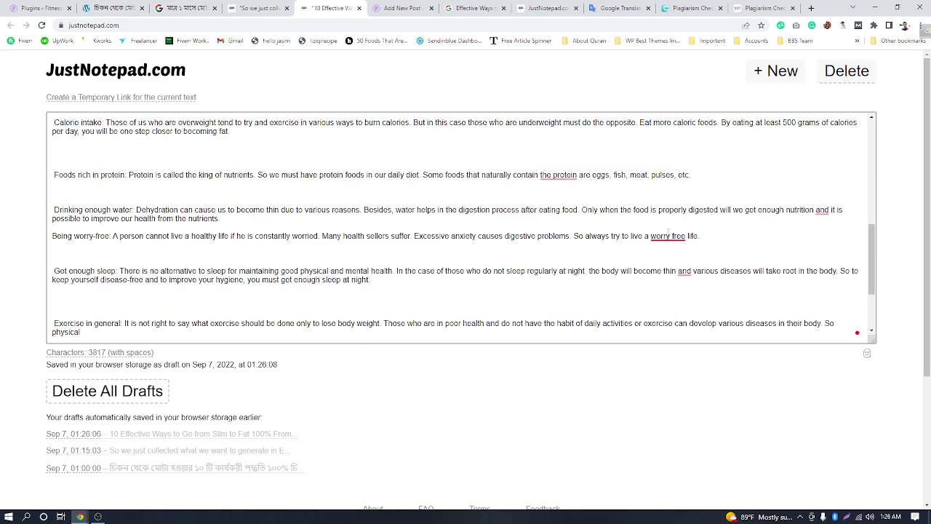
mouse_move(668, 238)
click(668, 254)
click(559, 190)
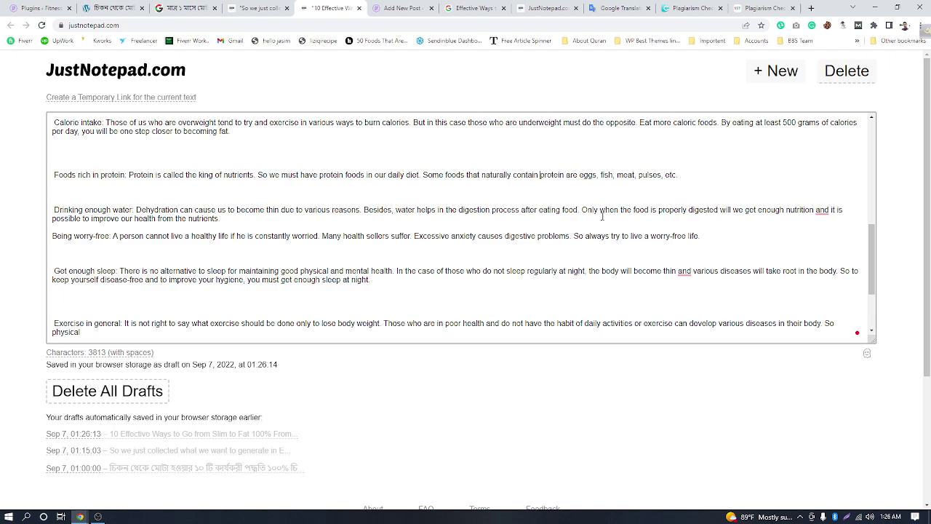
mouse_move(688, 268)
click(689, 287)
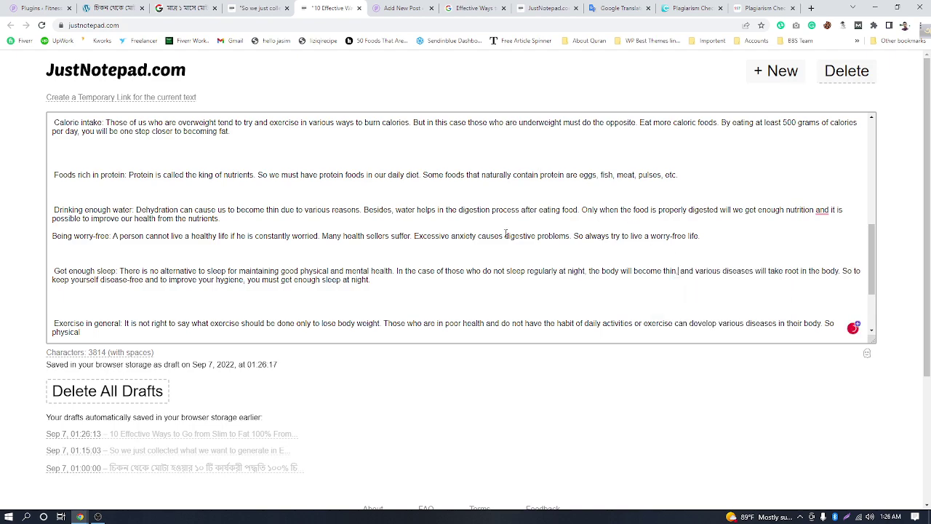
Step: Copy the entire corrected article from the note and paste it into the WordPress post's content area
scroll(324, 207, down, 3)
scroll(253, 230, down, 2)
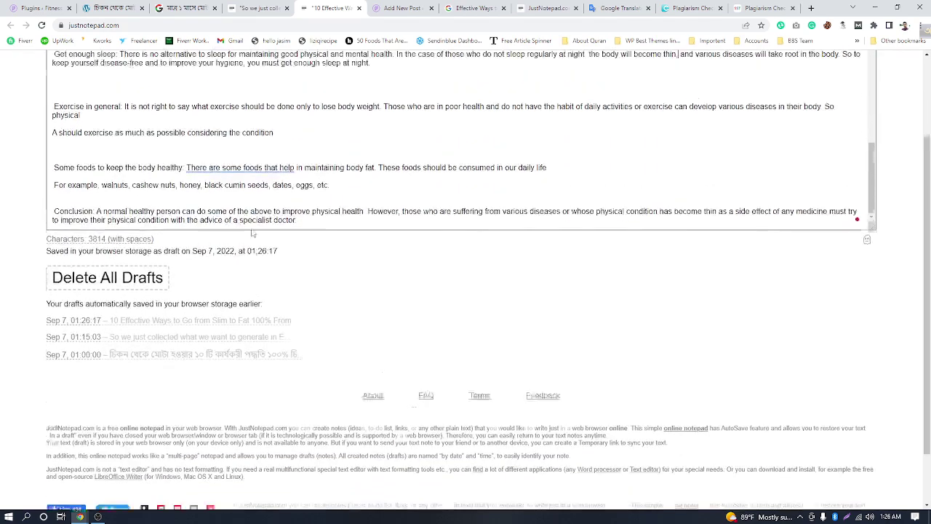
scroll(254, 194, up, 2)
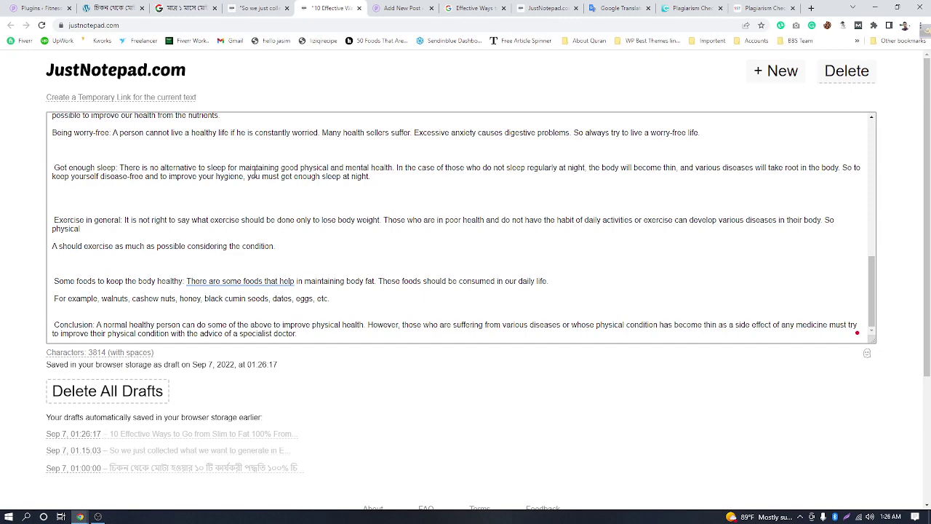
key(ctrl+a)
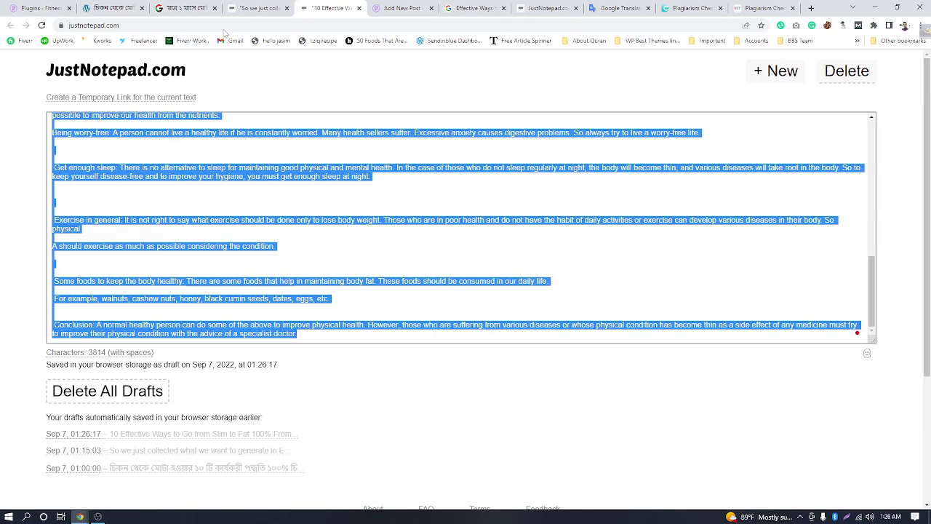
click(402, 8)
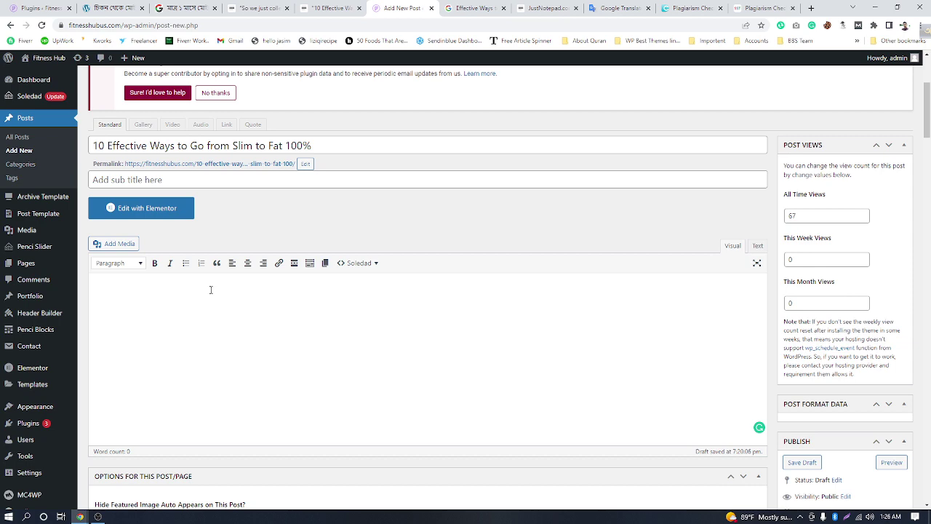
key(ctrl+v)
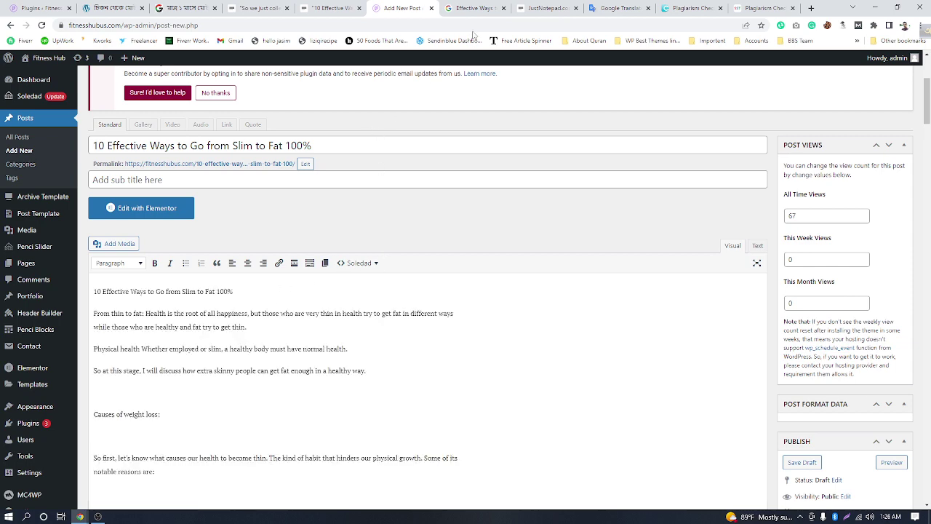
click(473, 8)
click(547, 8)
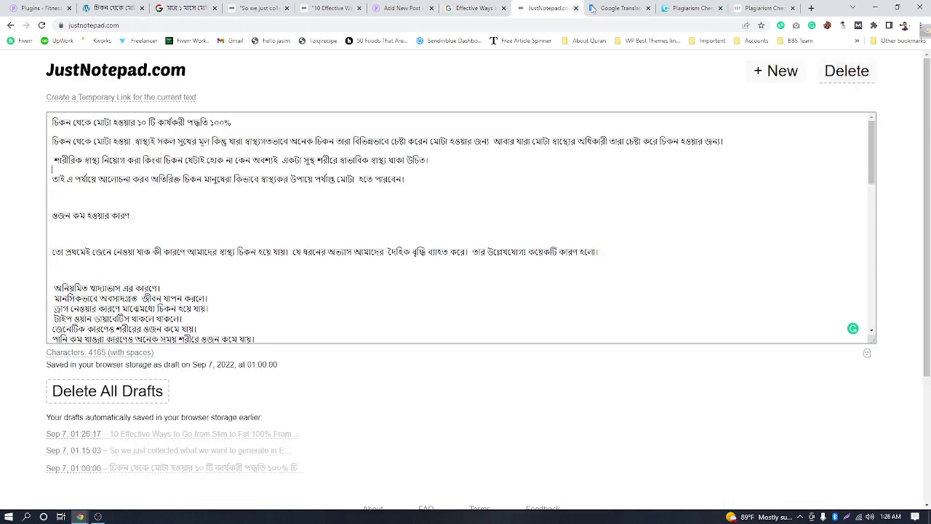
click(620, 8)
click(678, 14)
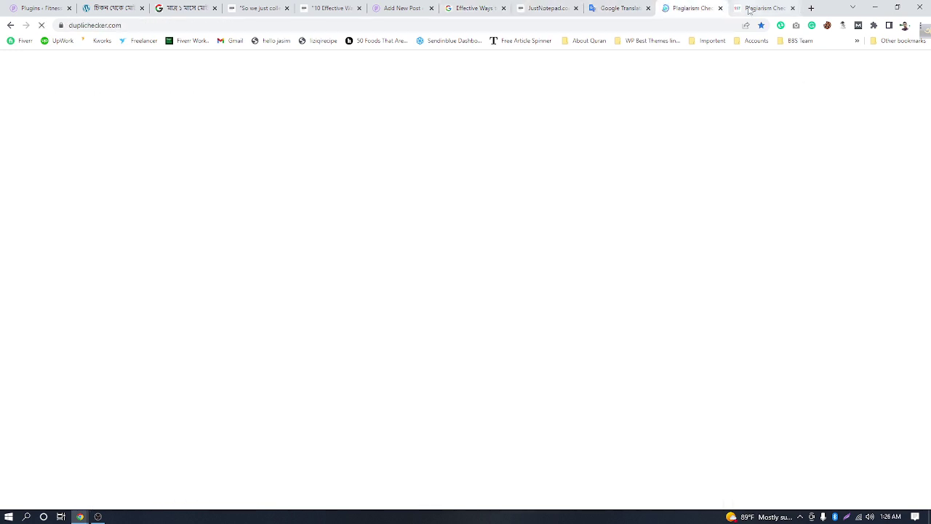
Step: Search Google for "images bazaar" in a separate browser tab and open the Imagesbazaar website from the results
click(811, 8)
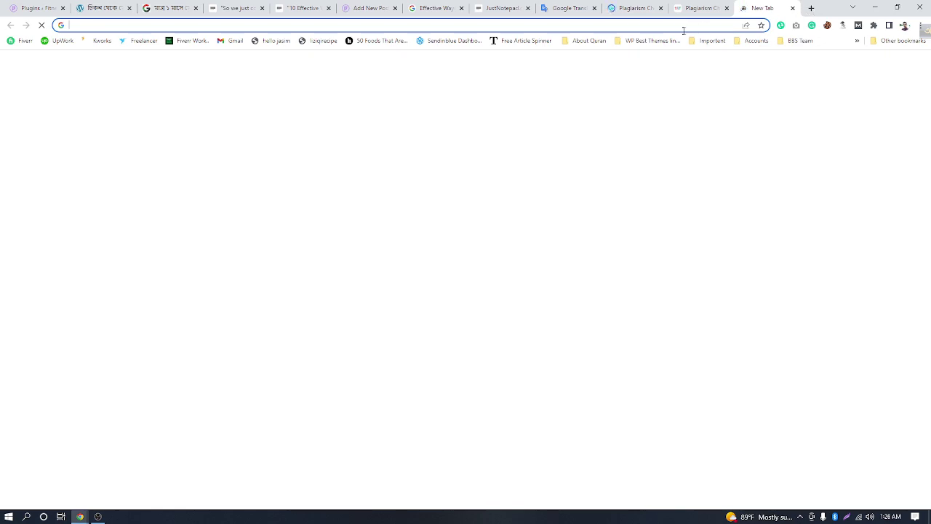
text(im)
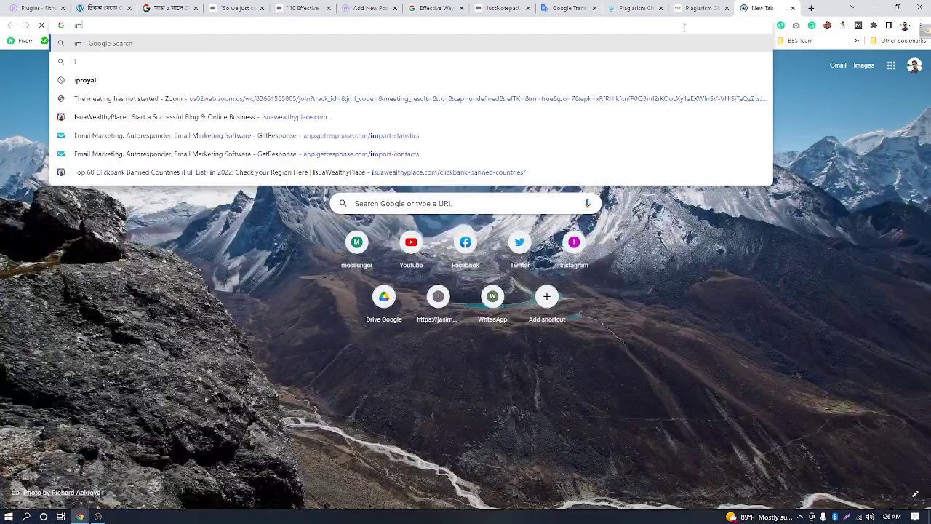
text(ages bazaar)
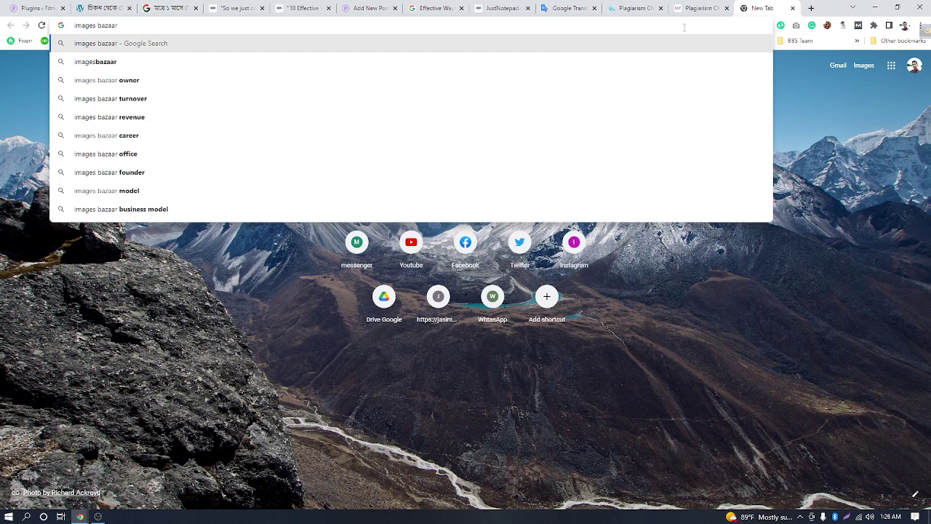
key(Return)
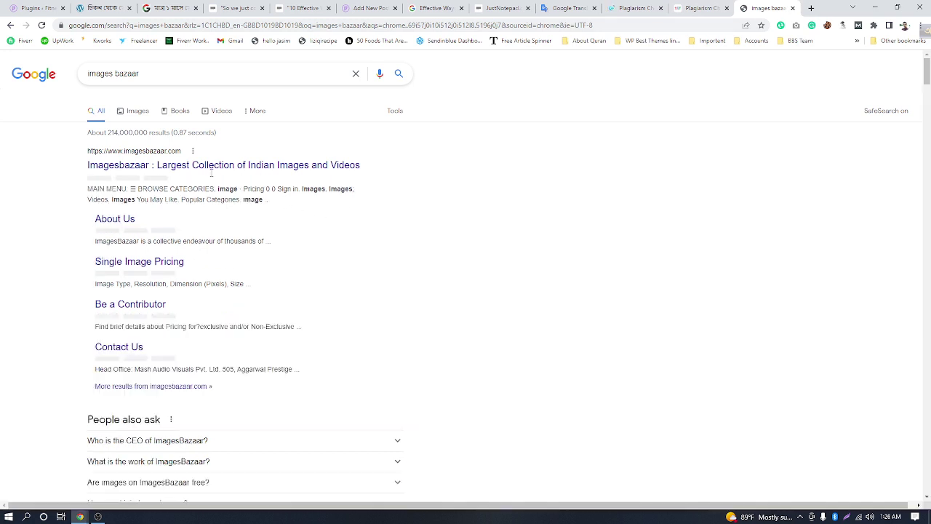
click(174, 166)
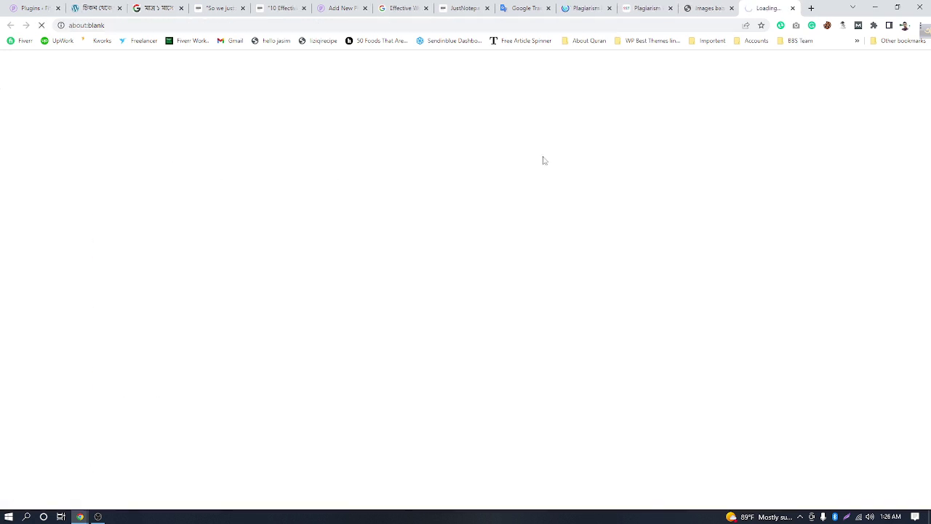